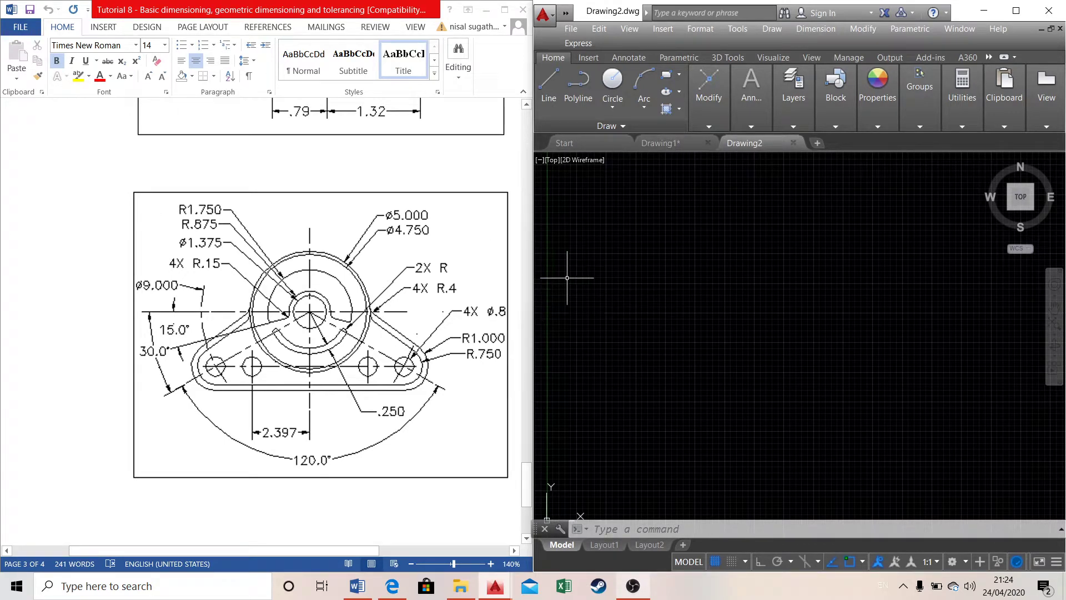
Create a new layer for the center lines and name it accordingly
{"action": "left_click", "coordinate": [788, 124]}
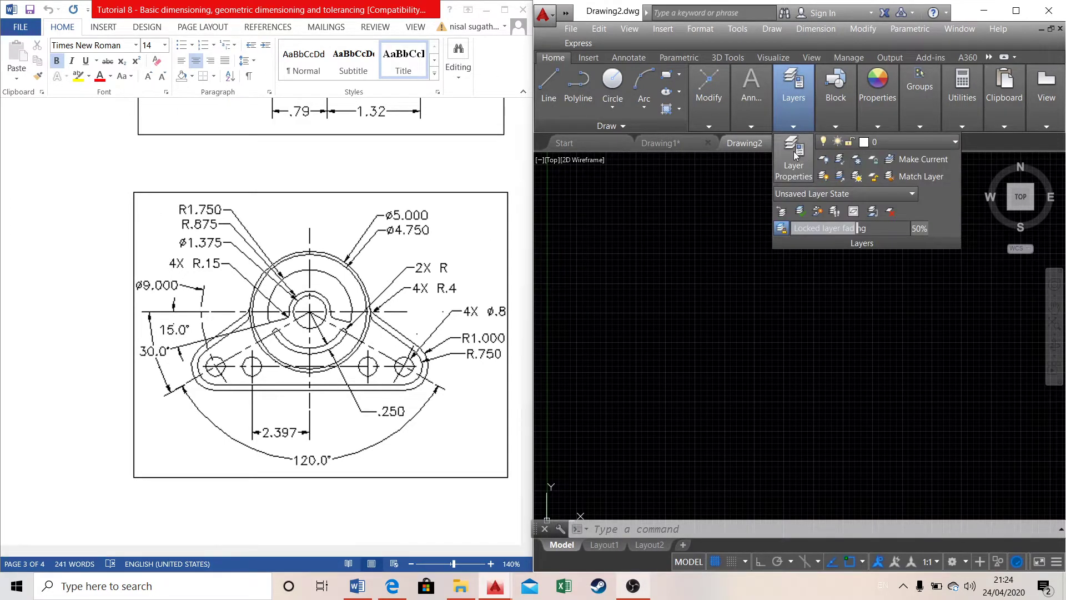
{"action": "left_click", "coordinate": [794, 171]}
{"action": "right_click", "coordinate": [570, 209]}
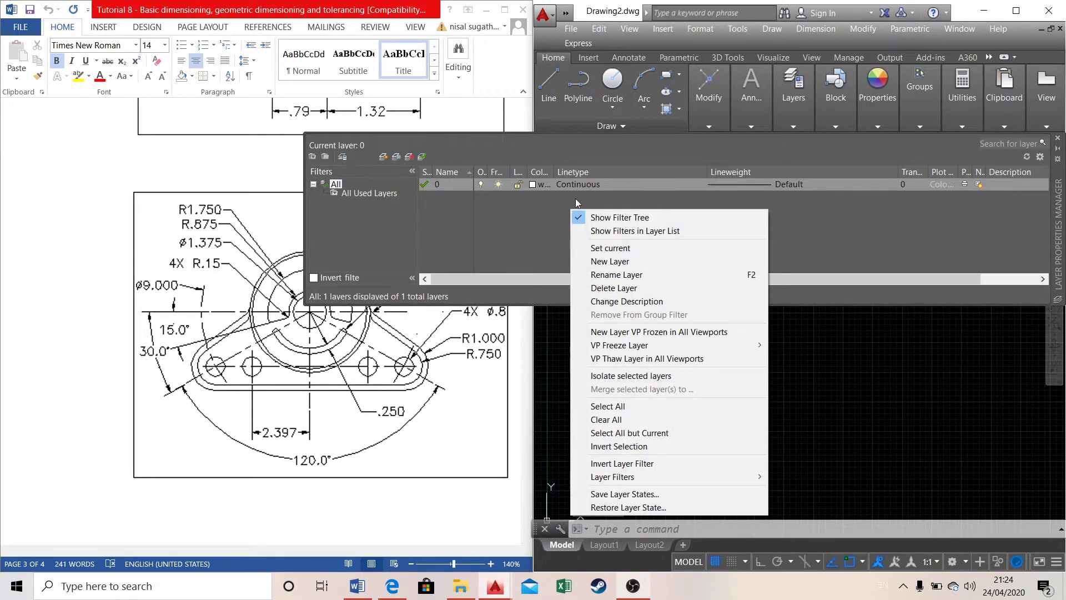
{"action": "left_click", "coordinate": [617, 261]}
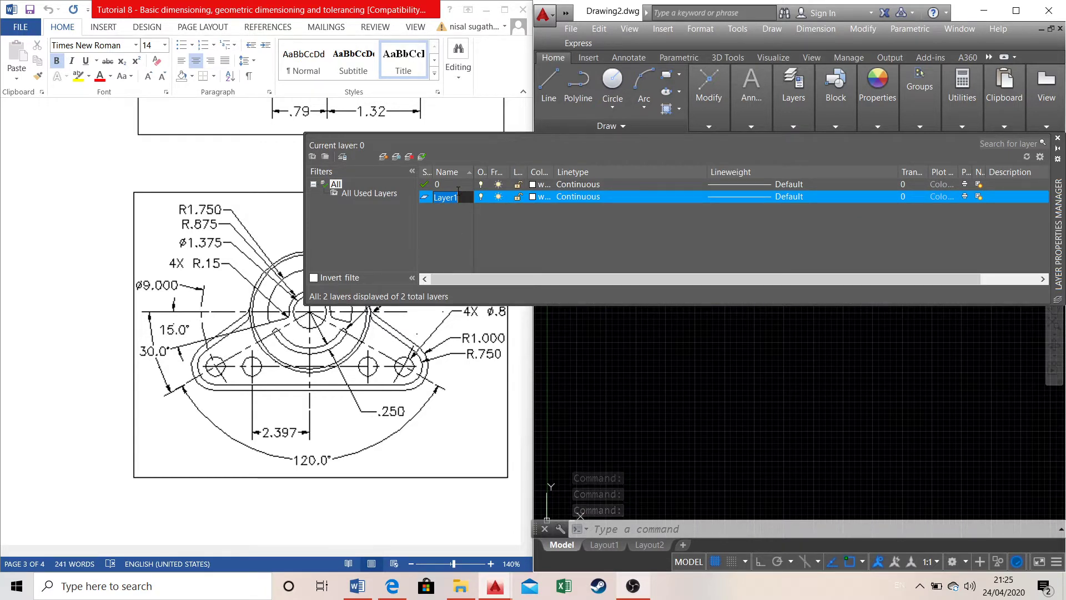
{"action": "type", "text": "center li..."}
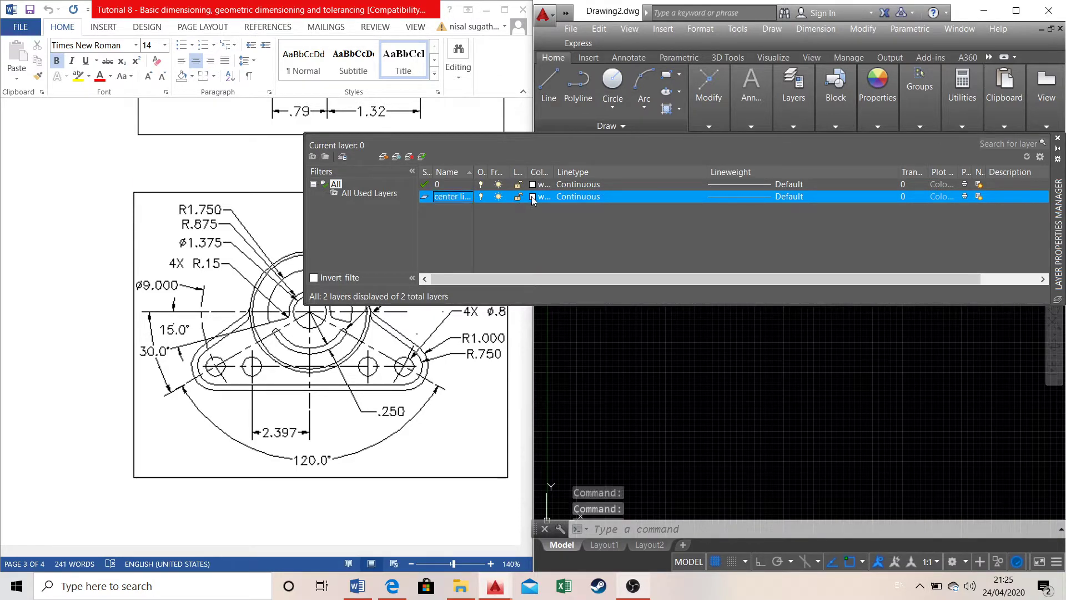
Set the center-line layer's color to red, index color 10
{"action": "left_click", "coordinate": [531, 199]}
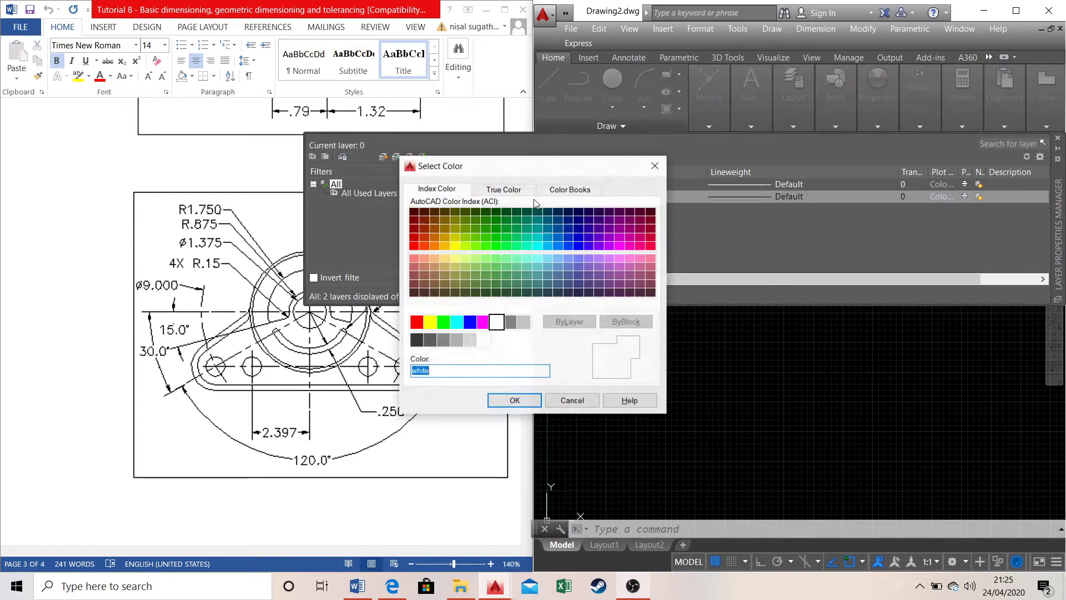
{"action": "left_click", "coordinate": [415, 245]}
{"action": "left_click", "coordinate": [514, 401]}
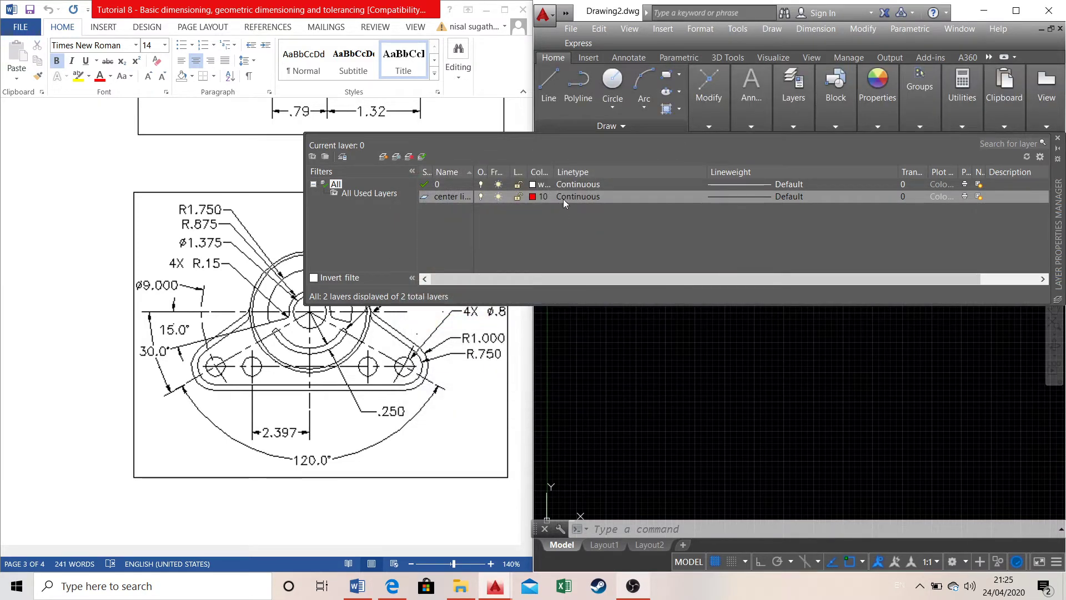
Load the CENTER linetype from acad.lin and assign it to the center-line layer
{"action": "left_click", "coordinate": [580, 199]}
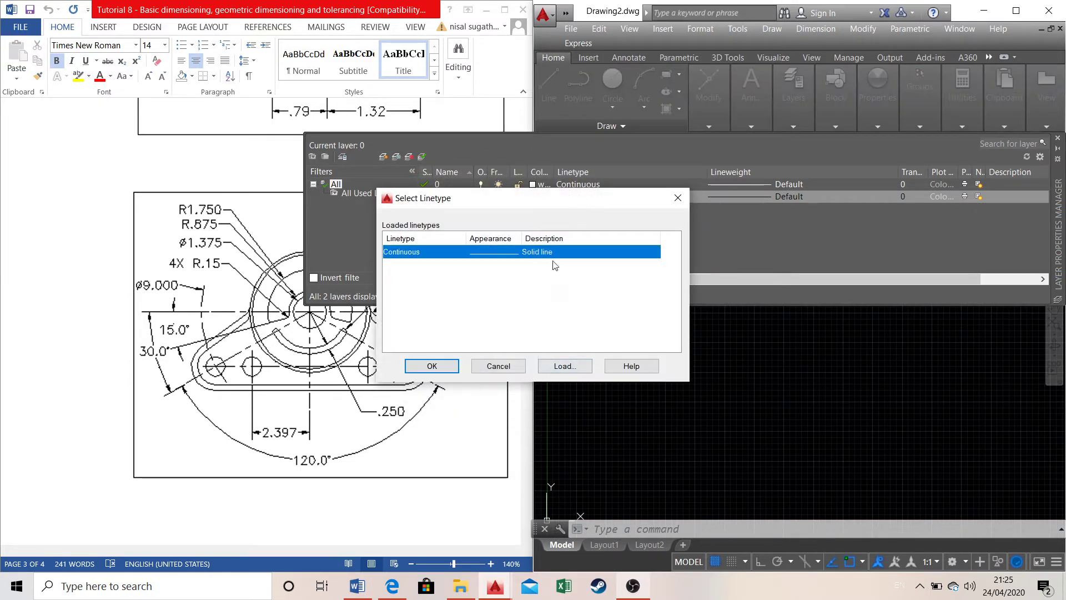
{"action": "left_click", "coordinate": [563, 366]}
{"action": "left_click", "coordinate": [633, 586]}
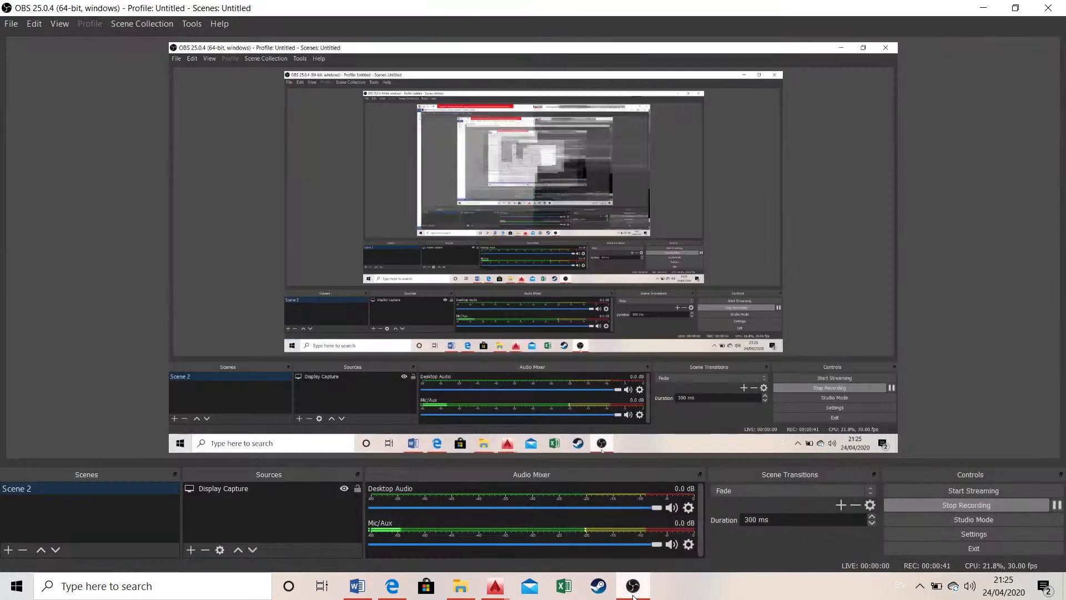
{"action": "left_click", "coordinate": [983, 8]}
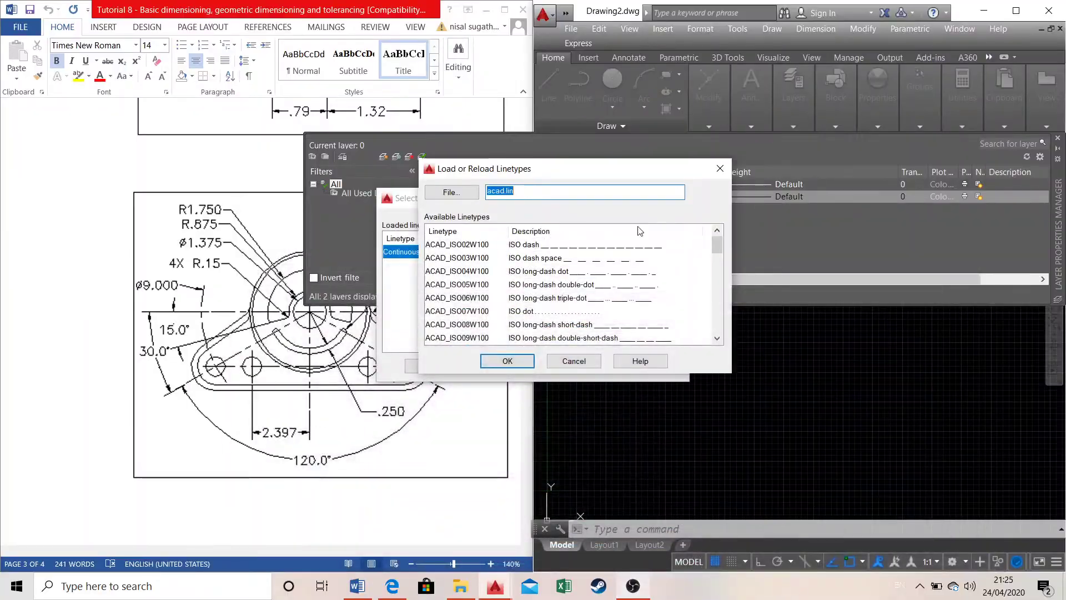
{"action": "scroll", "coordinate": [527, 288], "scroll_direction": "down", "scroll_amount": 1}
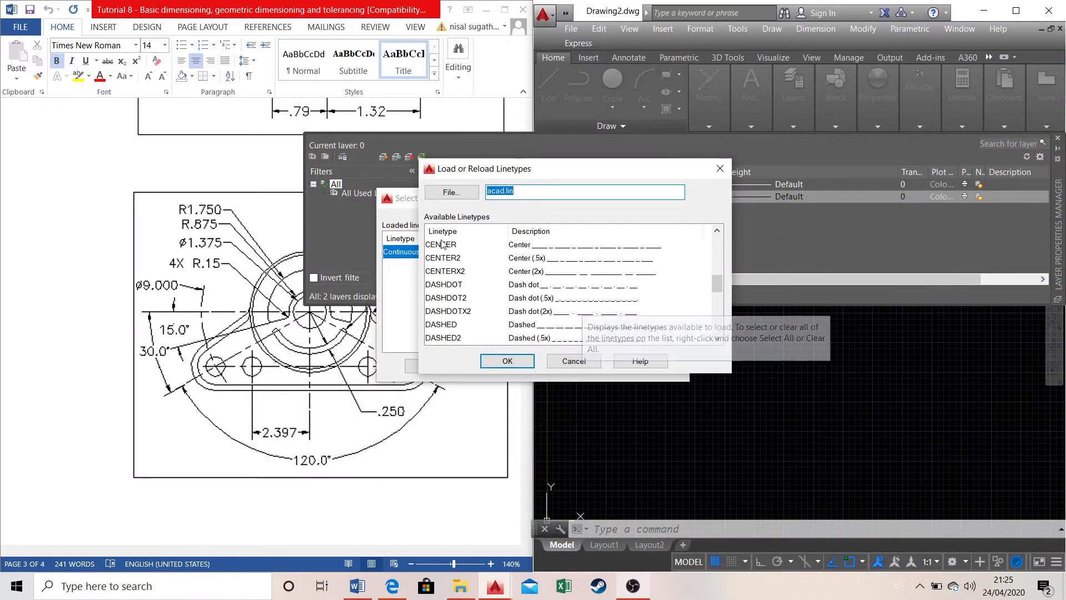
{"action": "left_click", "coordinate": [442, 244]}
{"action": "left_click", "coordinate": [506, 360]}
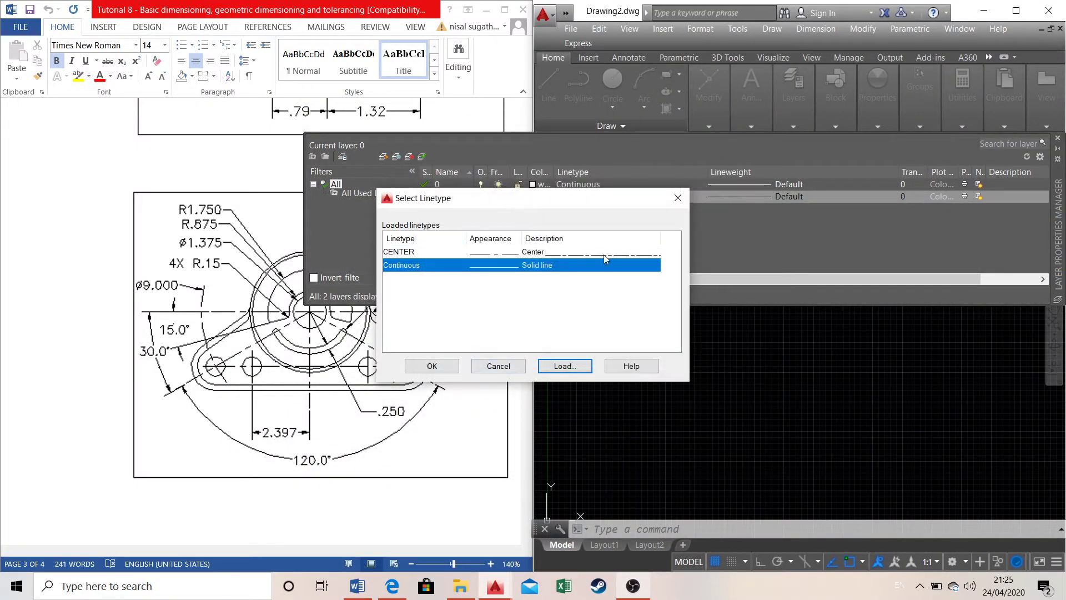
{"action": "left_click", "coordinate": [531, 254]}
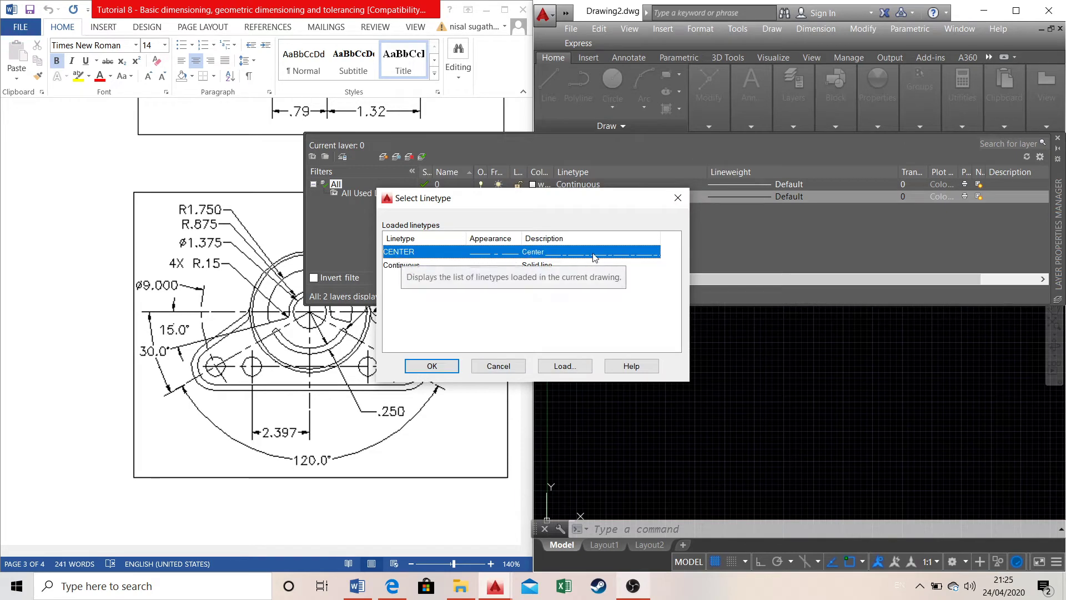
{"action": "left_click", "coordinate": [433, 366]}
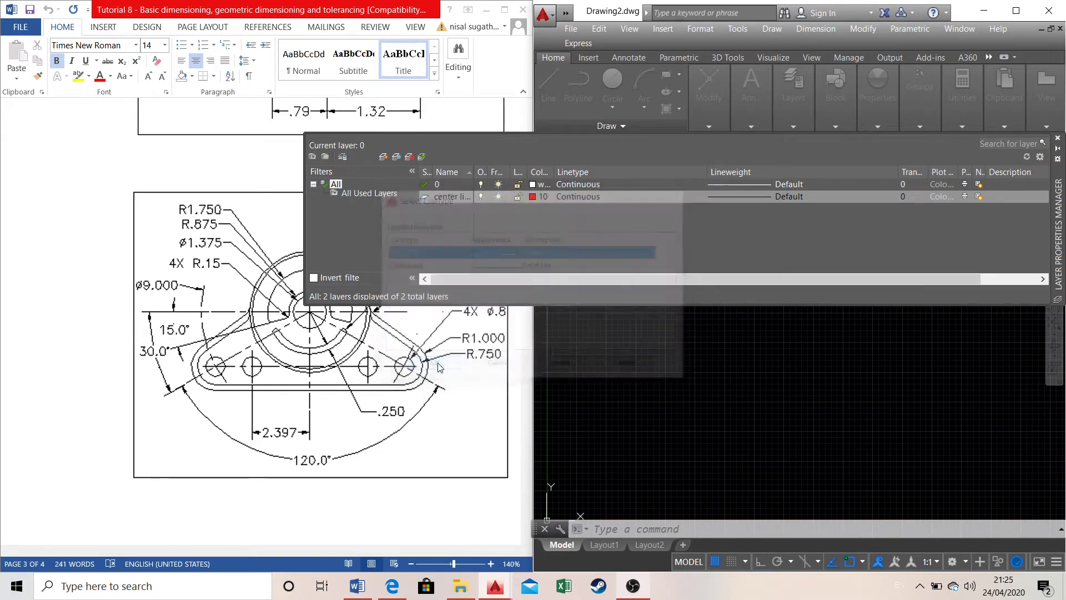
Create another new layer named "hidden lines"
{"action": "right_click", "coordinate": [562, 221]}
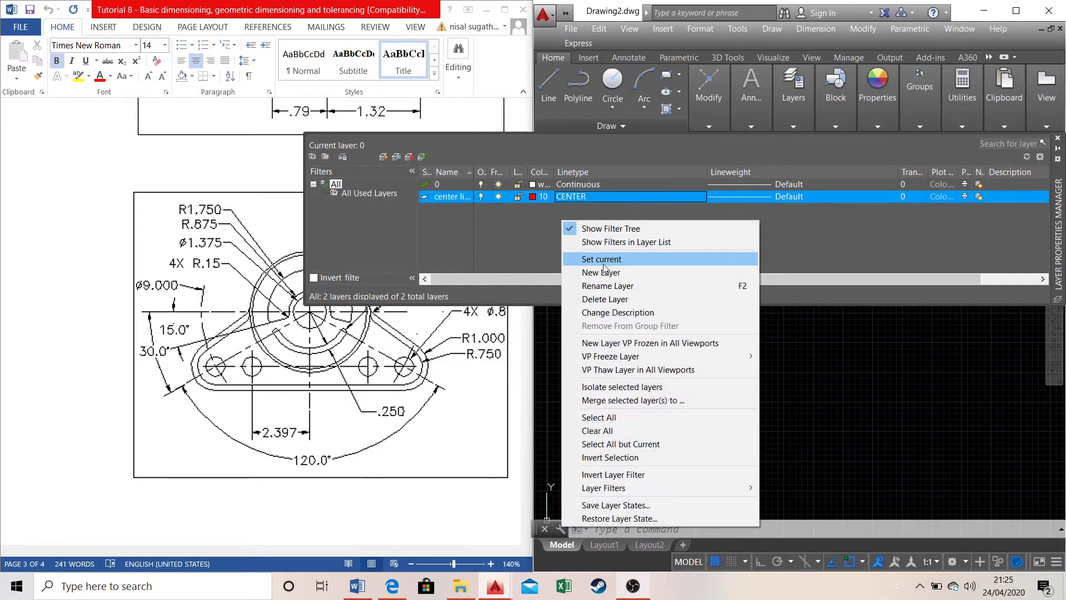
{"action": "left_click", "coordinate": [589, 271]}
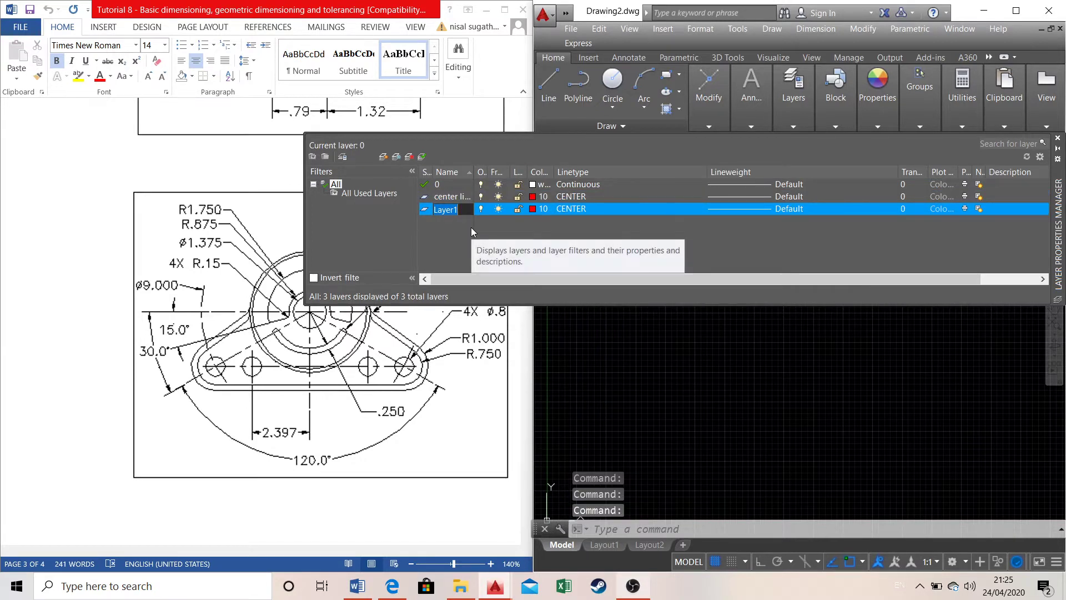
{"action": "type", "text": "hidden"}
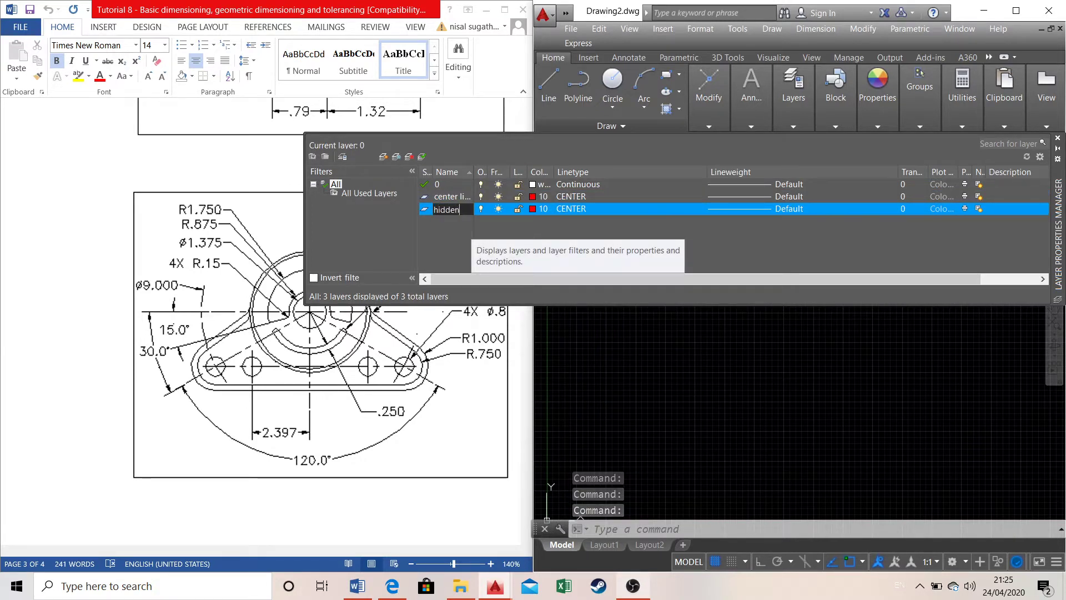
{"action": "type", "text": " lines"}
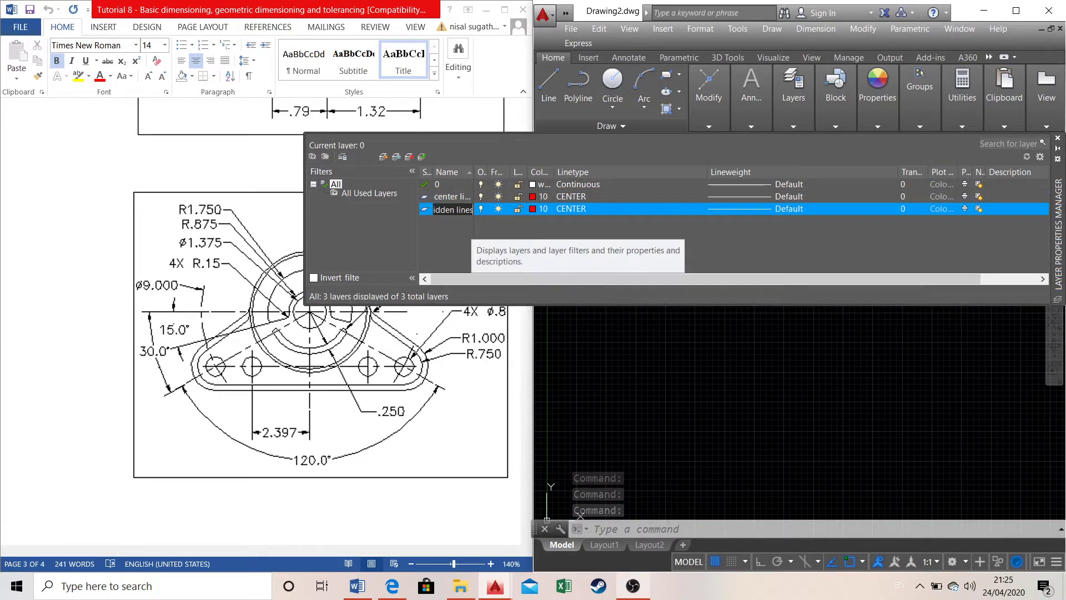
Set the hidden lines layer's color to yellow, index color 50
{"action": "left_click", "coordinate": [531, 212]}
{"action": "left_click", "coordinate": [532, 209]}
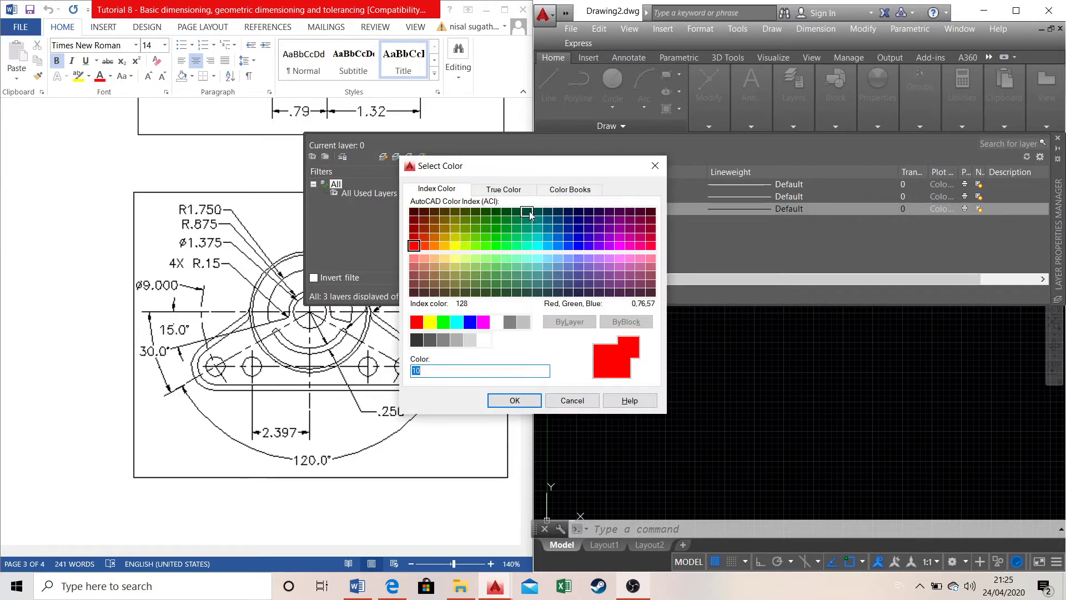
{"action": "left_click", "coordinate": [458, 248]}
{"action": "left_click", "coordinate": [515, 400]}
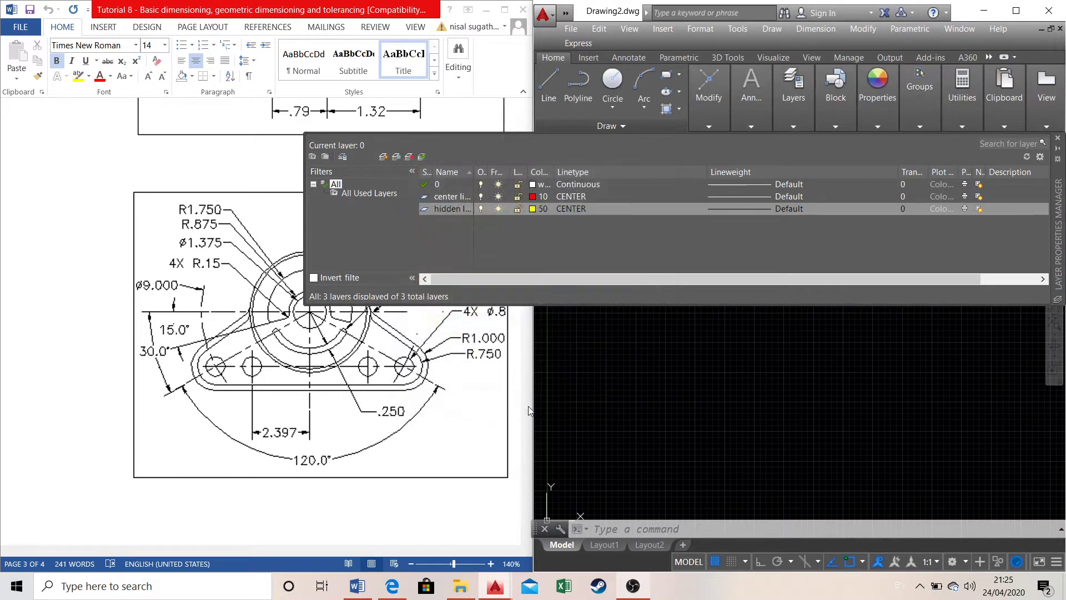
Load the DASHED linetype, assign it to the hidden lines layer, and close the layer manager
{"action": "left_click", "coordinate": [569, 210]}
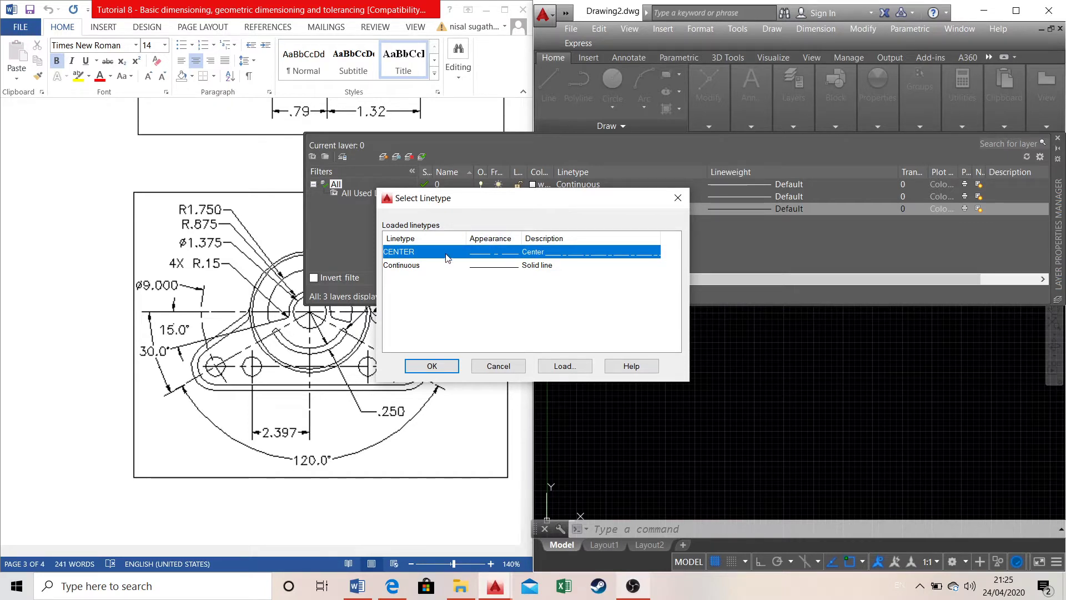
{"action": "left_click", "coordinate": [564, 365]}
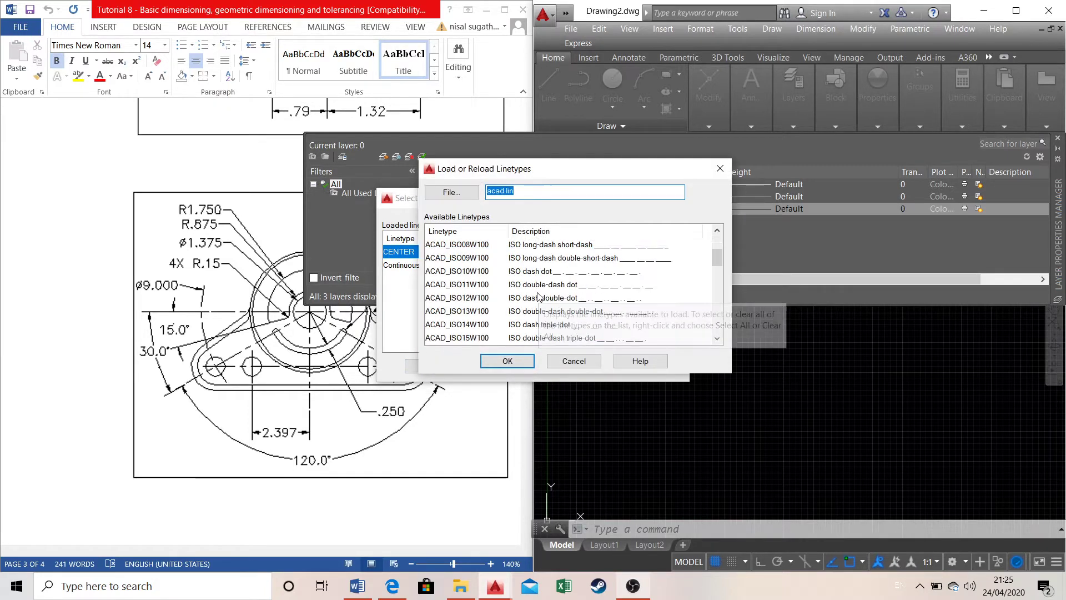
{"action": "scroll", "coordinate": [530, 296], "scroll_direction": "down", "scroll_amount": 5}
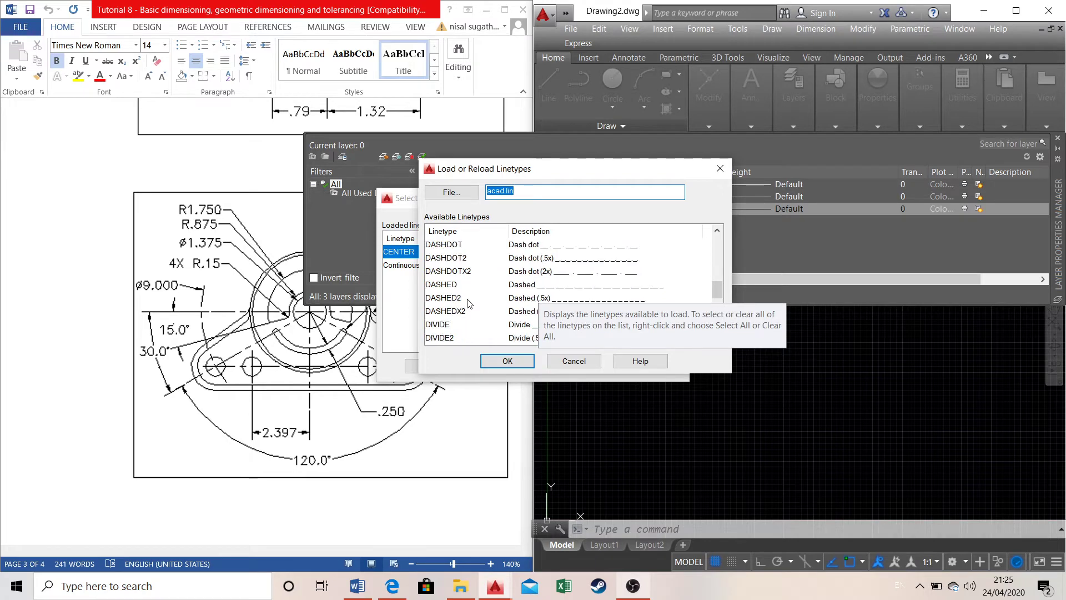
{"action": "left_click", "coordinate": [443, 285]}
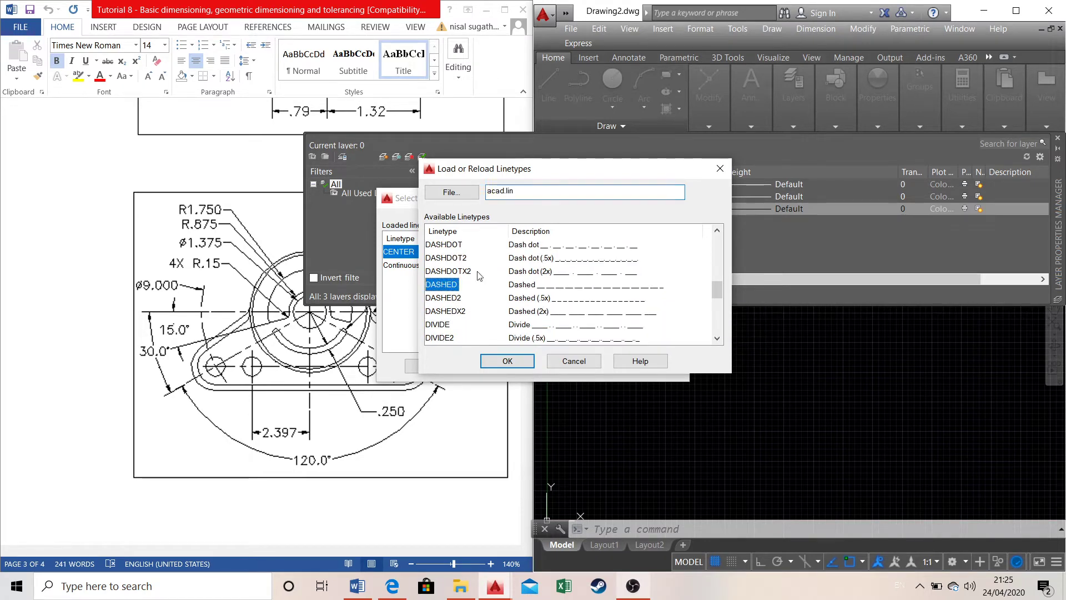
{"action": "left_click", "coordinate": [508, 361]}
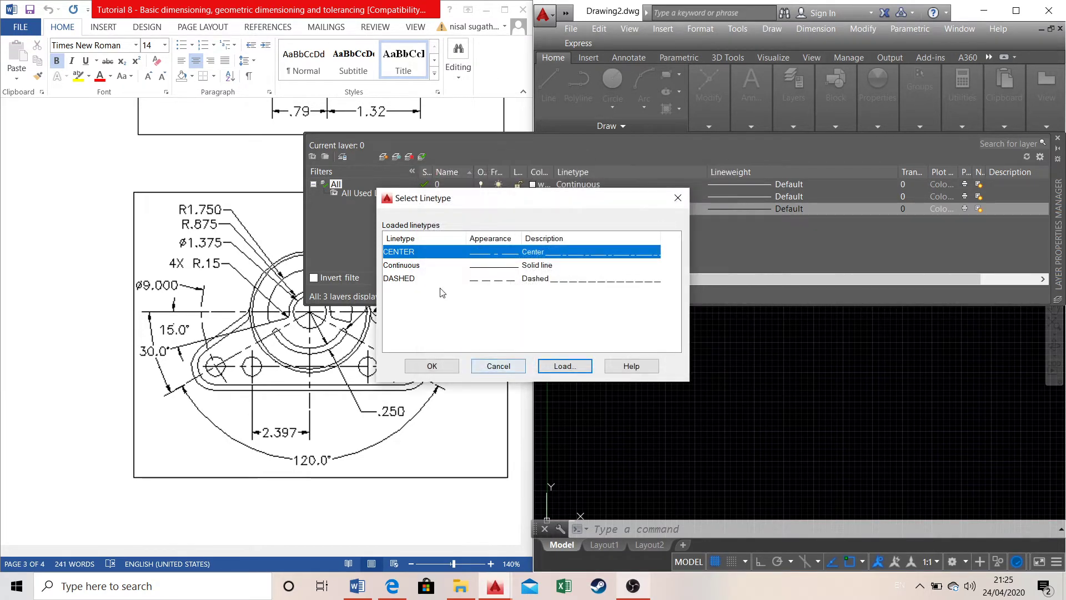
{"action": "left_click", "coordinate": [400, 278]}
{"action": "left_click", "coordinate": [433, 366]}
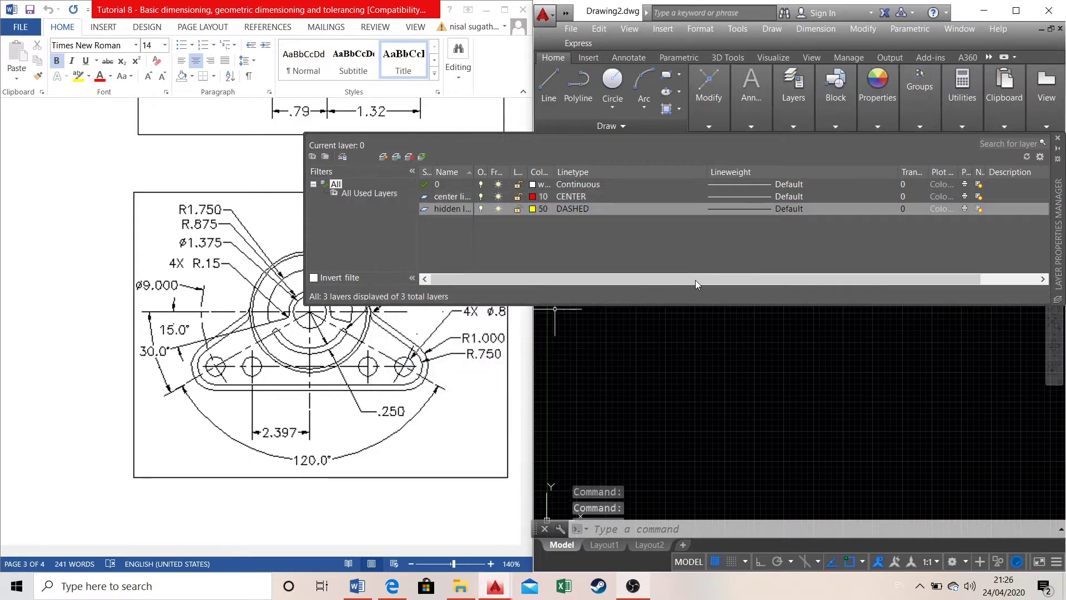
{"action": "left_click", "coordinate": [1057, 138]}
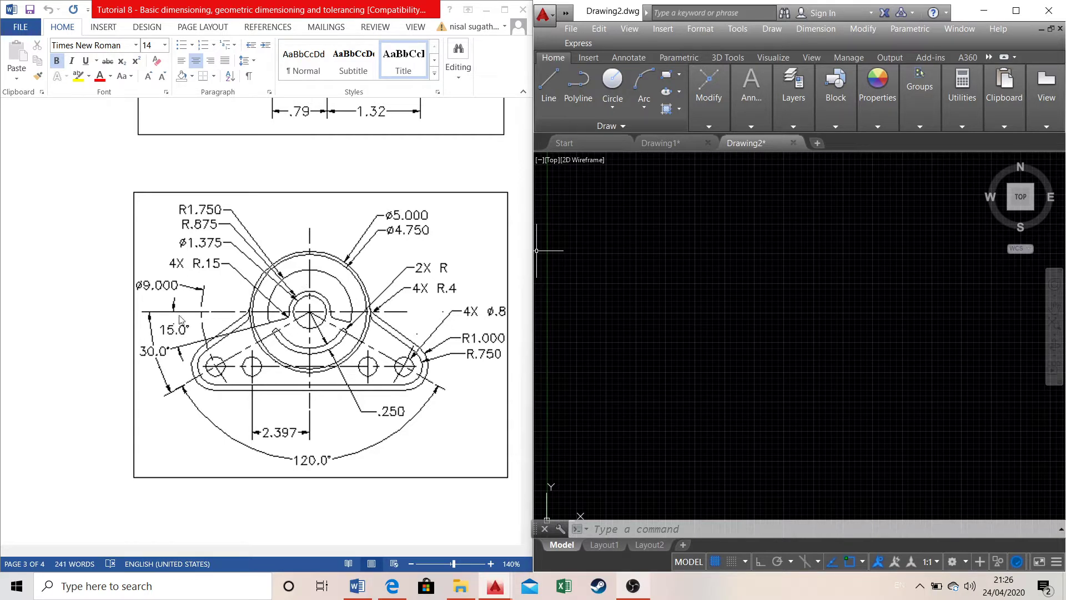
Make the center-line layer the current layer
{"action": "left_click", "coordinate": [798, 83]}
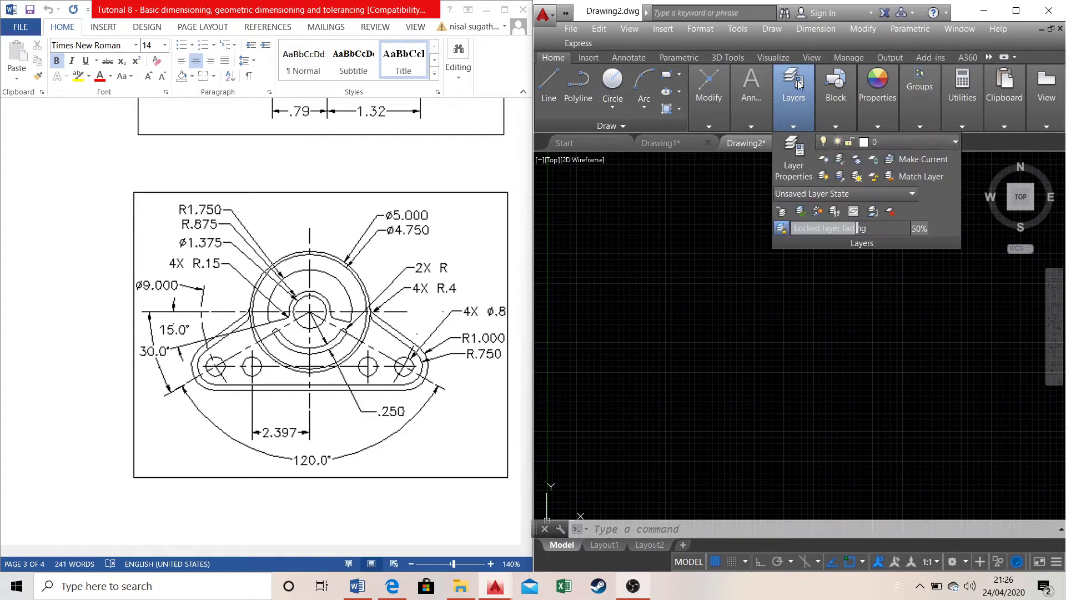
{"action": "left_click", "coordinate": [881, 141]}
{"action": "left_click", "coordinate": [879, 175]}
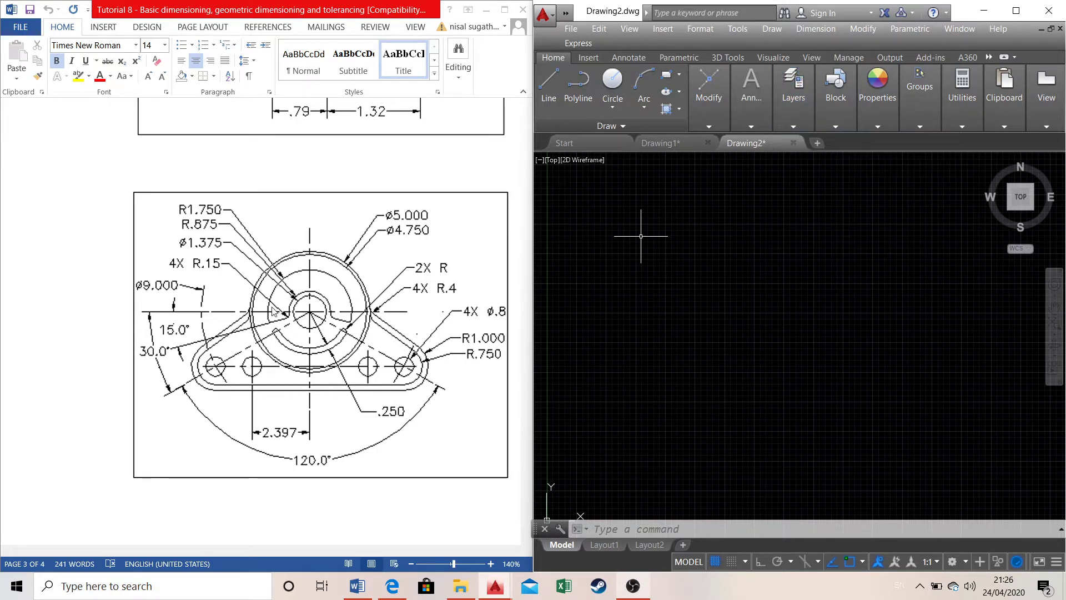
Draw a vertical center line 20 units long, running downward from the upper middle of the drawing area
{"action": "left_click", "coordinate": [549, 80]}
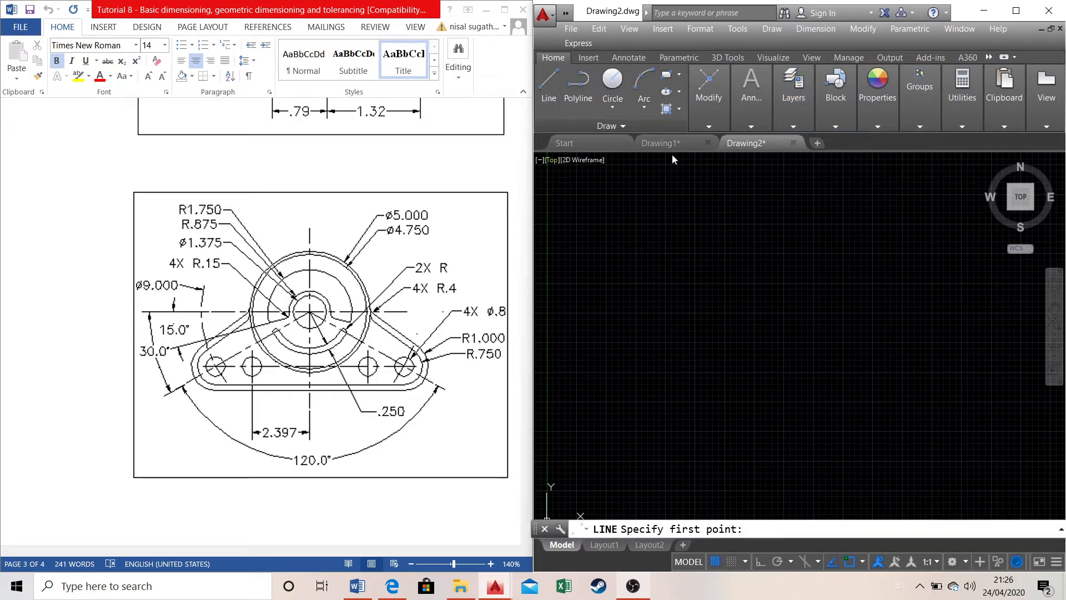
{"action": "left_click", "coordinate": [814, 195]}
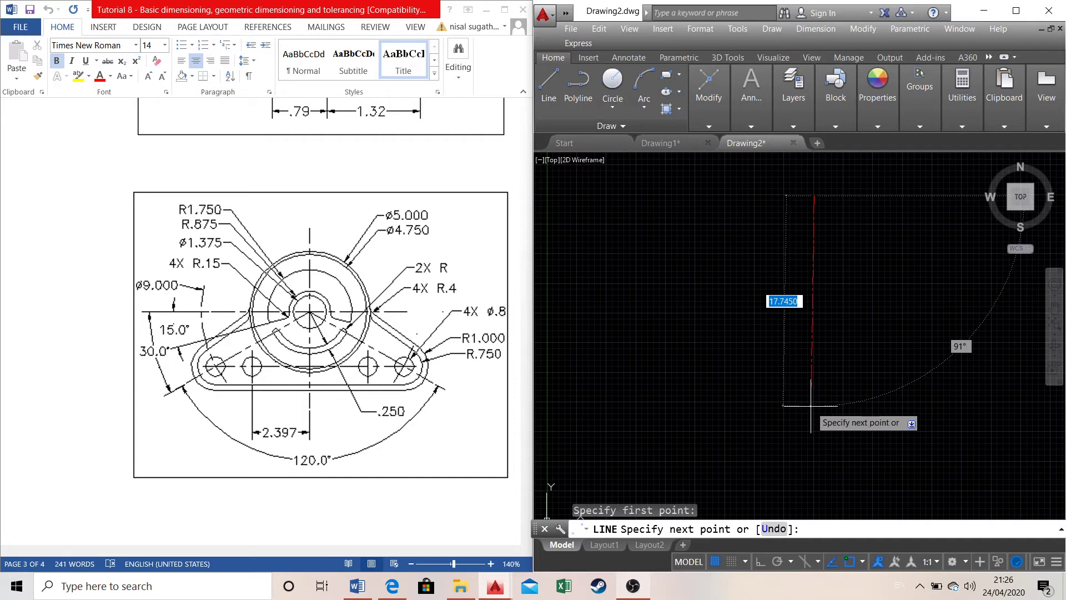
{"action": "type", "text": "18"}
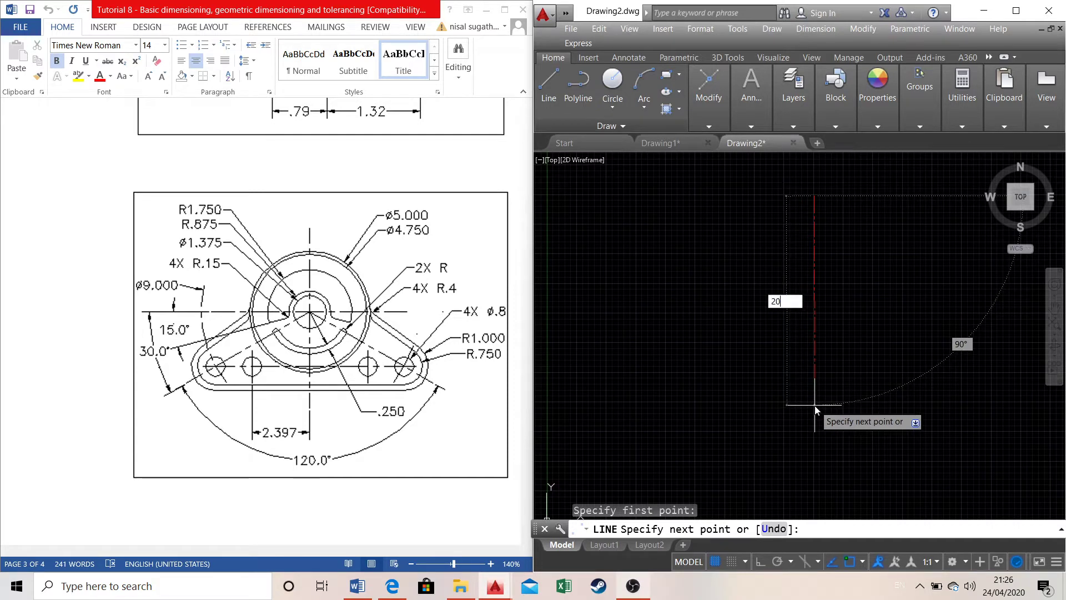
{"action": "key", "text": "Return"}
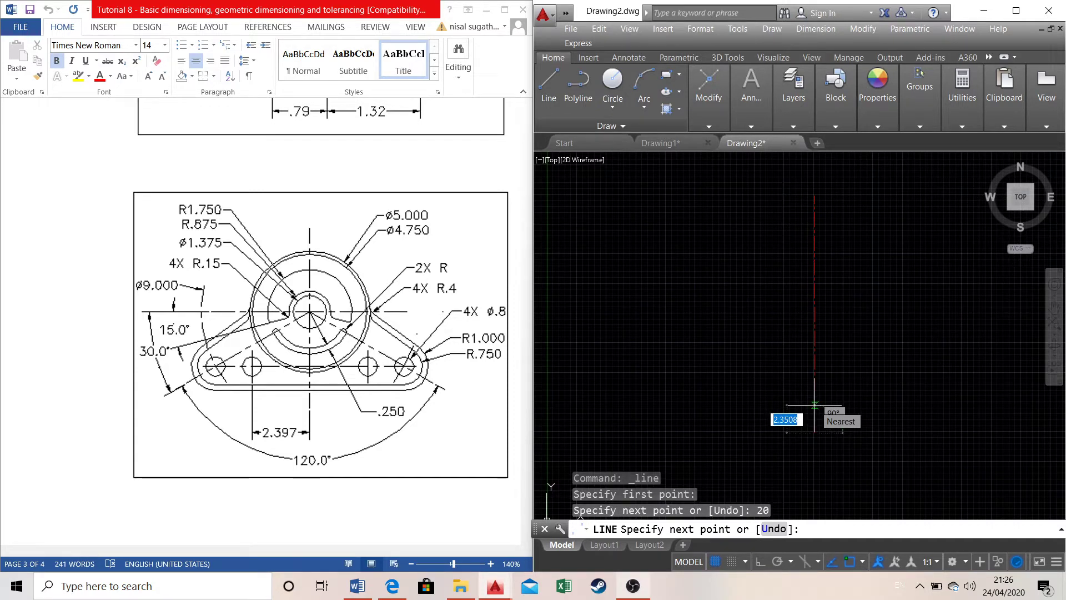
{"action": "key", "text": "Escape"}
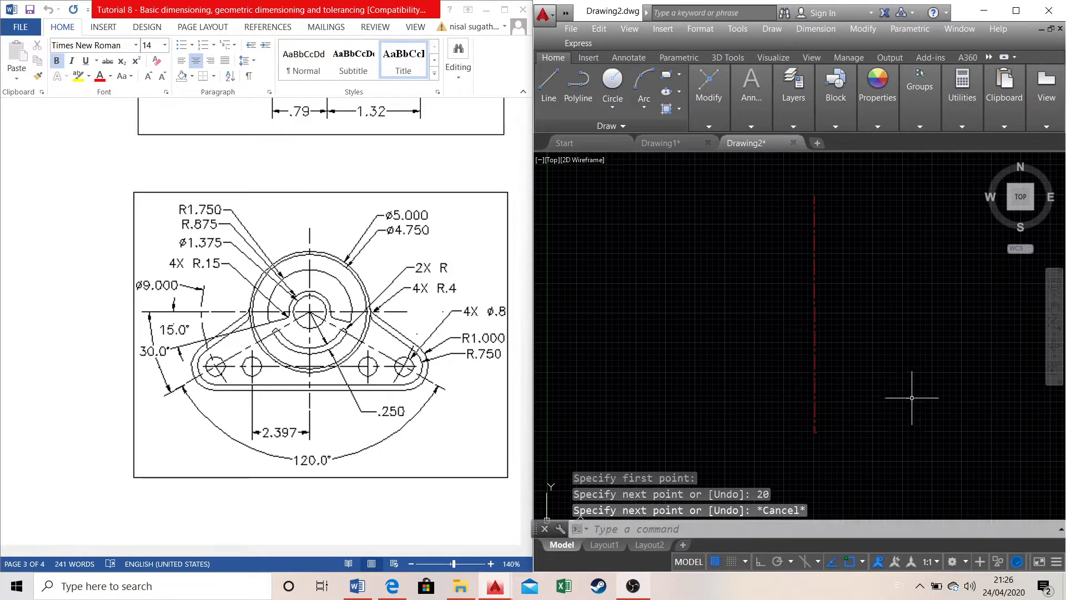
Erase the 20-unit vertical center line
{"action": "left_click", "coordinate": [816, 318]}
{"action": "right_click", "coordinate": [814, 318]}
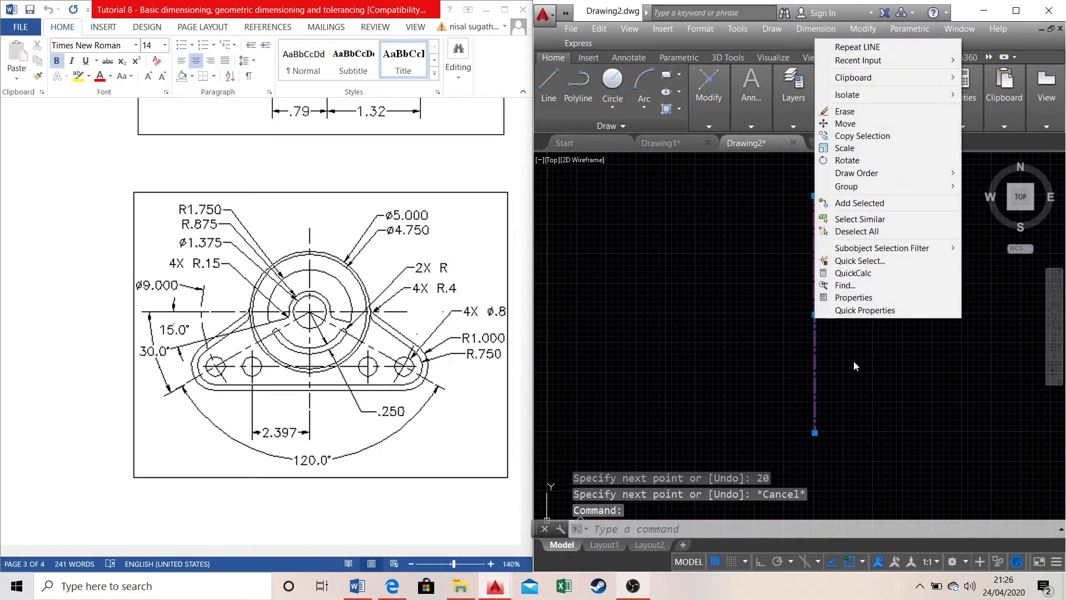
{"action": "left_click", "coordinate": [837, 112]}
Draw a vertical center line 20 units long, running downward at 90° from the upper middle of the drawing area
{"action": "left_click", "coordinate": [550, 86]}
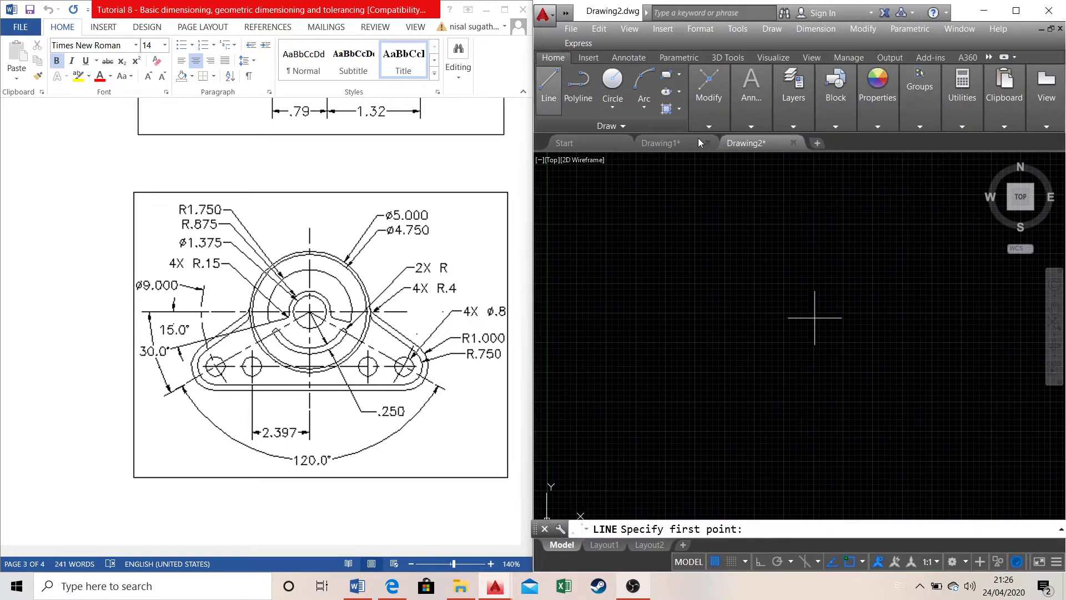
{"action": "left_click", "coordinate": [811, 191]}
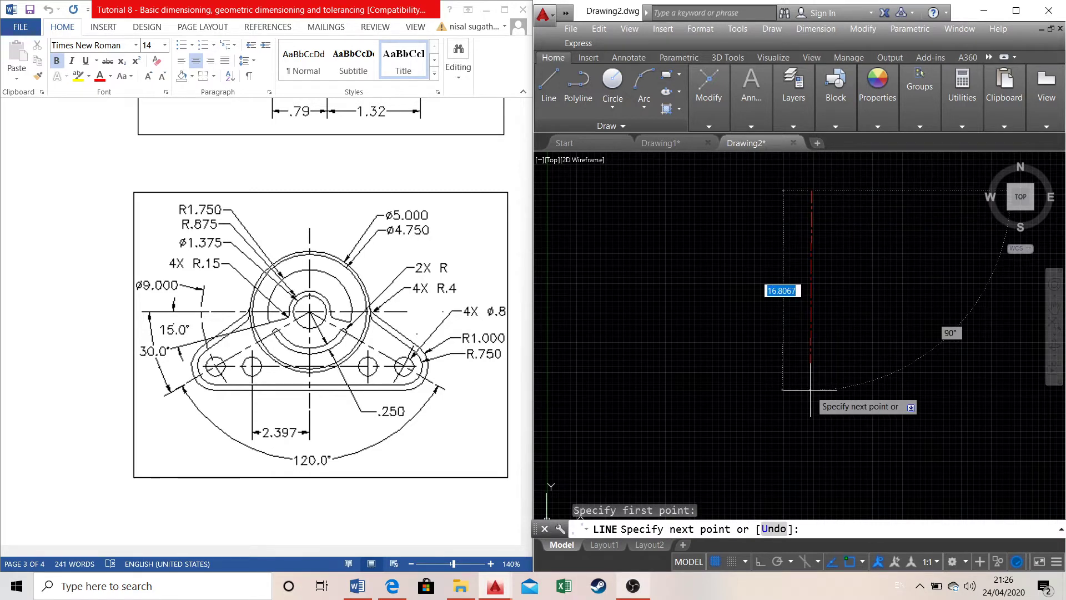
{"action": "type", "text": "20"}
{"action": "key", "text": "Tab"}
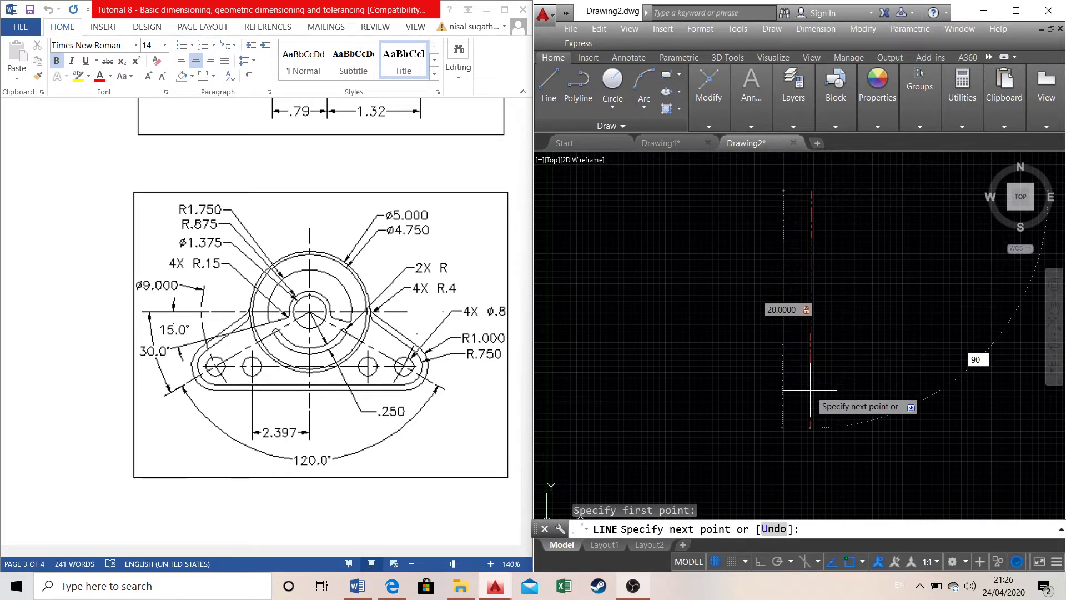
{"action": "key", "text": "Return"}
{"action": "key", "text": "Escape"}
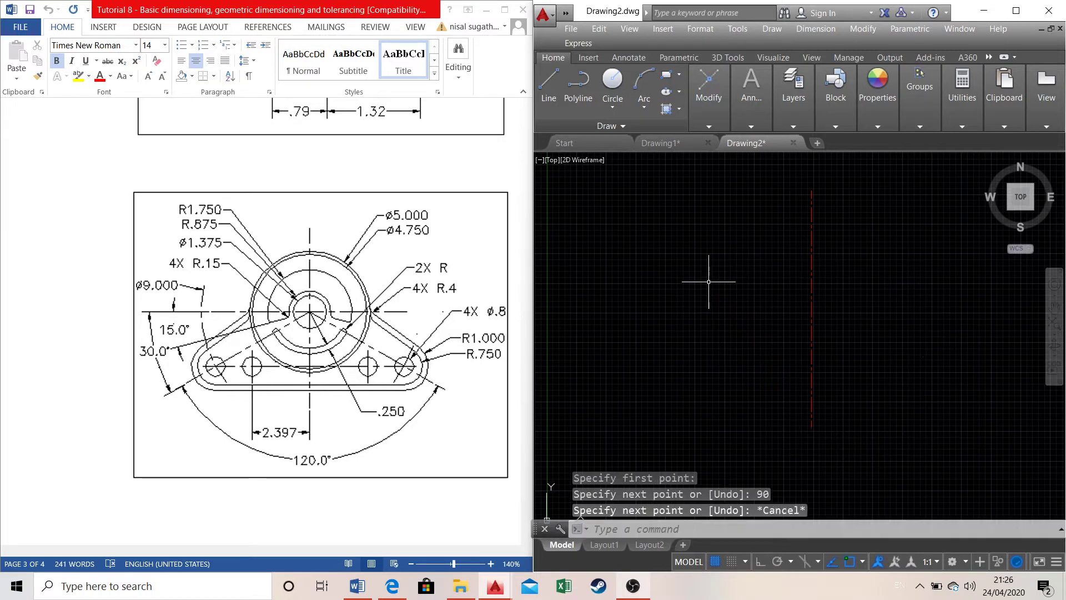
Draw a horizontal center line 30 units long at 0°, crossing the vertical center line at its midpoint
{"action": "left_click", "coordinate": [549, 82]}
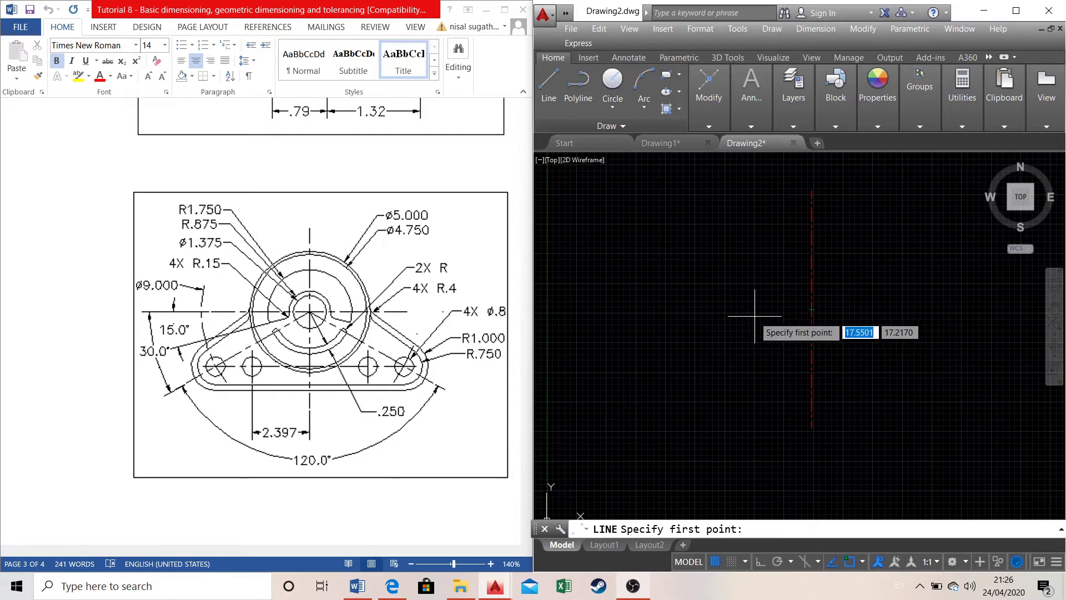
{"action": "left_click", "coordinate": [662, 309]}
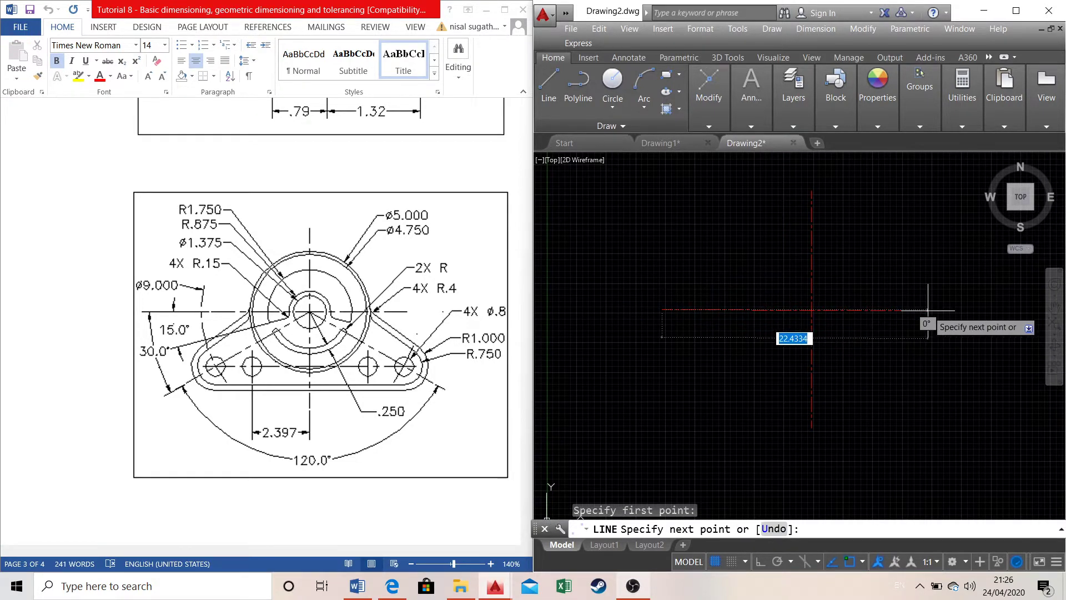
{"action": "type", "text": "30"}
{"action": "key", "text": "Tab"}
{"action": "key", "text": "Return"}
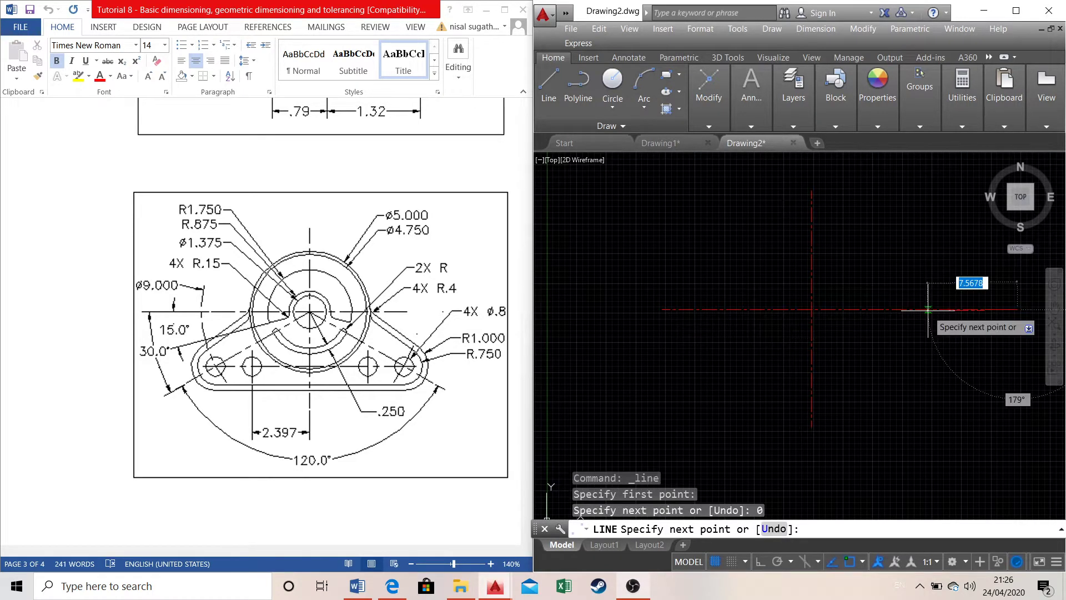
{"action": "key", "text": "Escape"}
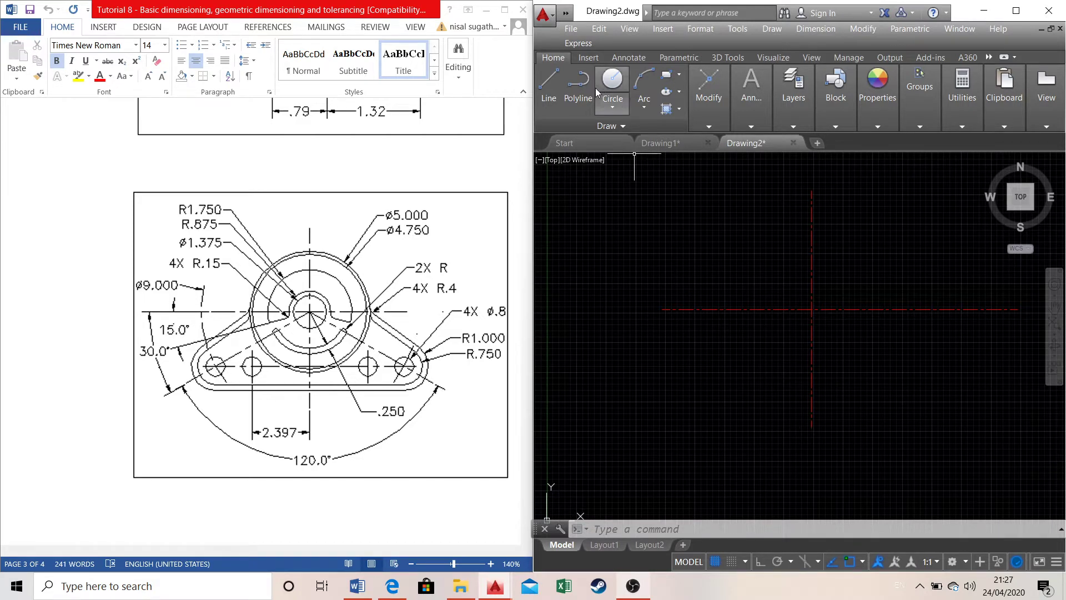
Draw a center-line circle of radius 4.5 centered on the intersection of the two center lines
{"action": "left_click", "coordinate": [612, 81]}
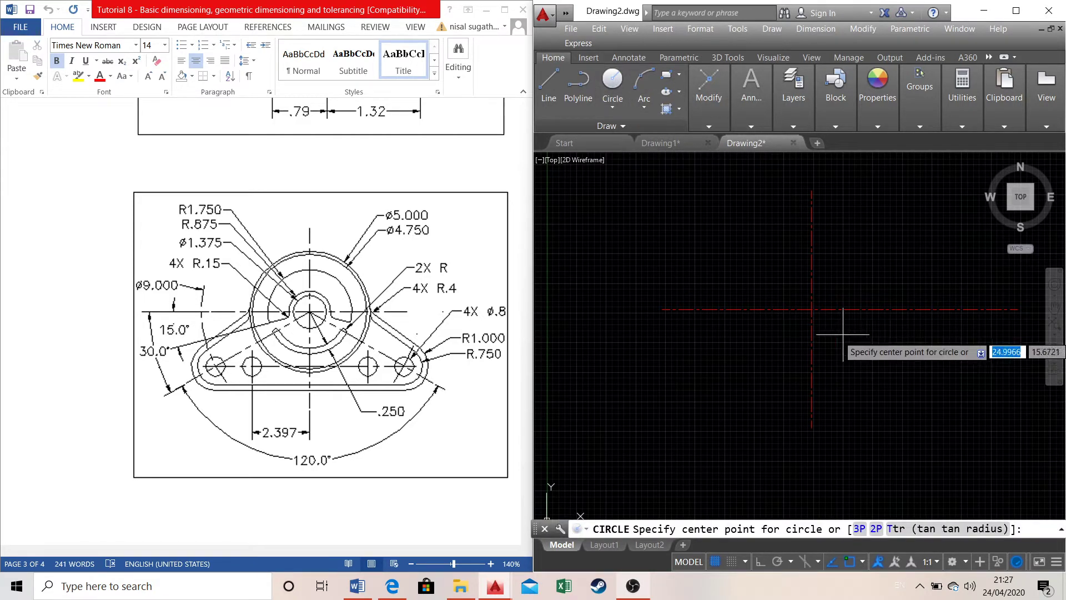
{"action": "left_click", "coordinate": [812, 309]}
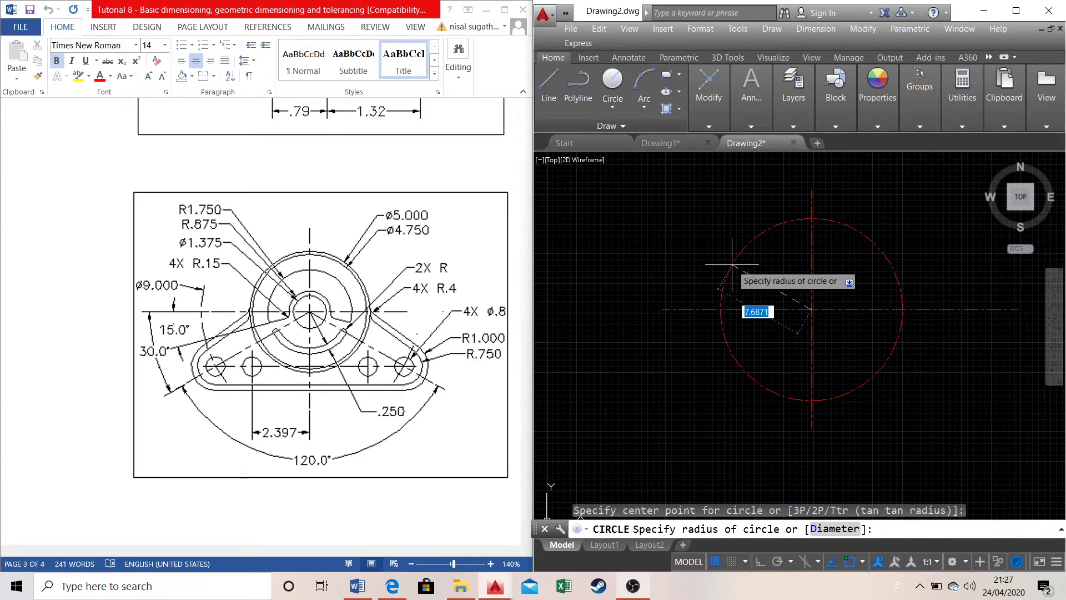
{"action": "type", "text": "4.5"}
{"action": "key", "text": "Return"}
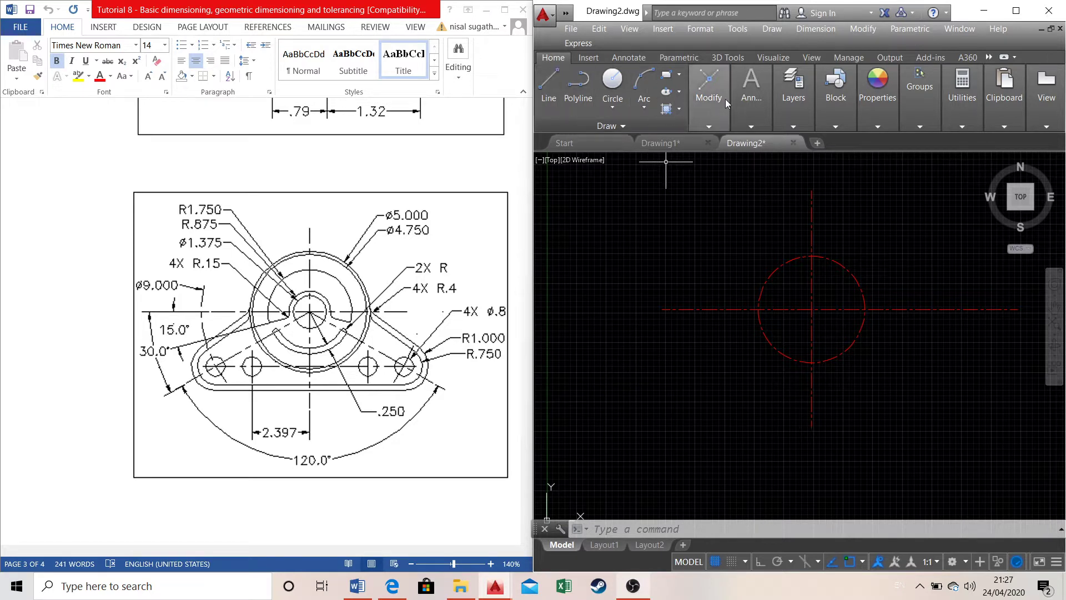
Offset the vertical center line by 2.397 to both its left and right sides
{"action": "left_click", "coordinate": [704, 129]}
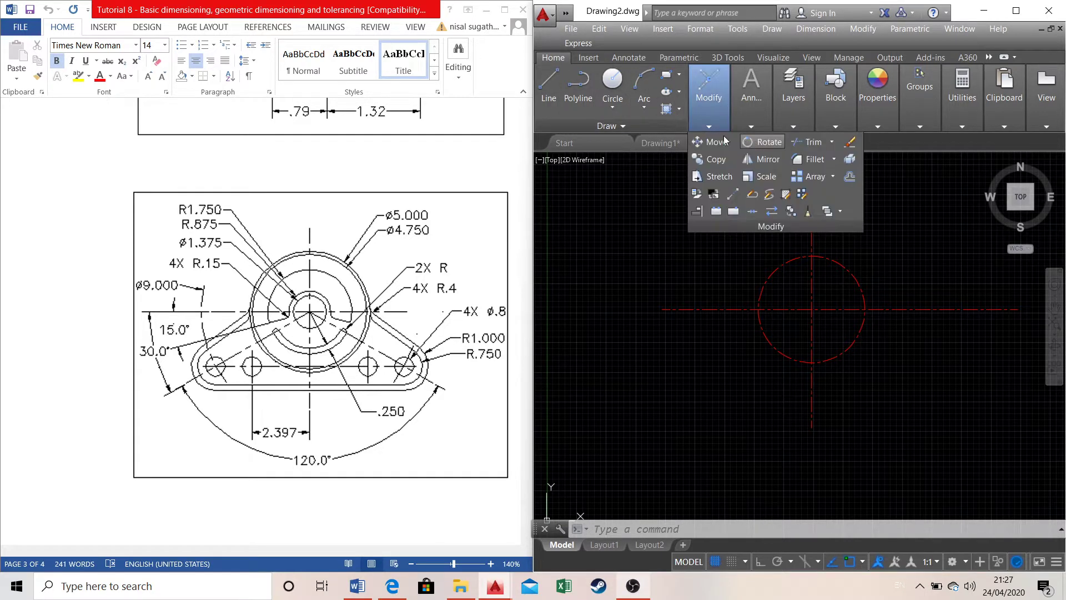
{"action": "left_click", "coordinate": [850, 176]}
{"action": "left_click", "coordinate": [811, 311]}
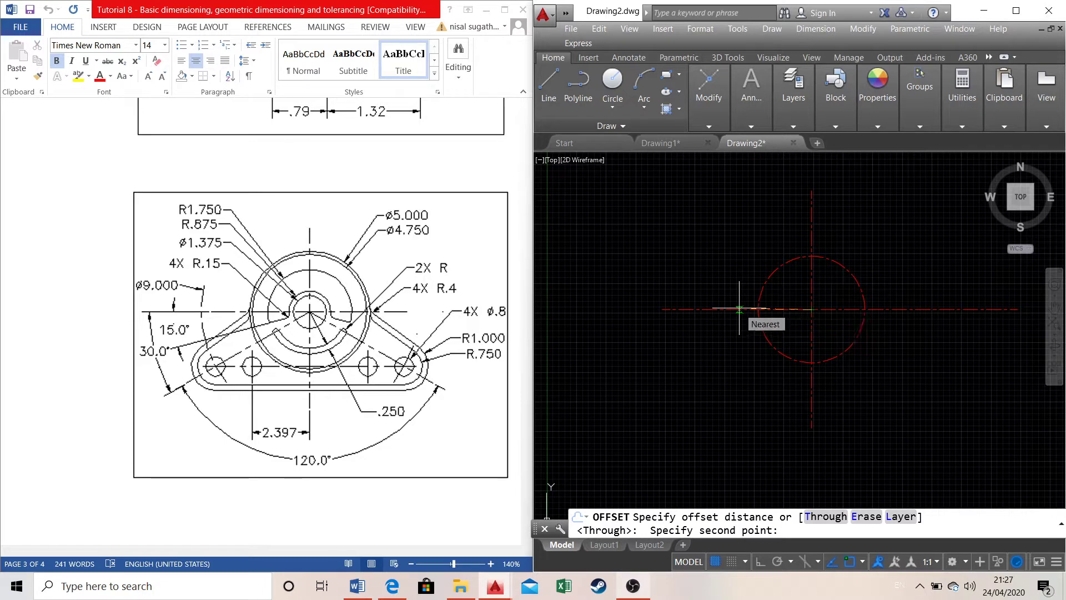
{"action": "type", "text": "2.39"}
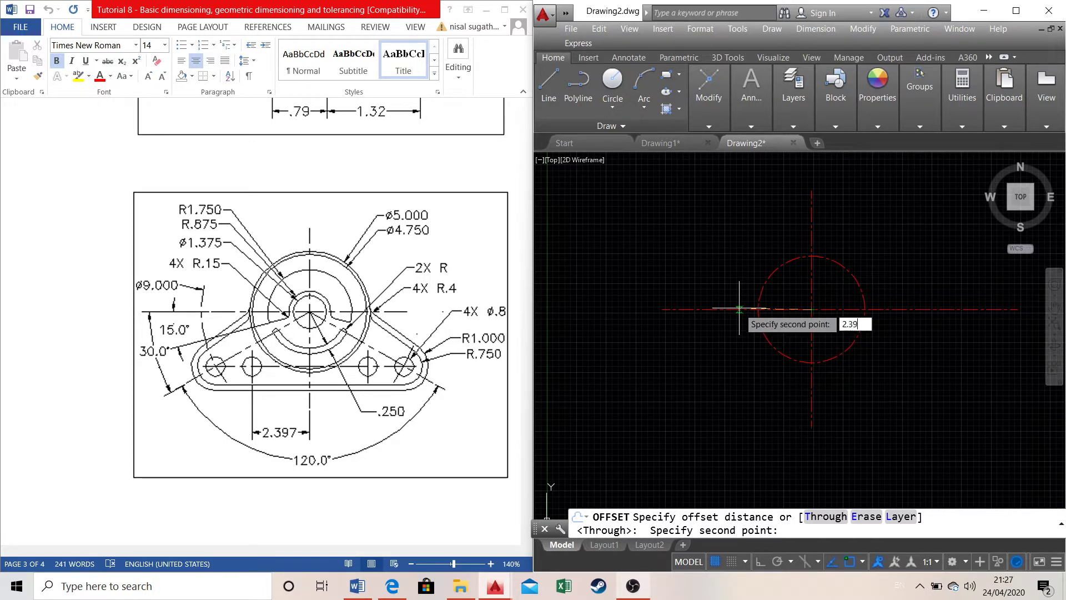
{"action": "type", "text": "7"}
{"action": "key", "text": "Return"}
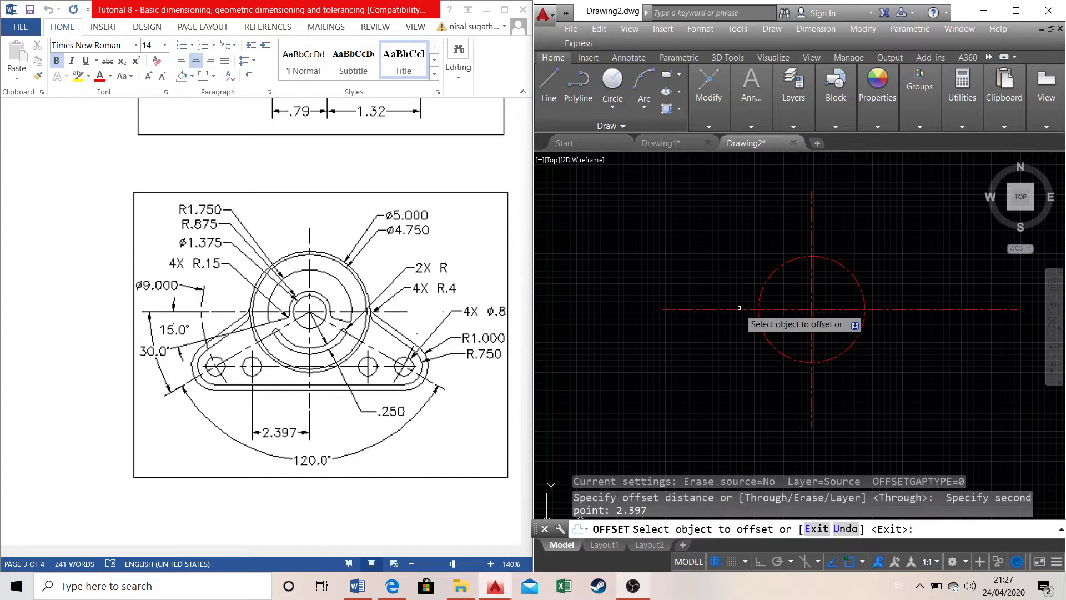
{"action": "left_click", "coordinate": [811, 304]}
{"action": "left_click", "coordinate": [737, 299]}
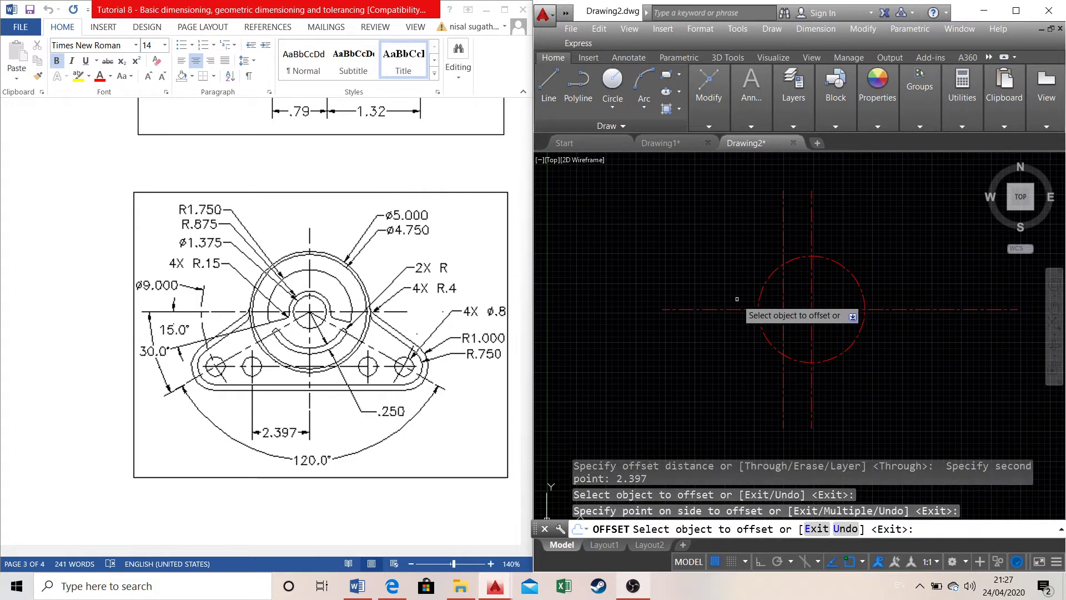
{"action": "left_click", "coordinate": [813, 291]}
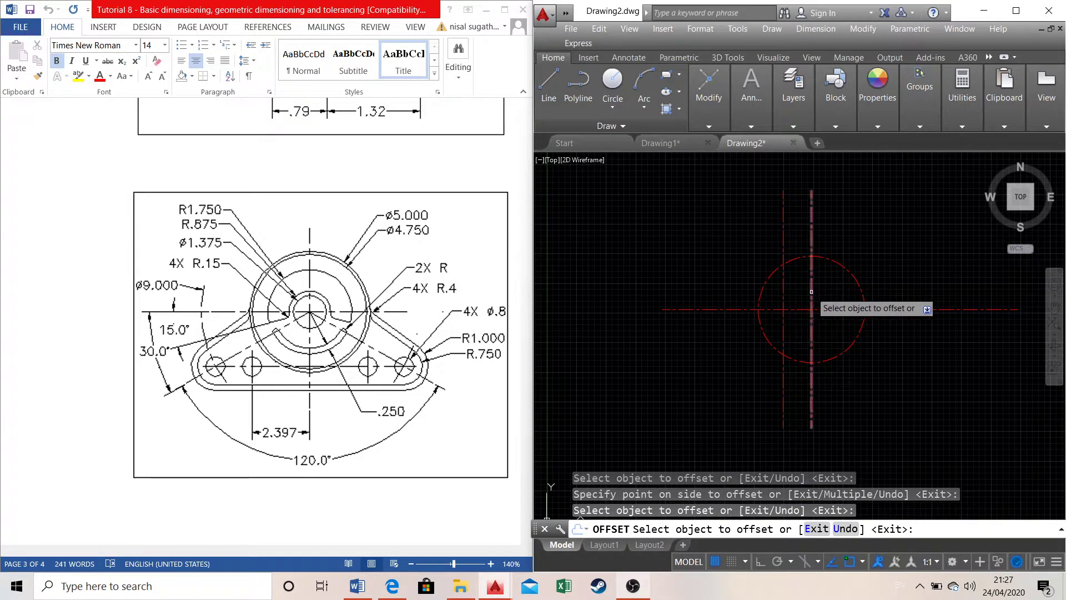
{"action": "left_click", "coordinate": [813, 291]}
{"action": "left_click", "coordinate": [820, 269]}
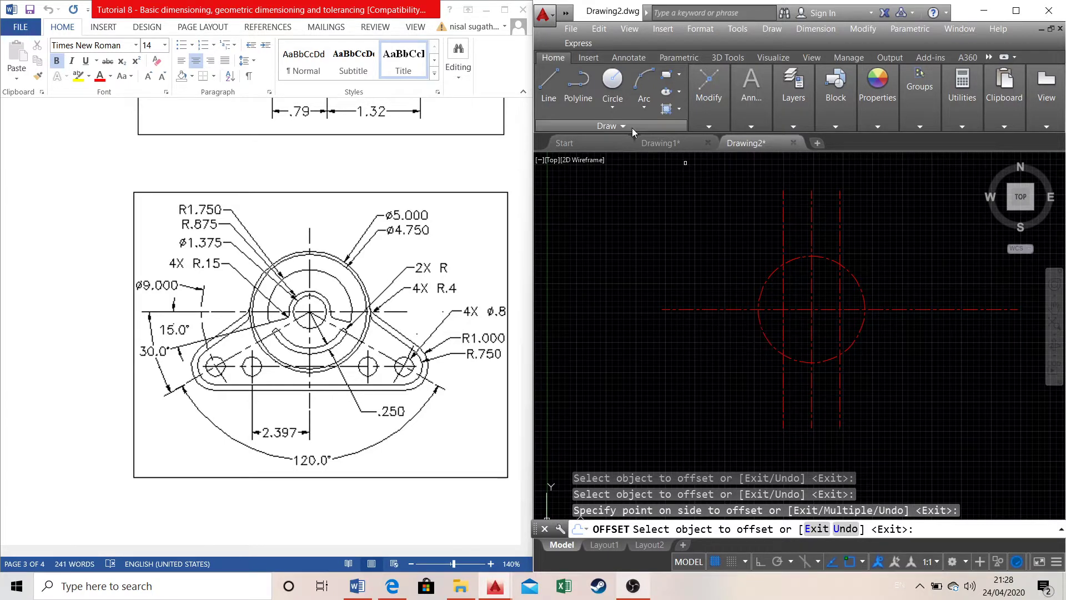
Draw an inclined center line 10 units long from the circle's center toward the lower left, at an angle of 150°
{"action": "left_click", "coordinate": [549, 83]}
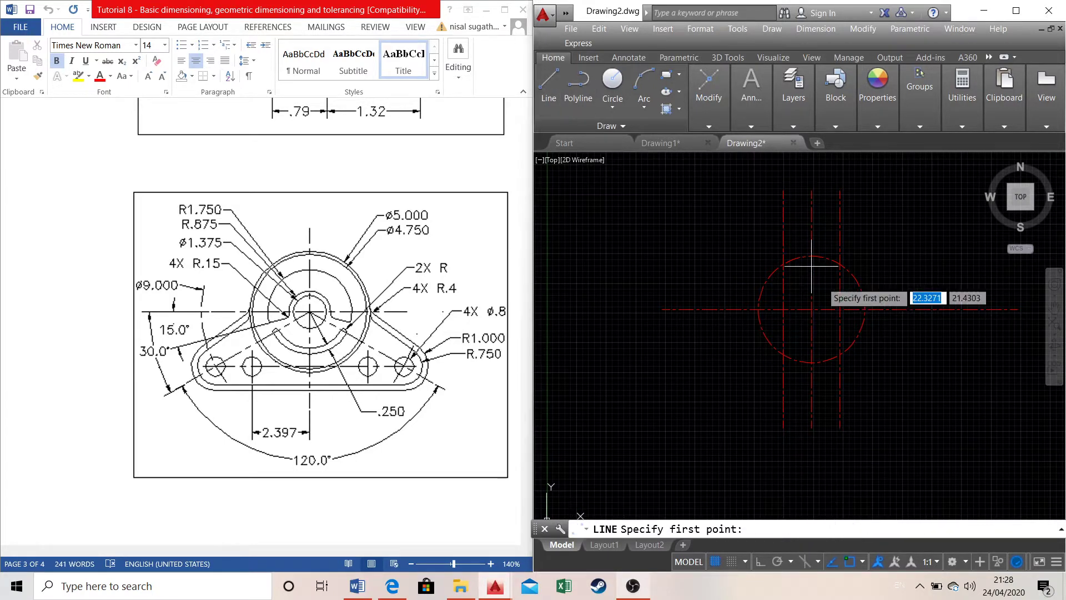
{"action": "left_click", "coordinate": [811, 309]}
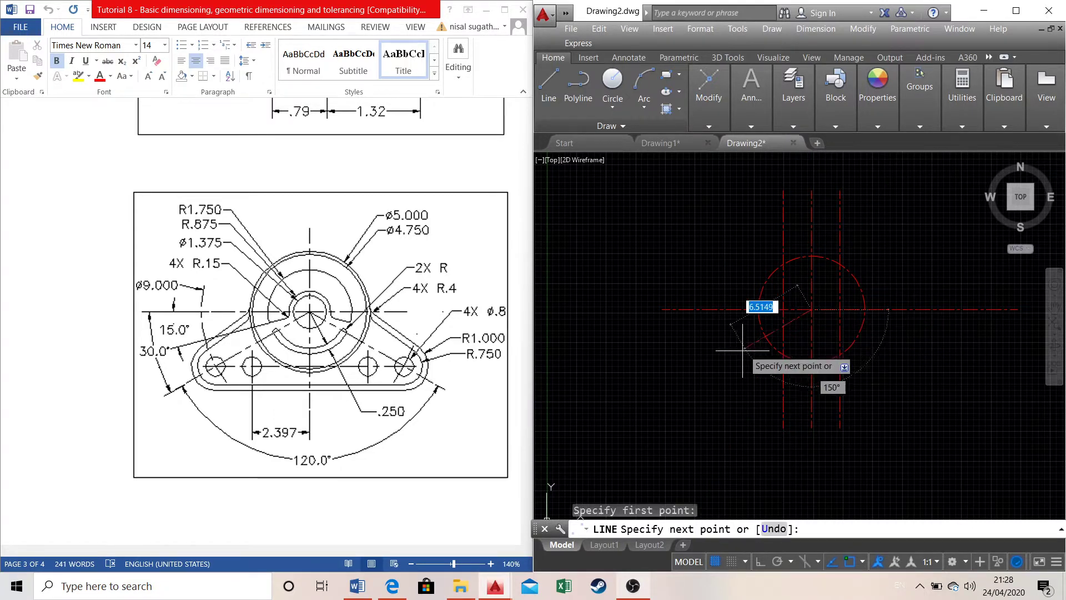
{"action": "type", "text": "10"}
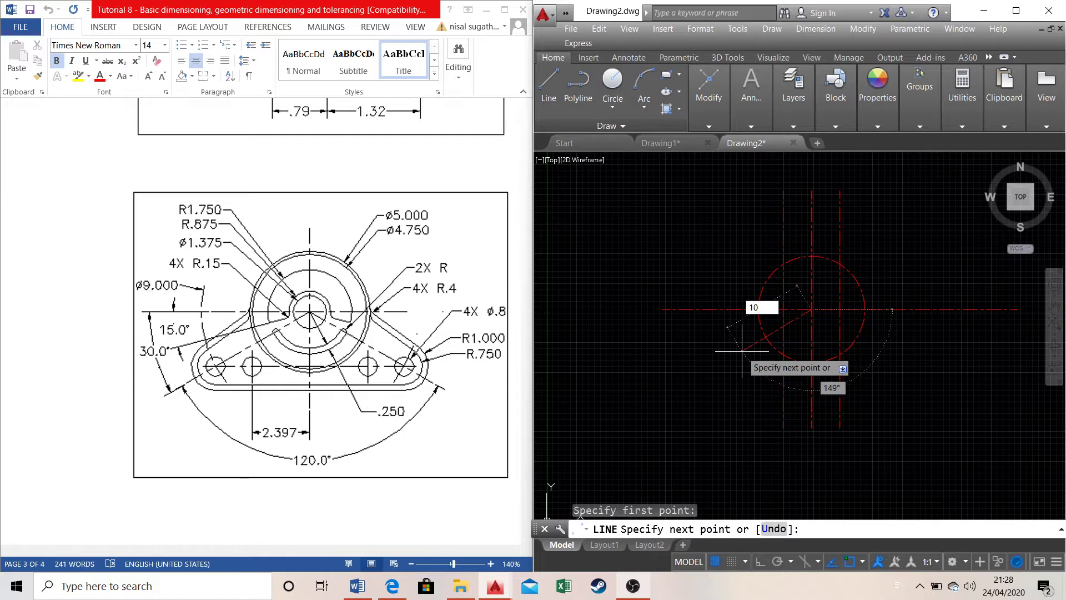
{"action": "key", "text": "Tab"}
{"action": "type", "text": "1"}
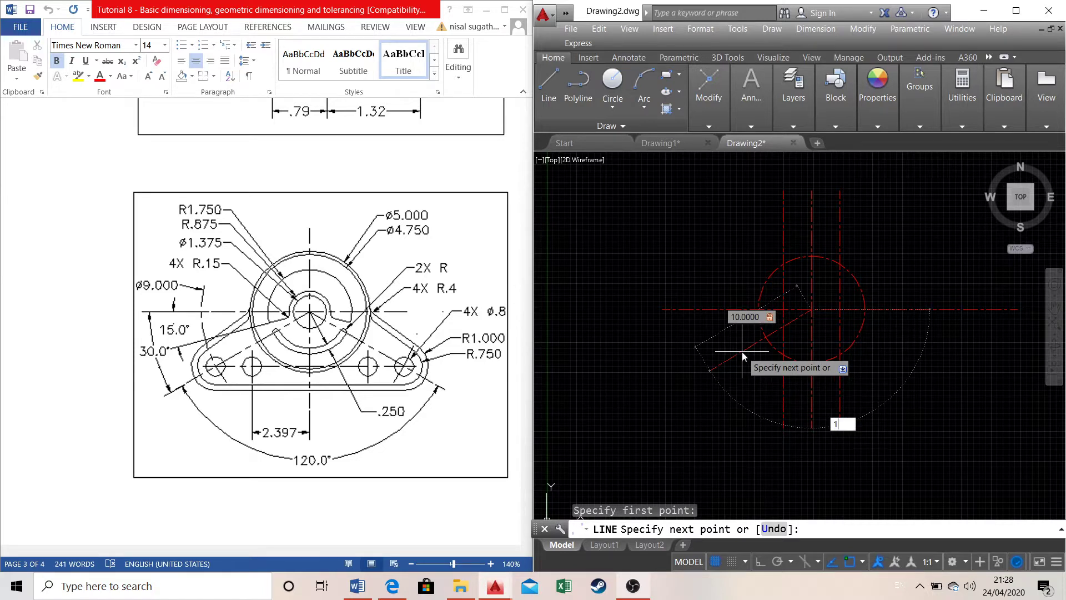
{"action": "type", "text": "50"}
{"action": "key", "text": "Return"}
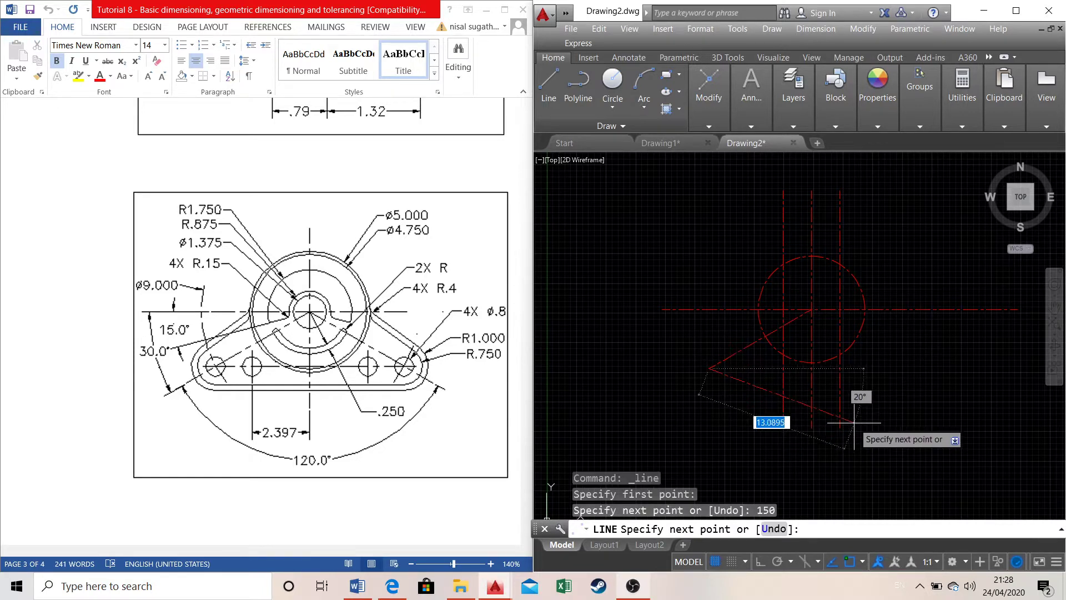
{"action": "key", "text": "Escape"}
{"action": "left_click", "coordinate": [811, 334]}
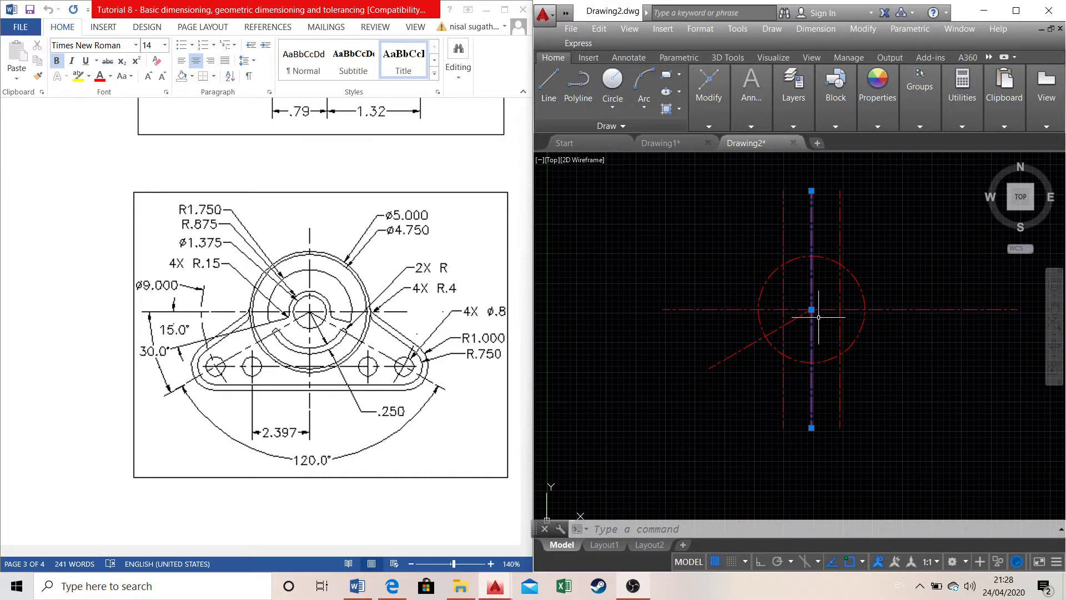
{"action": "left_click", "coordinate": [704, 120]}
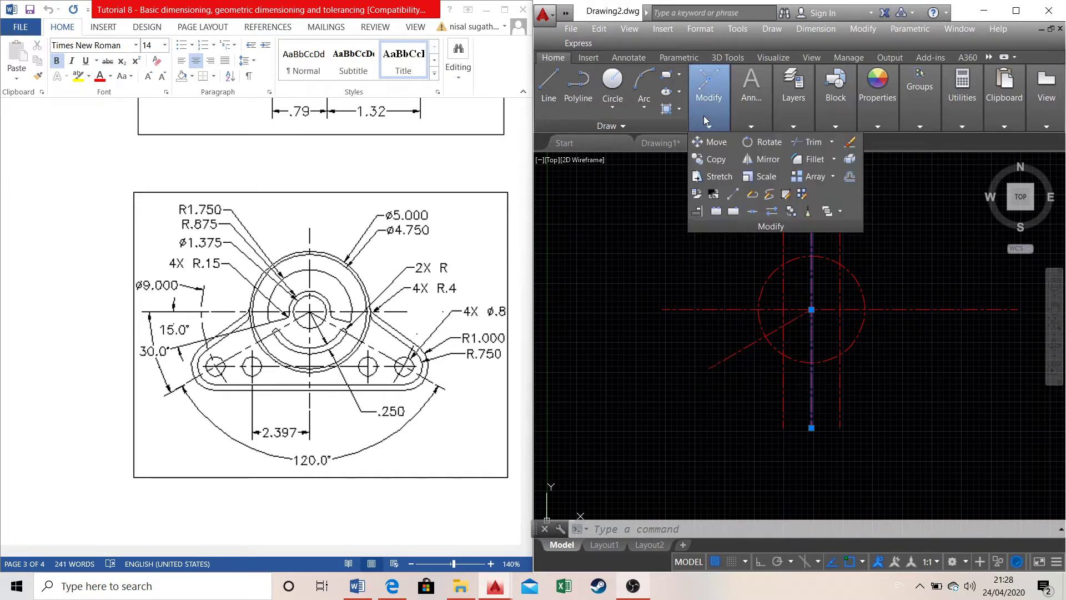
{"action": "left_click", "coordinate": [762, 159]}
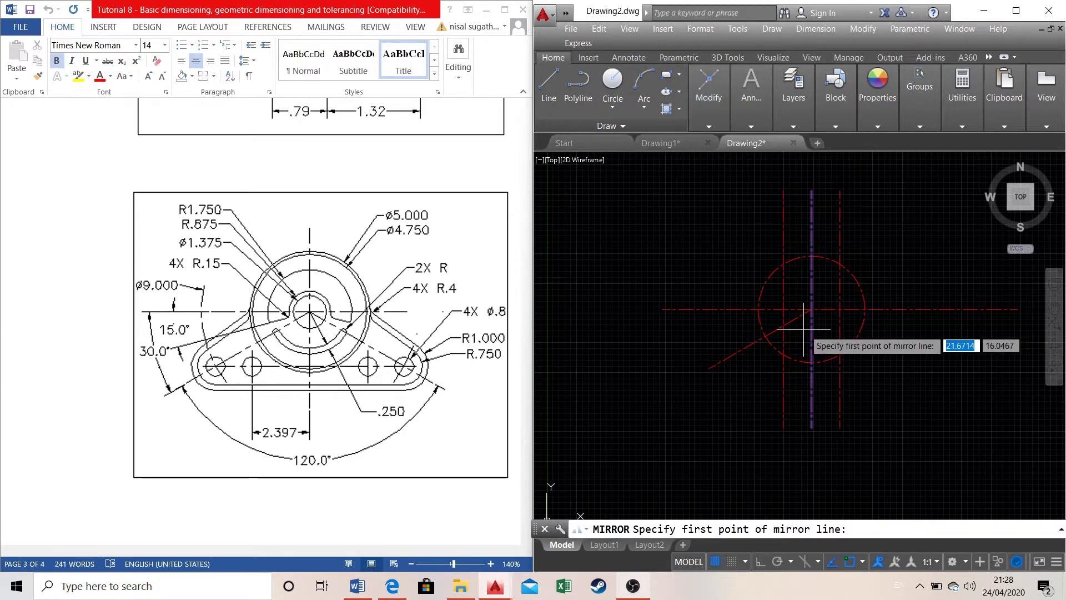
{"action": "key", "text": "Escape"}
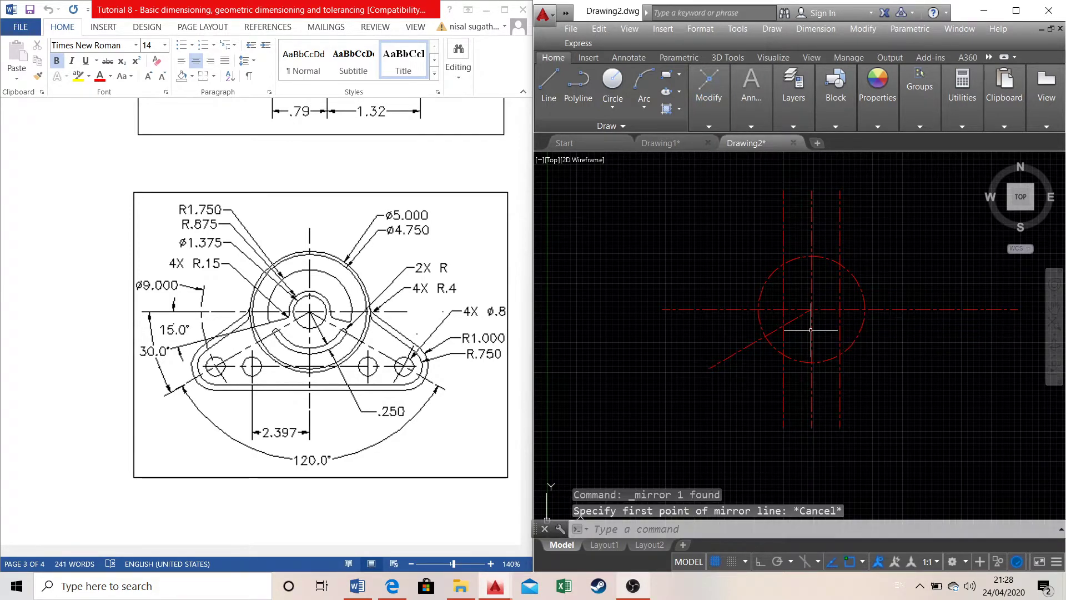
Mirror the inclined center line about the middle vertical center line, keeping the source object
{"action": "left_click", "coordinate": [700, 118]}
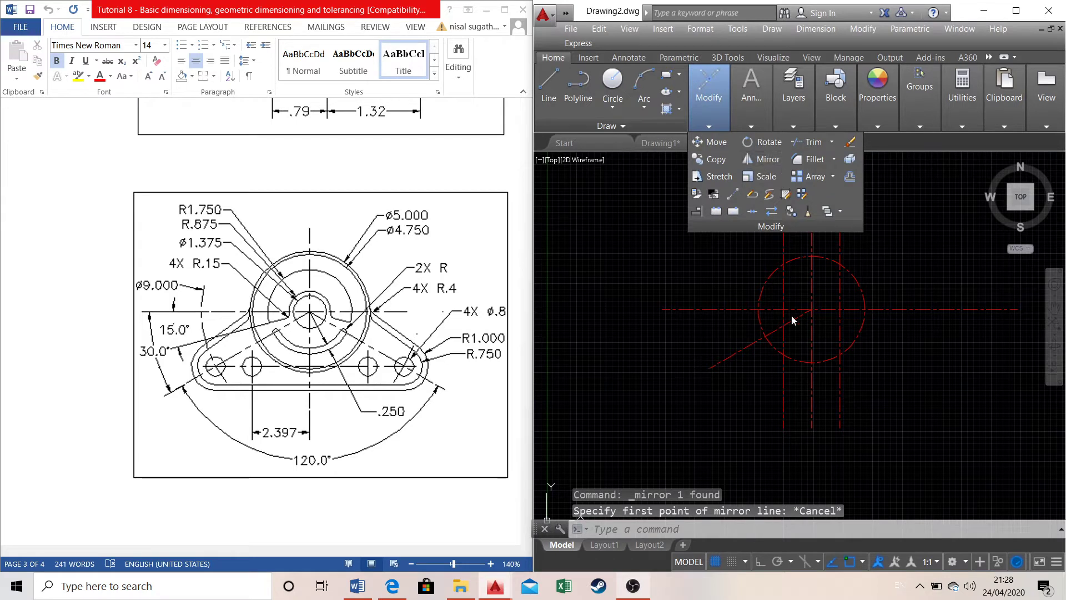
{"action": "left_click", "coordinate": [761, 159]}
{"action": "left_click", "coordinate": [794, 317]}
{"action": "key", "text": "Return"}
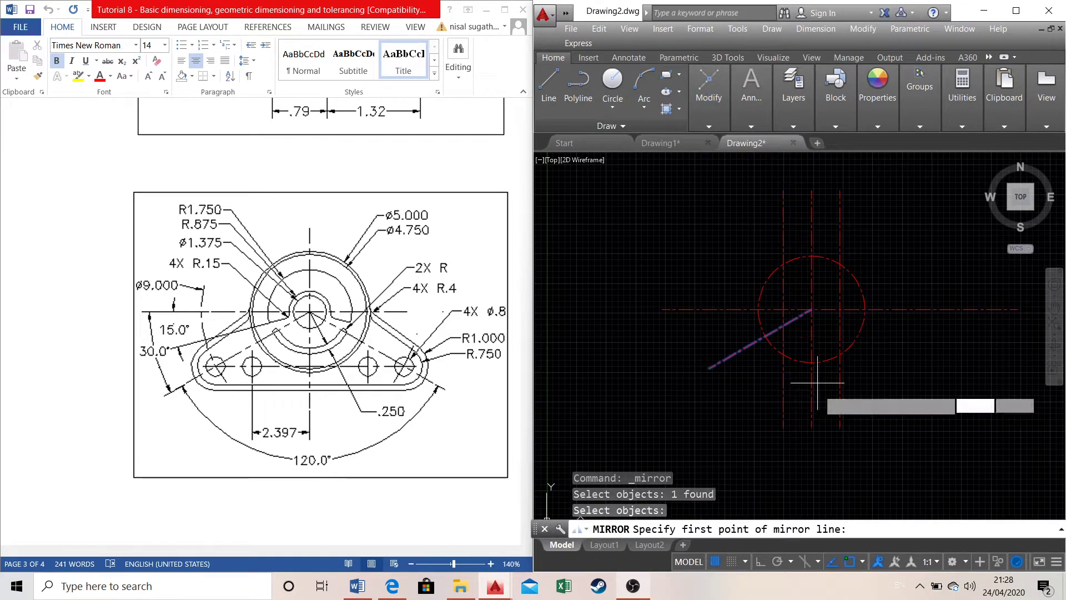
{"action": "left_click", "coordinate": [811, 428]}
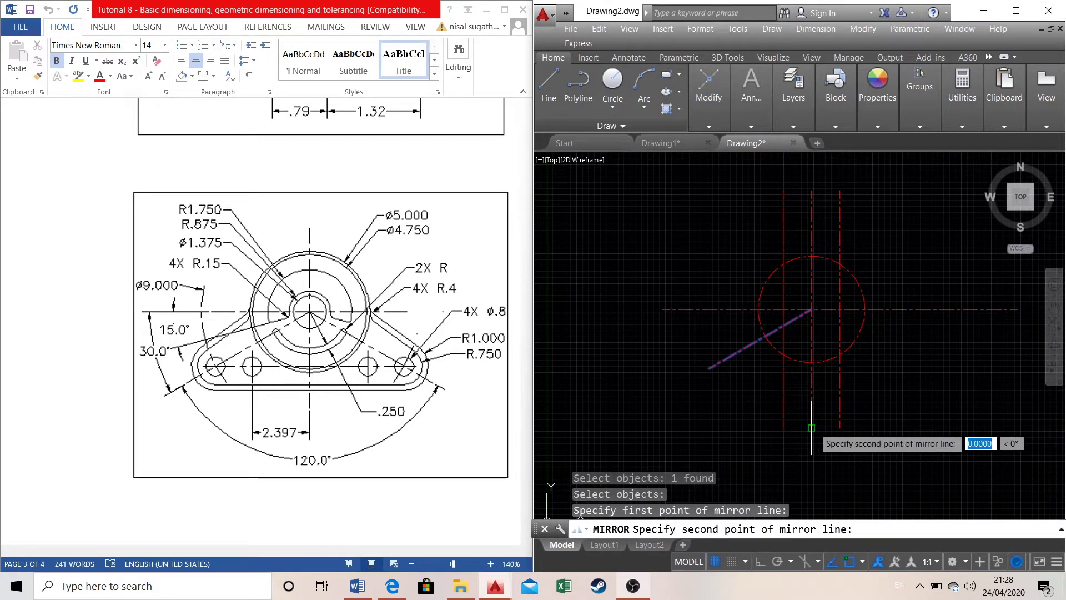
{"action": "left_click", "coordinate": [811, 309]}
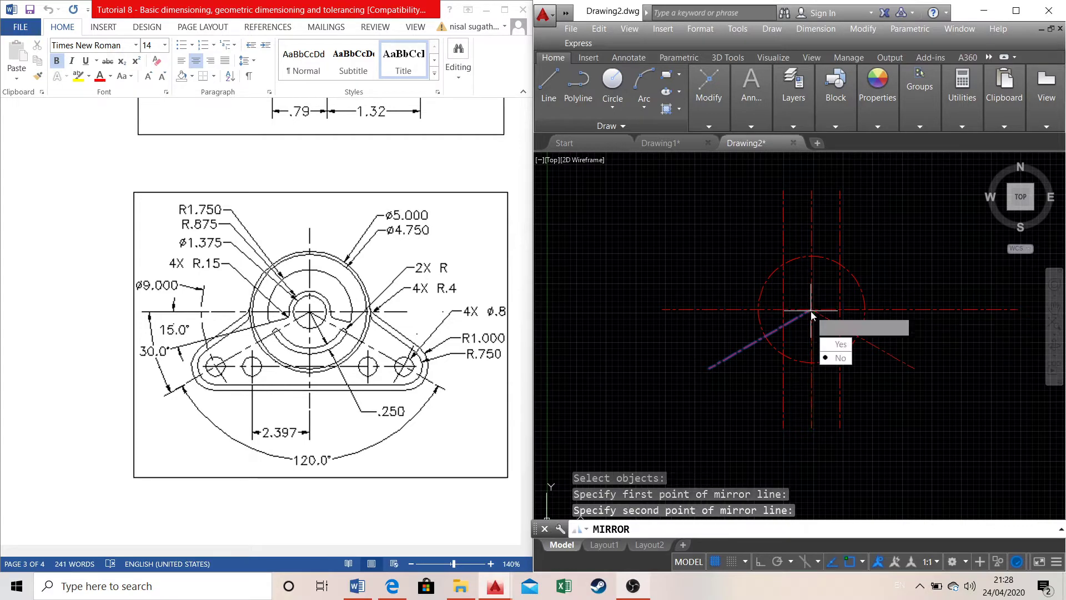
{"action": "left_click", "coordinate": [832, 356]}
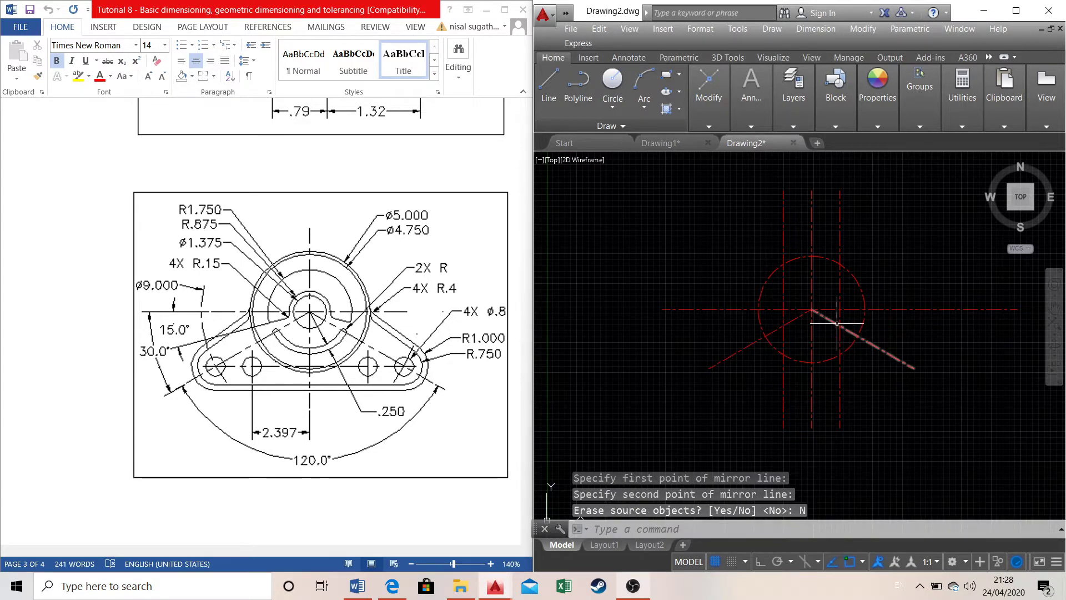
Make layer 0 the current layer
{"action": "scroll", "coordinate": [858, 324], "scroll_direction": "up", "scroll_amount": 2}
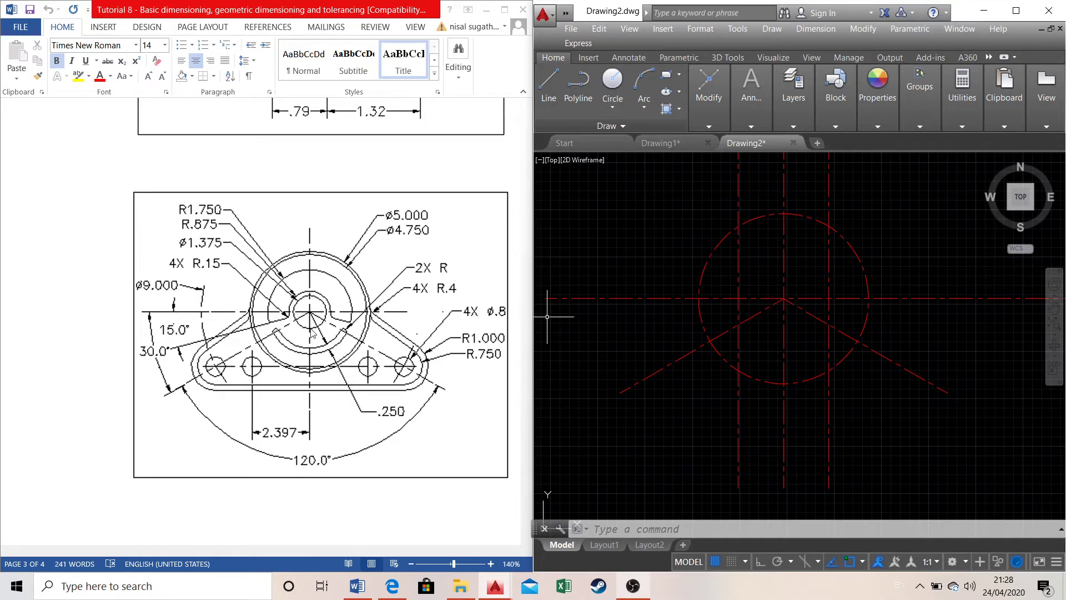
{"action": "left_click", "coordinate": [794, 111]}
{"action": "left_click", "coordinate": [891, 142]}
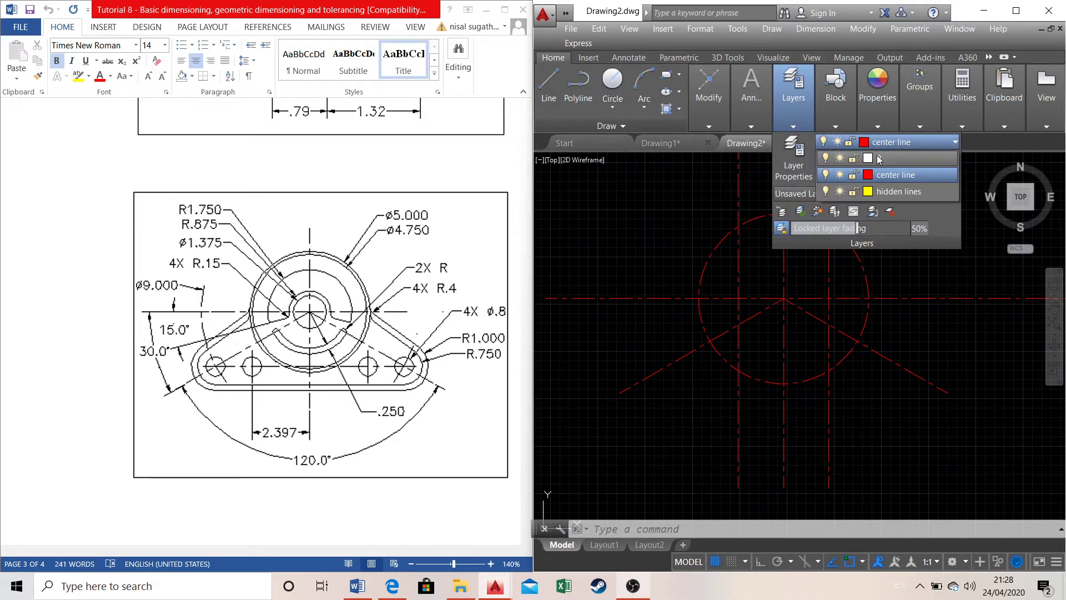
{"action": "left_click", "coordinate": [887, 150]}
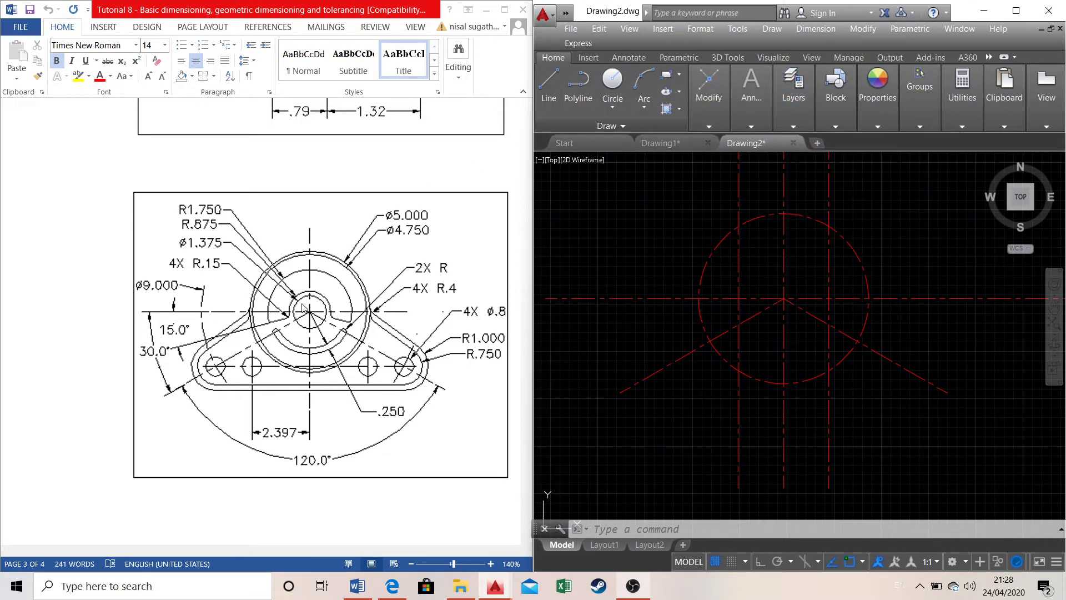
Draw a circle of radius 0.6875 centered on the intersection of the center lines
{"action": "left_click", "coordinate": [612, 81]}
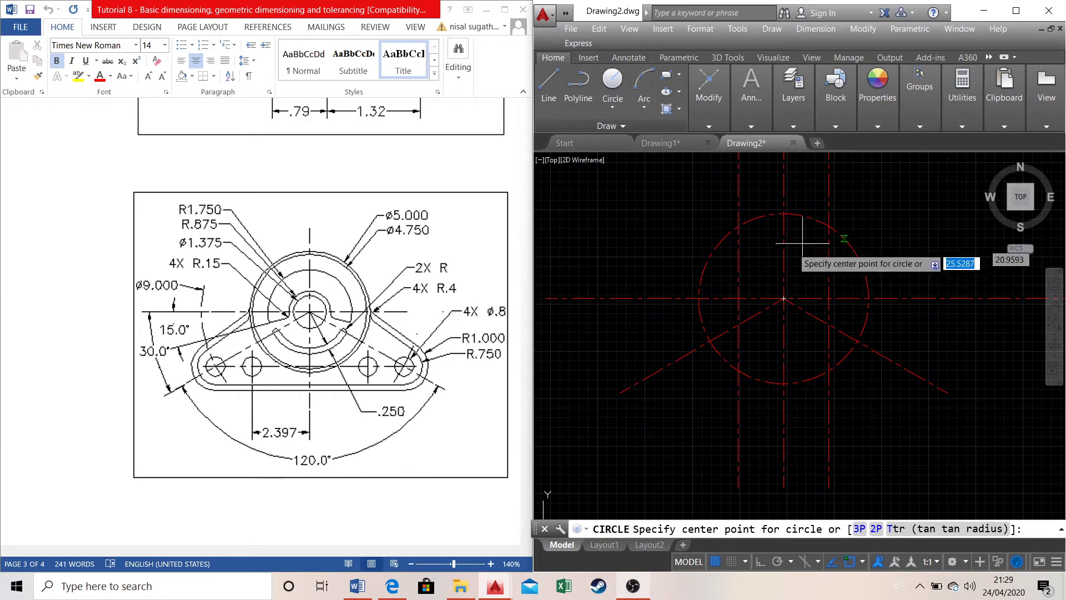
{"action": "left_click", "coordinate": [783, 298]}
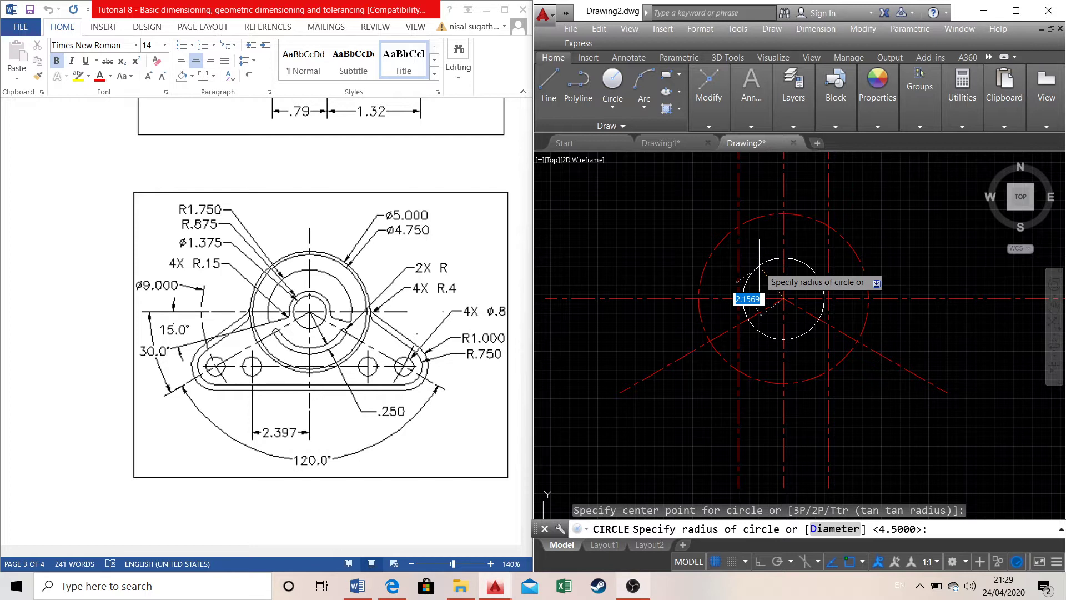
{"action": "type", "text": "1.375/2"}
{"action": "key", "text": "BackSpace"}
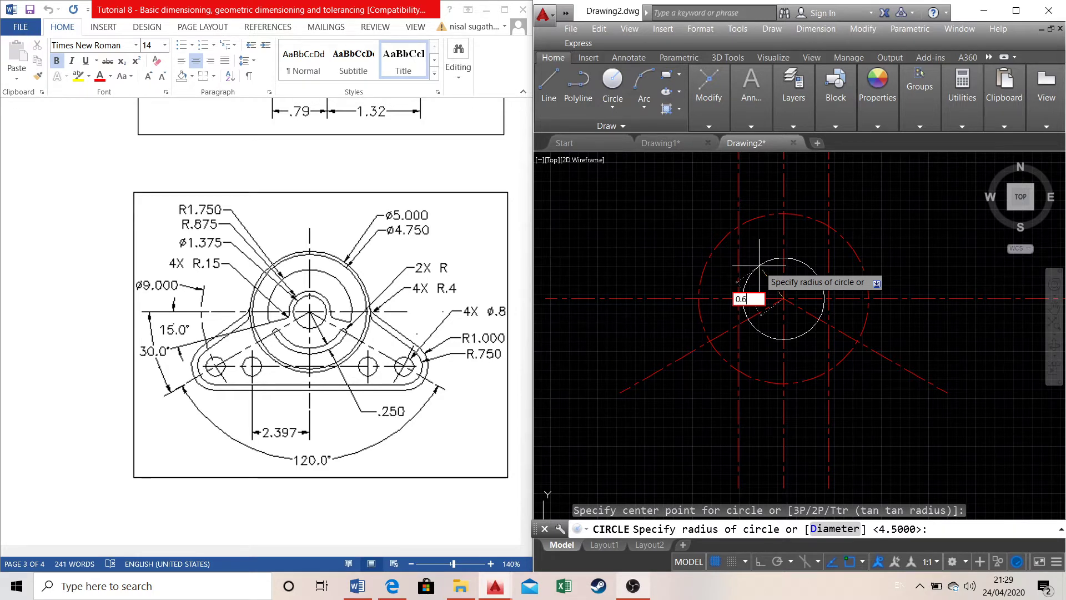
{"action": "key", "text": "Return"}
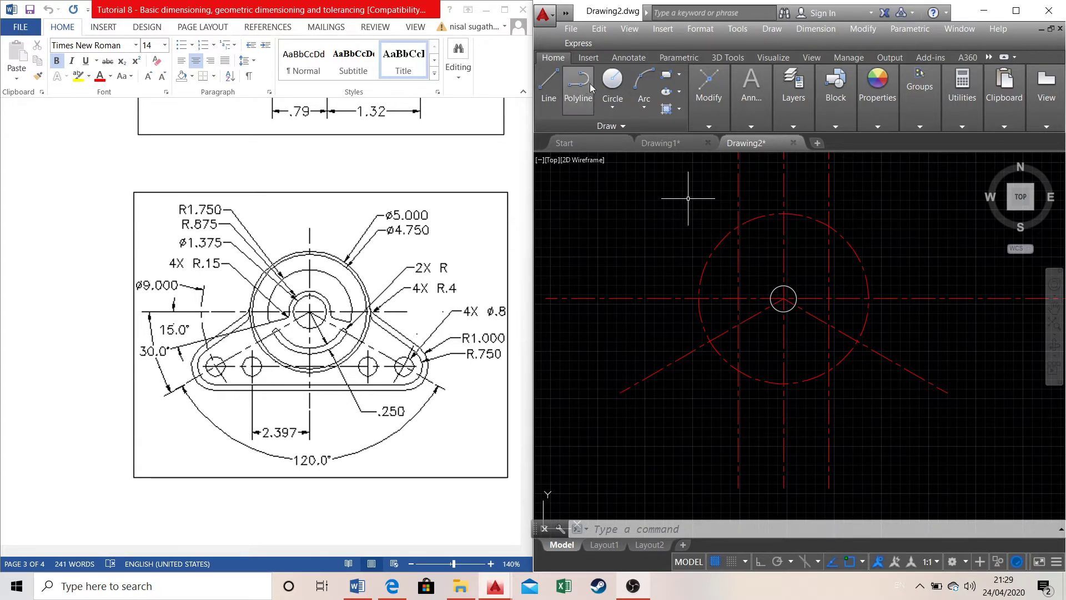
Draw a concentric circle of radius 0.875 around the same center point
{"action": "left_click", "coordinate": [612, 80]}
{"action": "left_click", "coordinate": [783, 298]}
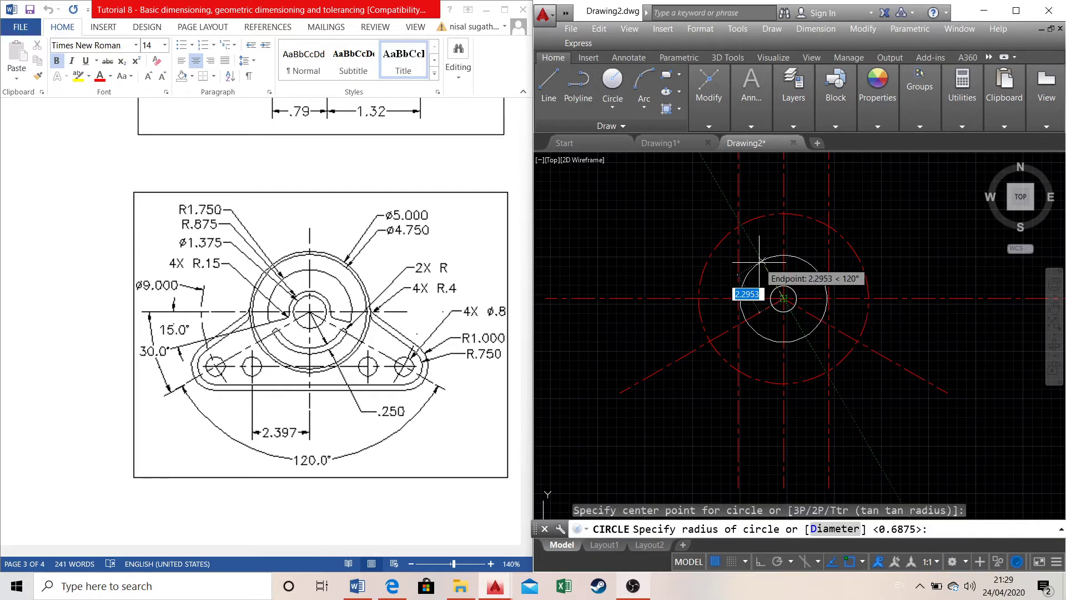
{"action": "type", "text": "0.875"}
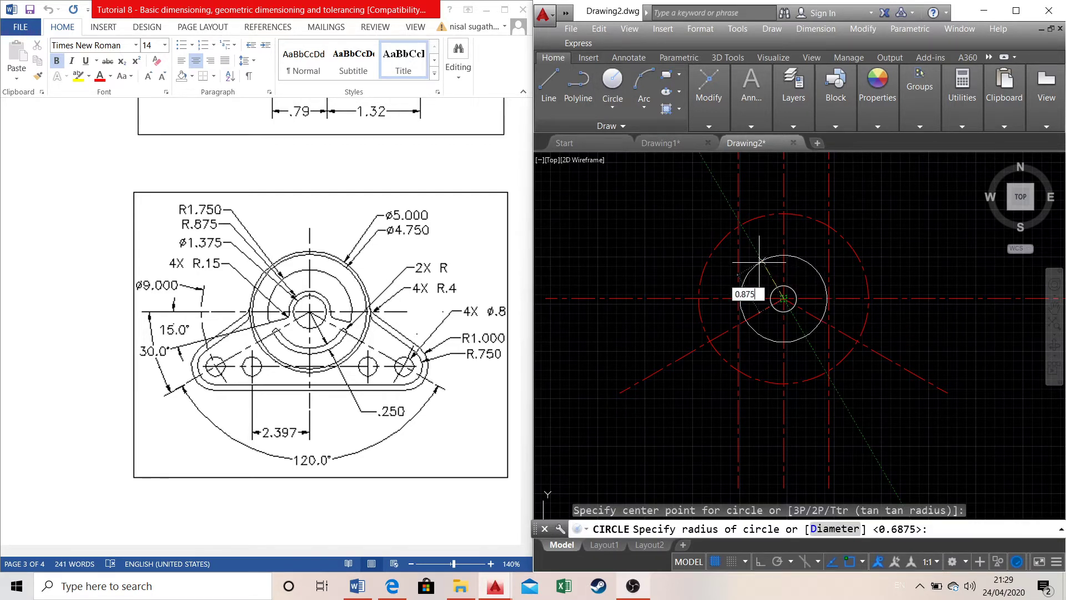
{"action": "key", "text": "Return"}
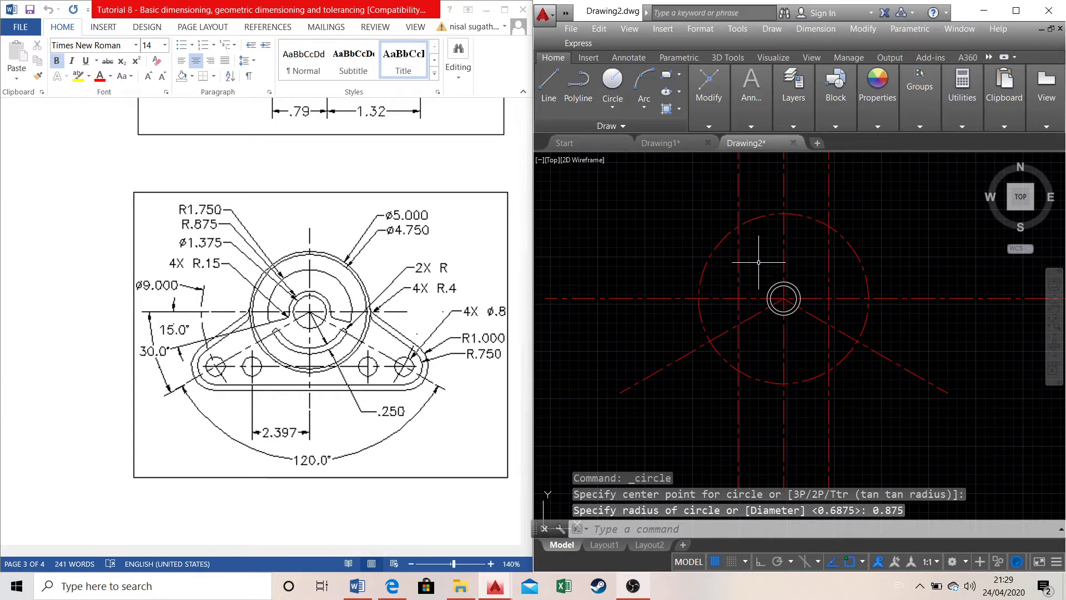
Draw a third concentric circle of radius 1.75 around the same center point
{"action": "left_click", "coordinate": [612, 80]}
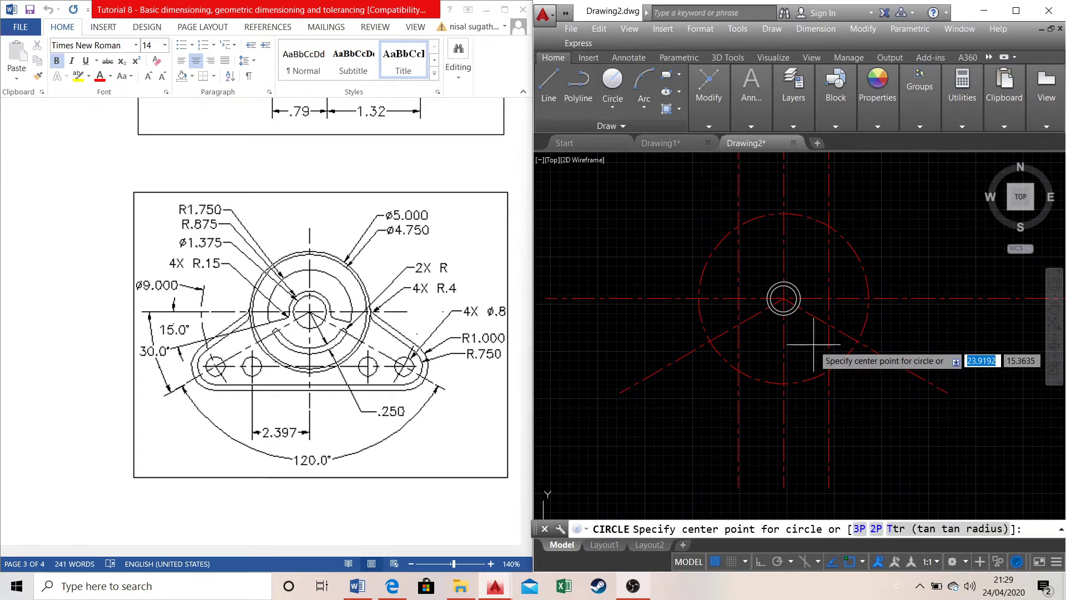
{"action": "left_click", "coordinate": [783, 298]}
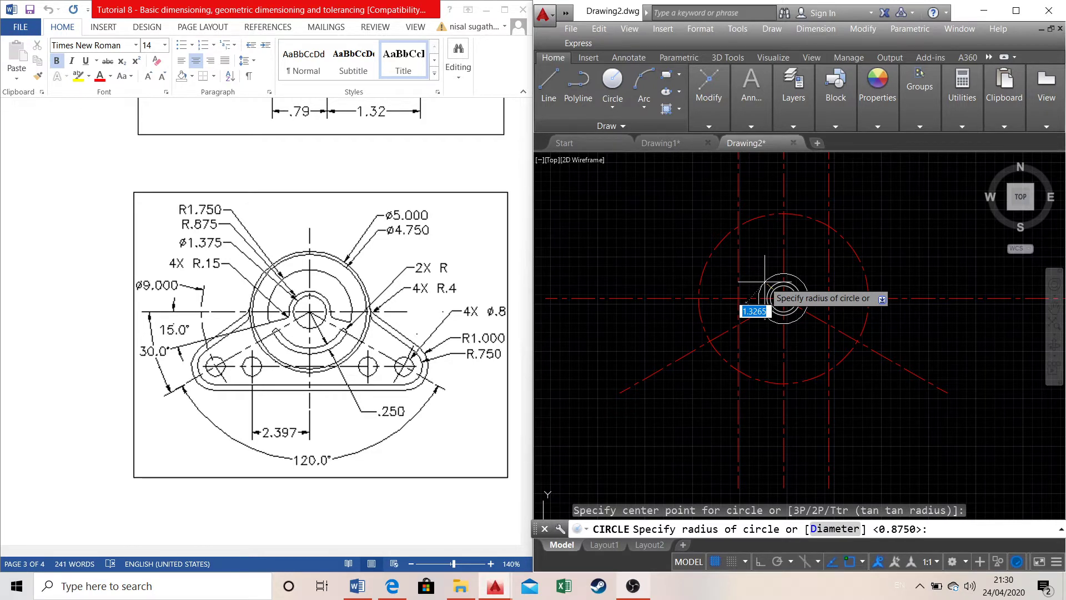
{"action": "type", "text": "1."}
{"action": "key", "text": "Return"}
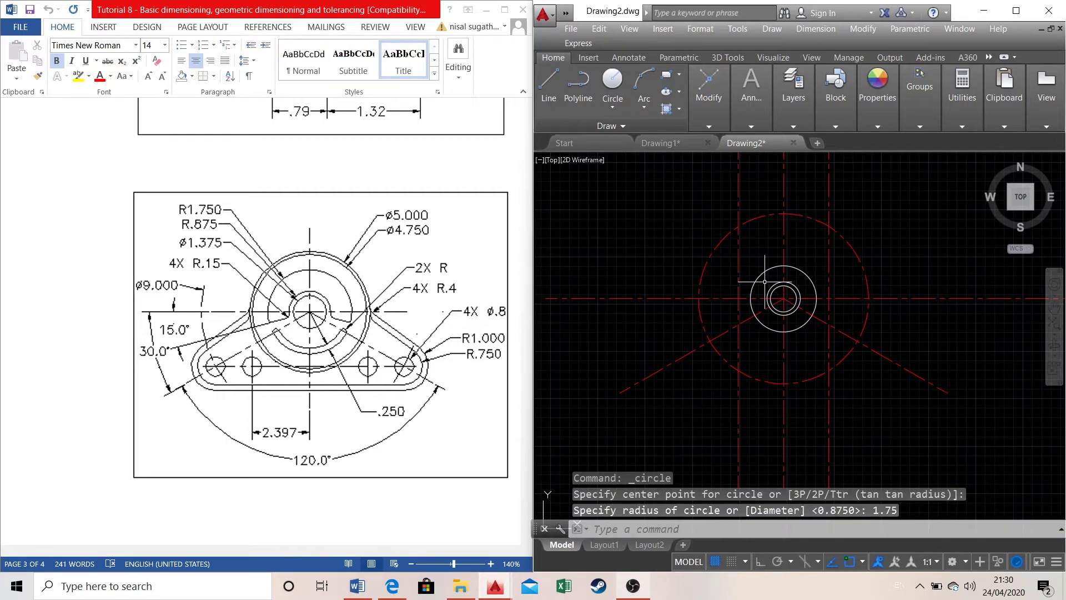
Draw a line 5 units long from the circles' center toward the lower left, at an angle of 165°
{"action": "scroll", "coordinate": [783, 309], "scroll_direction": "up", "scroll_amount": 2}
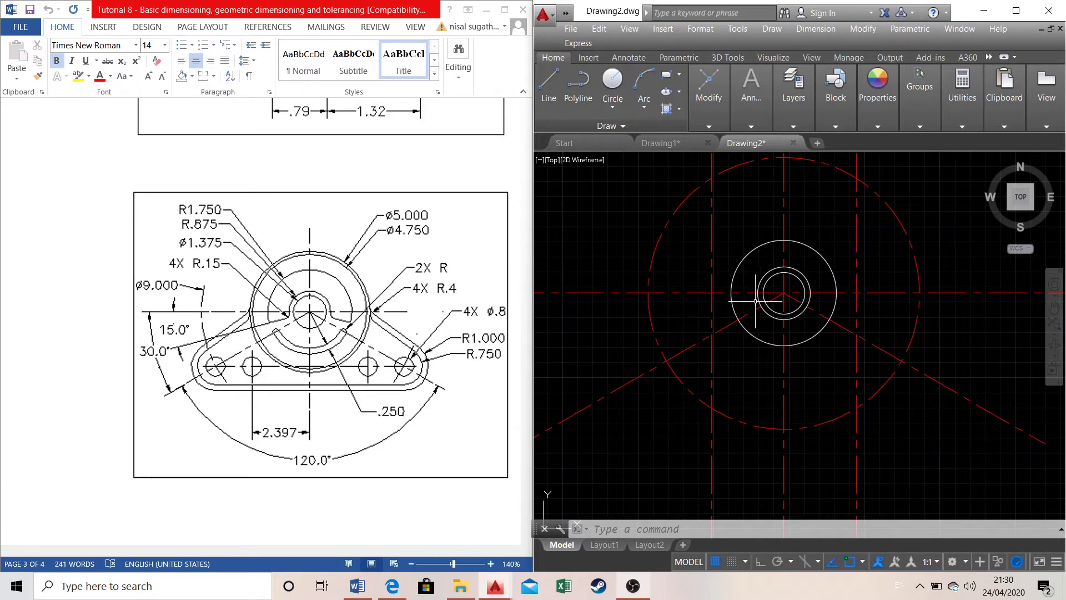
{"action": "left_click", "coordinate": [549, 88]}
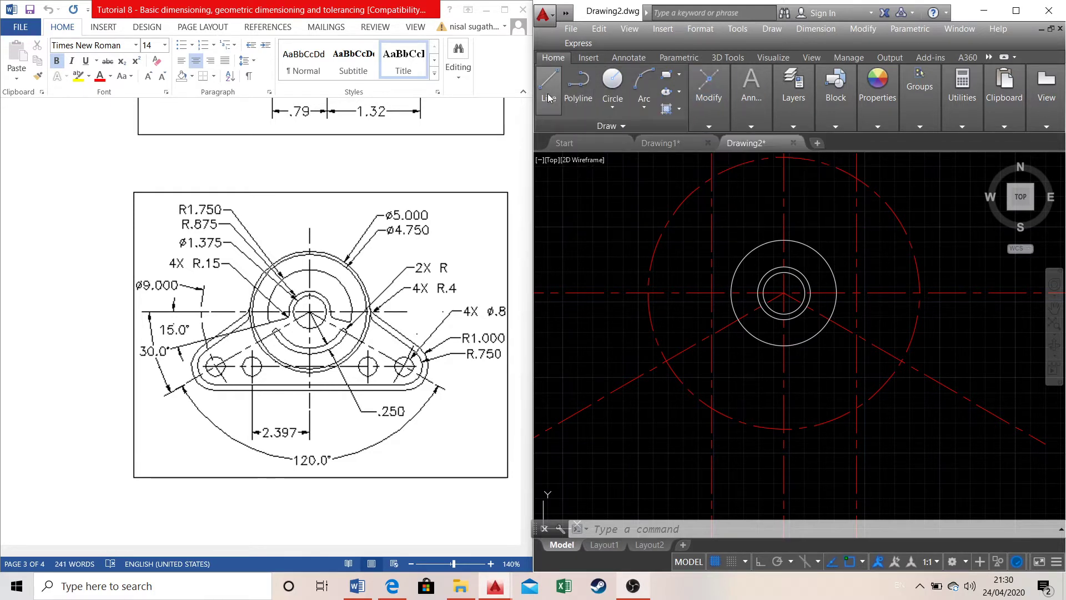
{"action": "left_click", "coordinate": [783, 292]}
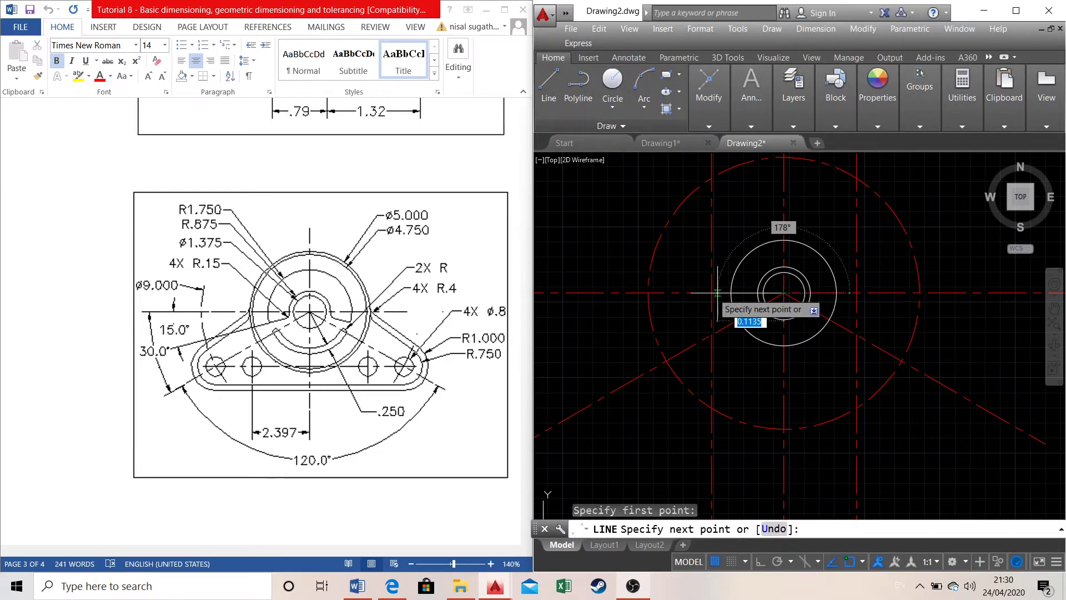
{"action": "key", "text": "BackSpace"}
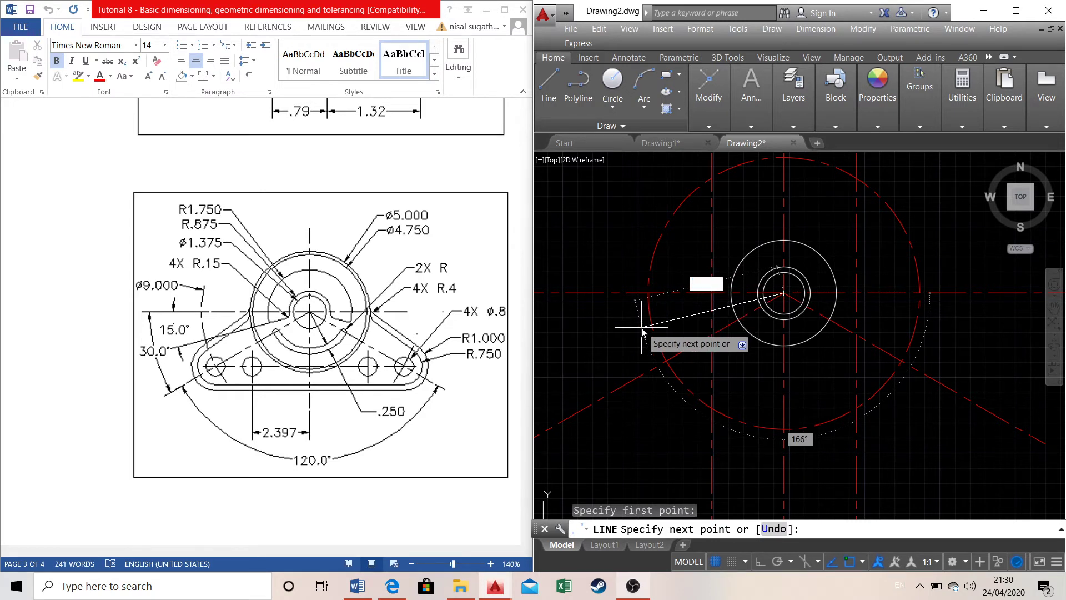
{"action": "key", "text": "Tab"}
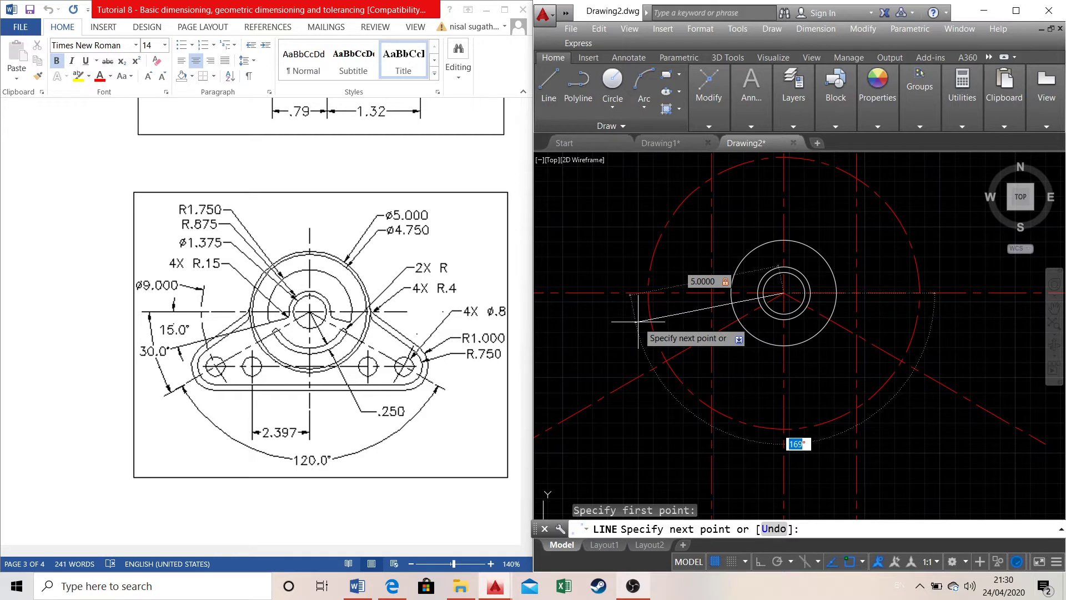
{"action": "type", "text": "165"}
{"action": "key", "text": "Return"}
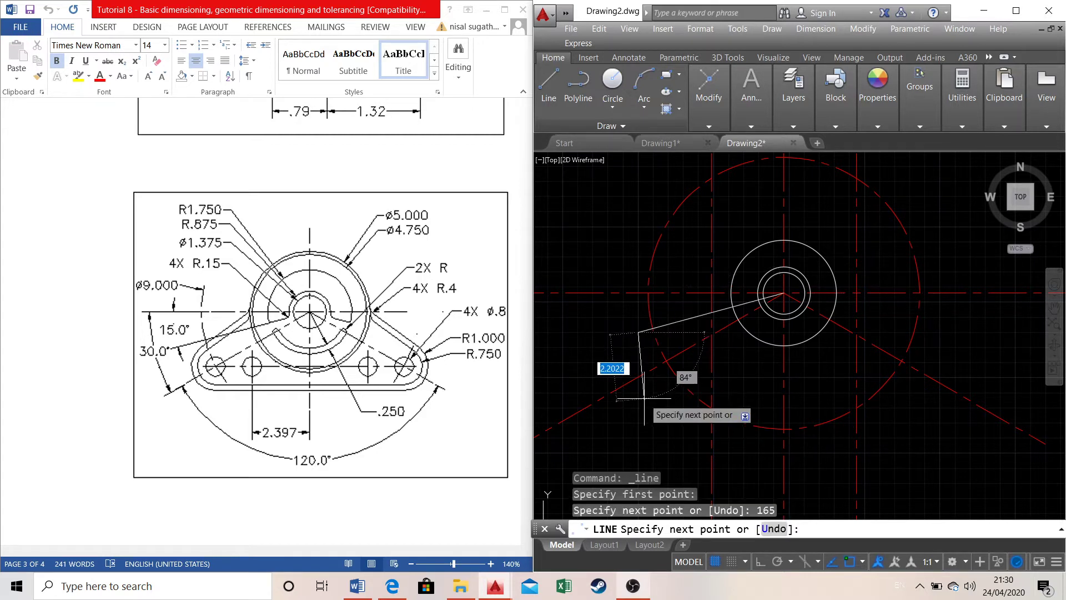
{"action": "key", "text": "Escape"}
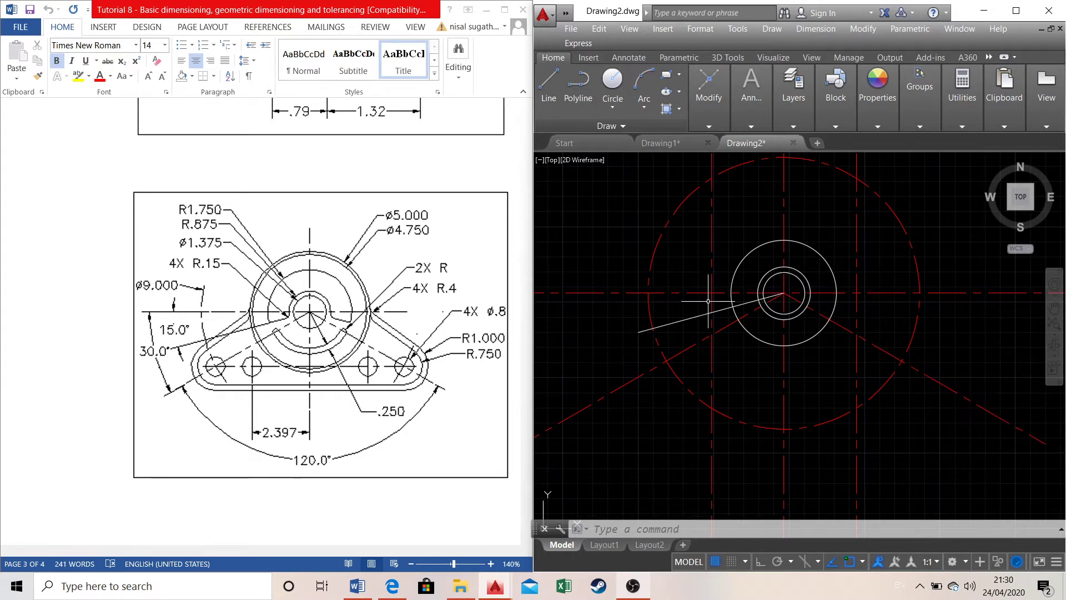
Mirror the 5-unit inclined line about the middle vertical center line, keeping the source object
{"action": "left_click", "coordinate": [700, 116]}
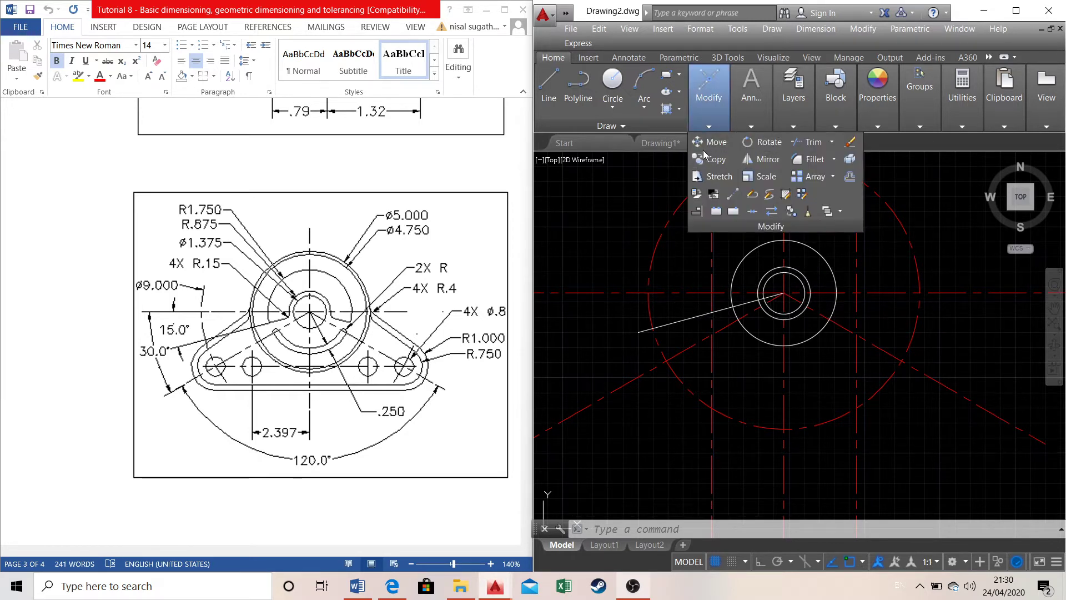
{"action": "left_click", "coordinate": [768, 159]}
{"action": "left_click", "coordinate": [692, 317]}
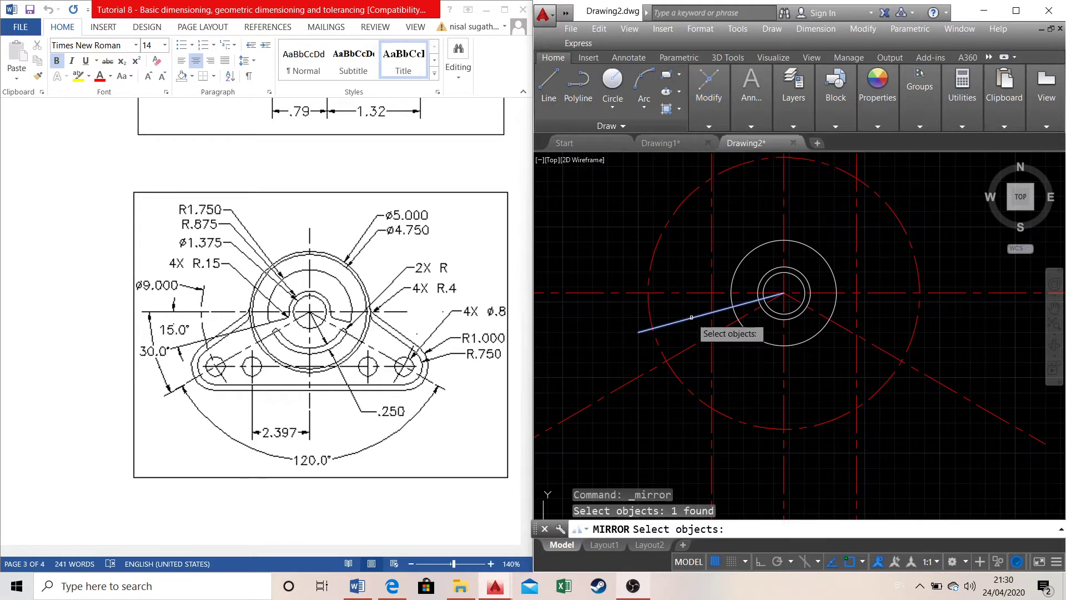
{"action": "key", "text": "Return"}
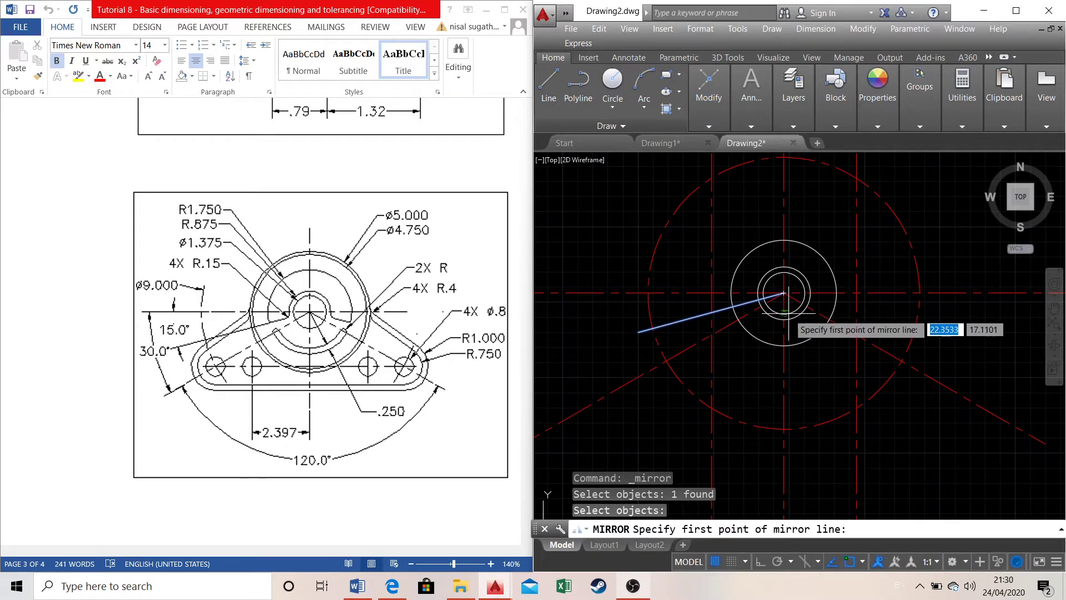
{"action": "left_click", "coordinate": [785, 293]}
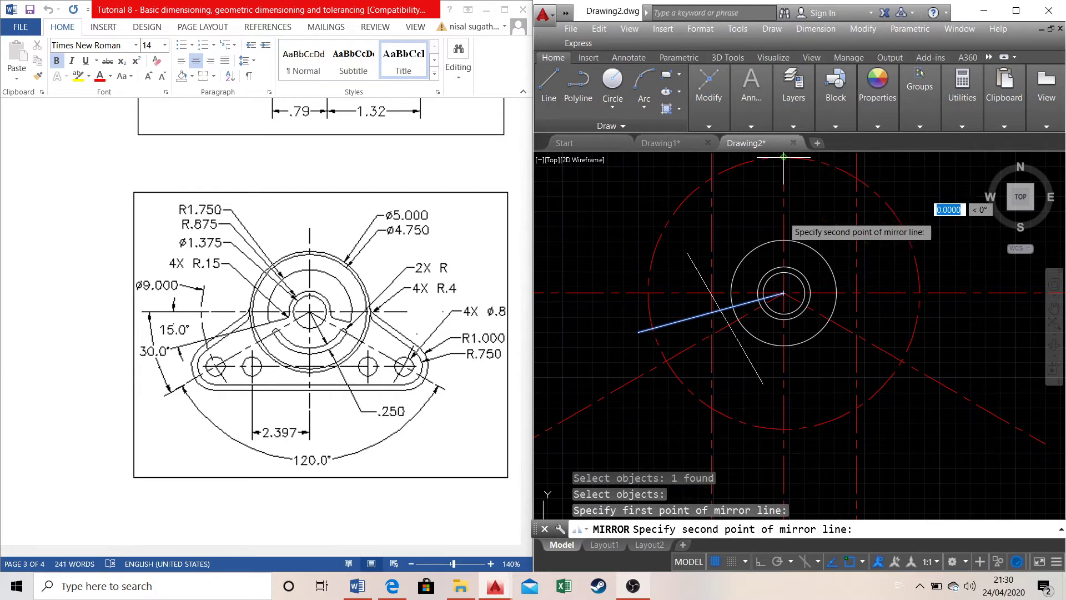
{"action": "left_click", "coordinate": [786, 427]}
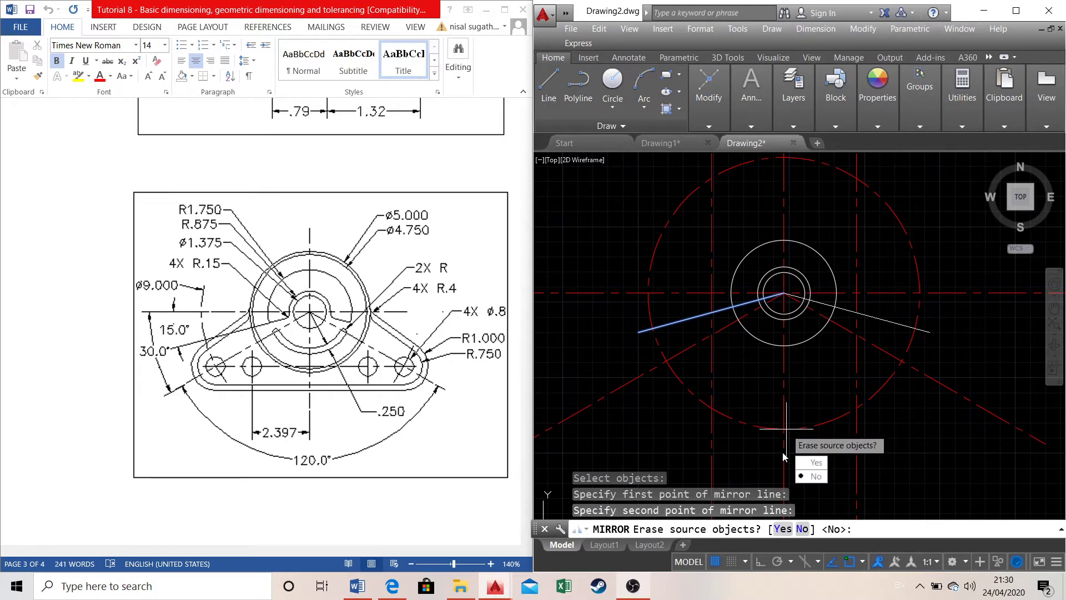
{"action": "left_click", "coordinate": [815, 475]}
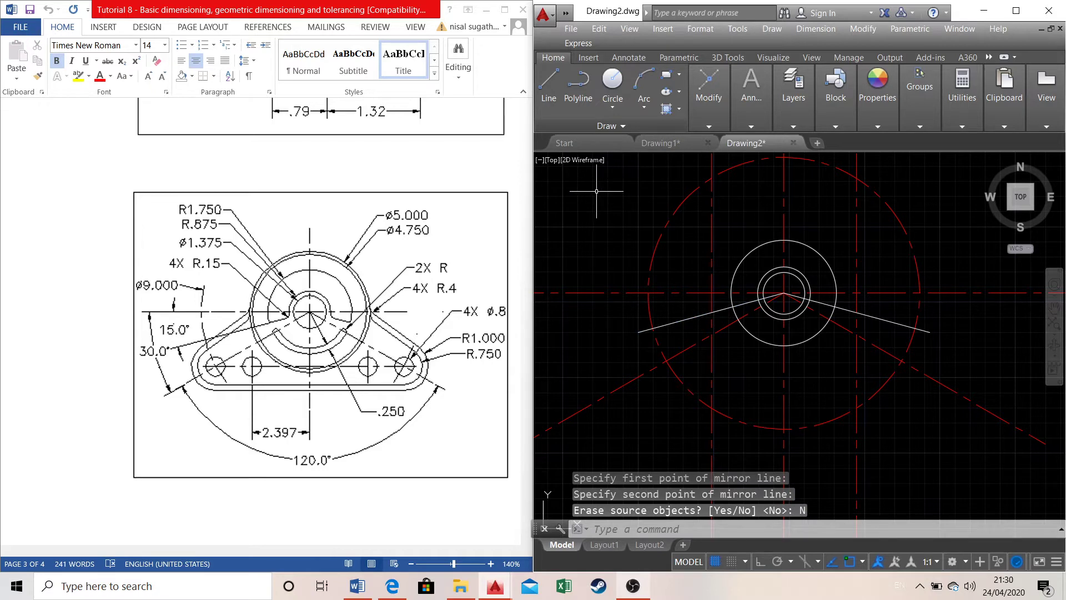
Trim away the lower arcs of the 1.75 and 0.875 radius circles, using both circles and both solid inclined lines as cutting edges
{"action": "scroll", "coordinate": [749, 302], "scroll_direction": "up", "scroll_amount": 2}
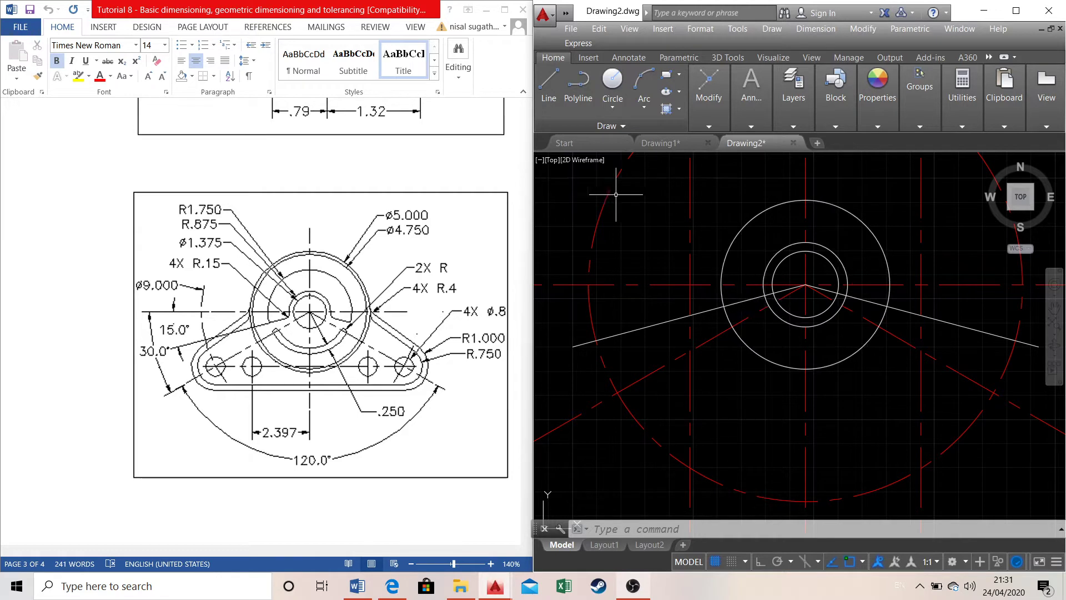
{"action": "mouse_move", "coordinate": [708, 94]}
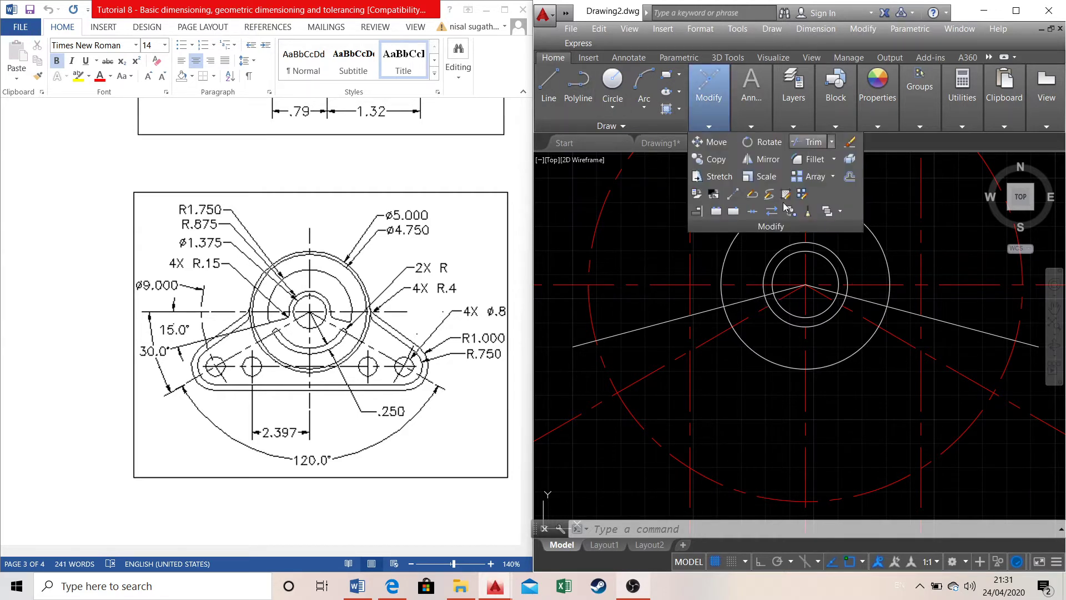
{"action": "left_click", "coordinate": [812, 142]}
{"action": "left_click", "coordinate": [723, 294]}
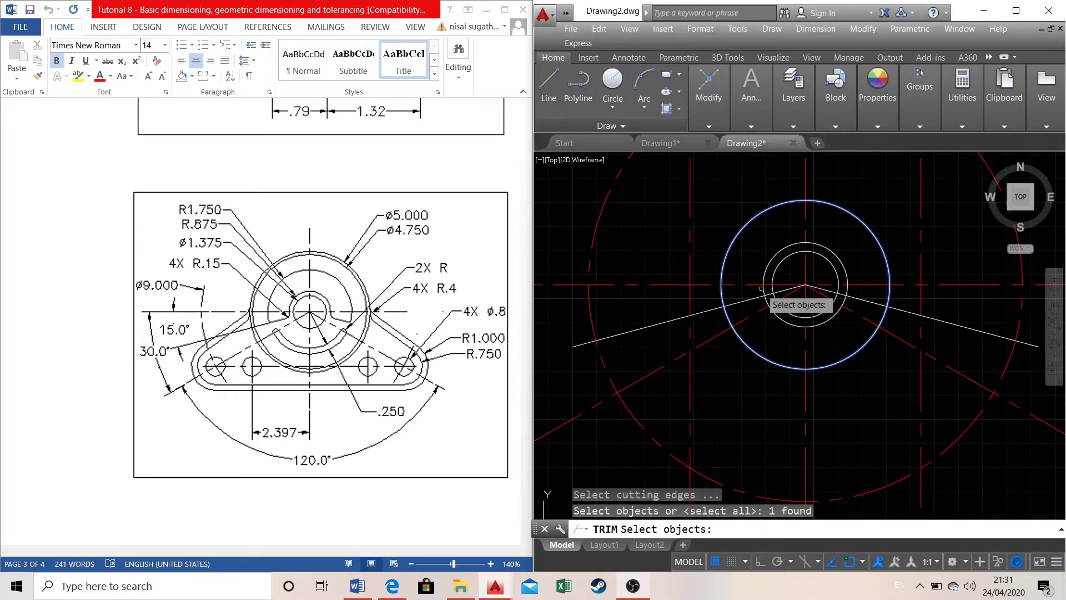
{"action": "left_click", "coordinate": [760, 288]}
{"action": "left_click", "coordinate": [739, 302]}
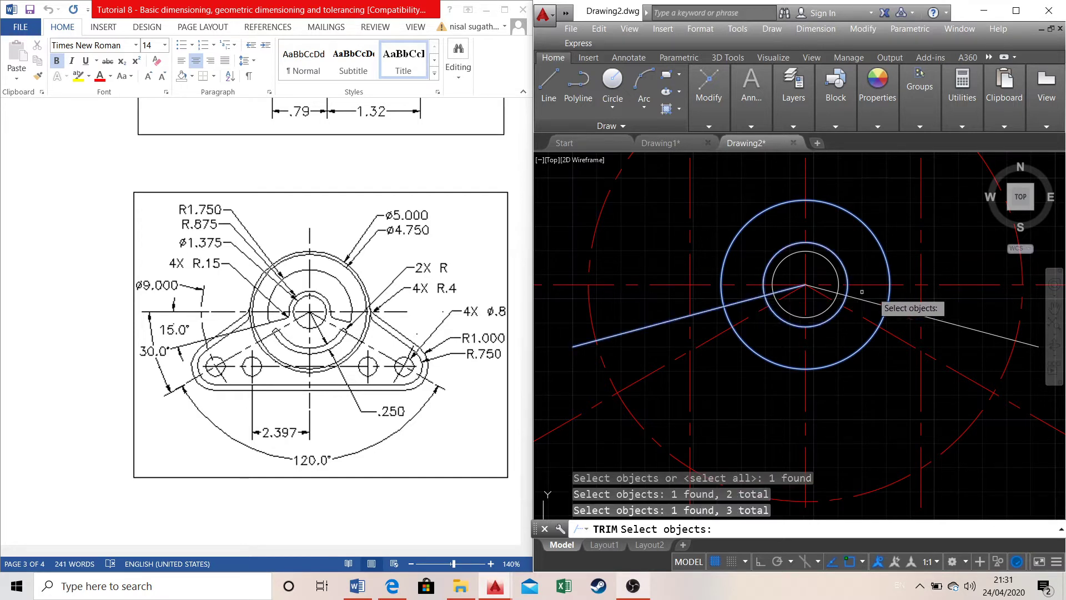
{"action": "left_click", "coordinate": [879, 305]}
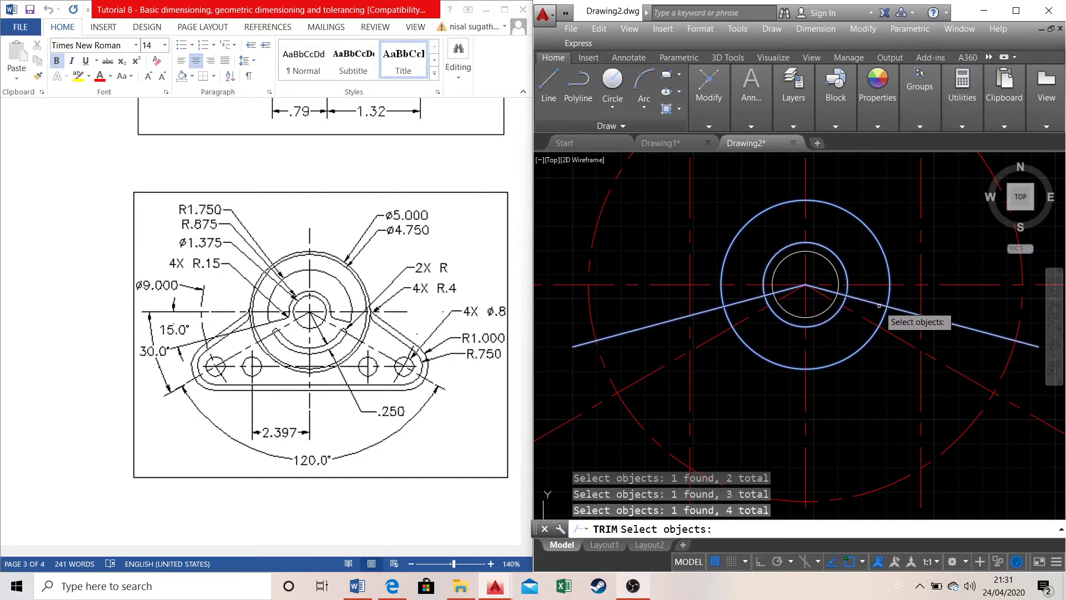
{"action": "key", "text": "Return"}
{"action": "left_click", "coordinate": [775, 363]}
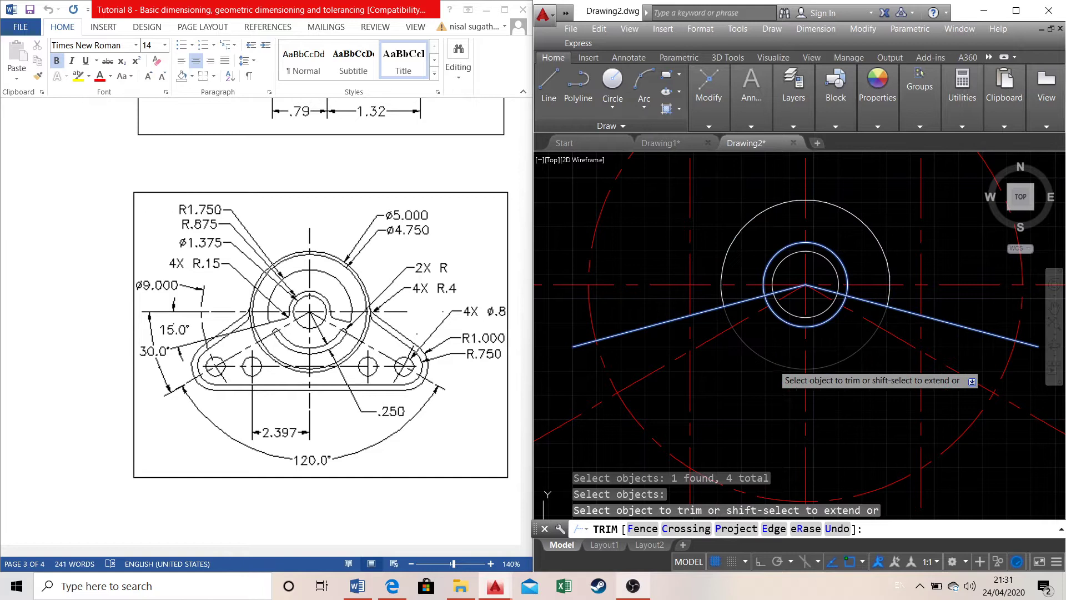
{"action": "left_click", "coordinate": [783, 320]}
Trim both solid inclined lines outside the 1.75 radius arc and inside the 0.875 radius arc
{"action": "left_click", "coordinate": [714, 308]}
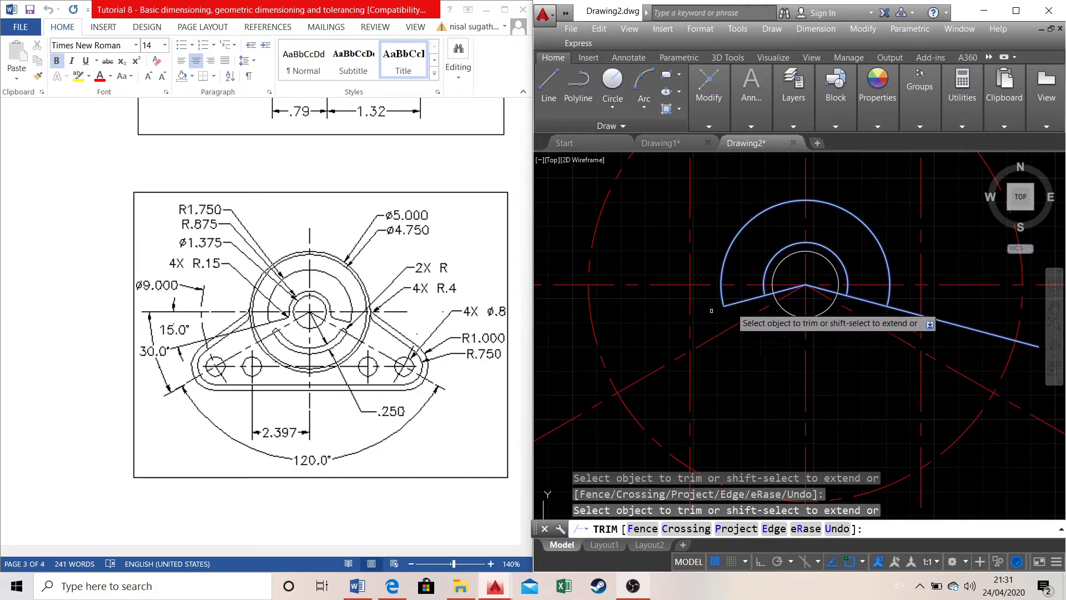
{"action": "left_click", "coordinate": [935, 318]}
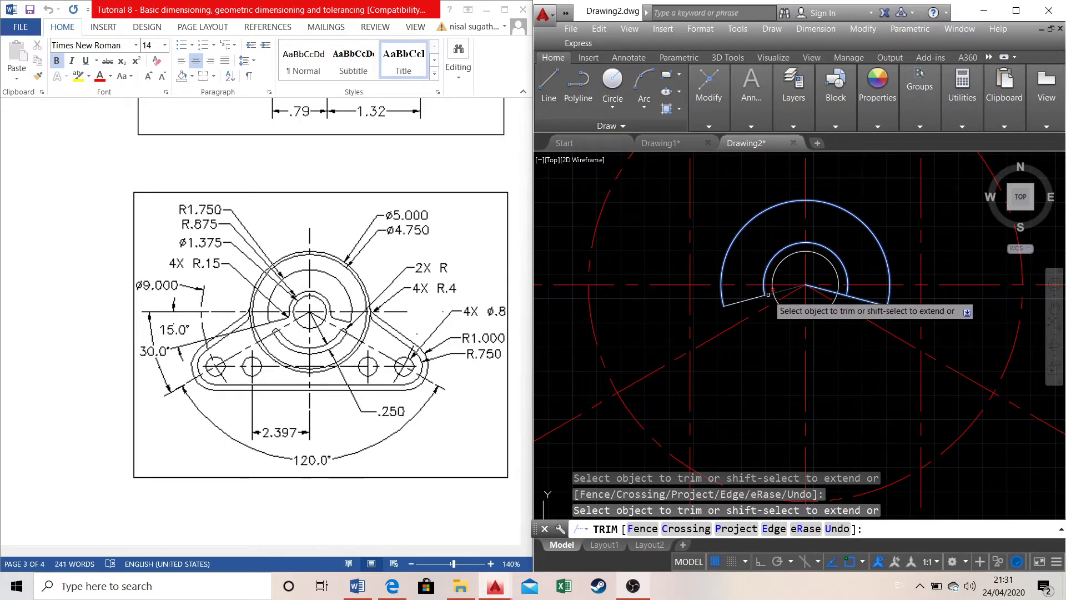
{"action": "left_click", "coordinate": [828, 290]}
{"action": "key", "text": "Escape"}
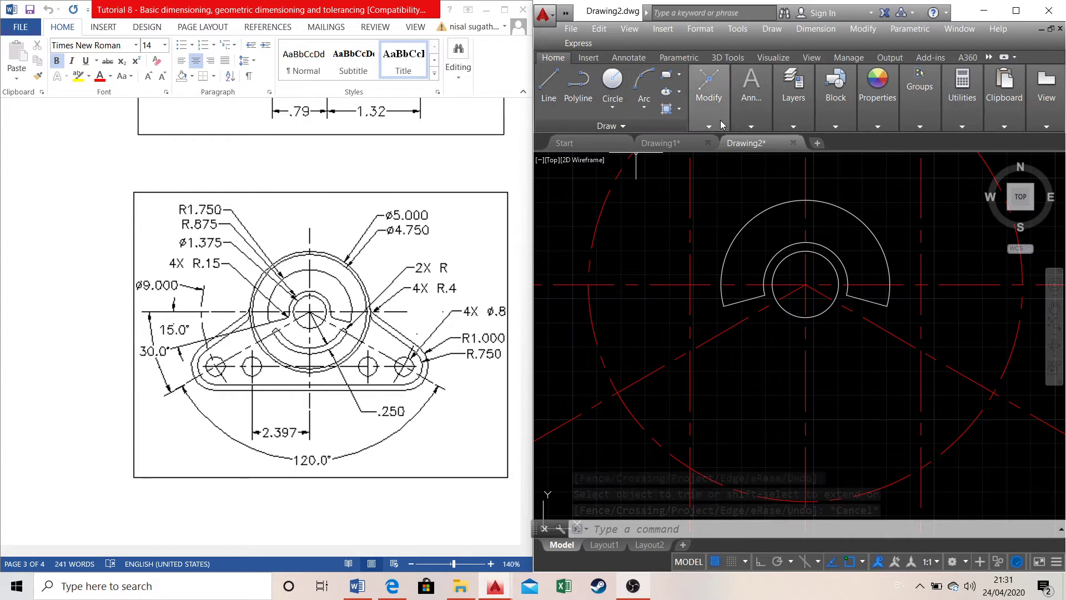
{"action": "left_click", "coordinate": [709, 95]}
{"action": "left_click", "coordinate": [813, 159]}
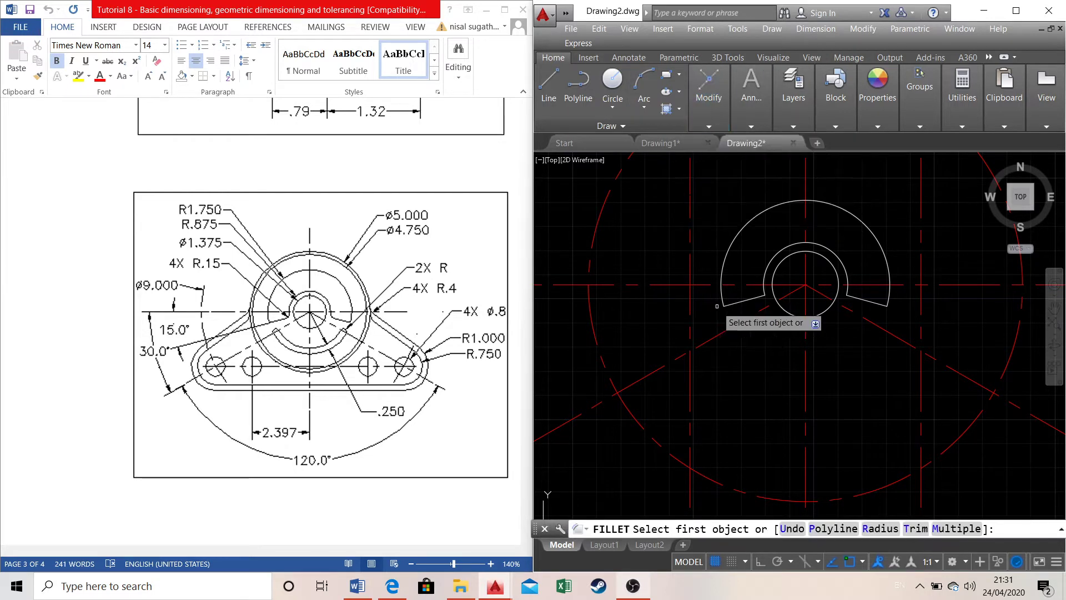
{"action": "left_click", "coordinate": [721, 290]}
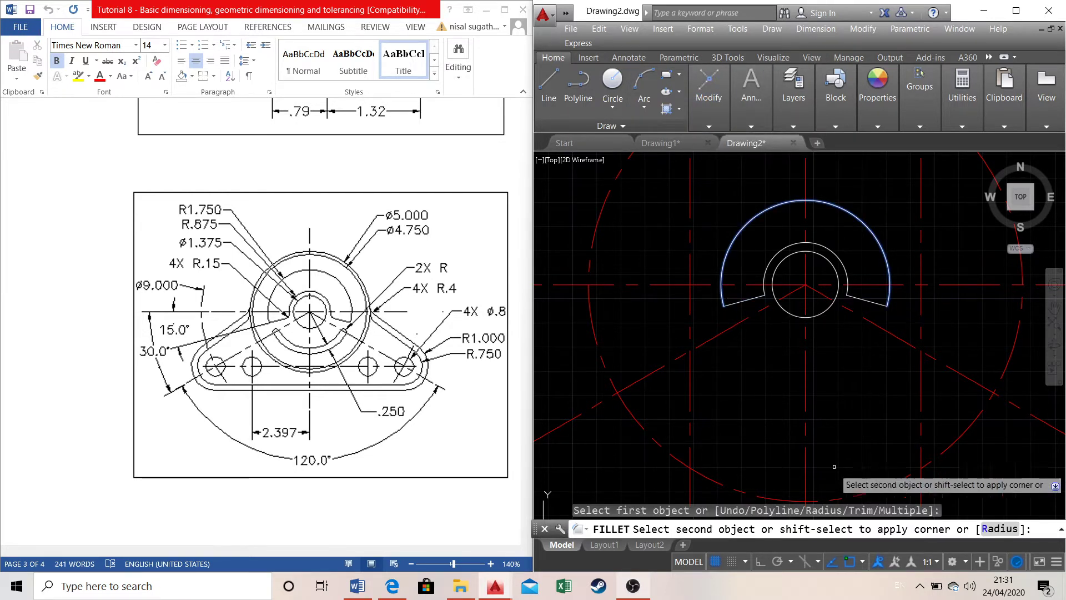
{"action": "key", "text": "Escape"}
Fillet the corner between the 1.75 radius arc and the left inclined line with a radius of 0.15
{"action": "mouse_move", "coordinate": [706, 121]}
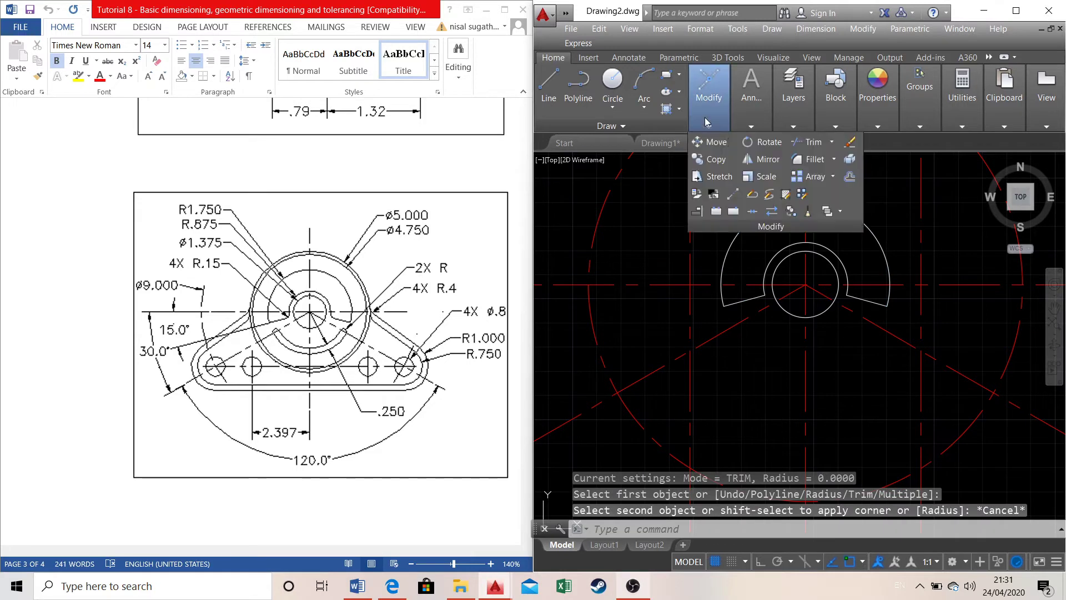
{"action": "left_click", "coordinate": [813, 159]}
{"action": "left_click", "coordinate": [880, 528]}
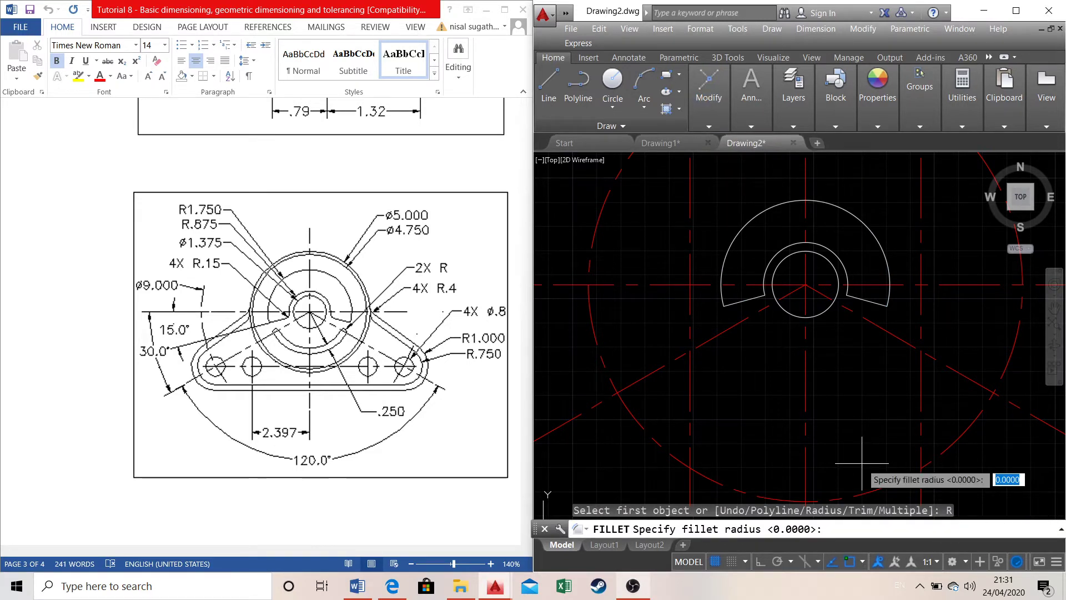
{"action": "type", "text": "0.15"}
{"action": "key", "text": "Return"}
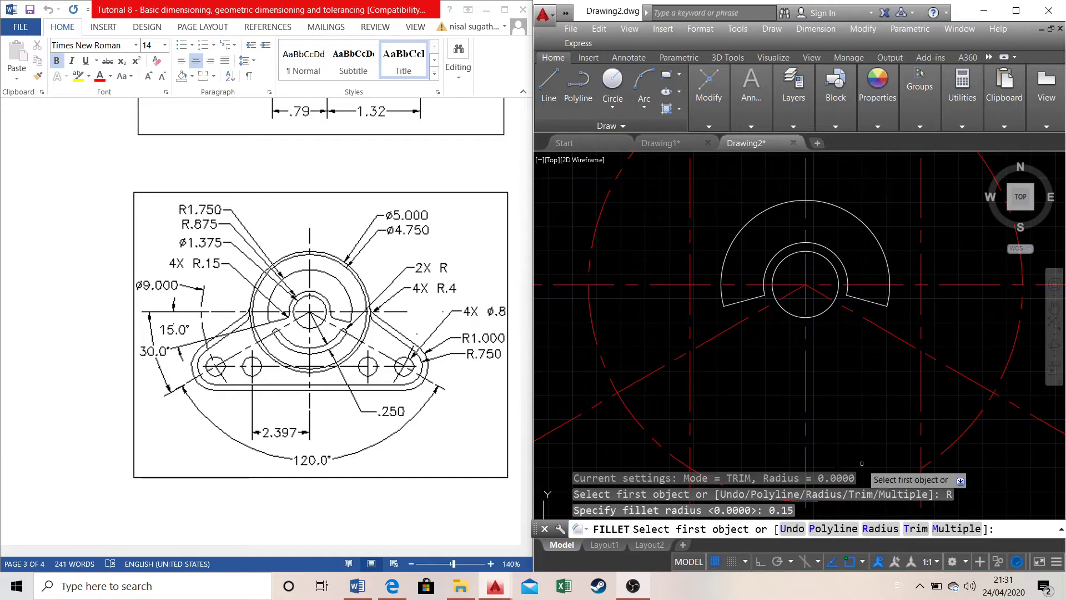
{"action": "left_click", "coordinate": [721, 301]}
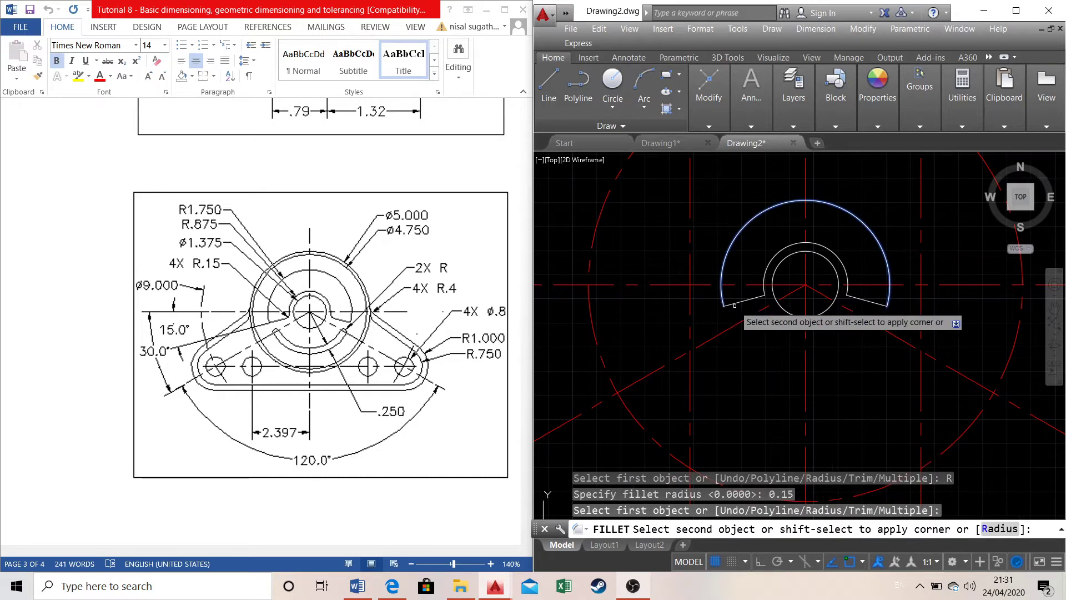
{"action": "left_click", "coordinate": [736, 304]}
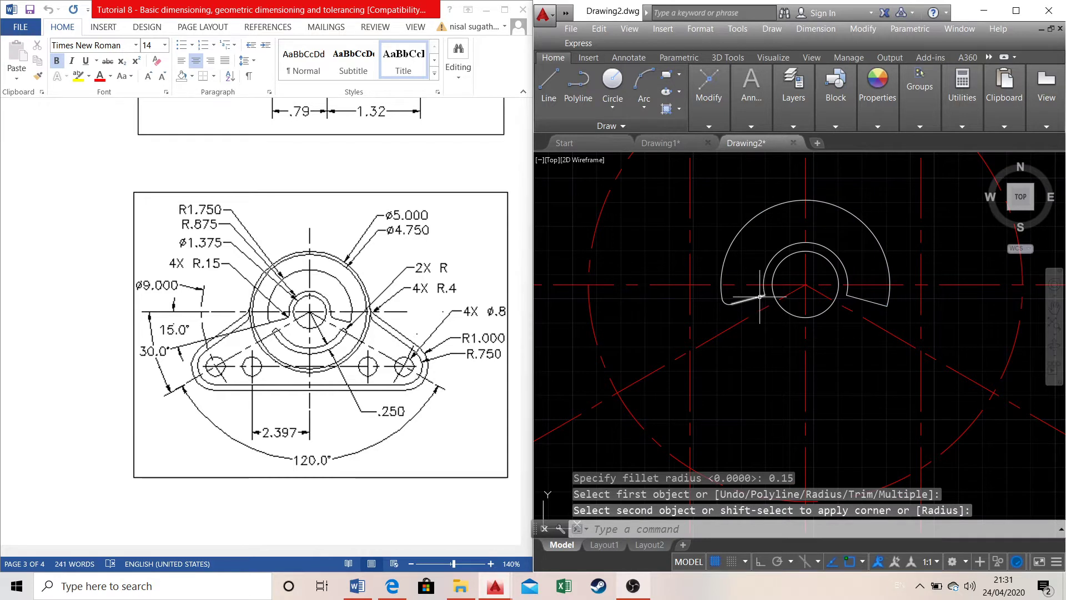
Fillet the corner between the left inclined line and the 0.875 radius arc with the same 0.15 radius
{"action": "left_click", "coordinate": [709, 92]}
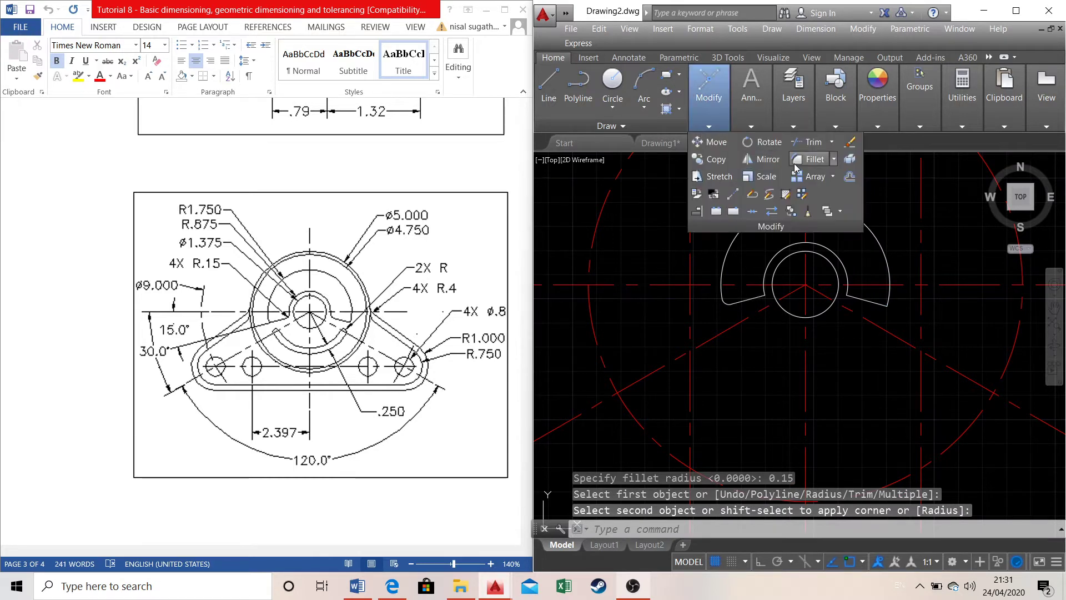
{"action": "left_click", "coordinate": [814, 159]}
{"action": "left_click", "coordinate": [763, 290]}
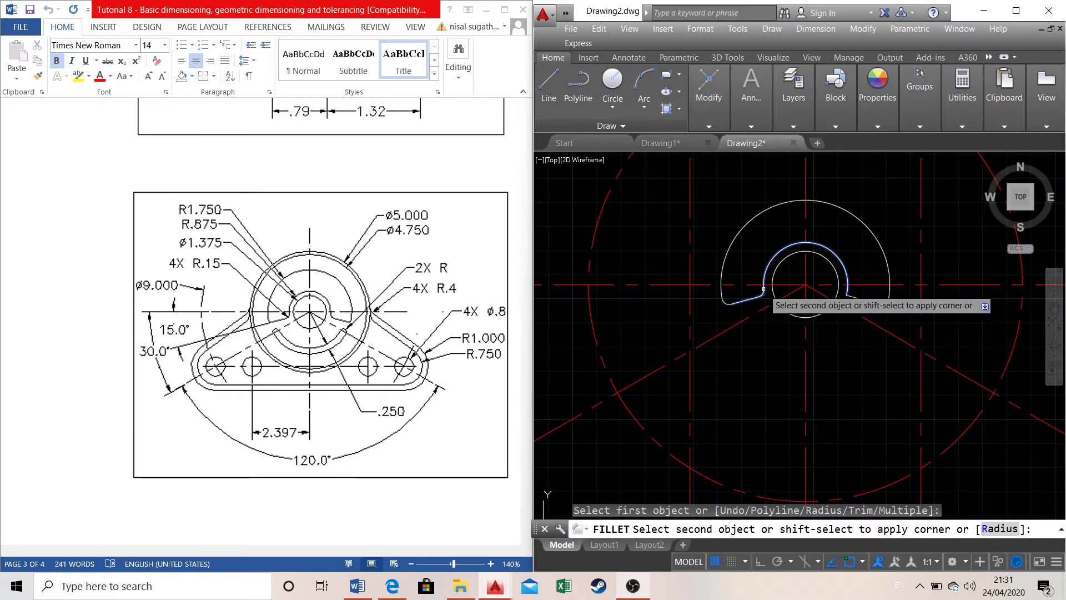
{"action": "left_click", "coordinate": [764, 289]}
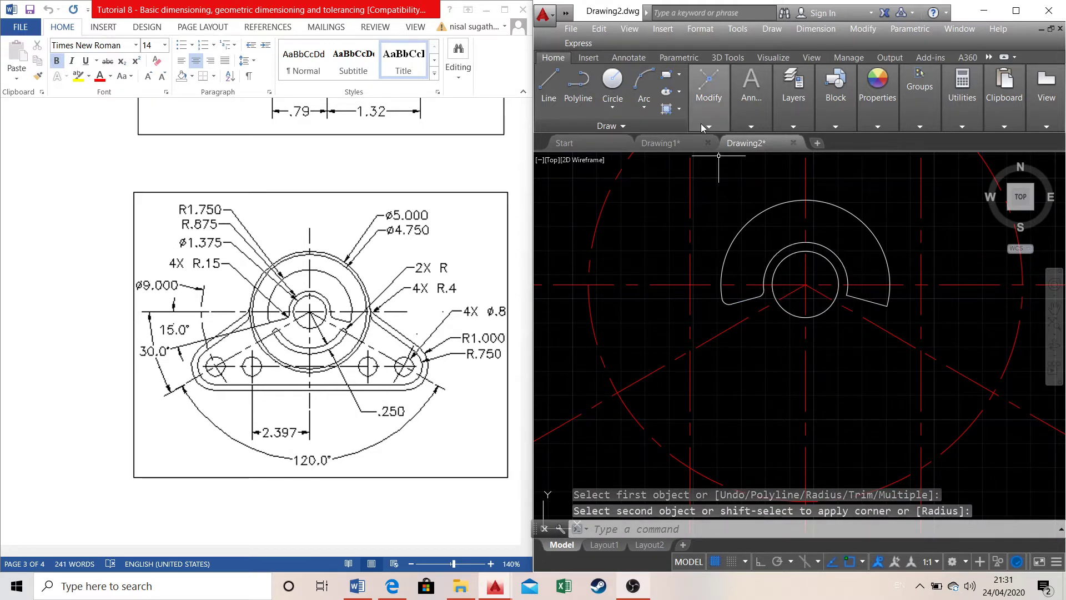
Fillet the right inclined line's corners with the 0.875 and 1.75 radius arcs, using the same 0.15 radius
{"action": "mouse_move", "coordinate": [708, 92]}
{"action": "left_click", "coordinate": [812, 159]}
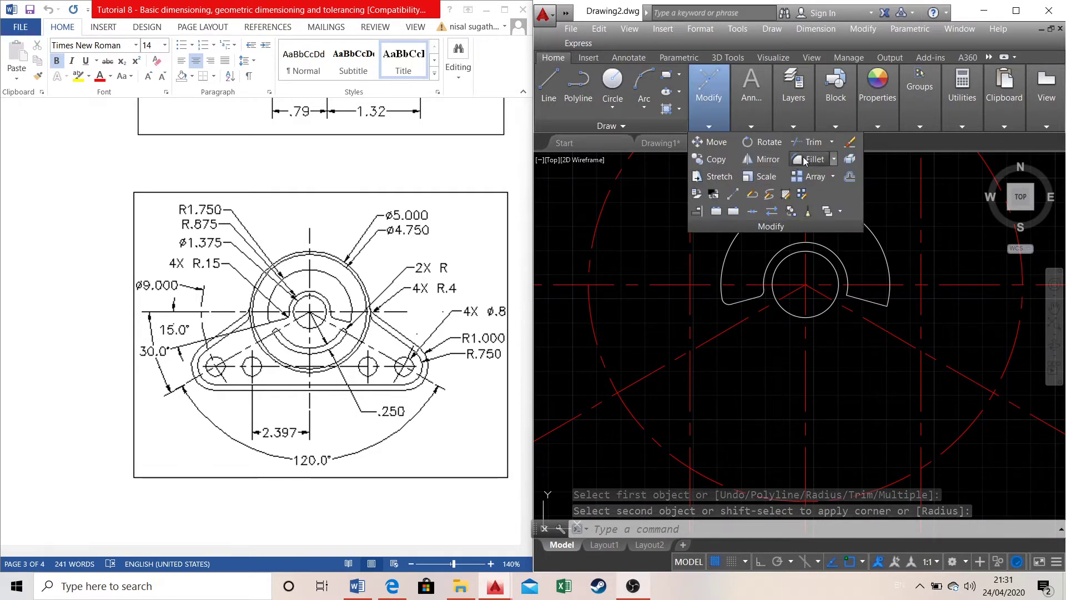
{"action": "left_click", "coordinate": [850, 291]}
{"action": "left_click", "coordinate": [889, 295]}
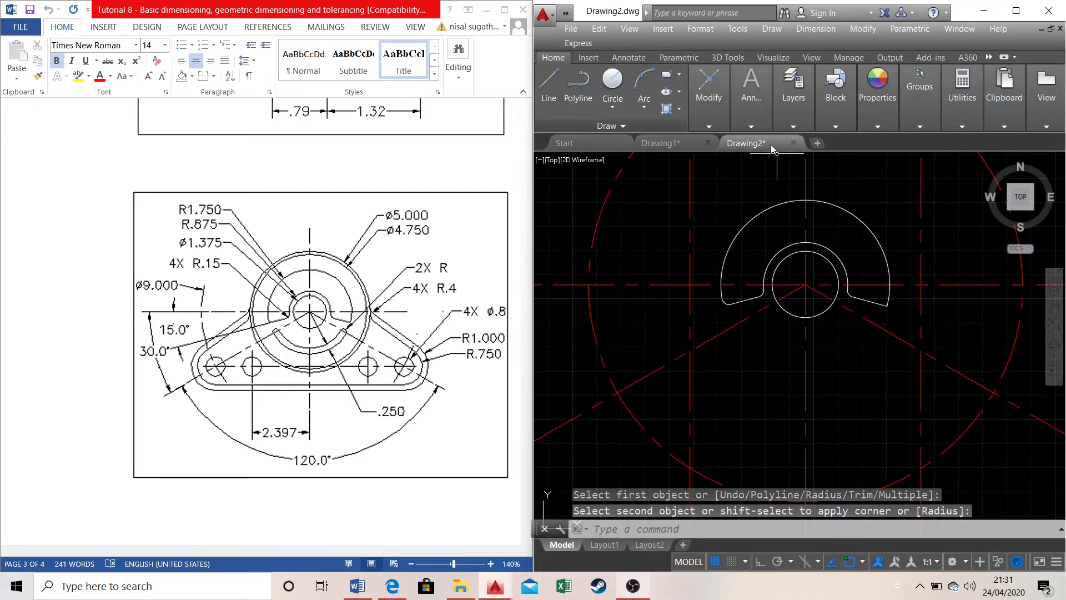
{"action": "mouse_move", "coordinate": [729, 127]}
{"action": "left_click", "coordinate": [811, 160]}
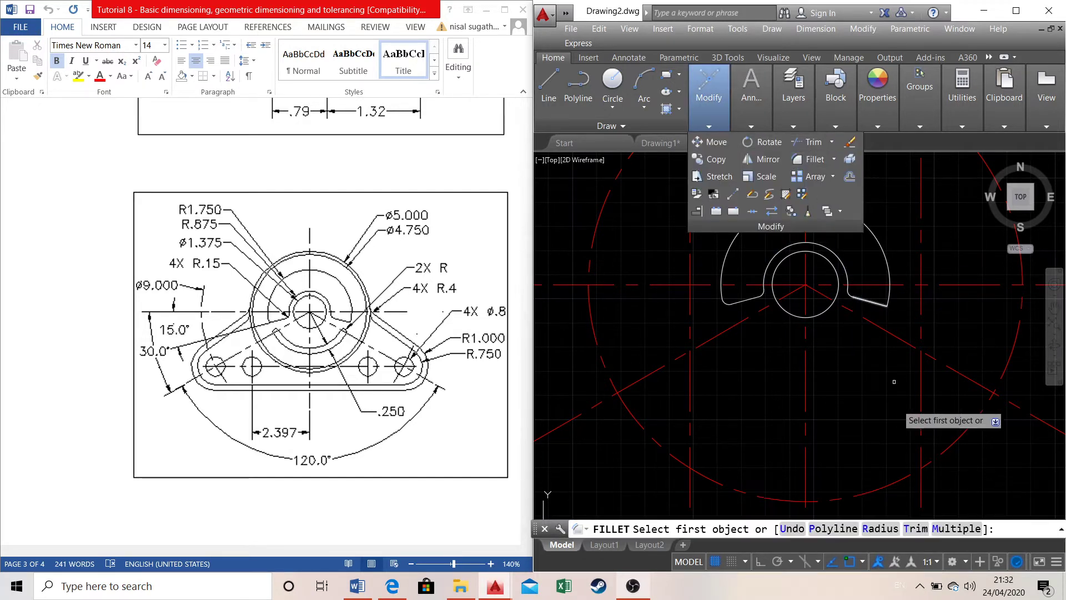
{"action": "left_click", "coordinate": [876, 306]}
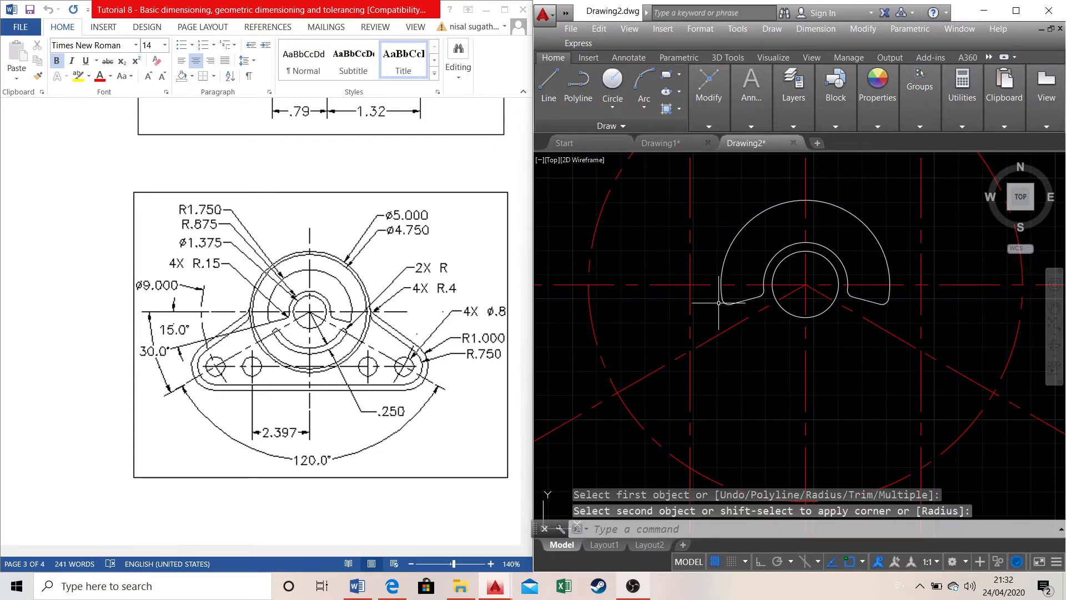
{"action": "left_click", "coordinate": [743, 293]}
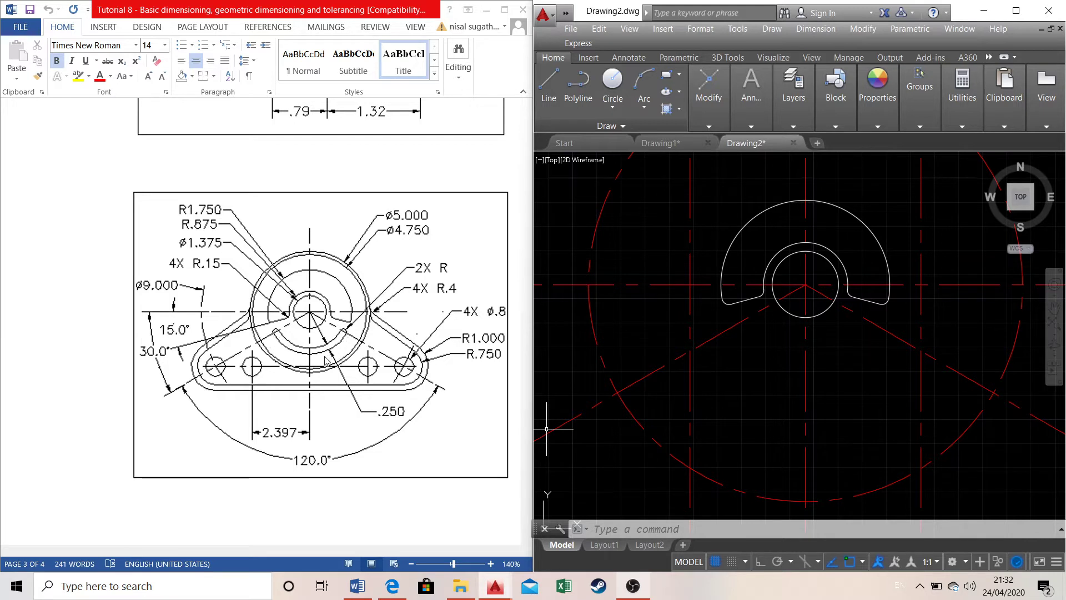
Draw a circle from the common center out to the 1.75 radius arc
{"action": "left_click", "coordinate": [613, 84]}
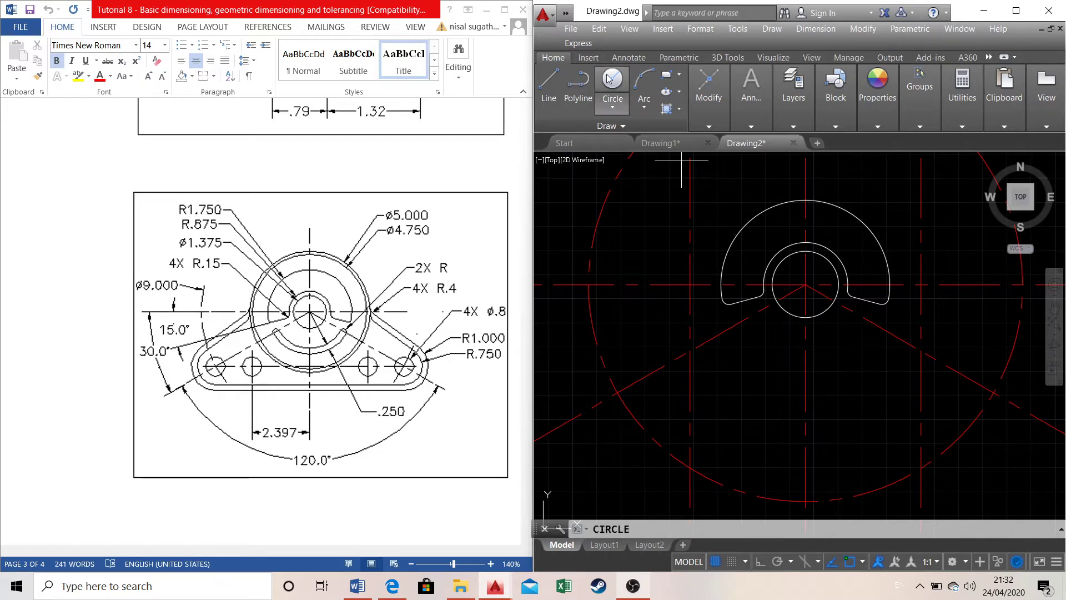
{"action": "left_click", "coordinate": [806, 284]}
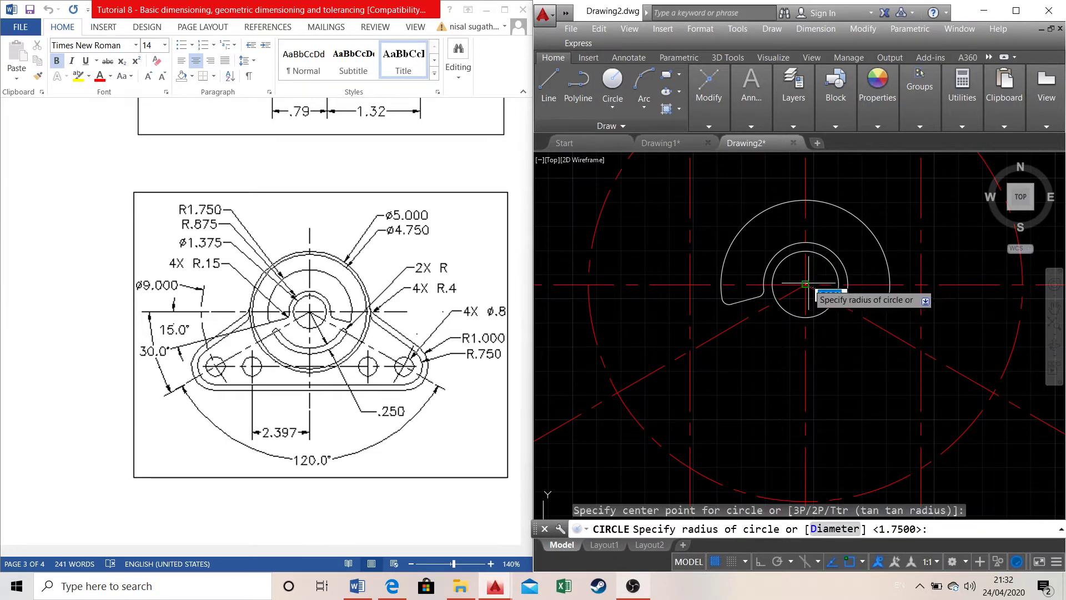
{"action": "left_click", "coordinate": [889, 284]}
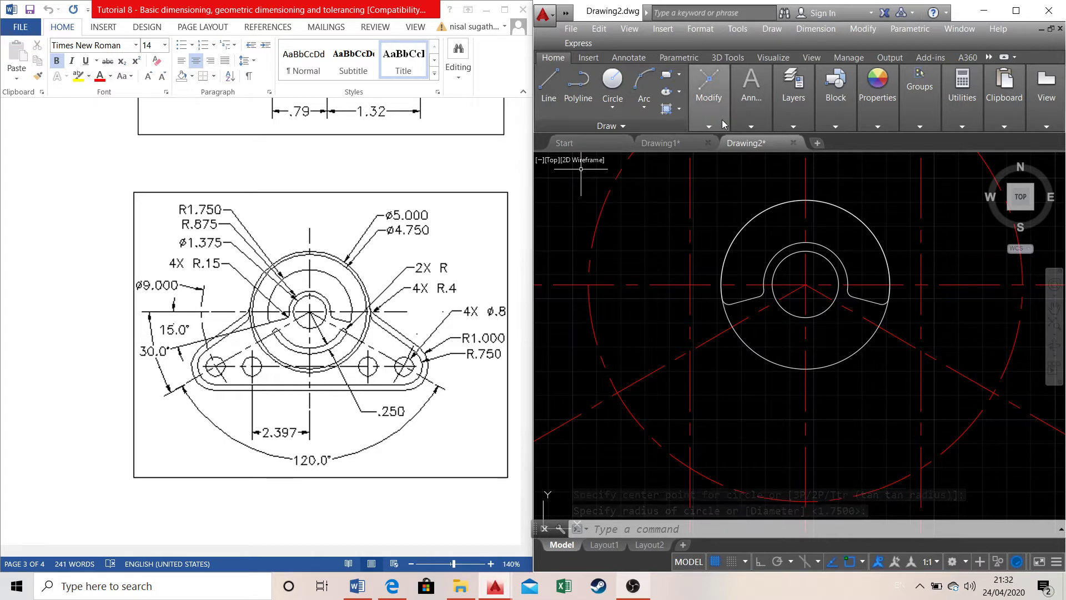
Offset the 1.75 radius circle inward by 0.25
{"action": "left_click", "coordinate": [709, 91]}
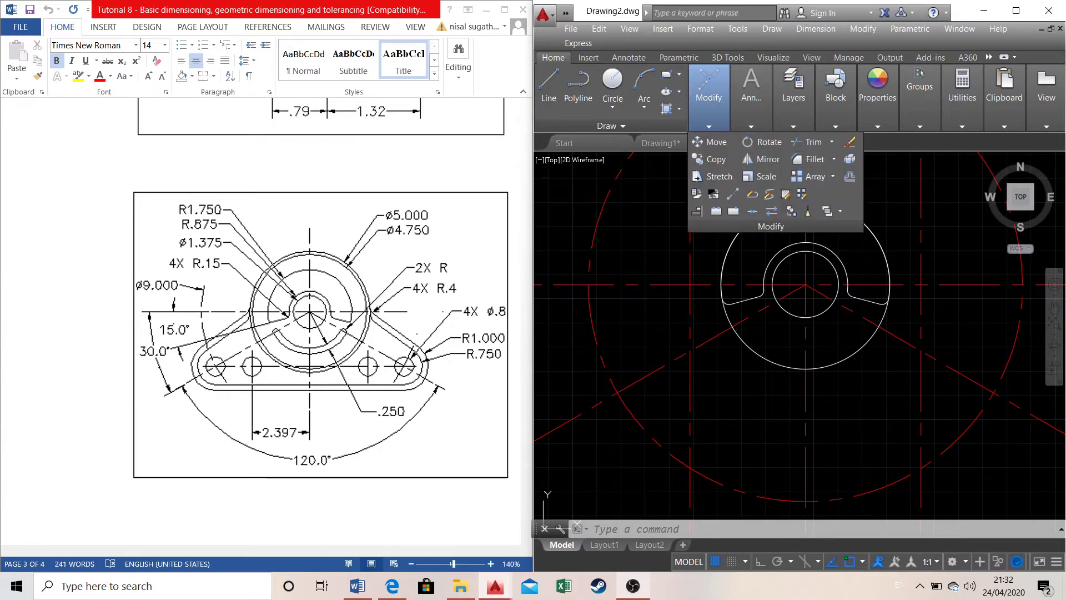
{"action": "left_click", "coordinate": [849, 178]}
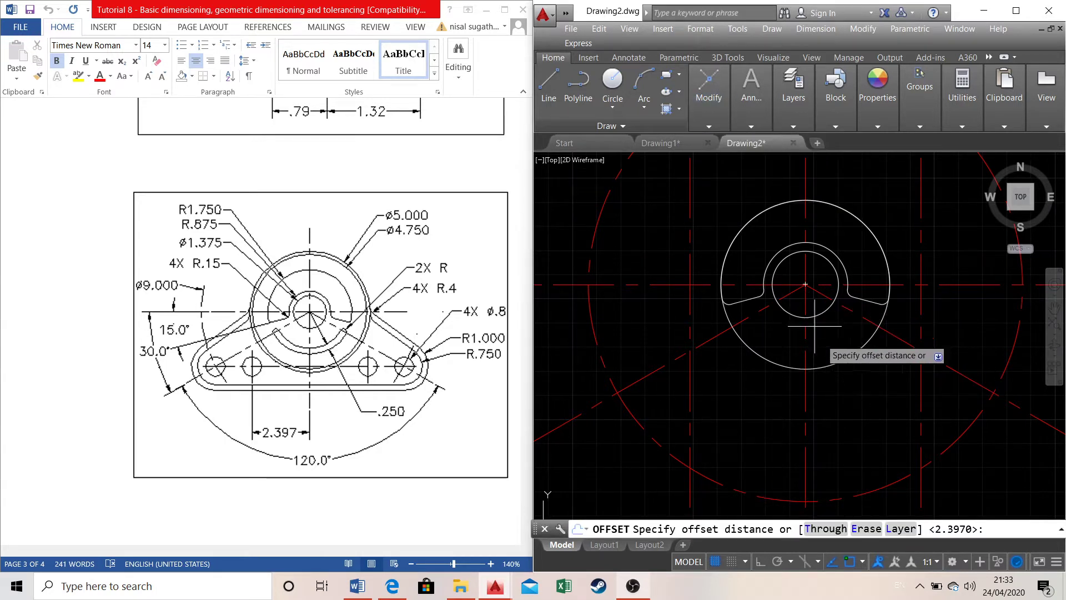
{"action": "left_click", "coordinate": [830, 365]}
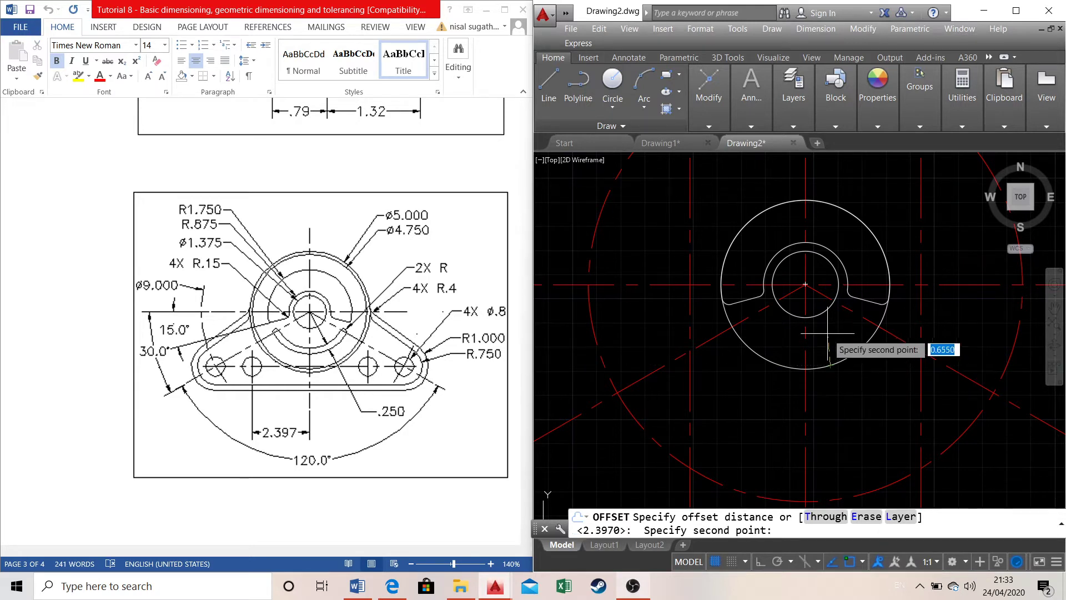
{"action": "type", "text": "0."}
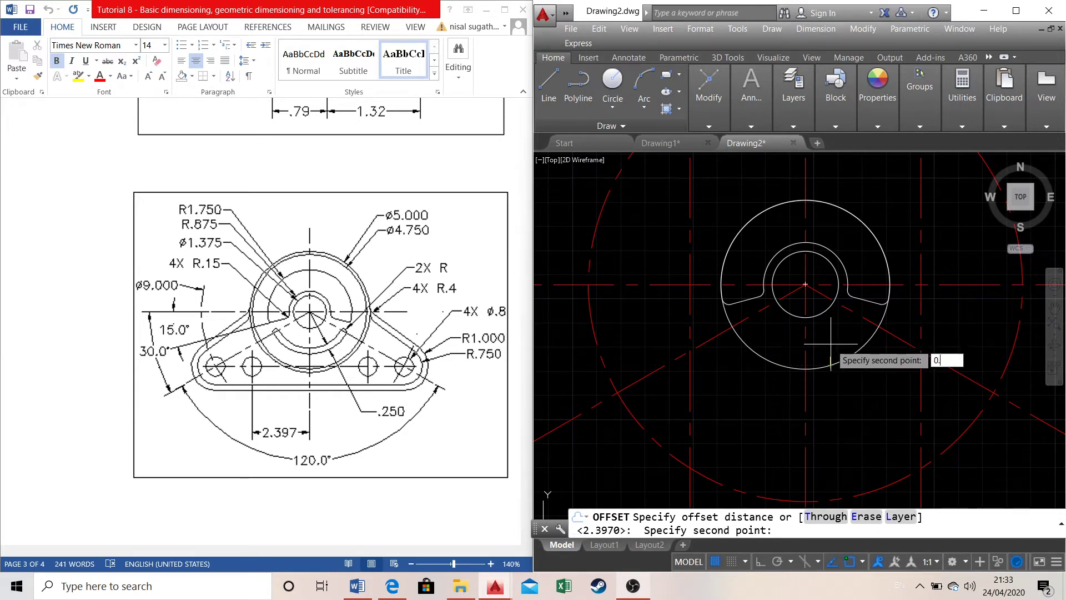
{"action": "type", "text": "25"}
{"action": "key", "text": "Return"}
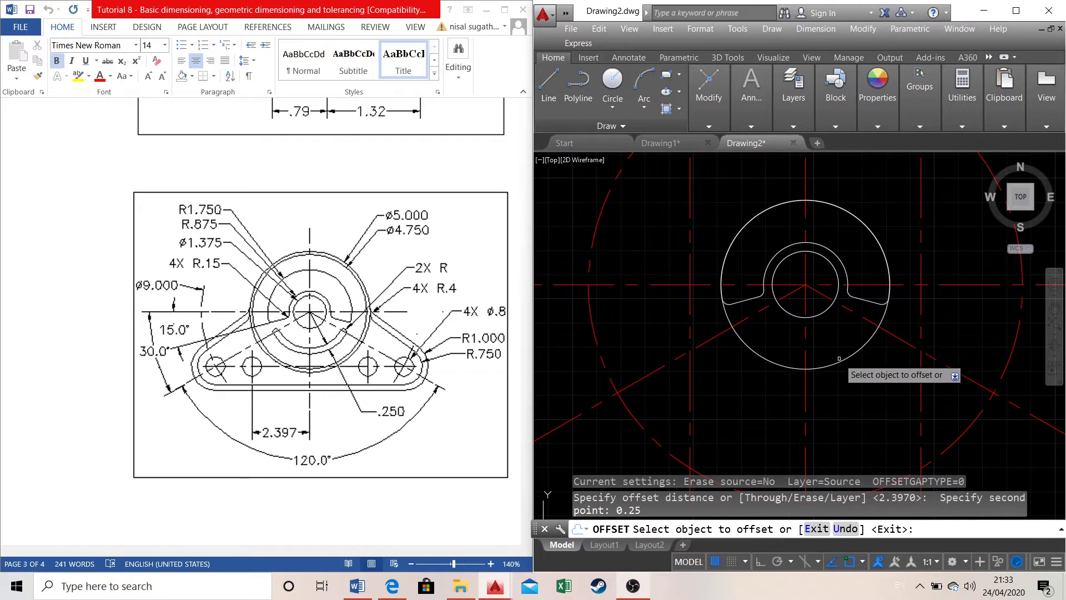
{"action": "left_click", "coordinate": [839, 360]}
{"action": "left_click", "coordinate": [819, 334]}
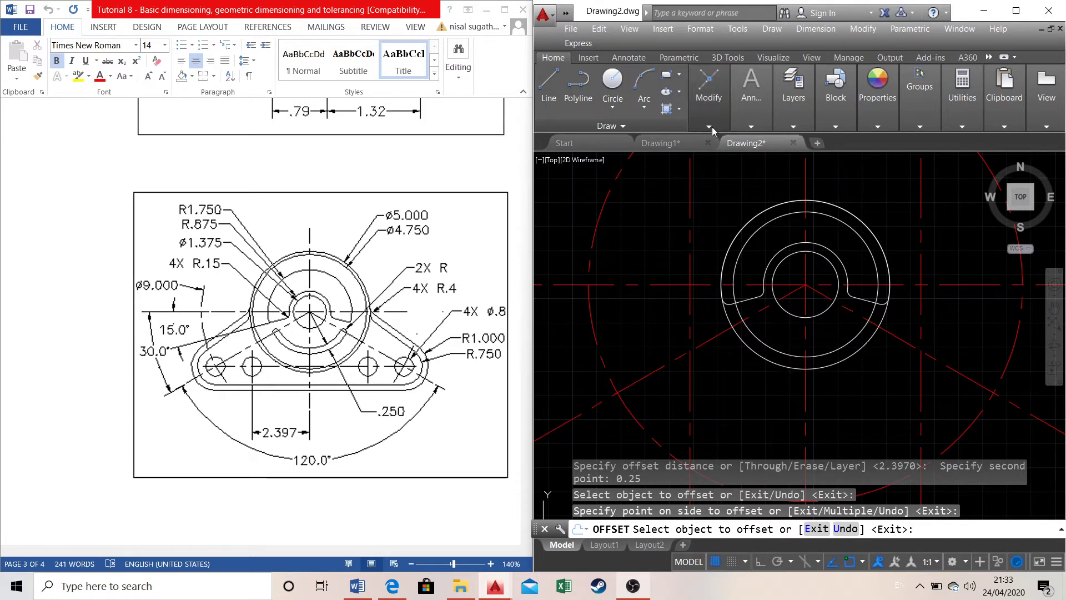
Trim away the upper parts of the 1.75 radius circle and its inner offset, using both circles and both inclined center lines as cutting edges
{"action": "mouse_move", "coordinate": [712, 127]}
{"action": "left_click", "coordinate": [805, 142]}
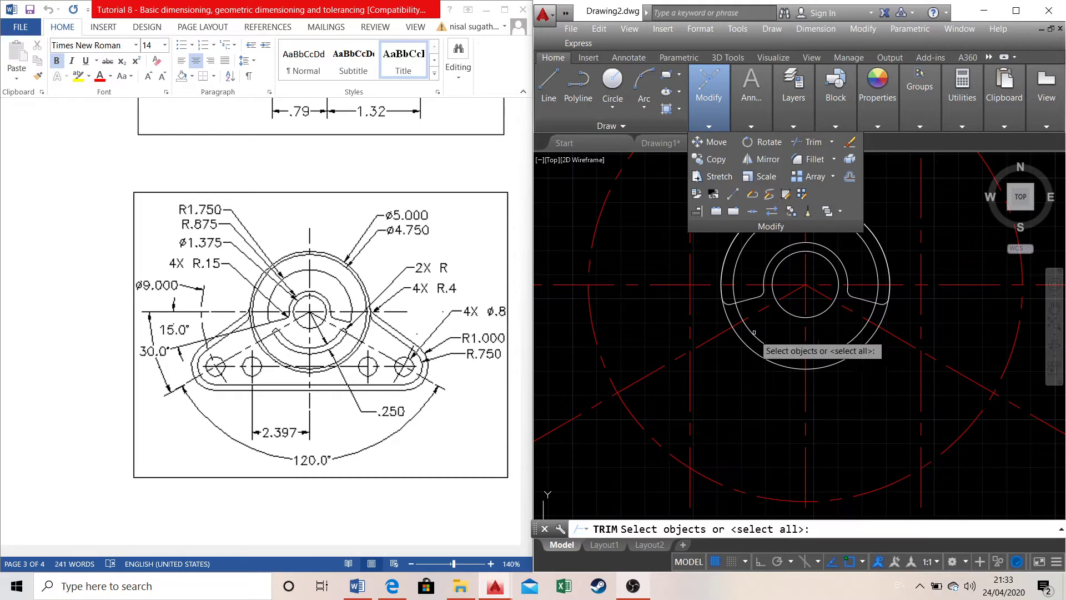
{"action": "left_click", "coordinate": [759, 341]}
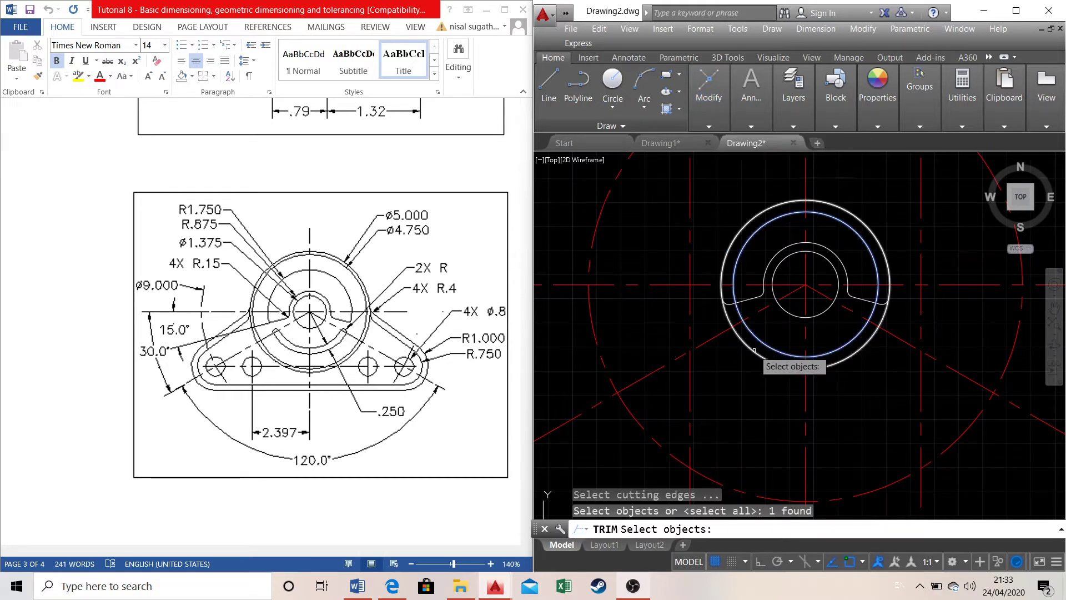
{"action": "left_click", "coordinate": [752, 350]}
{"action": "left_click", "coordinate": [759, 309]}
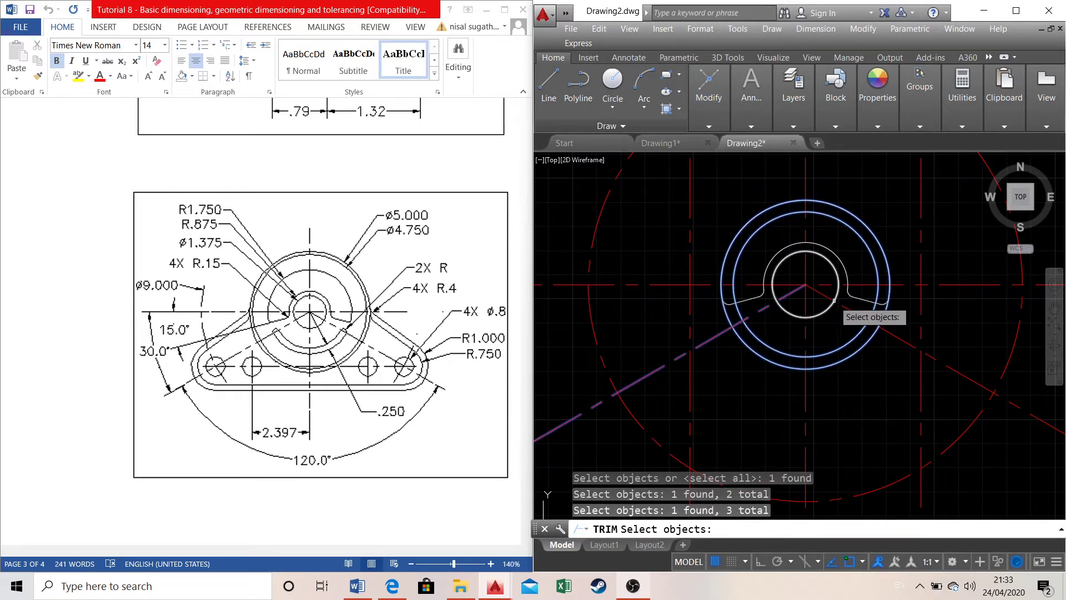
{"action": "left_click", "coordinate": [845, 307]}
{"action": "key", "text": "Return"}
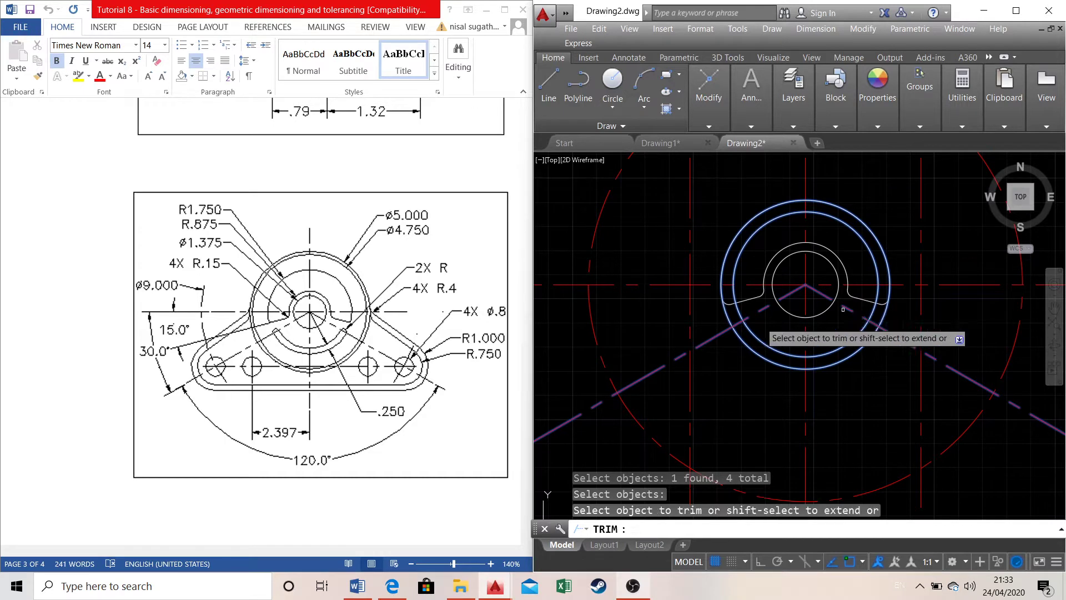
{"action": "left_click", "coordinate": [725, 308]}
{"action": "left_click", "coordinate": [738, 307]}
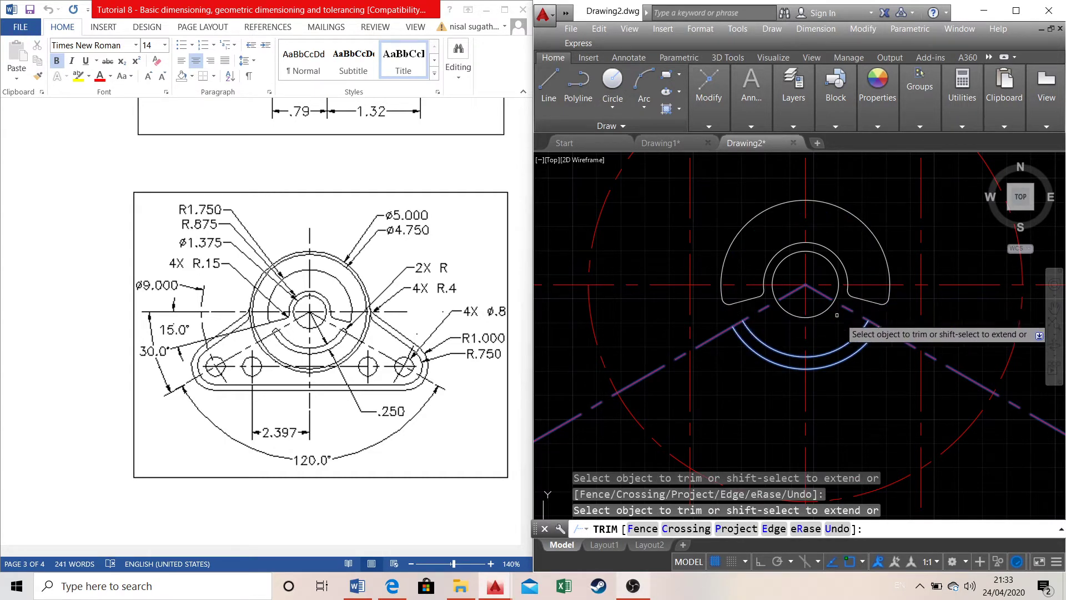
{"action": "key", "text": "Escape"}
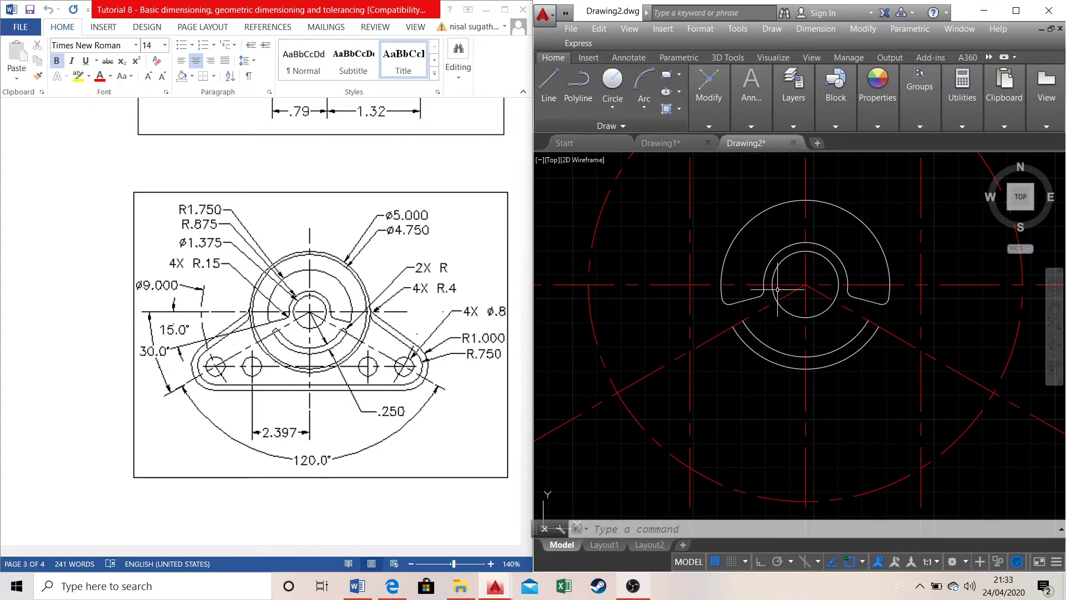
Join the right ends of the two lower concentric arcs with a tangent blend curve
{"action": "left_click", "coordinate": [699, 123]}
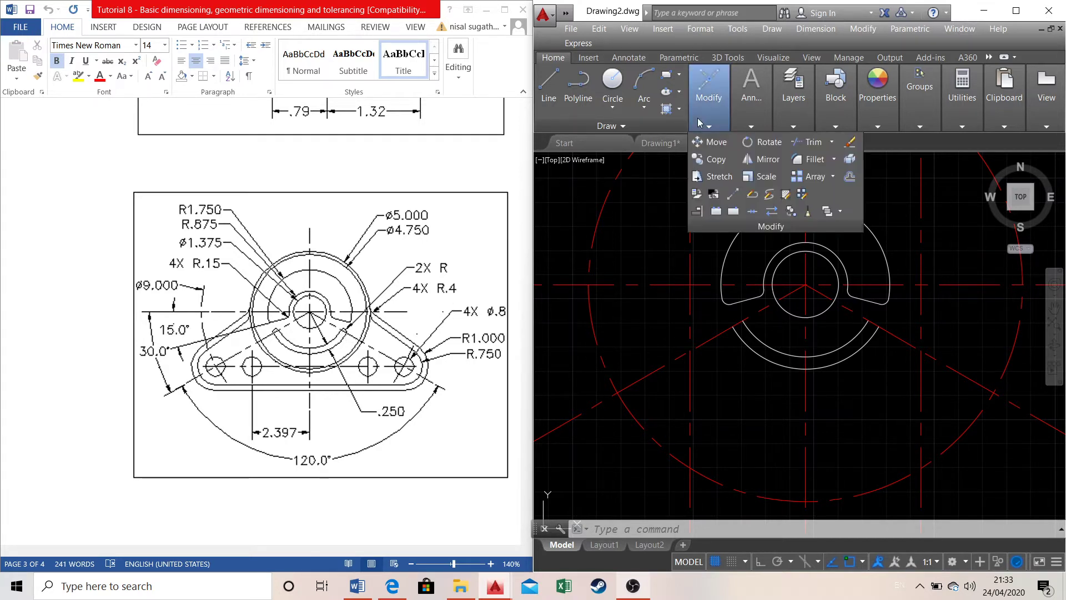
{"action": "left_click", "coordinate": [833, 159]}
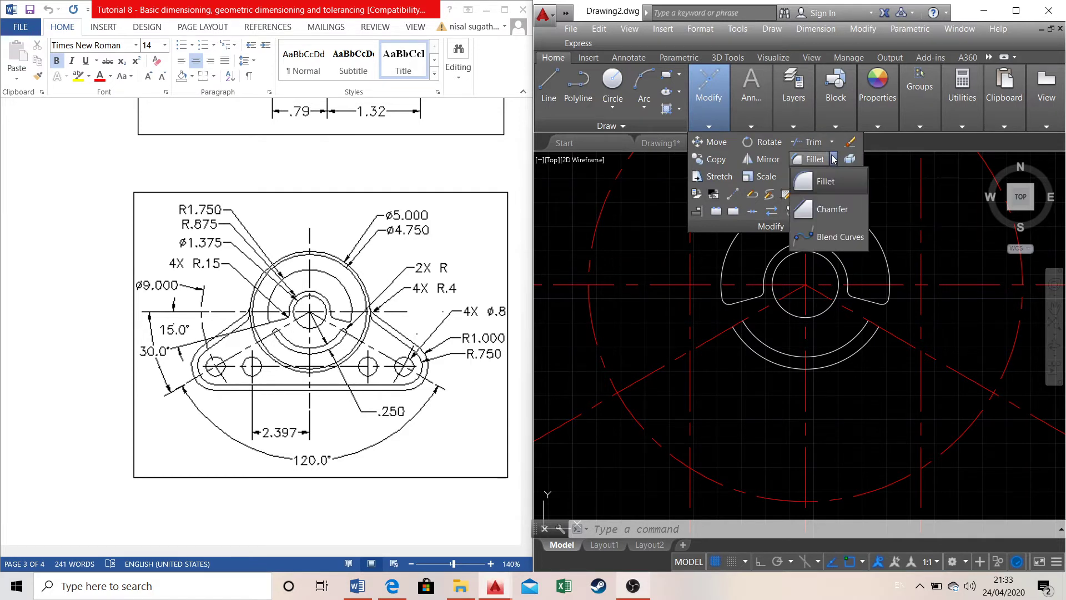
{"action": "left_click", "coordinate": [840, 242]}
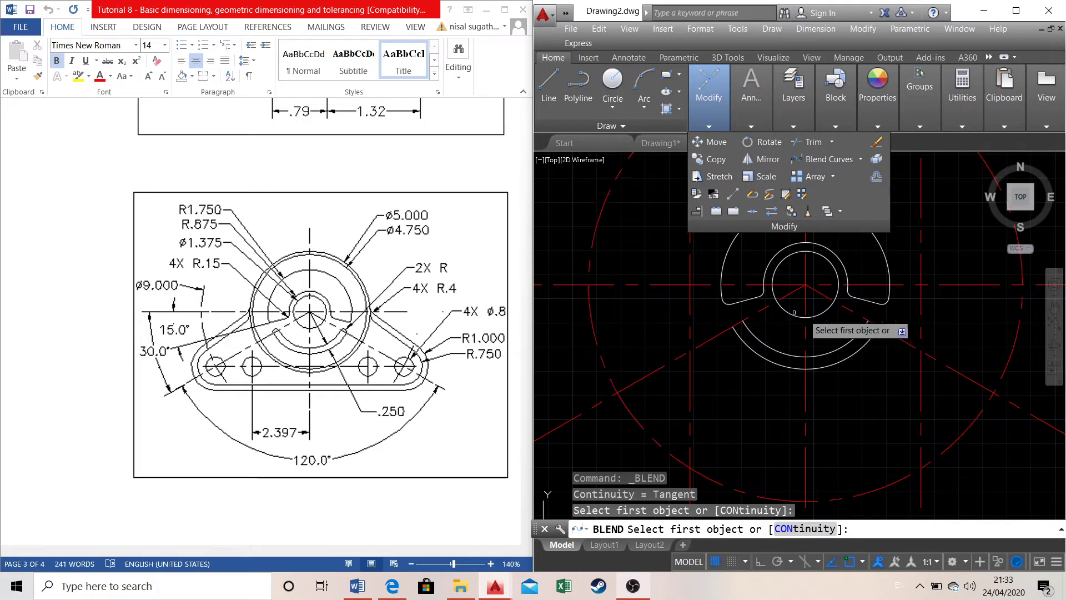
{"action": "left_click", "coordinate": [860, 334]}
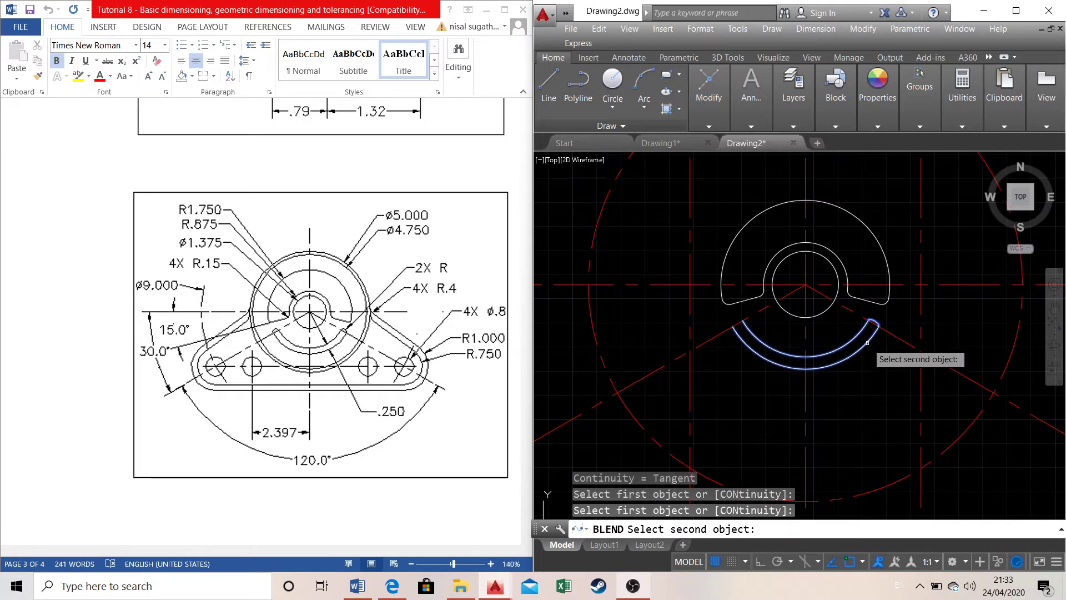
{"action": "left_click", "coordinate": [868, 342]}
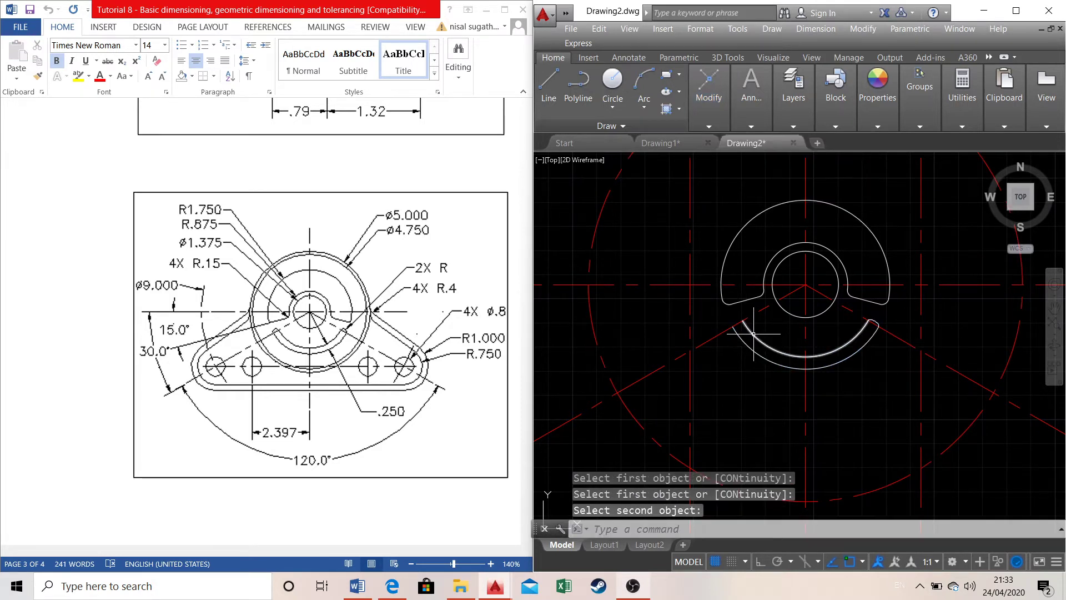
Join the left ends of the two lower concentric arcs with a tangent blend curve to close the slot
{"action": "left_click", "coordinate": [746, 337]}
{"action": "left_click", "coordinate": [708, 94]}
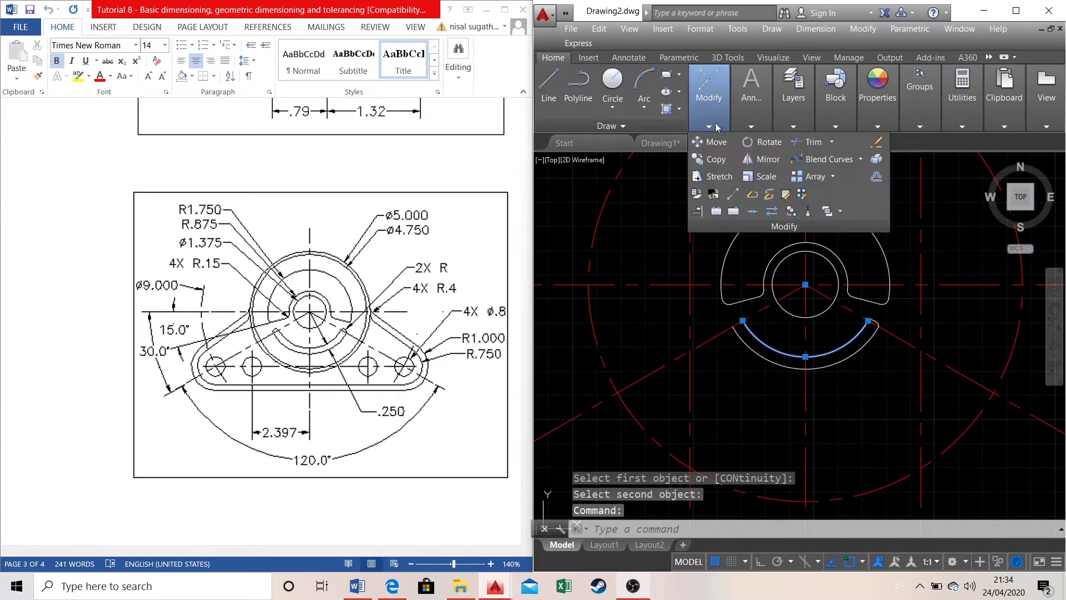
{"action": "left_click", "coordinate": [833, 161]}
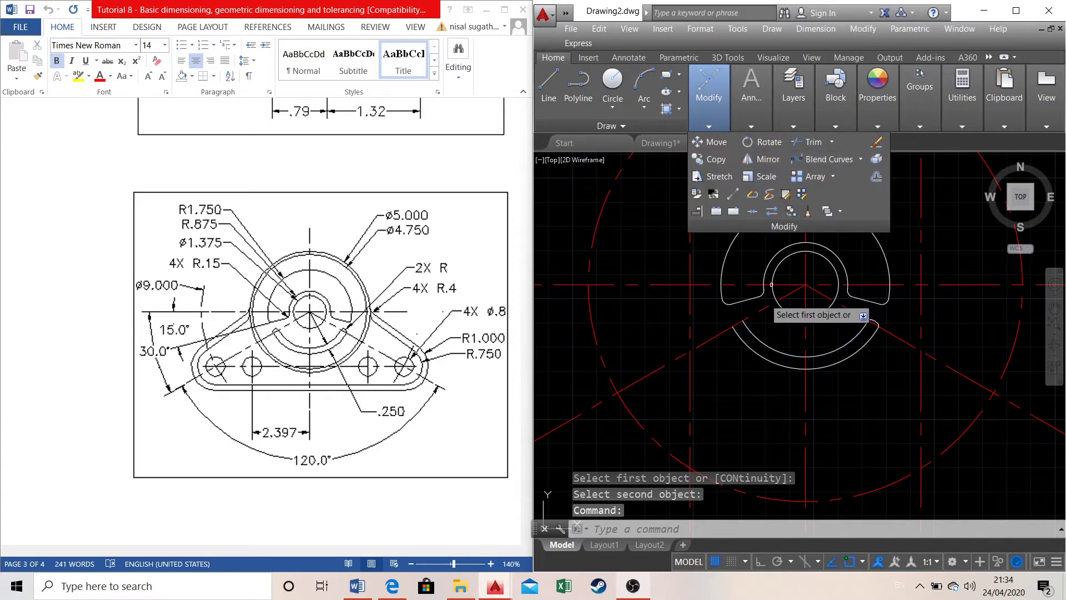
{"action": "left_click", "coordinate": [751, 327]}
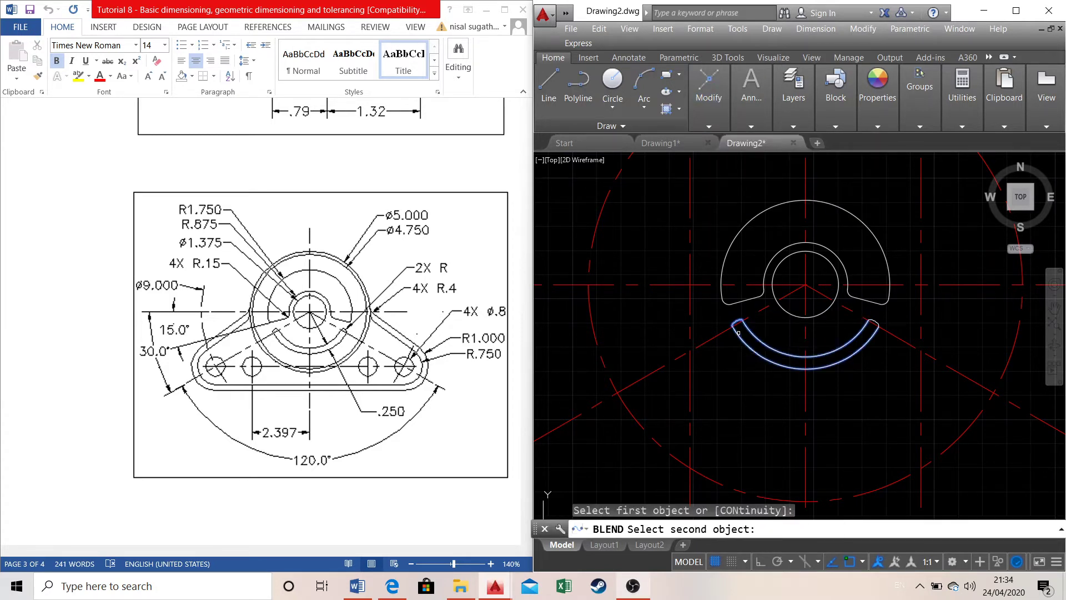
{"action": "left_click", "coordinate": [742, 340]}
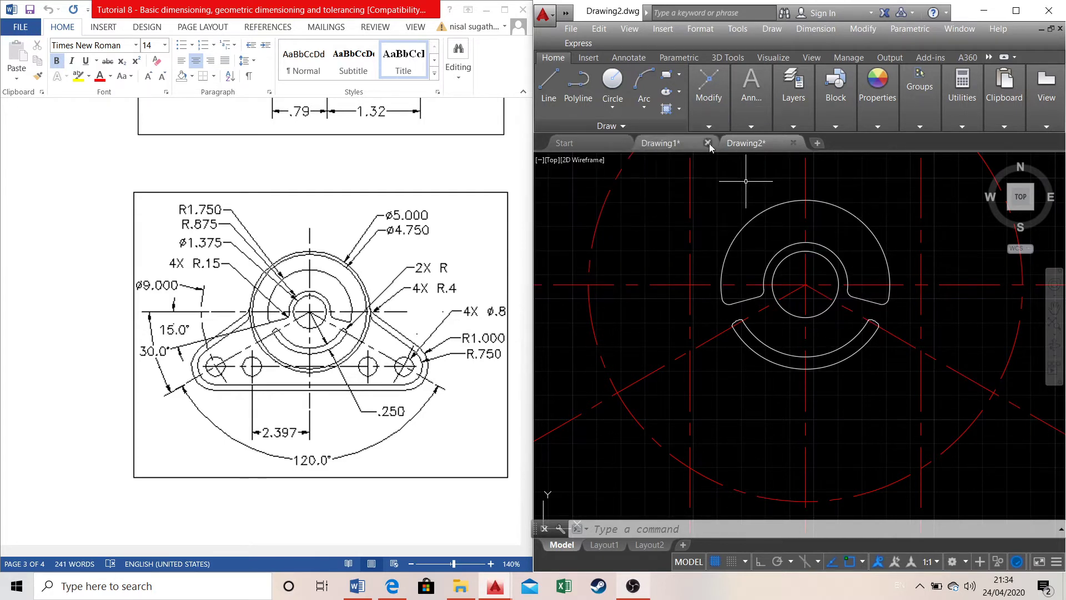
{"action": "left_click", "coordinate": [709, 92]}
{"action": "left_click", "coordinate": [860, 159]}
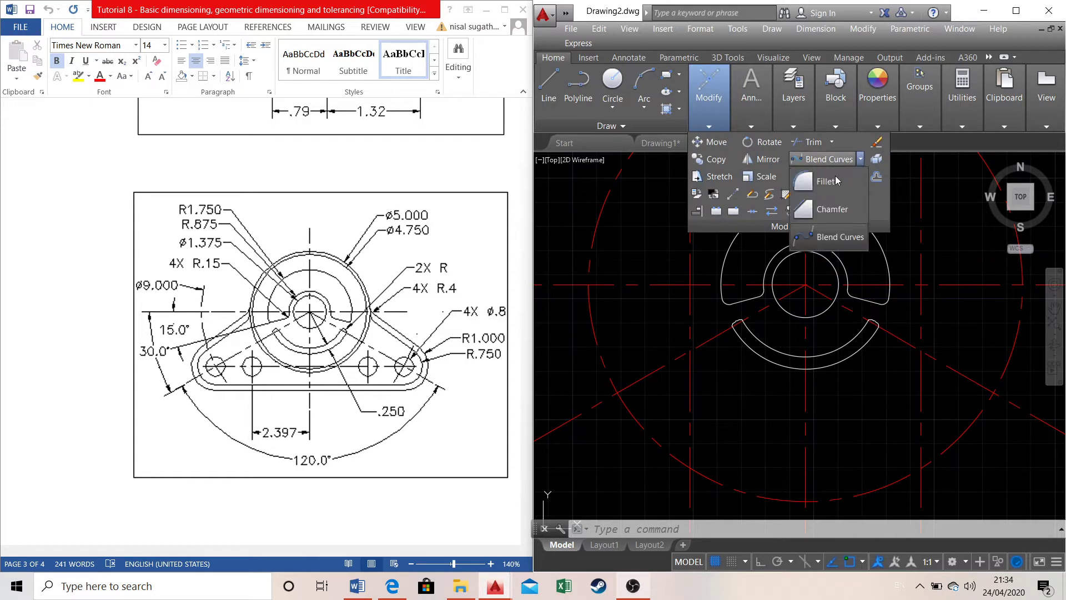
{"action": "left_click", "coordinate": [822, 179]}
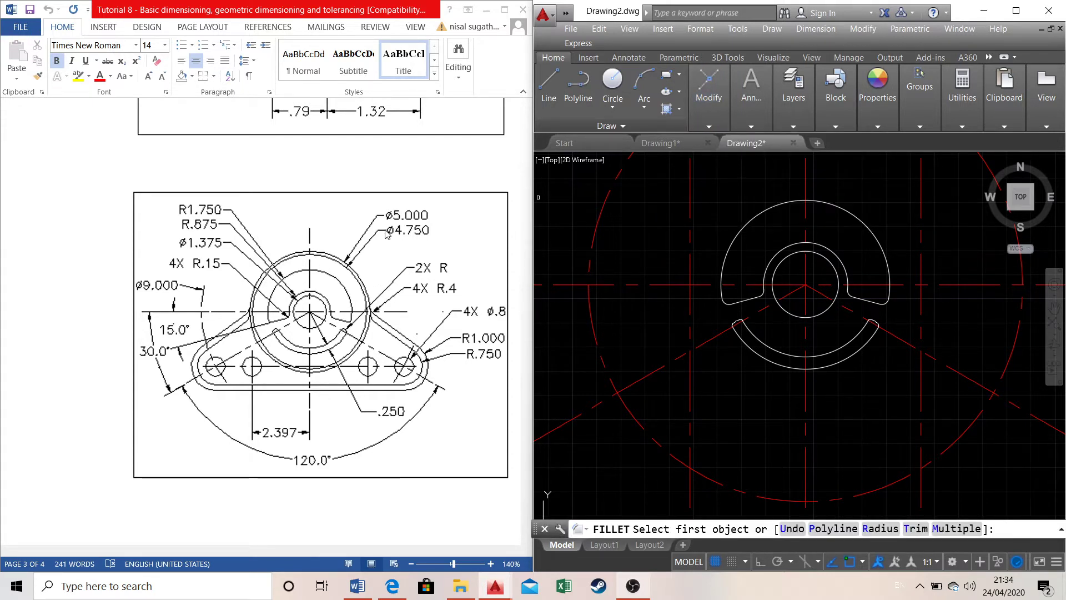
Draw a circle of radius 2.5 centered on the common center of the arcs
{"action": "left_click", "coordinate": [612, 80]}
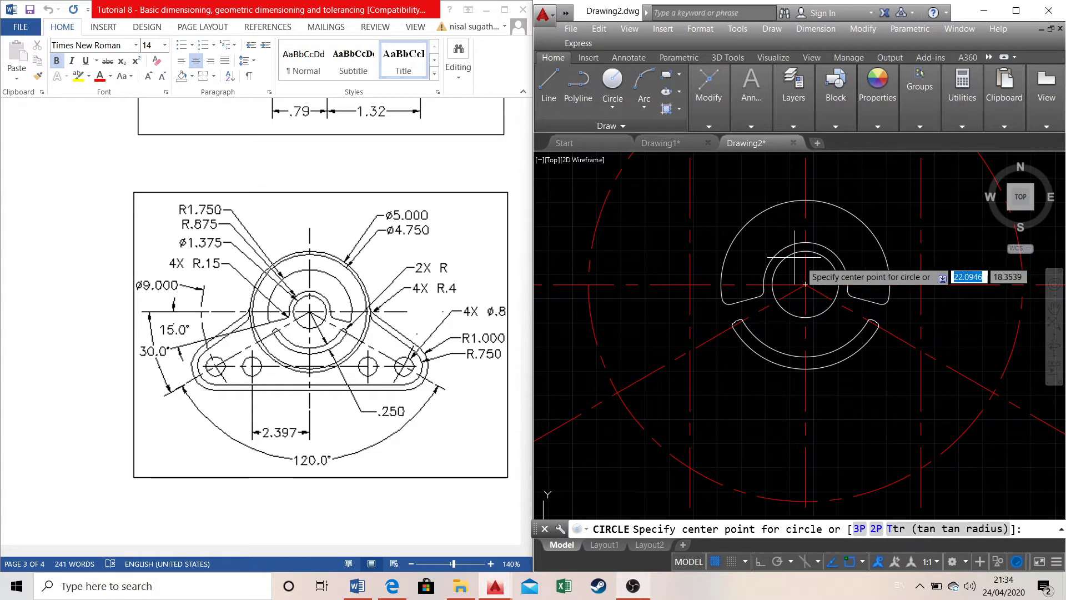
{"action": "left_click", "coordinate": [805, 284]}
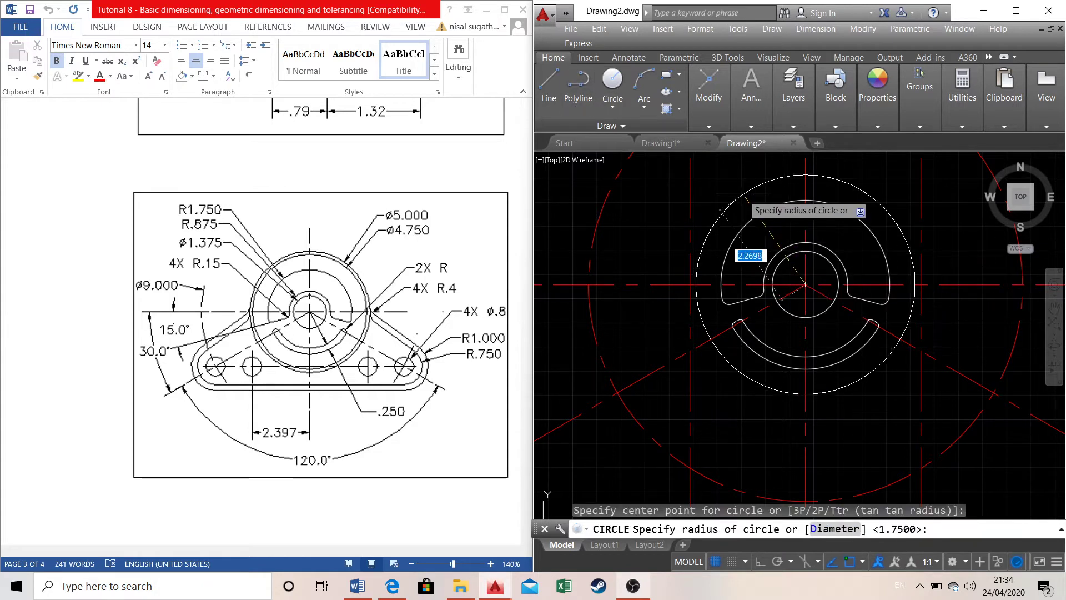
{"action": "type", "text": "2.5"}
{"action": "key", "text": "Return"}
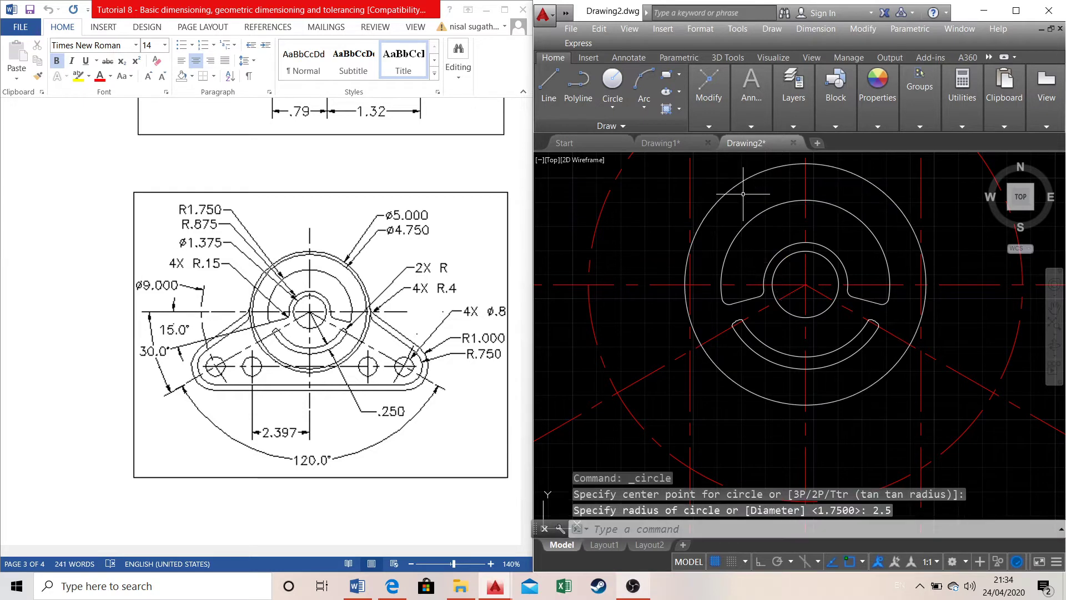
Draw a concentric circle of radius 2.375 from the same common center
{"action": "left_click", "coordinate": [612, 80]}
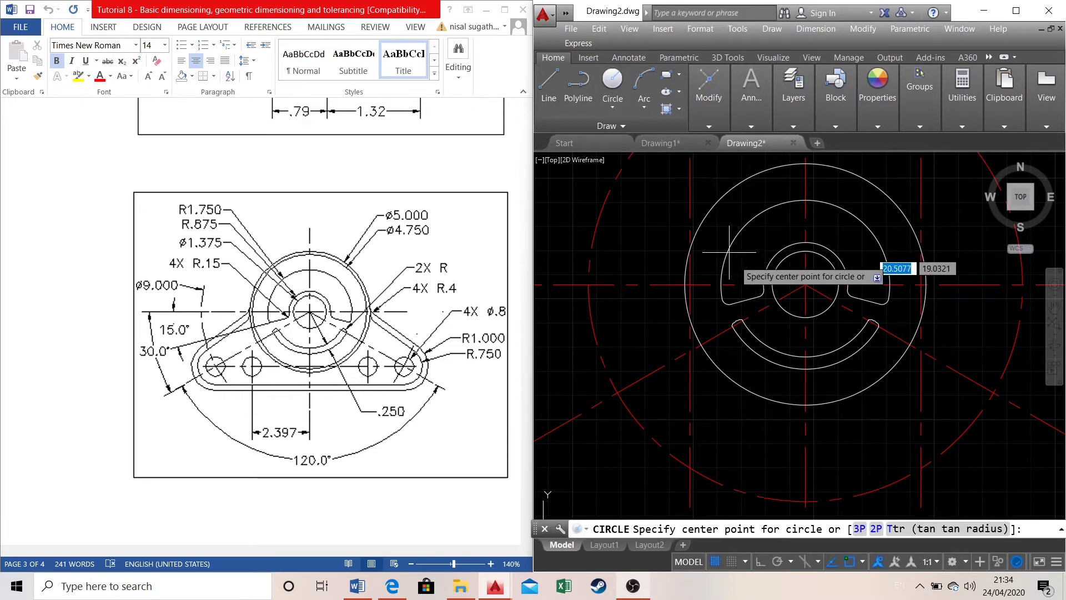
{"action": "left_click", "coordinate": [805, 284]}
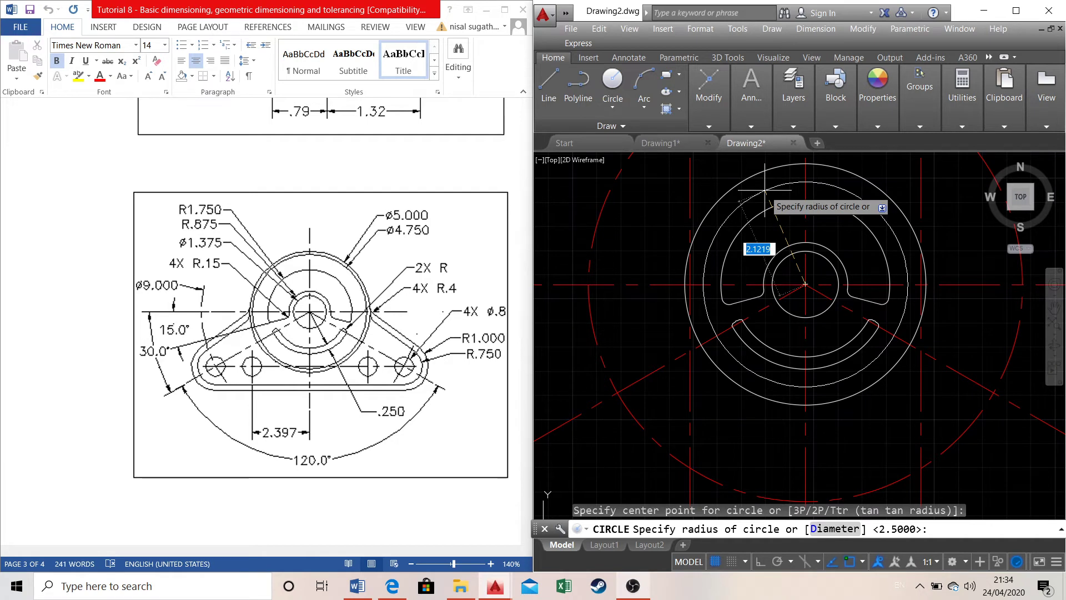
{"action": "type", "text": "2.375"}
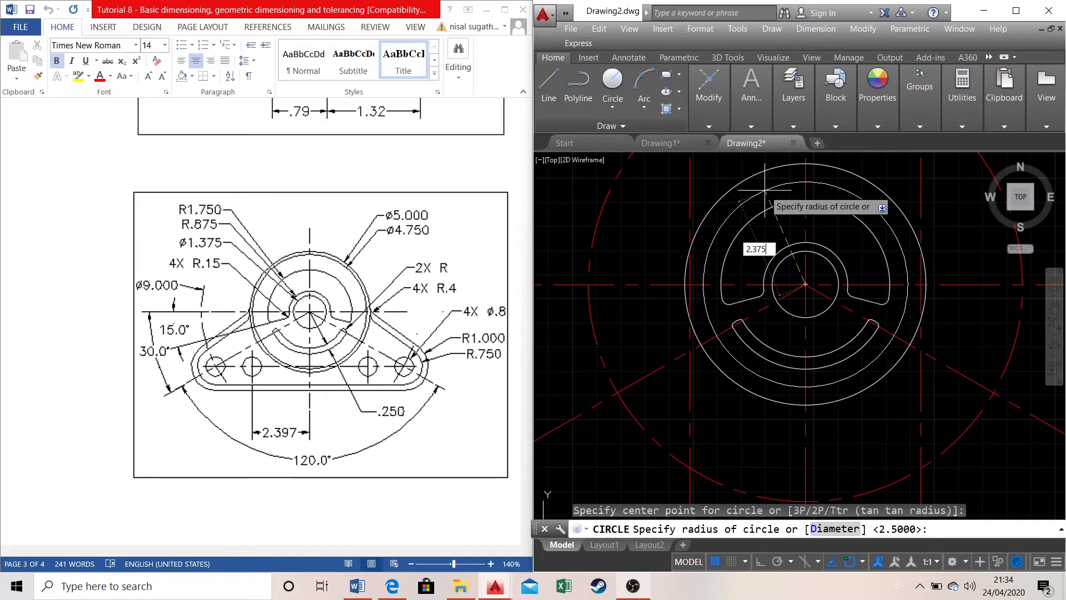
{"action": "key", "text": "Return"}
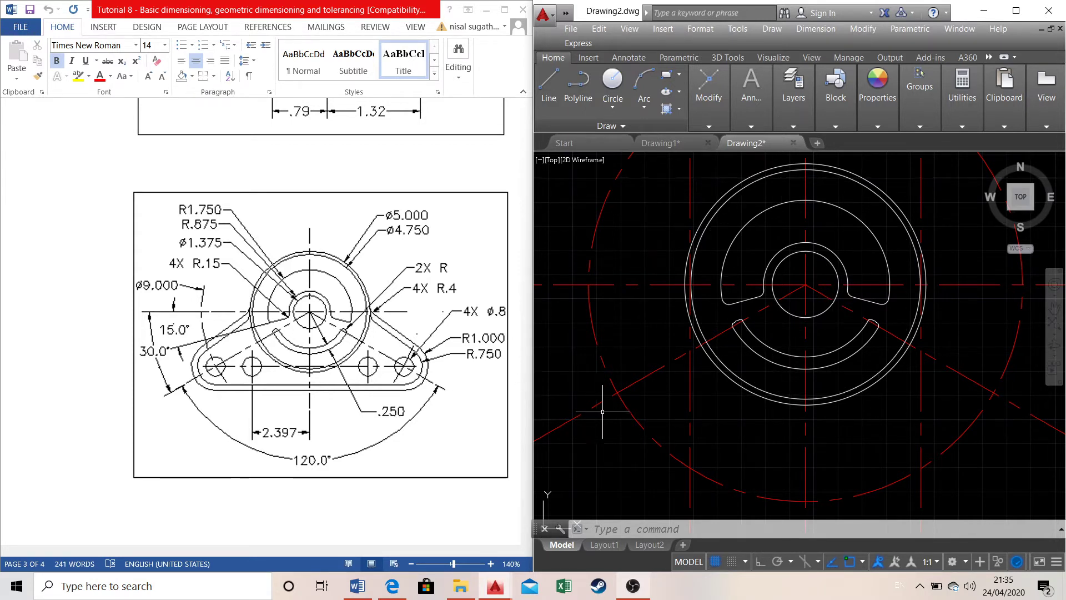
{"action": "scroll", "coordinate": [602, 412], "scroll_direction": "down", "scroll_amount": 2}
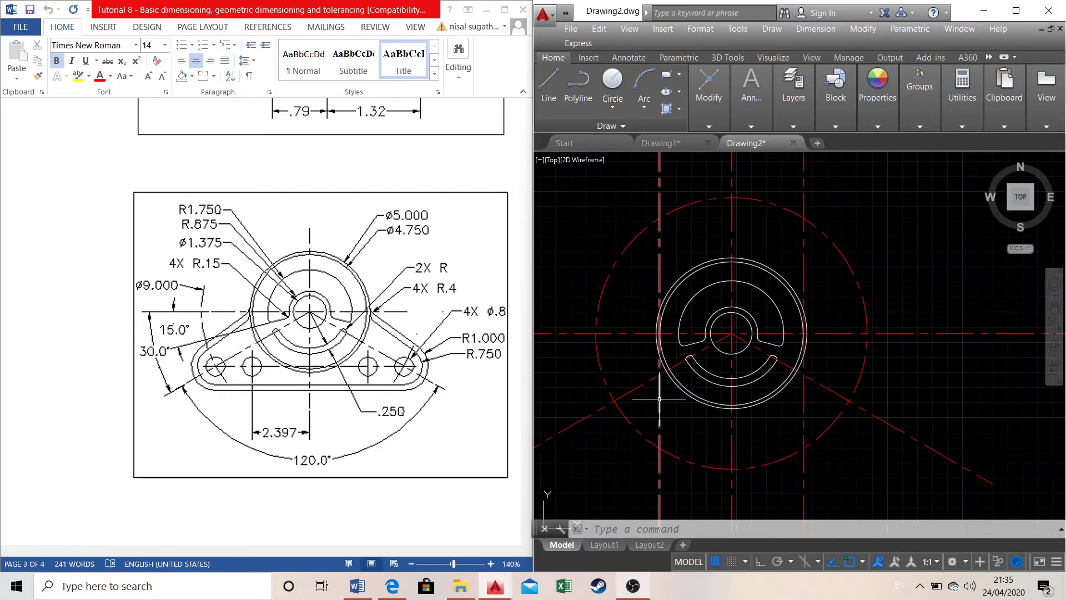
{"action": "mouse_move", "coordinate": [659, 398]}
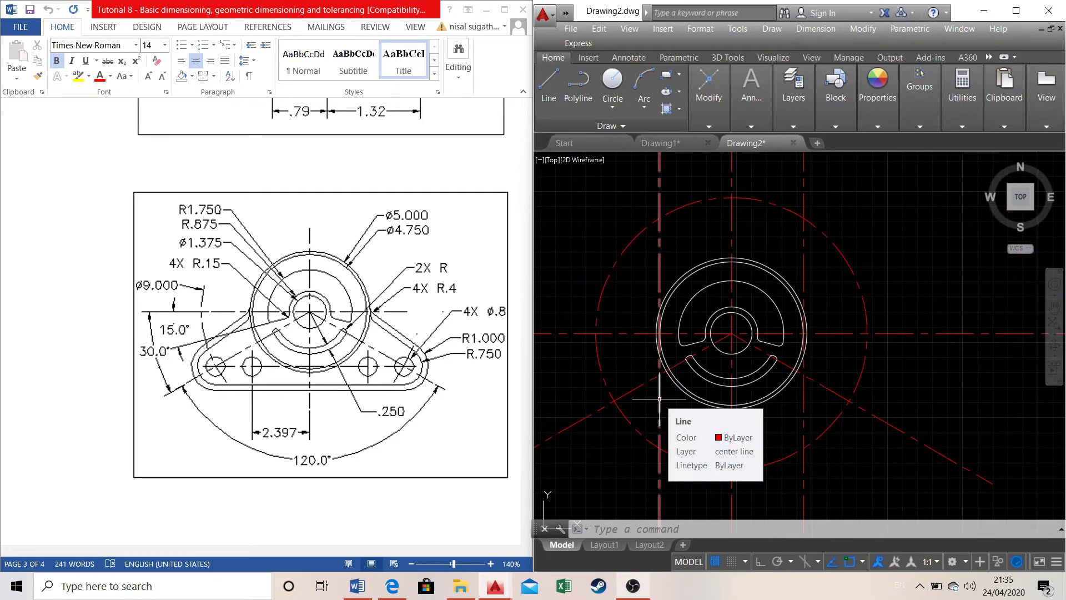
{"action": "scroll", "coordinate": [659, 398], "scroll_direction": "down", "scroll_amount": 1}
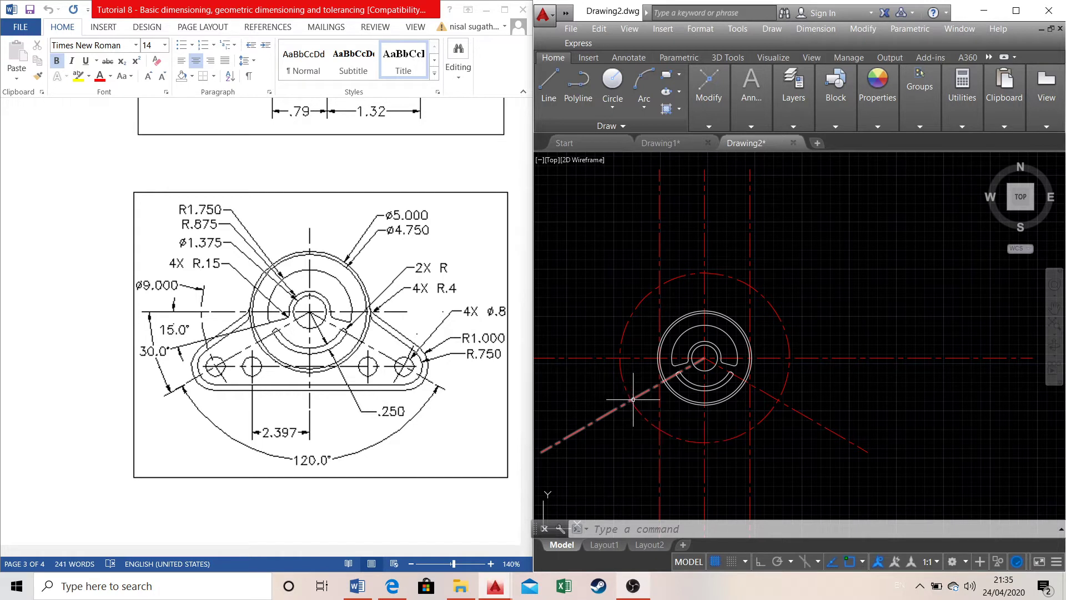
{"action": "left_click", "coordinate": [613, 81]}
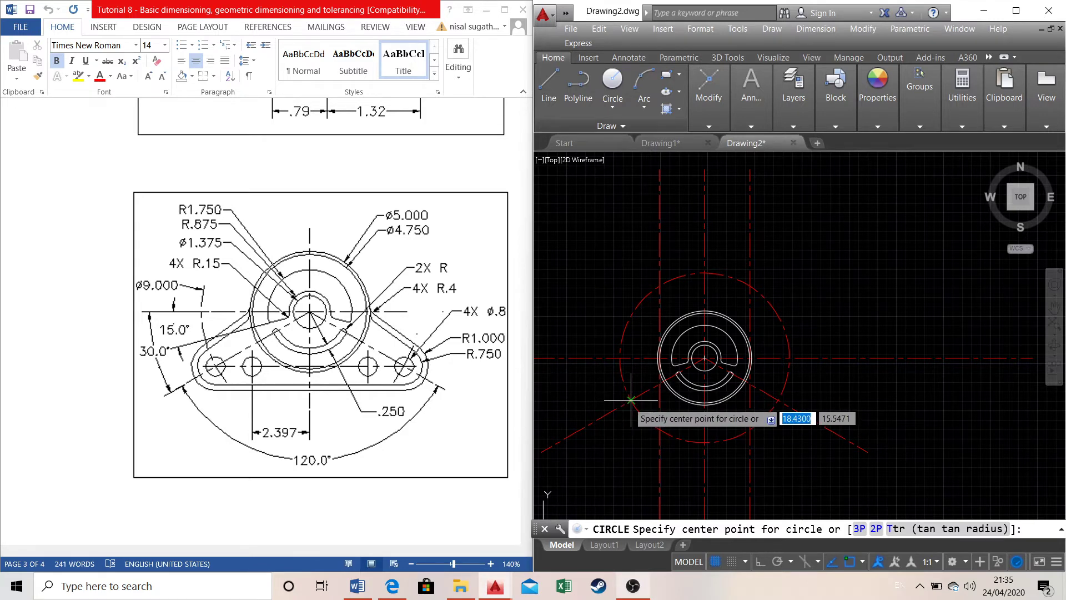
{"action": "scroll", "coordinate": [630, 398], "scroll_direction": "up", "scroll_amount": 3}
{"action": "left_click", "coordinate": [632, 359]}
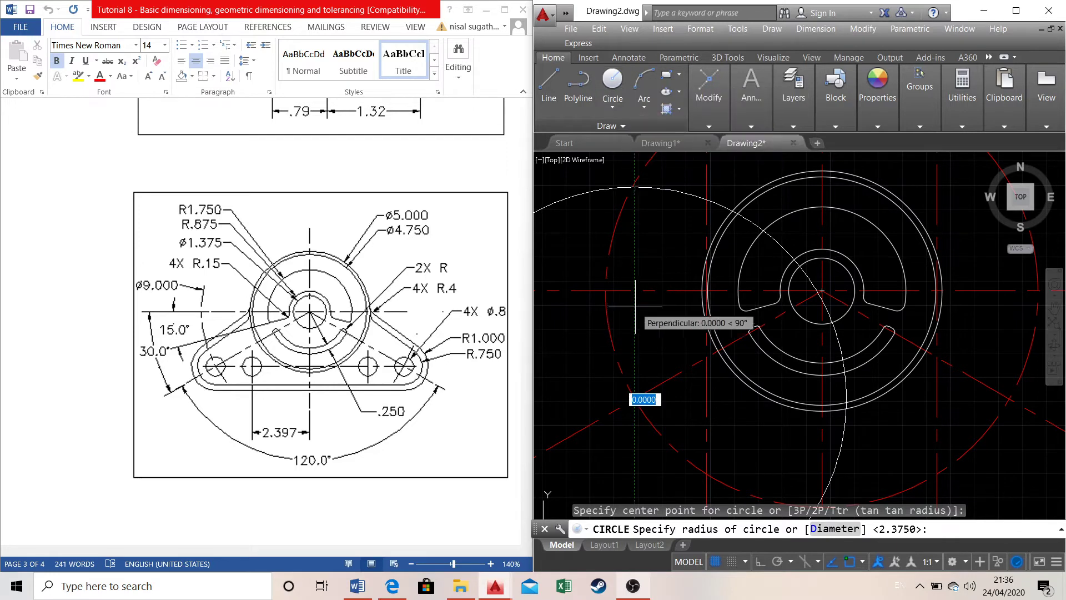
{"action": "key", "text": "Escape"}
Draw a circle of radius 0.4 where the left inclined center line crosses the large dashed center circle
{"action": "left_click", "coordinate": [612, 81]}
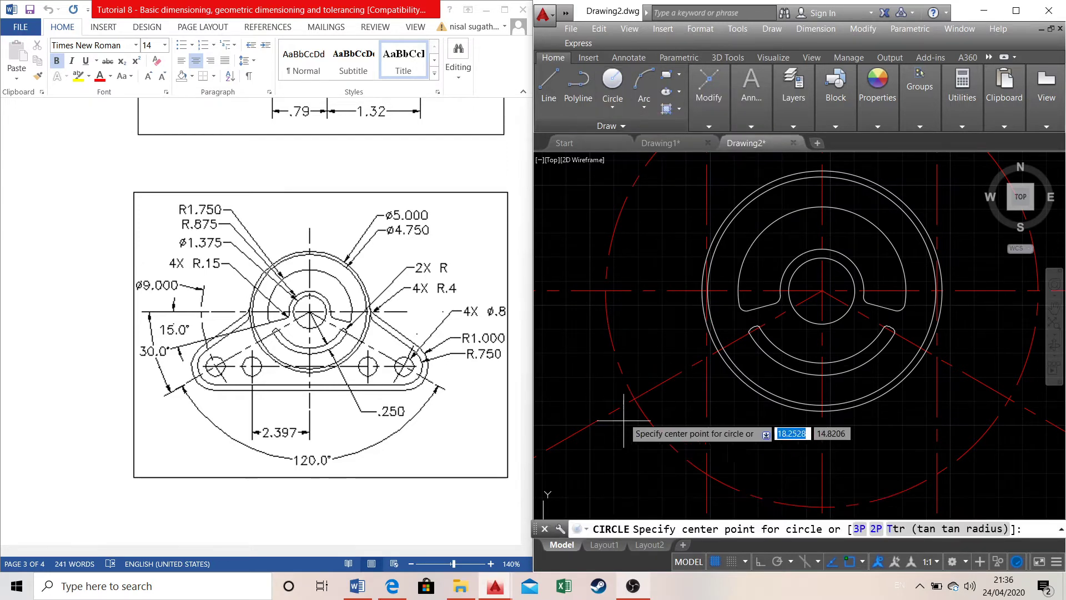
{"action": "scroll", "coordinate": [630, 403], "scroll_direction": "up", "scroll_amount": 4}
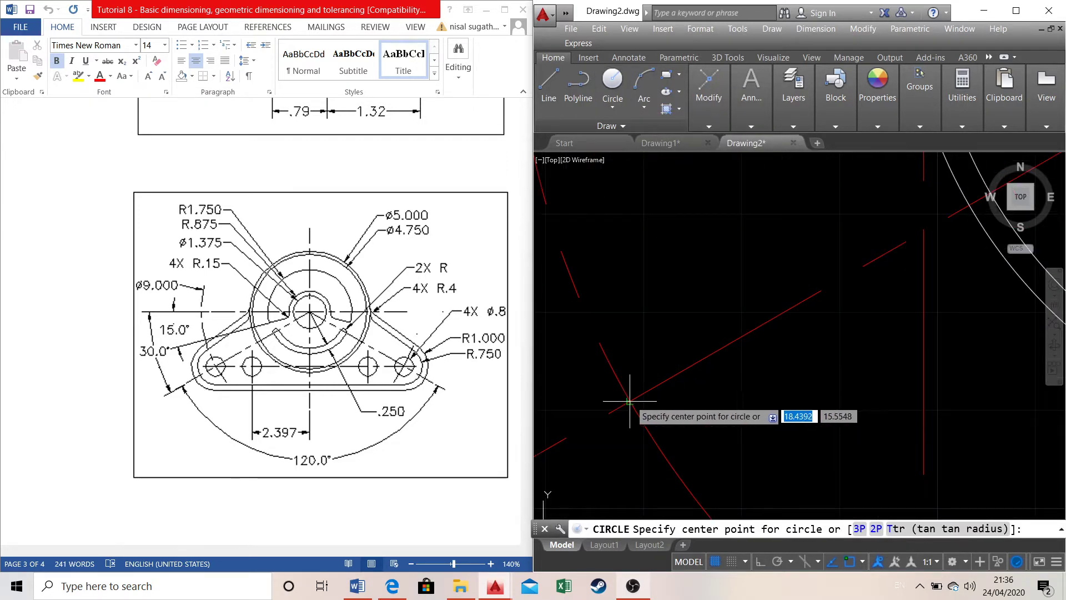
{"action": "scroll", "coordinate": [629, 403], "scroll_direction": "up", "scroll_amount": 3}
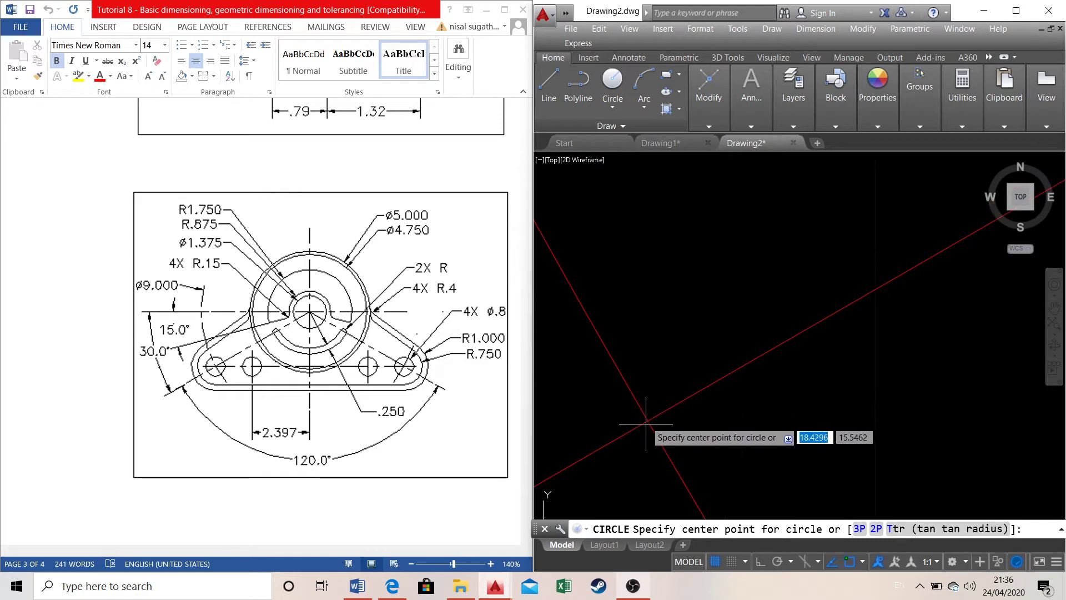
{"action": "left_click", "coordinate": [648, 421]}
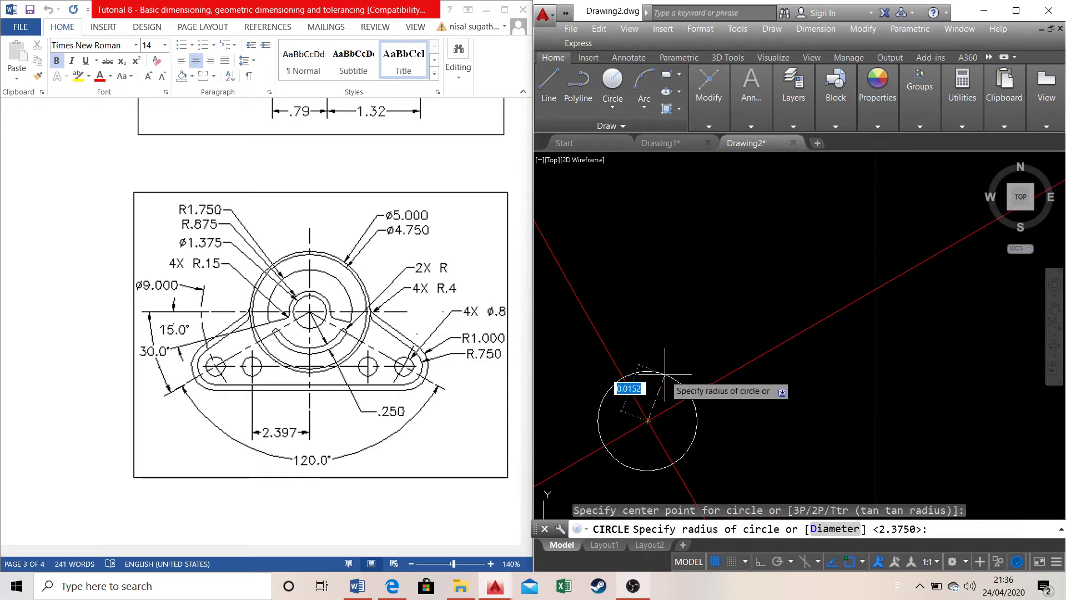
{"action": "scroll", "coordinate": [653, 397], "scroll_direction": "up", "scroll_amount": 4}
{"action": "scroll", "coordinate": [636, 459], "scroll_direction": "up", "scroll_amount": 3}
{"action": "scroll", "coordinate": [633, 461], "scroll_direction": "down", "scroll_amount": 2}
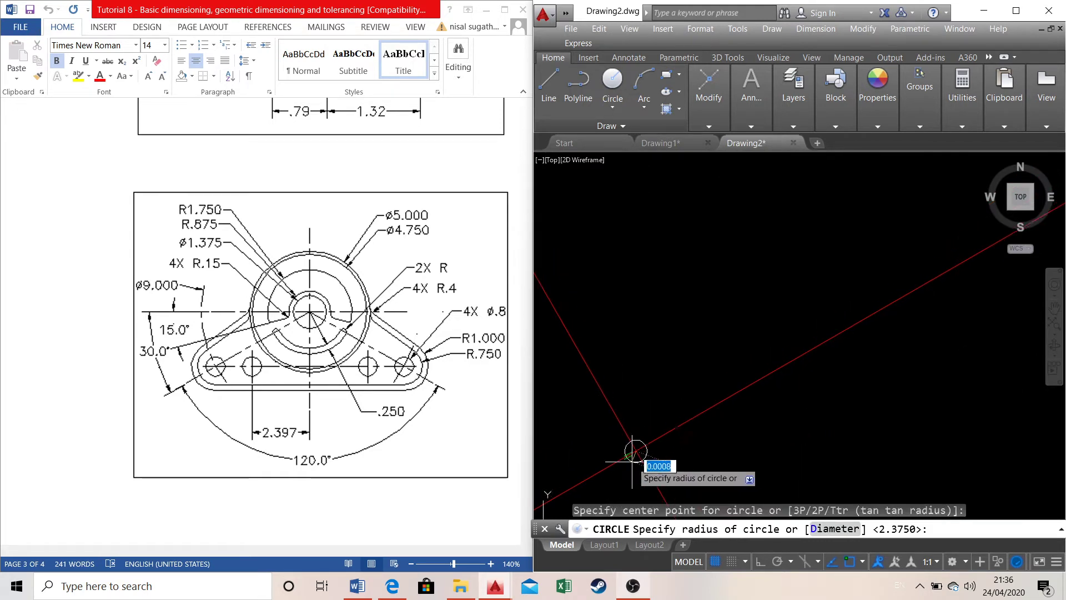
{"action": "scroll", "coordinate": [639, 413], "scroll_direction": "down", "scroll_amount": 6}
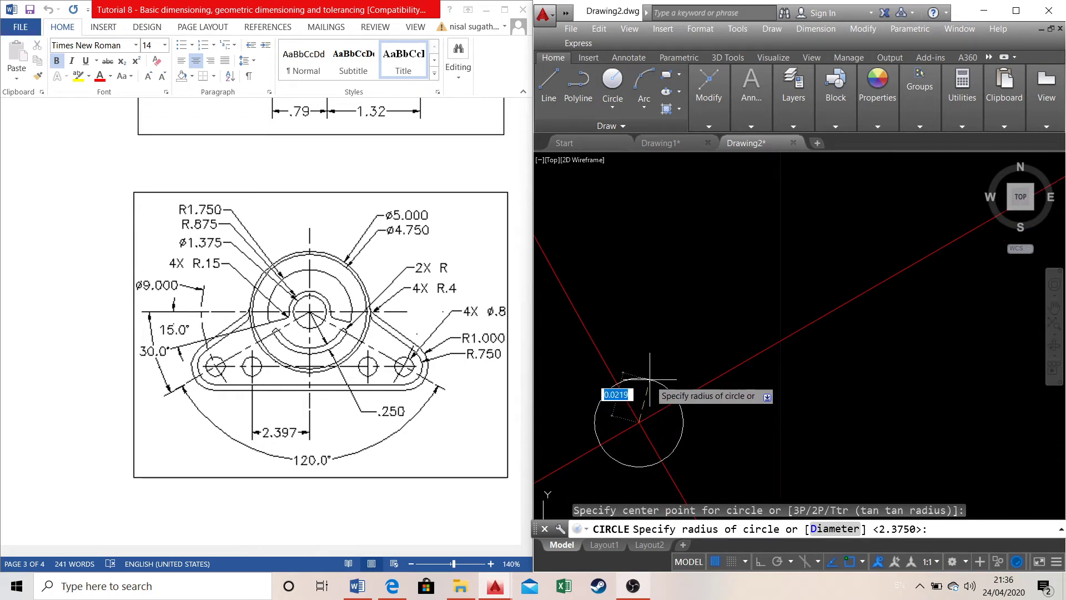
{"action": "scroll", "coordinate": [648, 383], "scroll_direction": "down", "scroll_amount": 15}
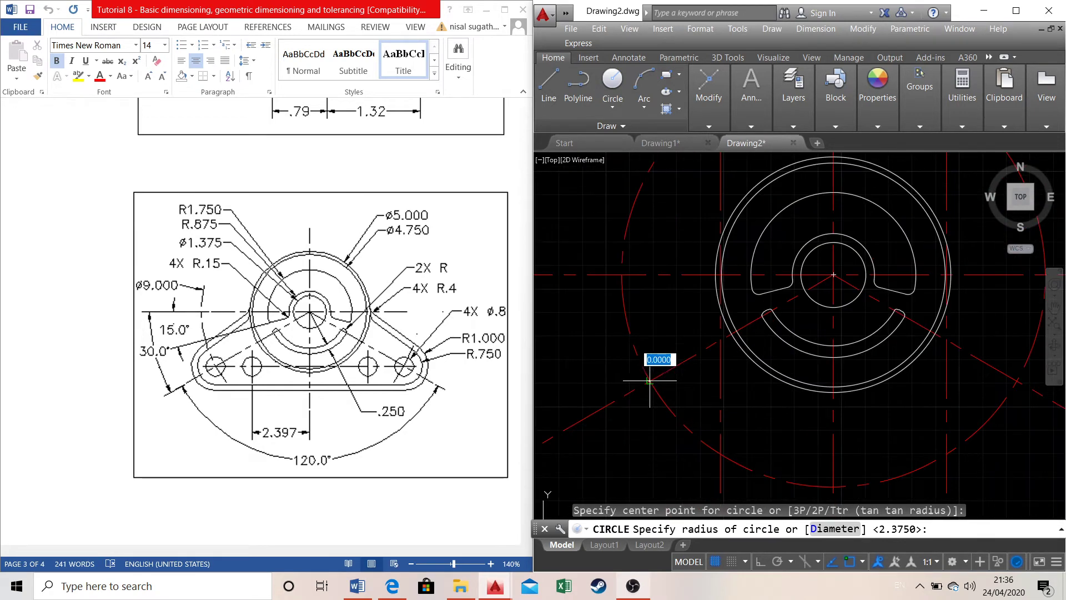
{"action": "type", "text": "0.4"}
{"action": "key", "text": "Return"}
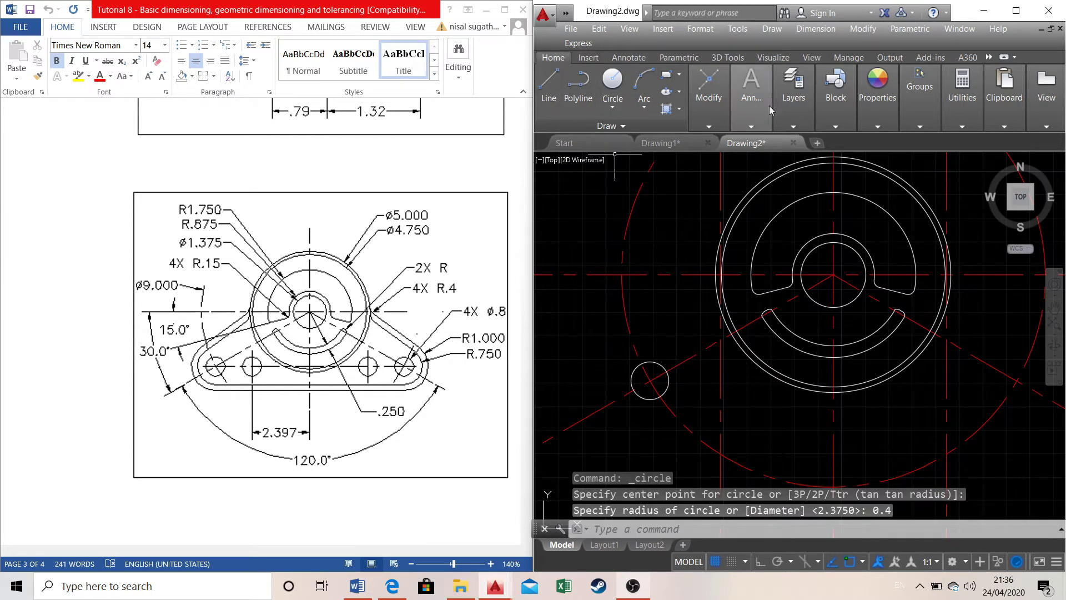
On the center line layer, draw a horizontal line from the left hole's center to the right inclined line's crossing with the dashed circle
{"action": "left_click", "coordinate": [794, 89]}
{"action": "left_click", "coordinate": [881, 146]}
{"action": "left_click", "coordinate": [883, 175]}
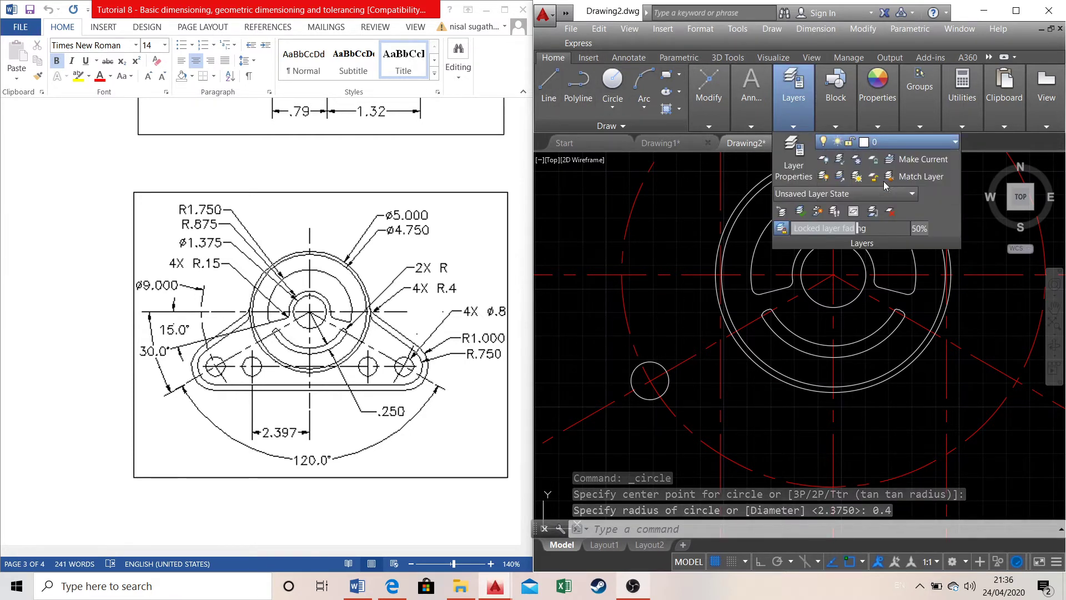
{"action": "left_click", "coordinate": [549, 88]}
{"action": "left_click", "coordinate": [549, 89]}
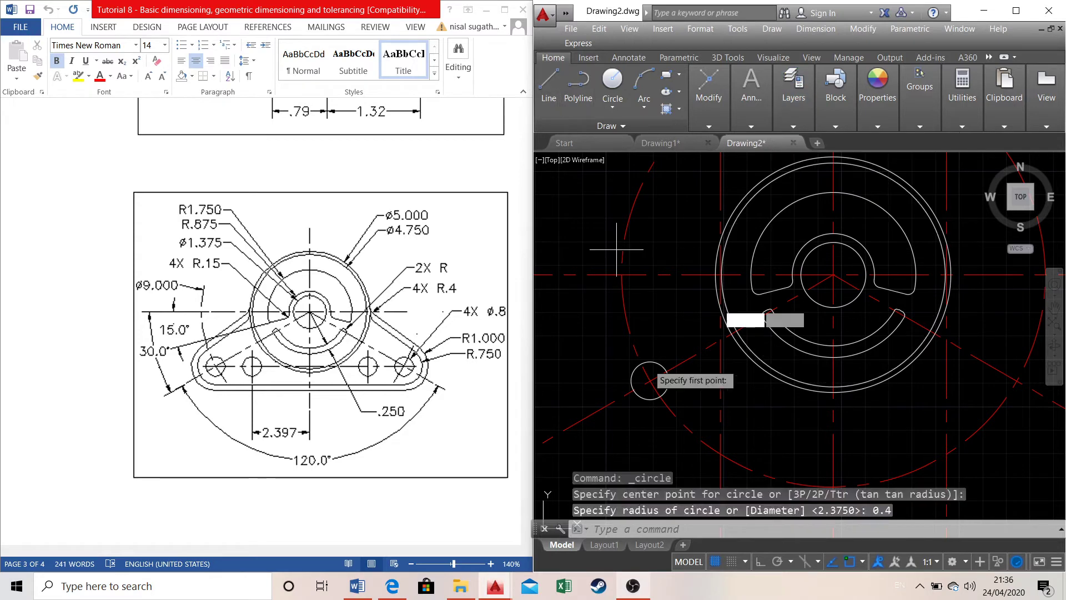
{"action": "left_click", "coordinate": [649, 380]}
{"action": "scroll", "coordinate": [578, 375], "scroll_direction": "down", "scroll_amount": 2}
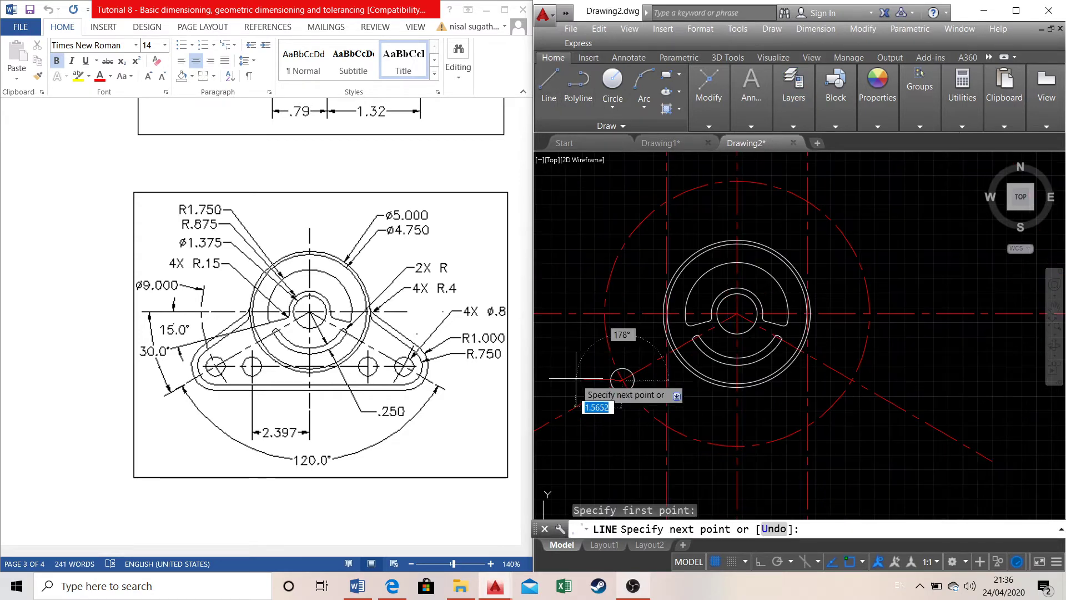
{"action": "left_click", "coordinate": [851, 380]}
{"action": "key", "text": "Escape"}
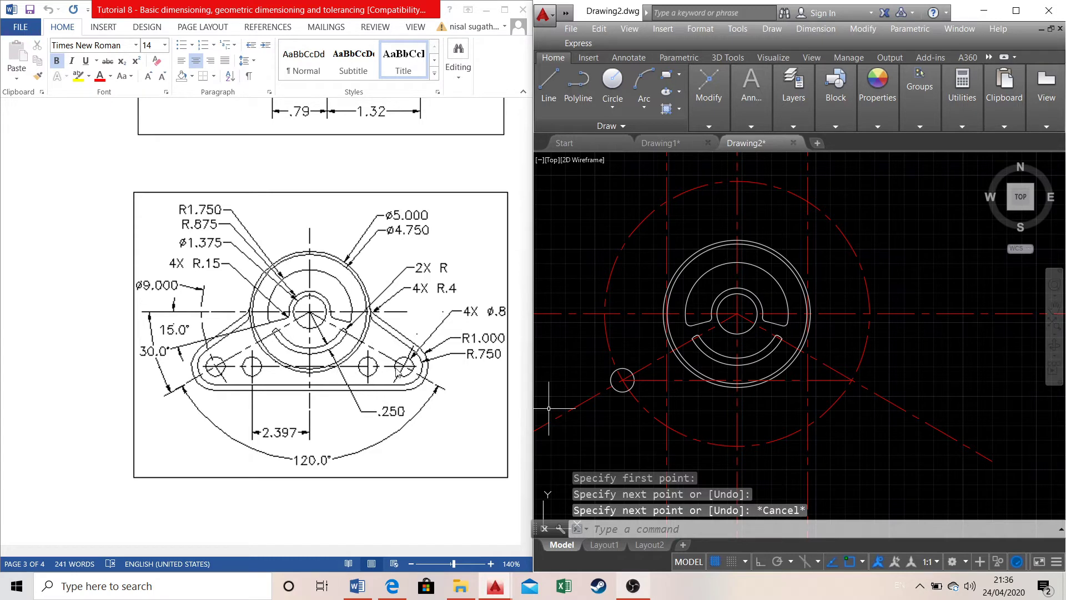
On layer 0, draw a circle of radius 0.4 where the horizontal hole center line crosses the left vertical center line
{"action": "scroll", "coordinate": [742, 414], "scroll_direction": "up", "scroll_amount": 2}
{"action": "scroll", "coordinate": [573, 369], "scroll_direction": "down", "scroll_amount": 4}
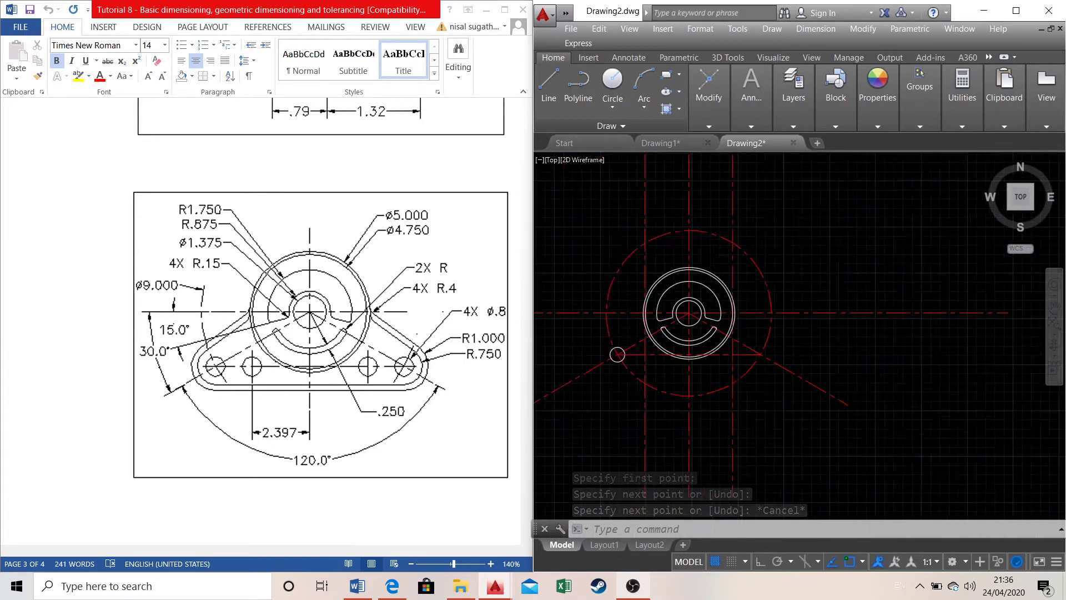
{"action": "scroll", "coordinate": [738, 352], "scroll_direction": "up", "scroll_amount": 6}
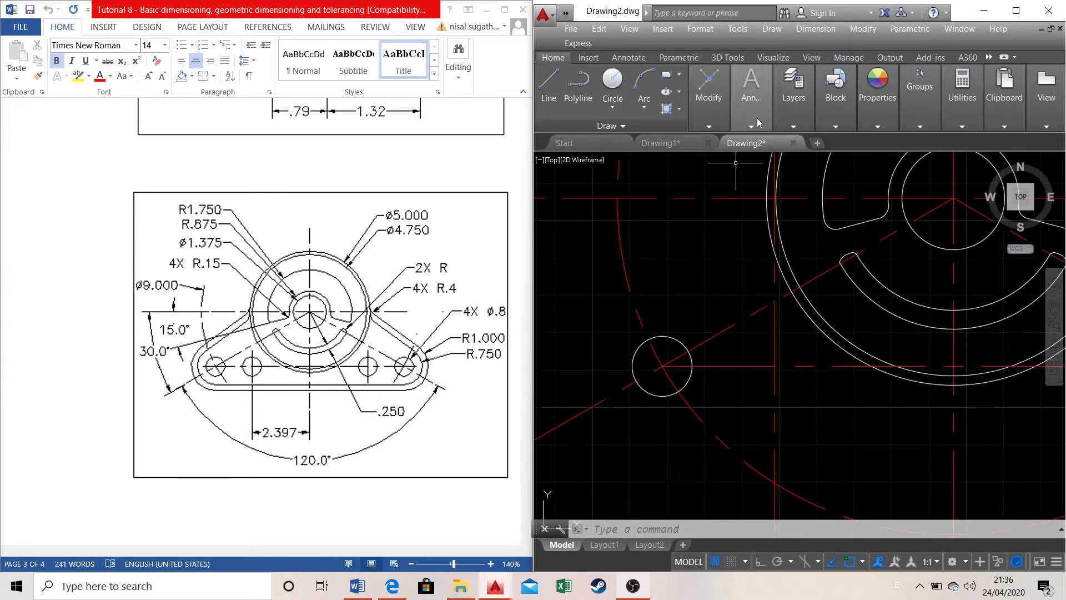
{"action": "left_click", "coordinate": [793, 98]}
{"action": "left_click", "coordinate": [885, 142]}
{"action": "left_click", "coordinate": [888, 155]}
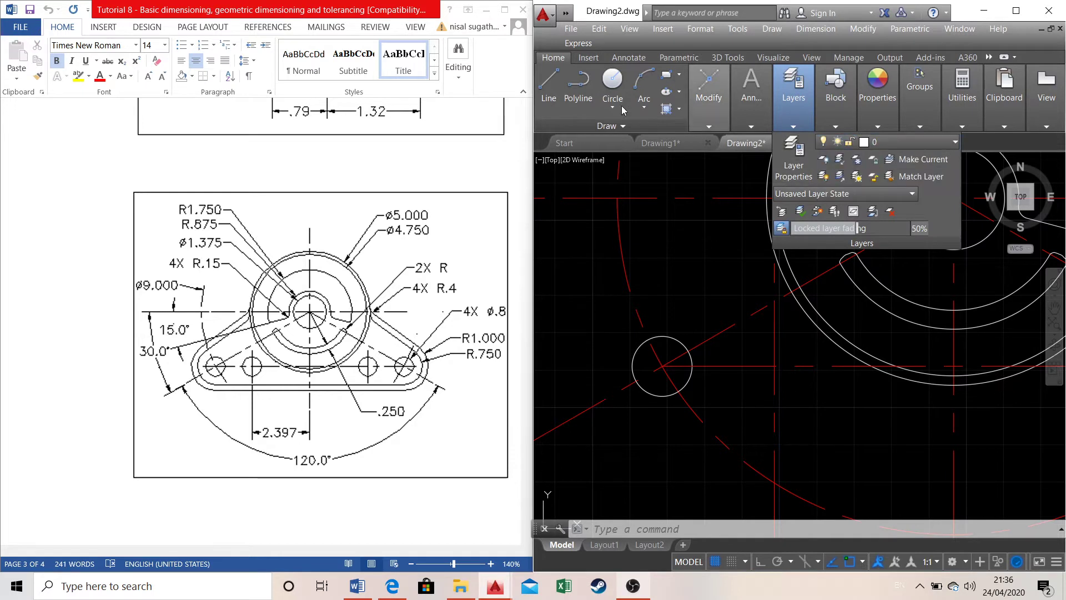
{"action": "left_click", "coordinate": [612, 84]}
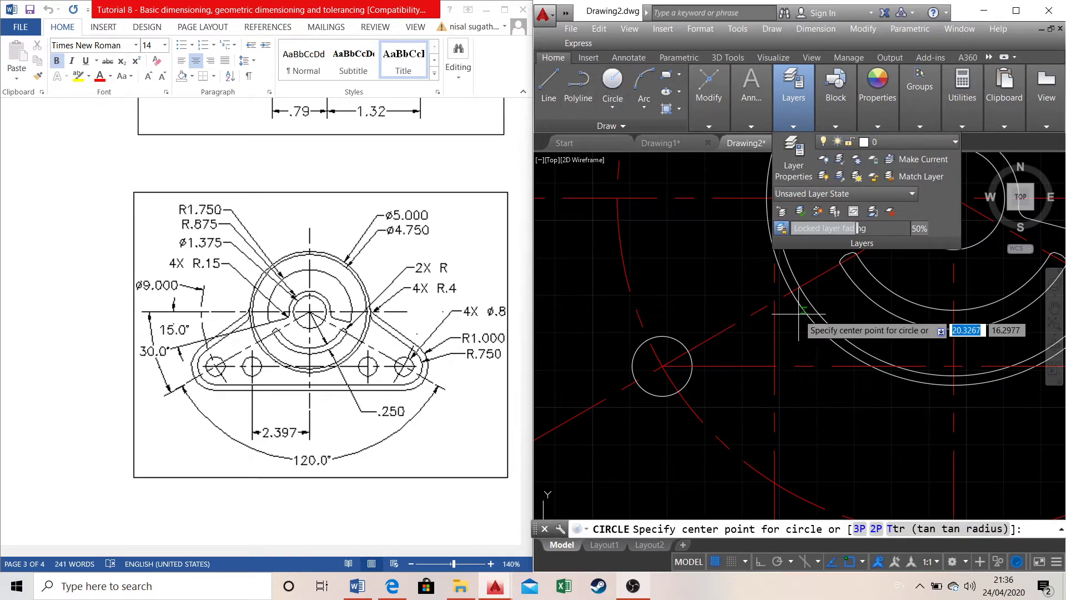
{"action": "left_click", "coordinate": [774, 366]}
{"action": "type", "text": "0.4"}
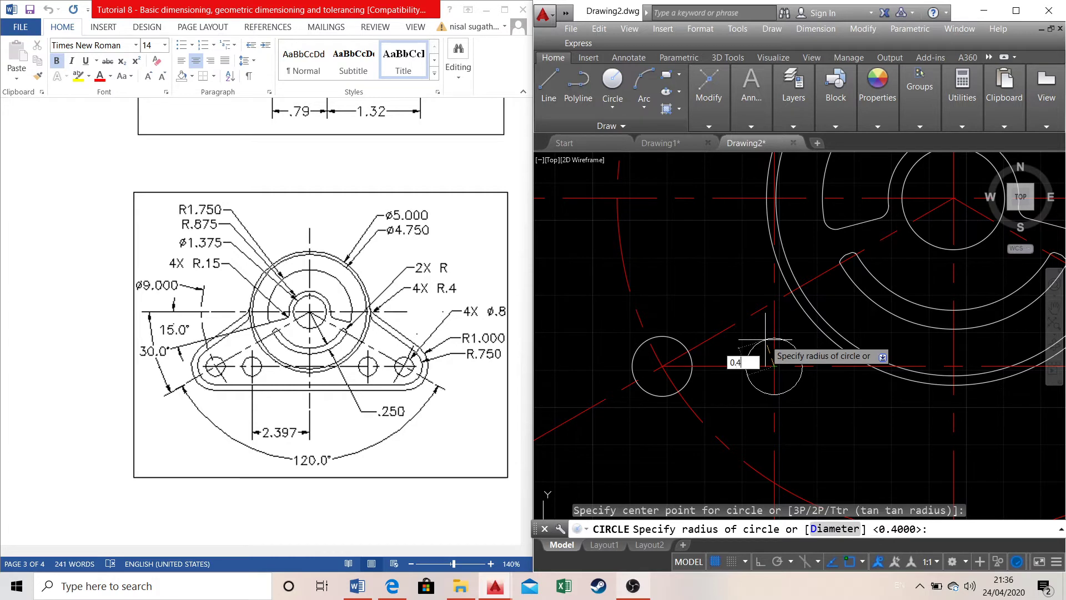
{"action": "key", "text": "Return"}
Mirror the two left 0.4-radius holes about the middle vertical center line, keeping the source circles
{"action": "scroll", "coordinate": [704, 305], "scroll_direction": "down", "scroll_amount": 6}
{"action": "scroll", "coordinate": [850, 297], "scroll_direction": "up", "scroll_amount": 4}
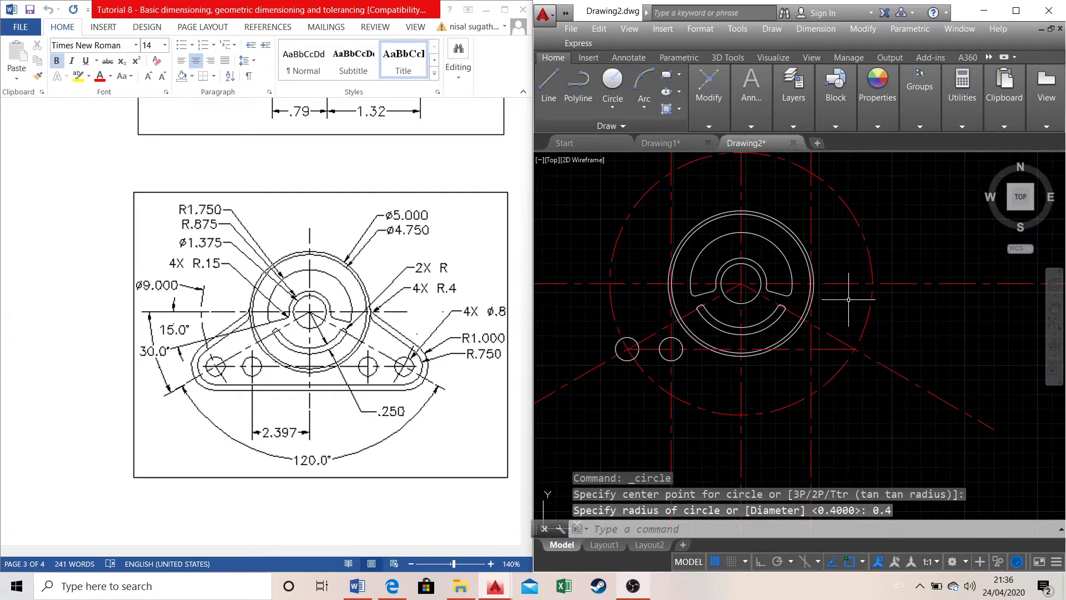
{"action": "scroll", "coordinate": [688, 419], "scroll_direction": "down", "scroll_amount": 2}
{"action": "scroll", "coordinate": [800, 323], "scroll_direction": "down", "scroll_amount": 2}
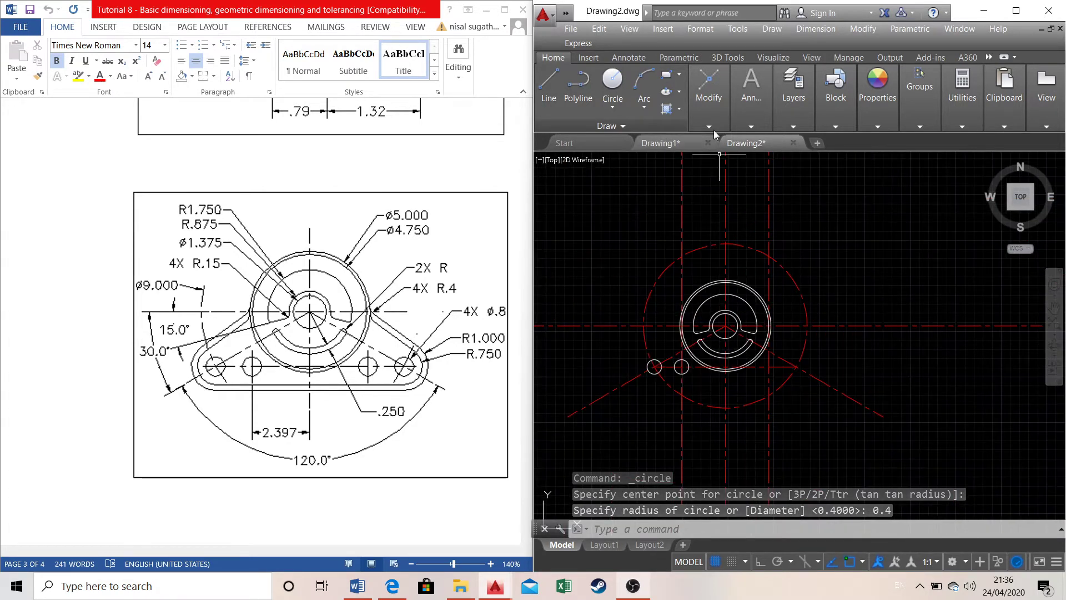
{"action": "left_click", "coordinate": [708, 92]}
{"action": "left_click", "coordinate": [768, 159]}
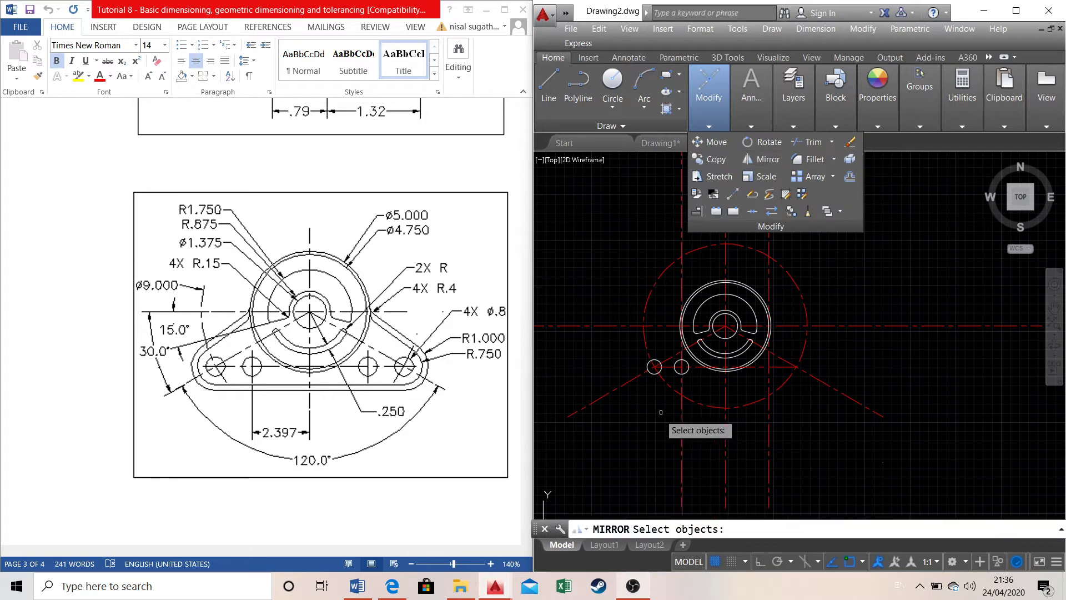
{"action": "scroll", "coordinate": [664, 416], "scroll_direction": "up", "scroll_amount": 5}
{"action": "left_click", "coordinate": [702, 311]}
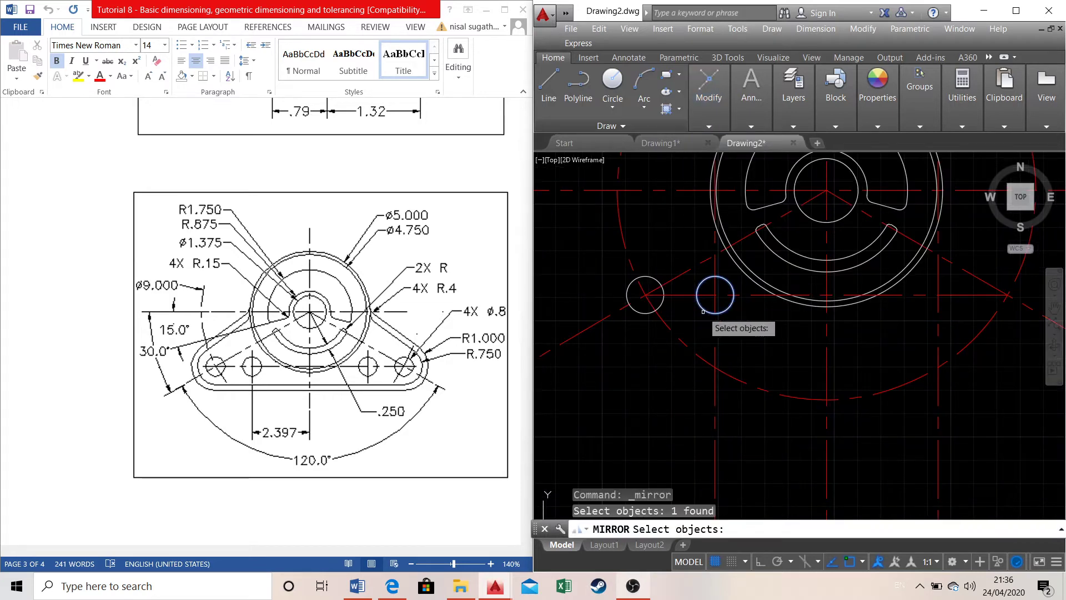
{"action": "left_click", "coordinate": [663, 295]}
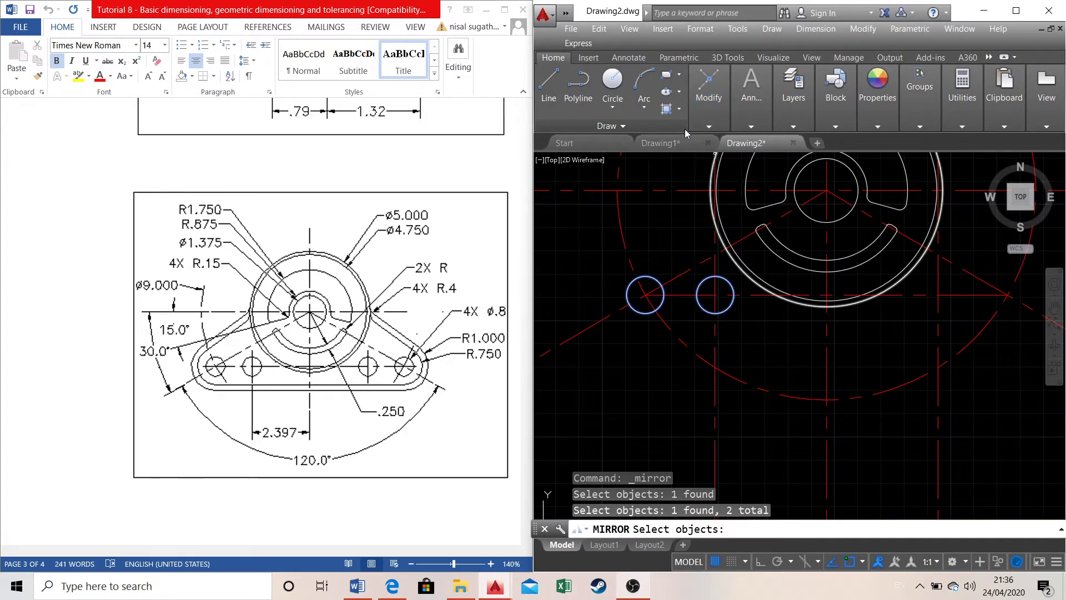
{"action": "key", "text": "Return"}
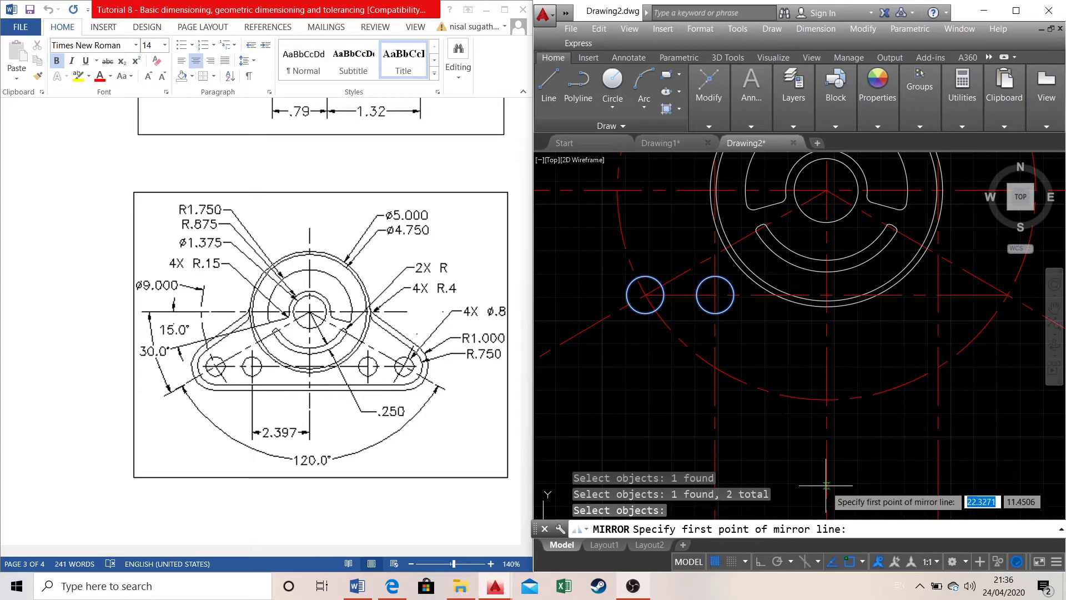
{"action": "scroll", "coordinate": [828, 459], "scroll_direction": "down", "scroll_amount": 4}
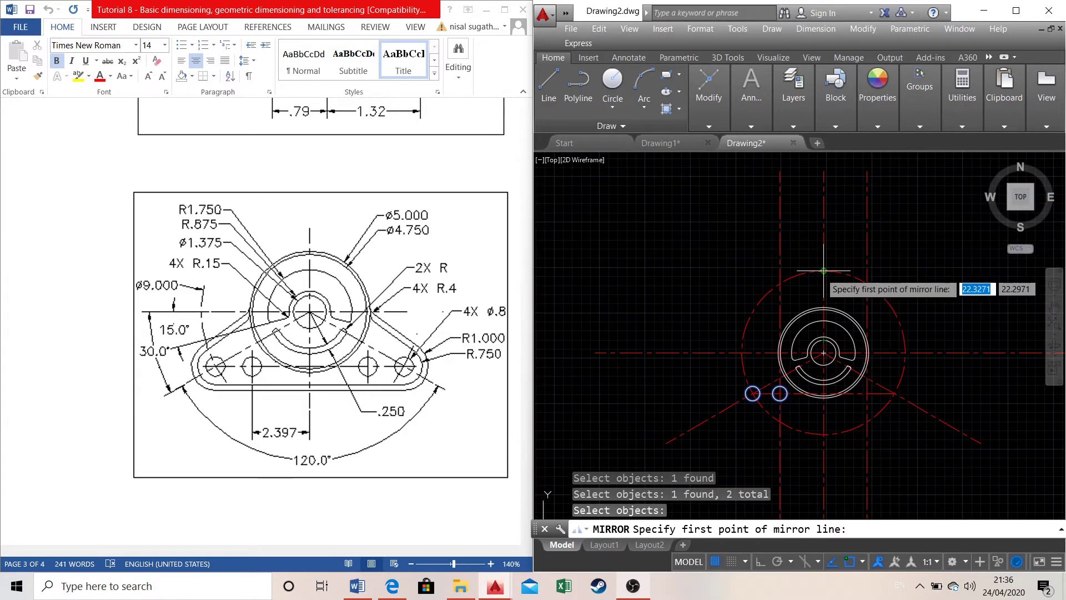
{"action": "left_click", "coordinate": [824, 272]}
{"action": "scroll", "coordinate": [840, 460], "scroll_direction": "up", "scroll_amount": 4}
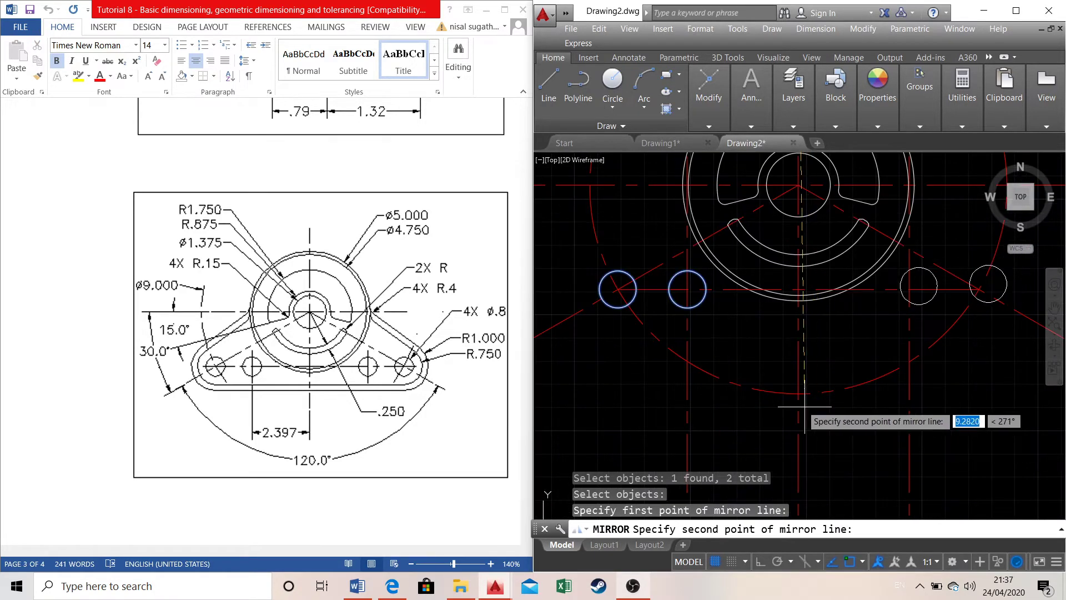
{"action": "left_click", "coordinate": [798, 393]}
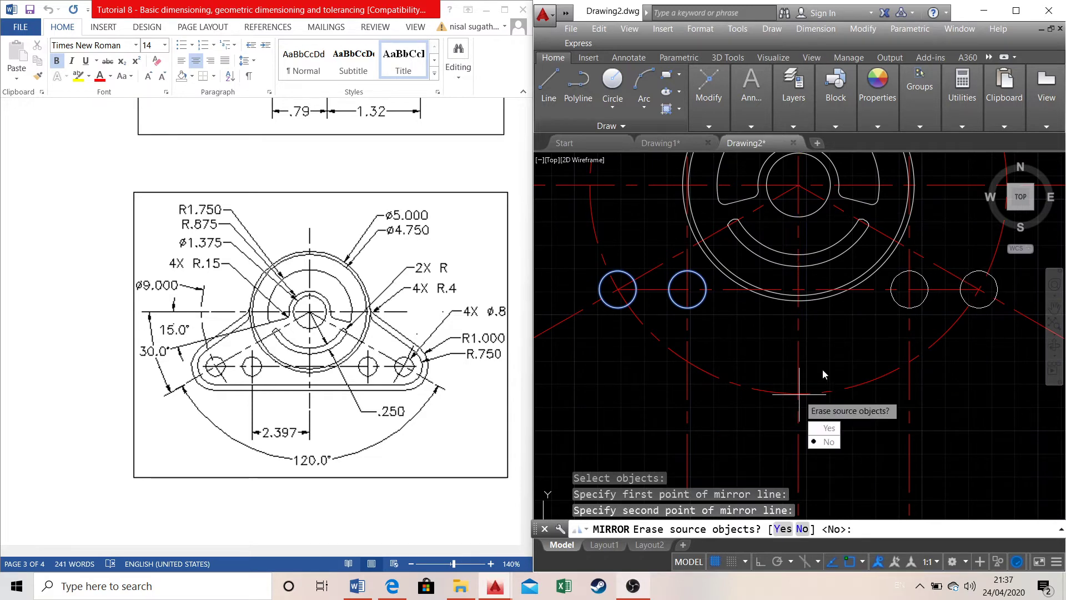
{"action": "scroll", "coordinate": [886, 344], "scroll_direction": "down", "scroll_amount": 2}
{"action": "left_click", "coordinate": [905, 335]}
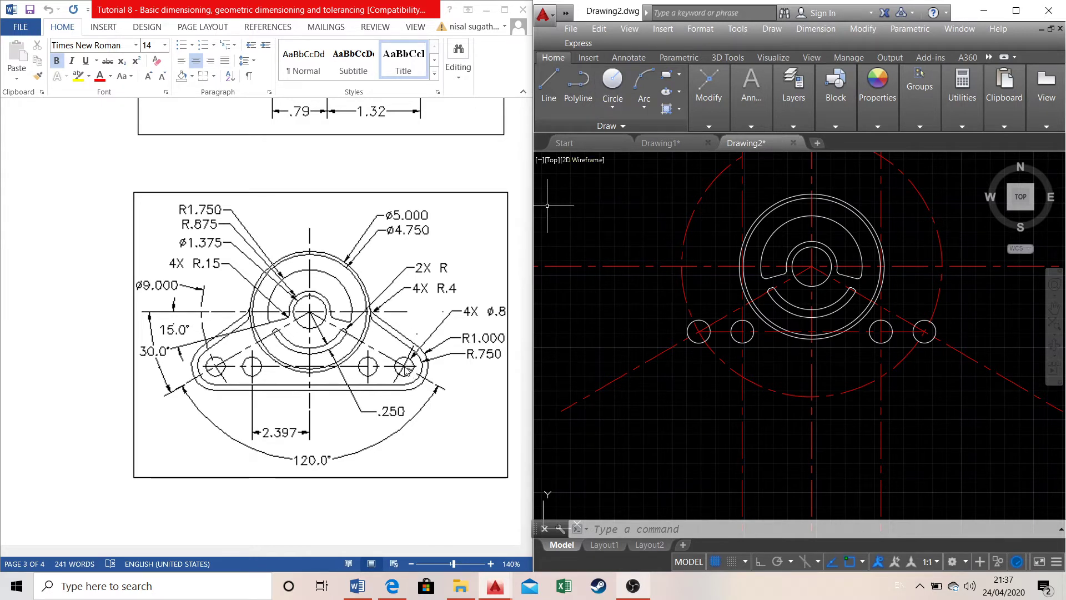
Draw a circle of radius 1 centered on the outermost right hole
{"action": "left_click", "coordinate": [613, 80]}
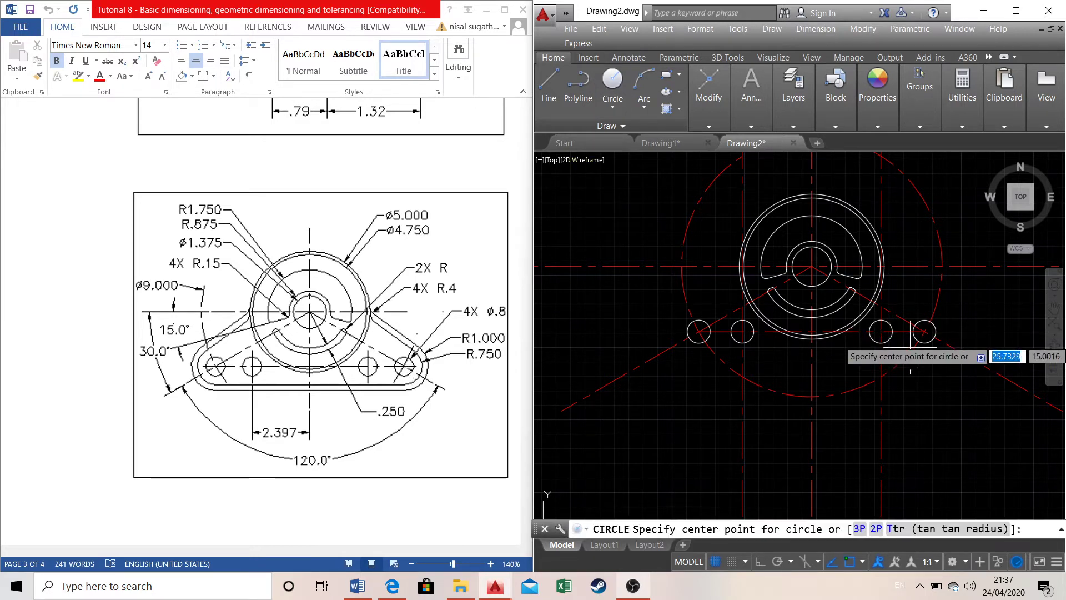
{"action": "left_click", "coordinate": [924, 331]}
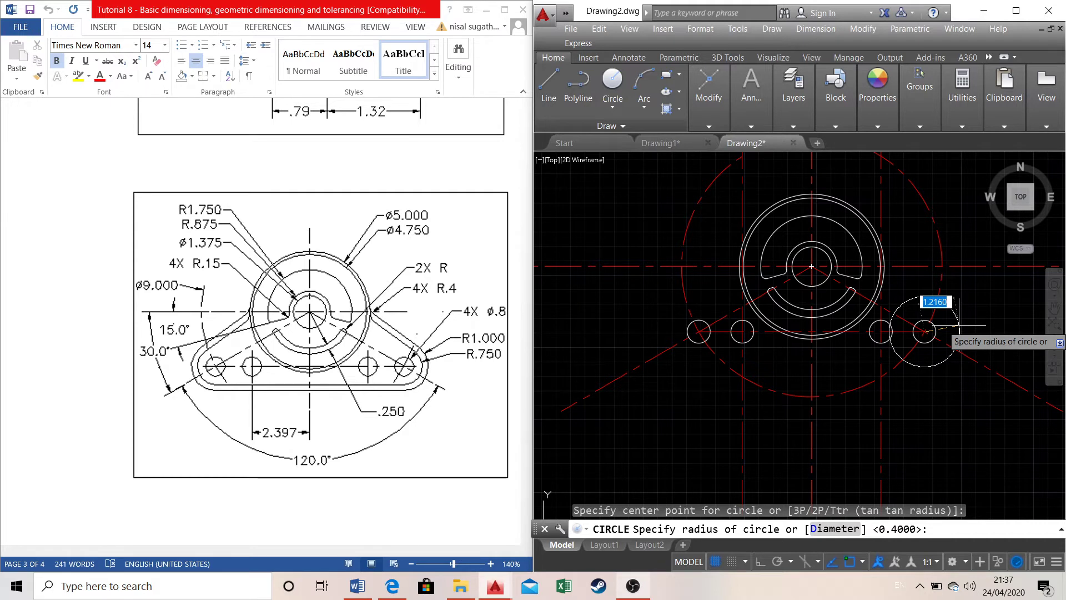
{"action": "type", "text": "1"}
{"action": "key", "text": "Return"}
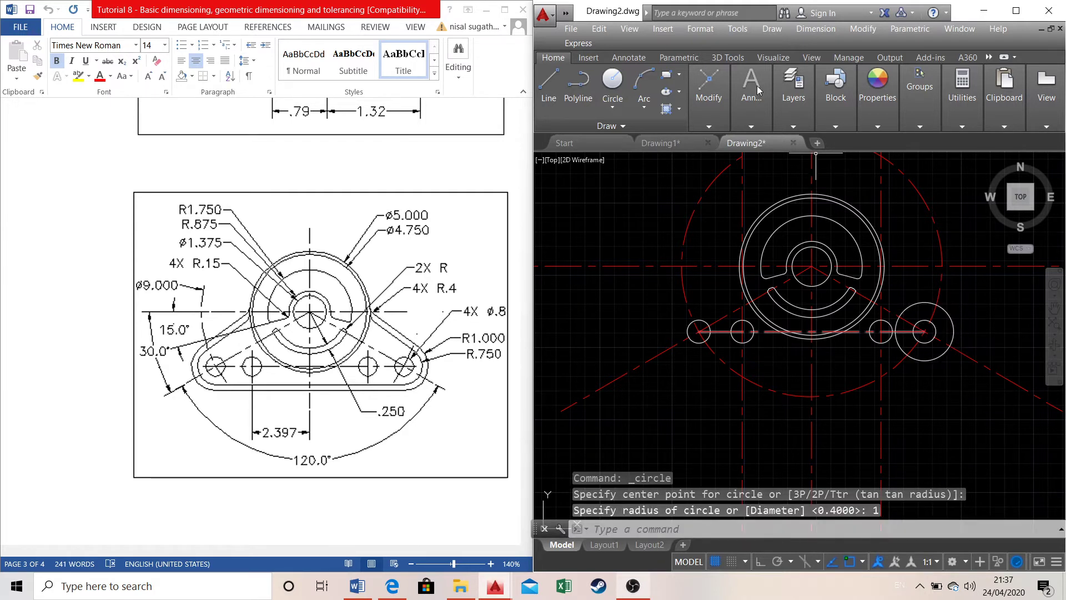
Draw a concentric circle of radius 0.75 around the outermost right hole
{"action": "left_click", "coordinate": [613, 80]}
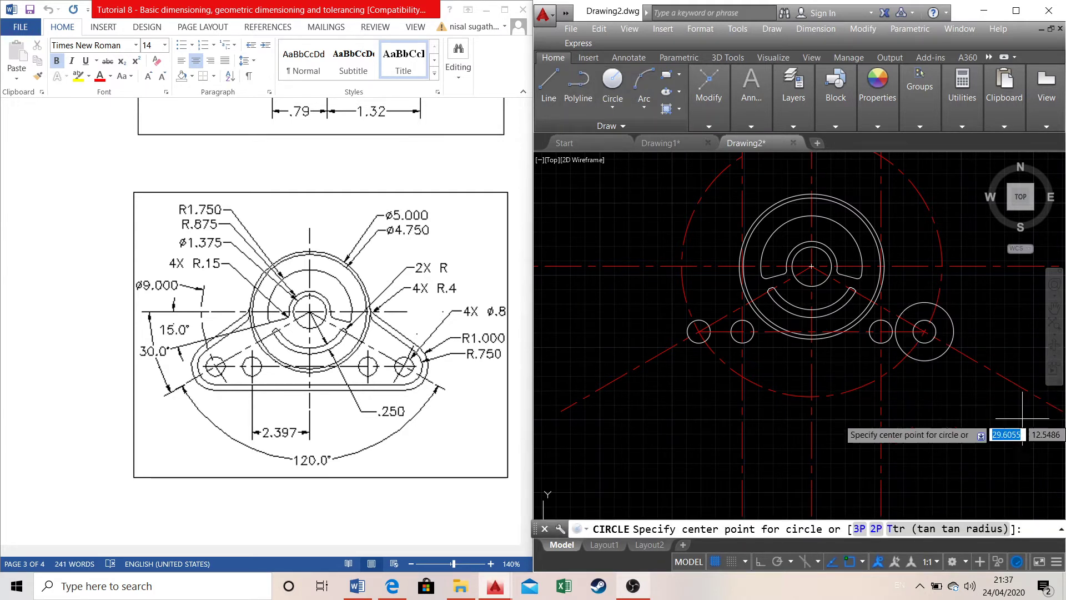
{"action": "left_click", "coordinate": [925, 331]}
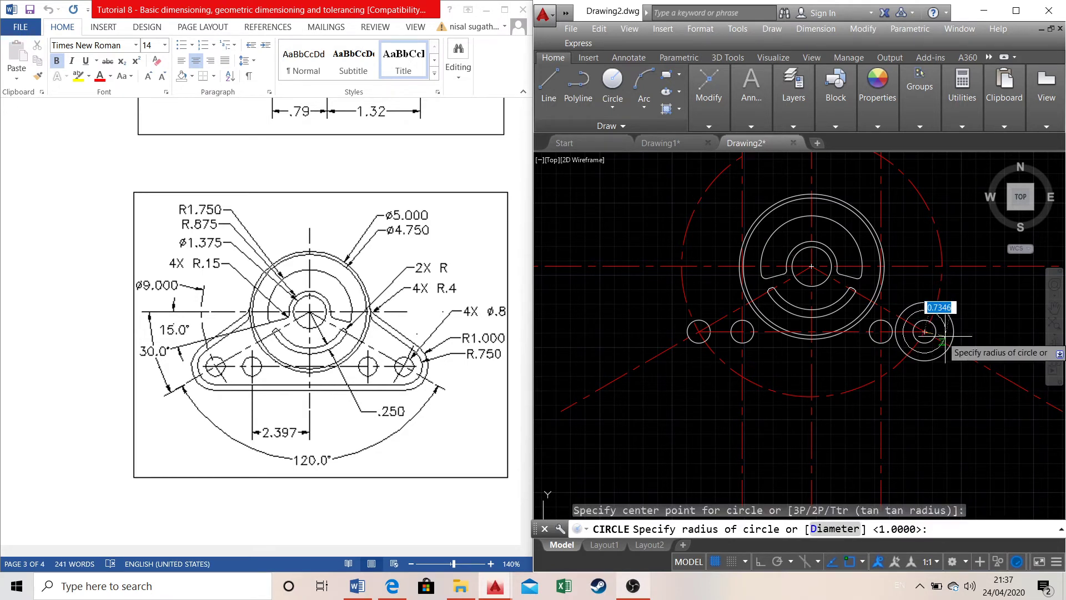
{"action": "type", "text": "0.75"}
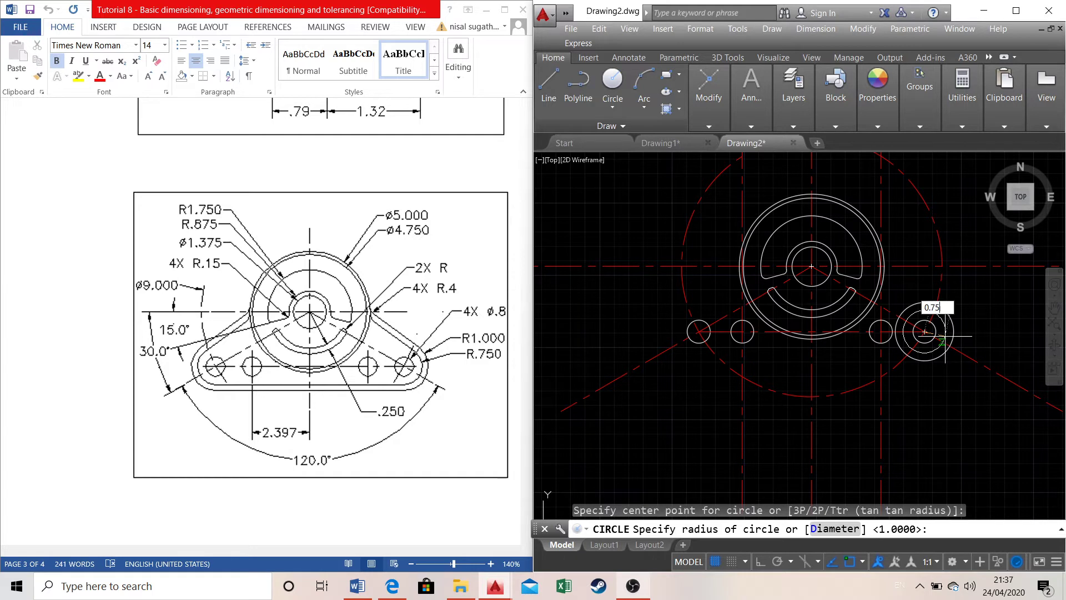
{"action": "key", "text": "Return"}
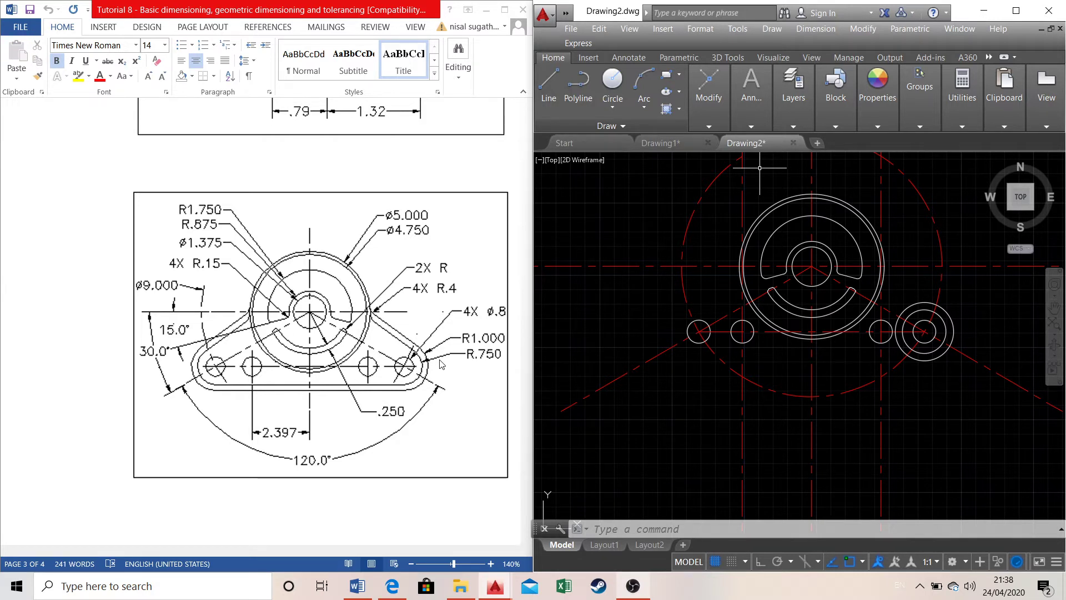
Draw a line from the large outer circle's right quadrant on the horizontal center line, tangent to the radius 1 circle's upper right side
{"action": "left_click", "coordinate": [550, 83]}
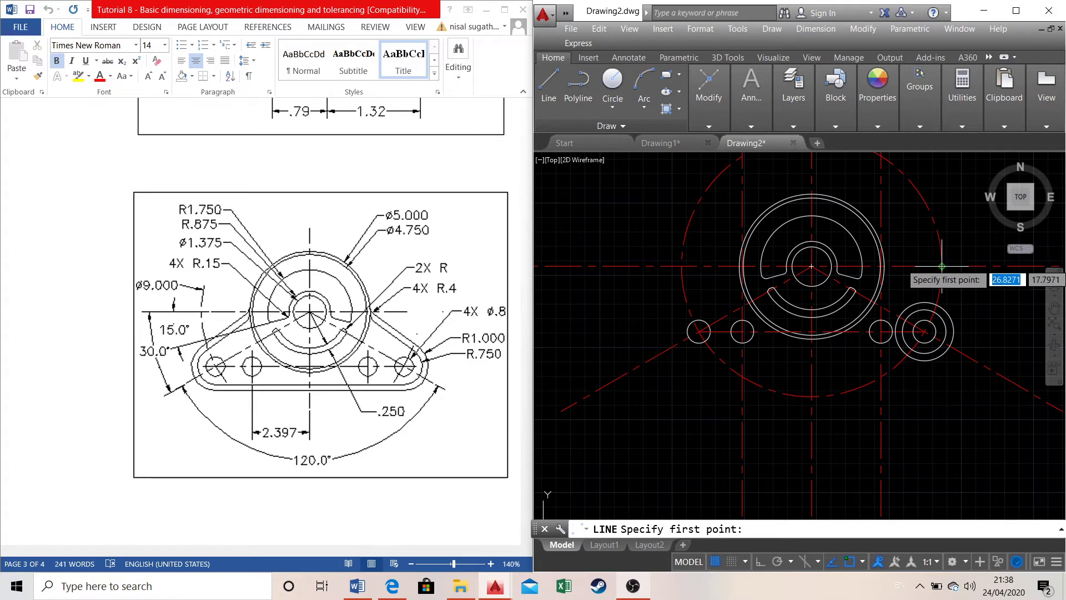
{"action": "scroll", "coordinate": [916, 282], "scroll_direction": "up", "scroll_amount": 2}
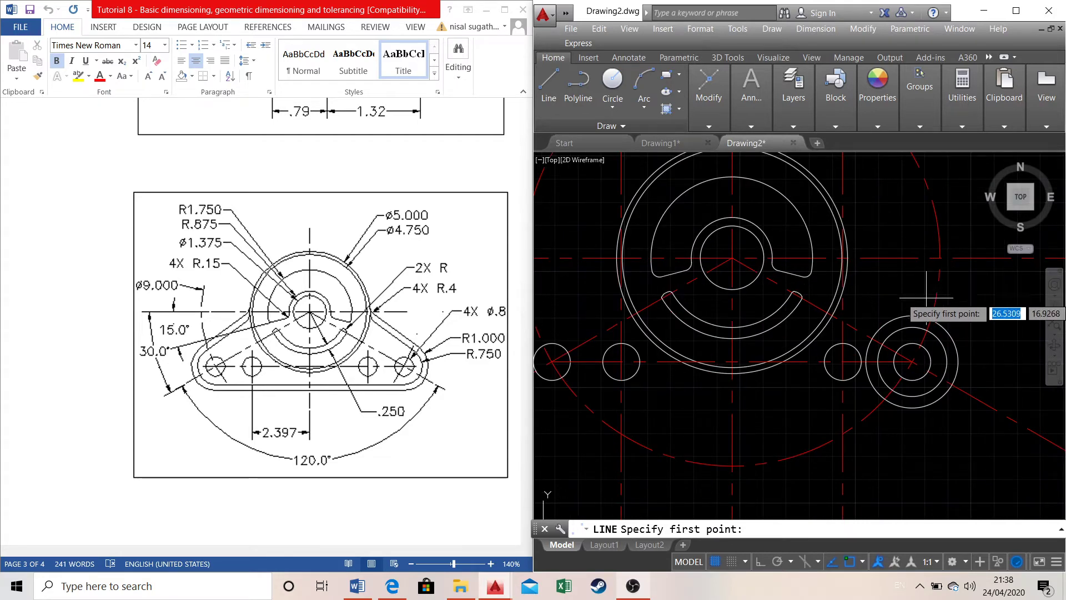
{"action": "left_click", "coordinate": [847, 257]}
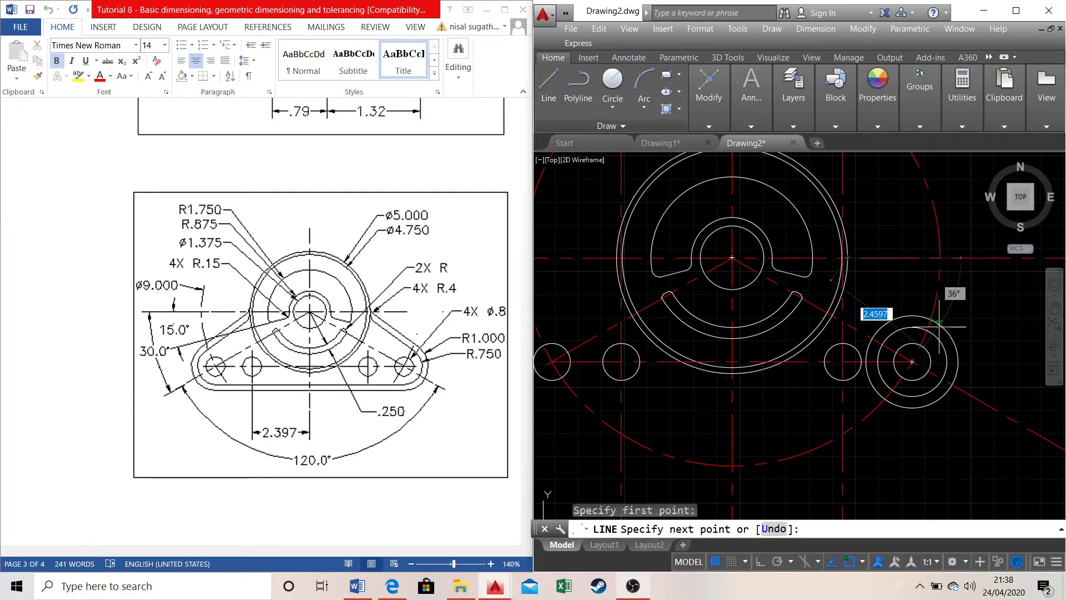
{"action": "left_click", "coordinate": [938, 321]}
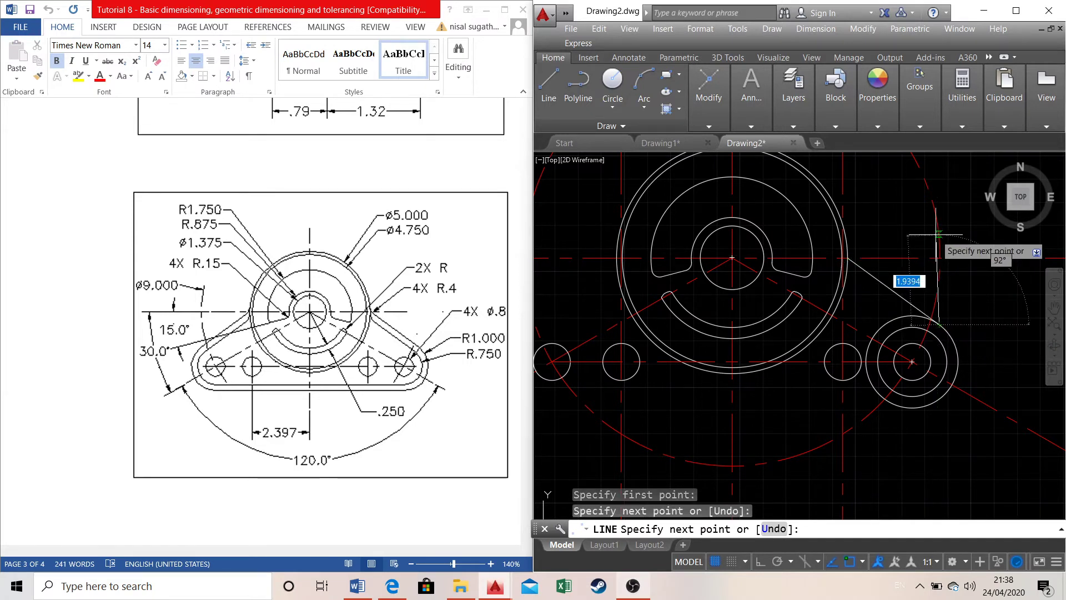
{"action": "key", "text": "Escape"}
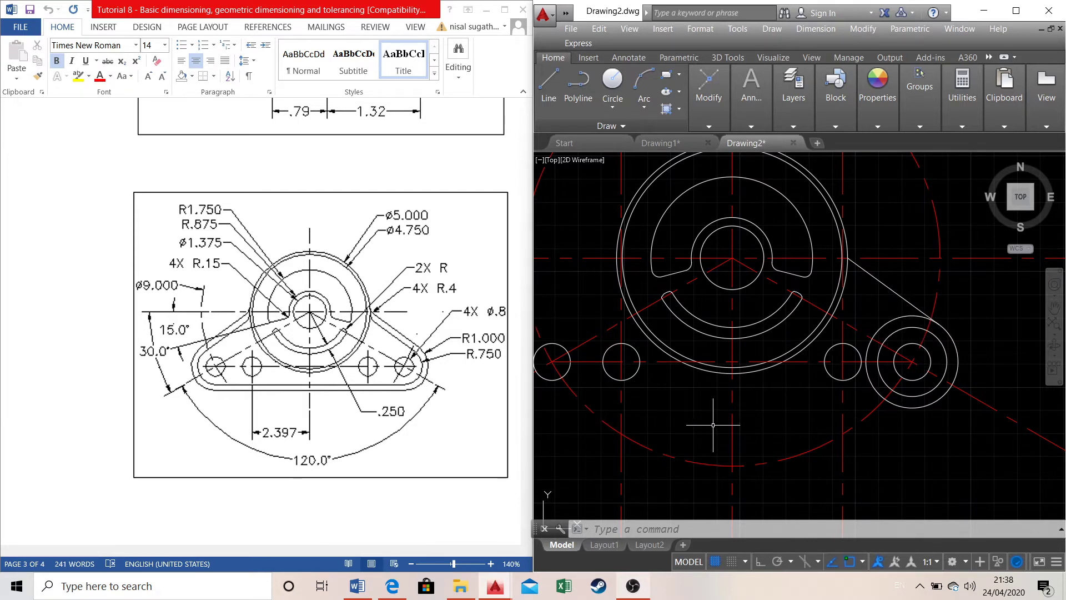
Mirror the radius 1 and 0.75 circles and the tangent line about the middle vertical center line, keeping the source objects
{"action": "scroll", "coordinate": [955, 329], "scroll_direction": "up", "scroll_amount": 2}
{"action": "scroll", "coordinate": [952, 331], "scroll_direction": "down", "scroll_amount": 4}
{"action": "scroll", "coordinate": [679, 349], "scroll_direction": "up", "scroll_amount": 2}
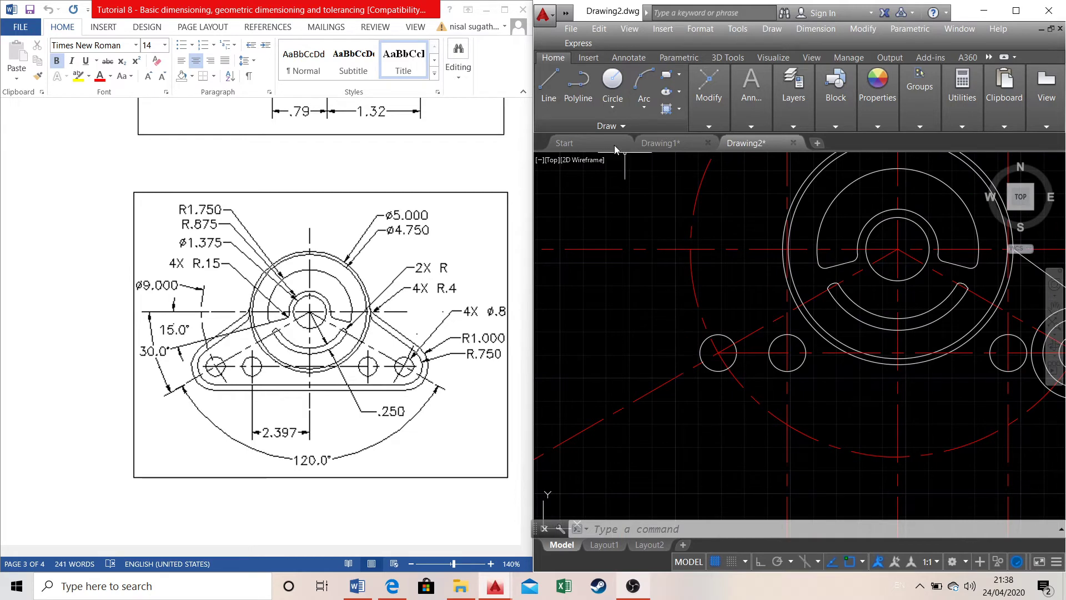
{"action": "scroll", "coordinate": [868, 311], "scroll_direction": "down", "scroll_amount": 2}
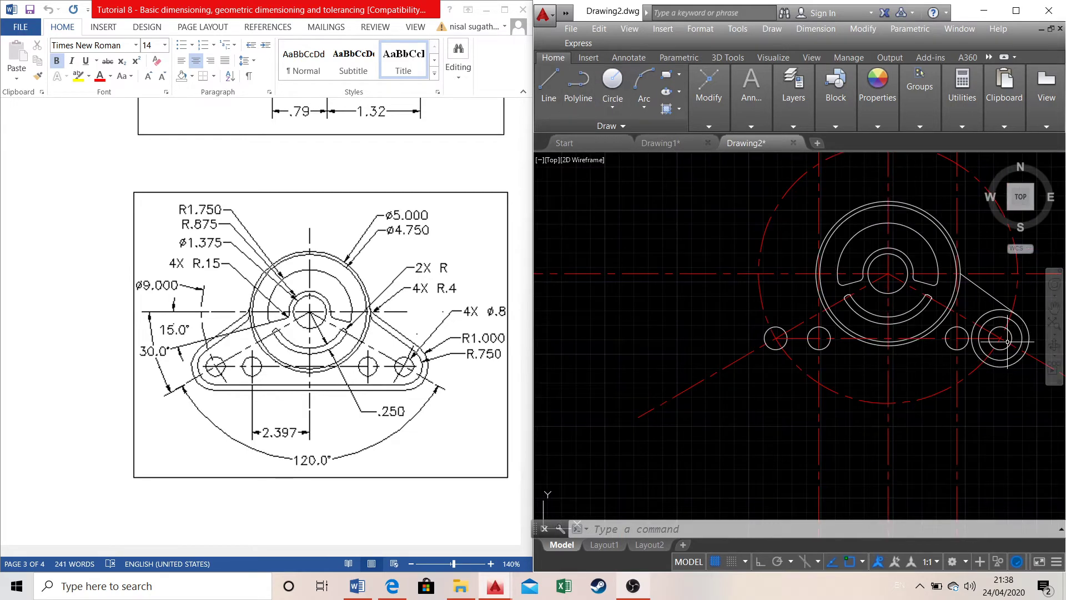
{"action": "left_click", "coordinate": [1023, 329]}
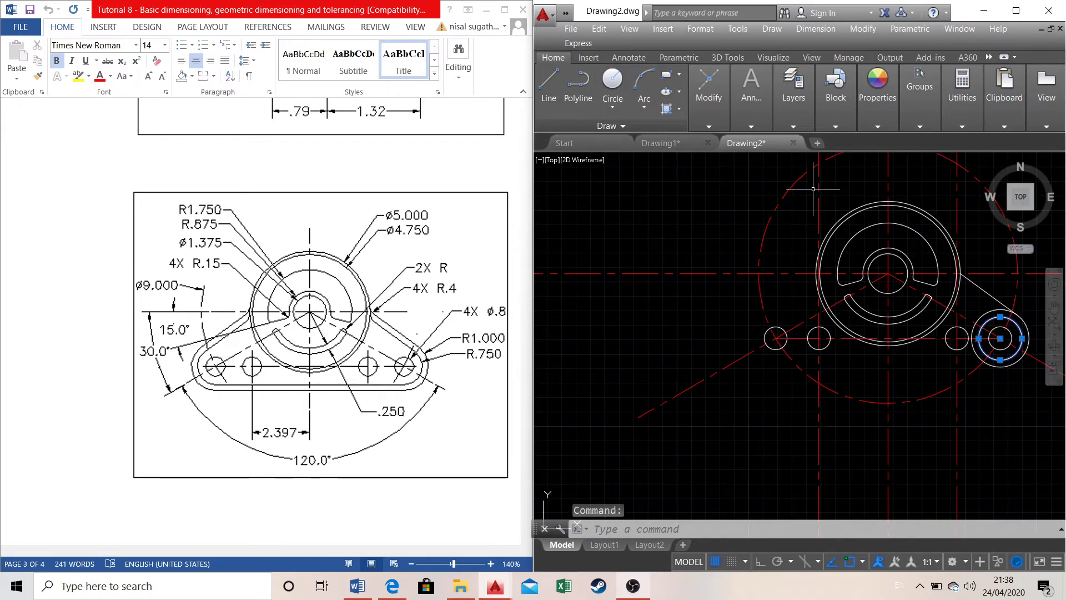
{"action": "left_click", "coordinate": [1019, 319]}
{"action": "left_click", "coordinate": [989, 294]}
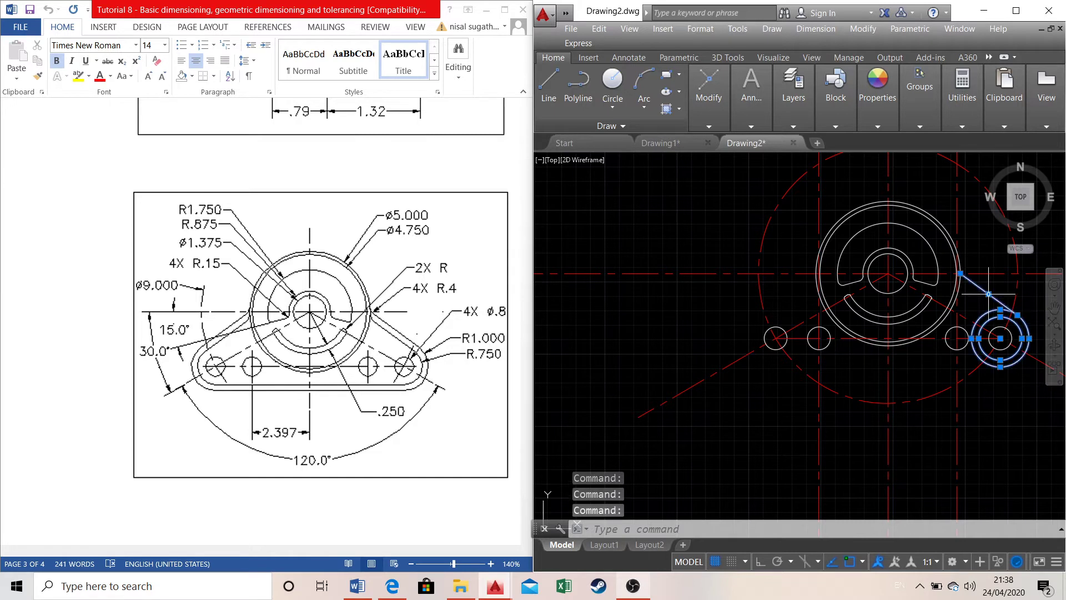
{"action": "mouse_move", "coordinate": [708, 118]}
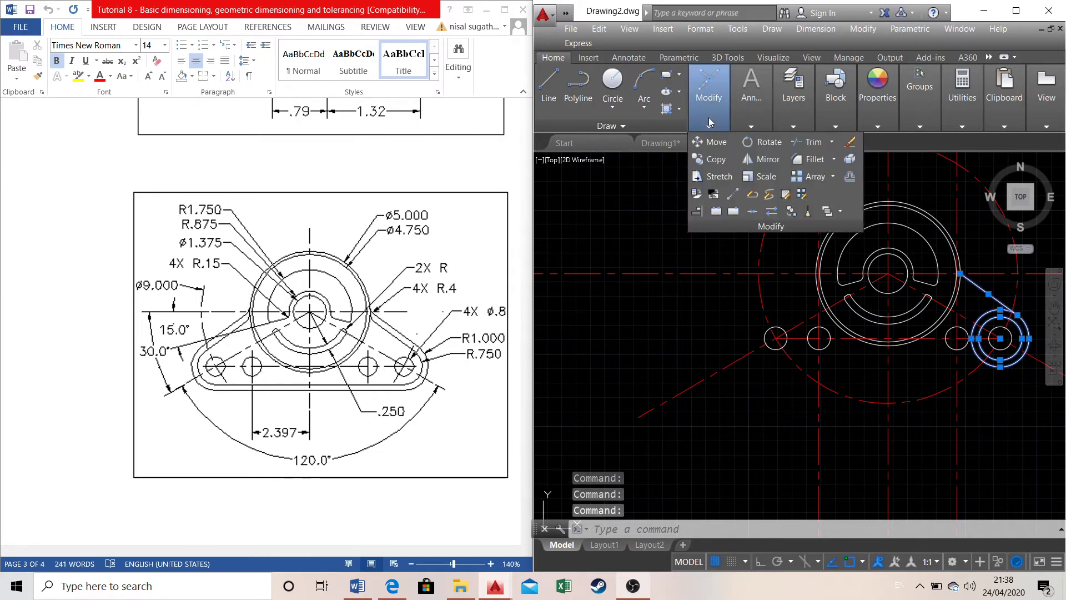
{"action": "left_click", "coordinate": [768, 158]}
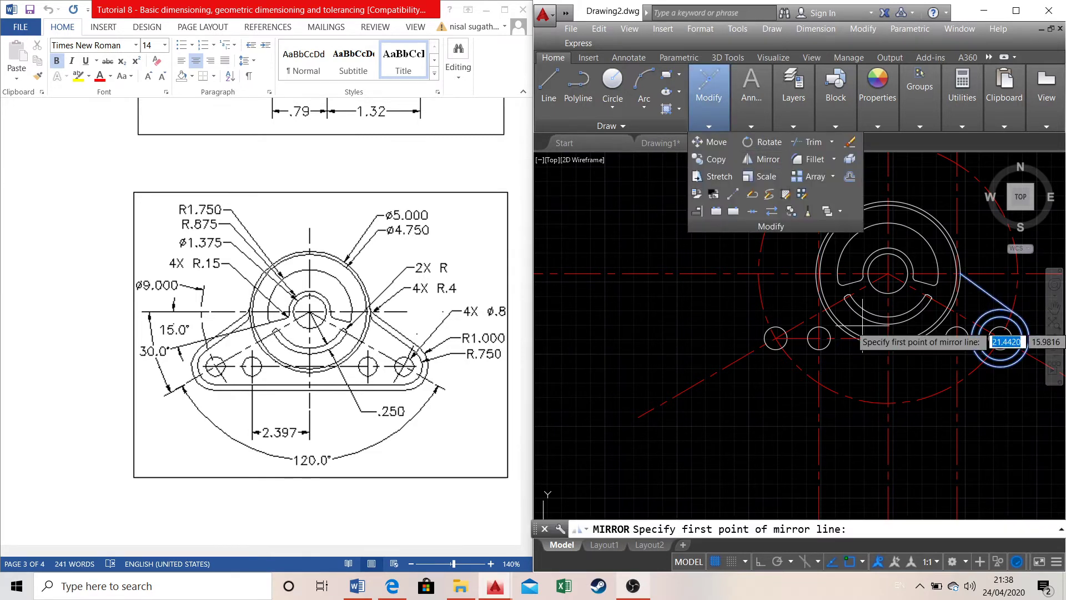
{"action": "left_click", "coordinate": [888, 446]}
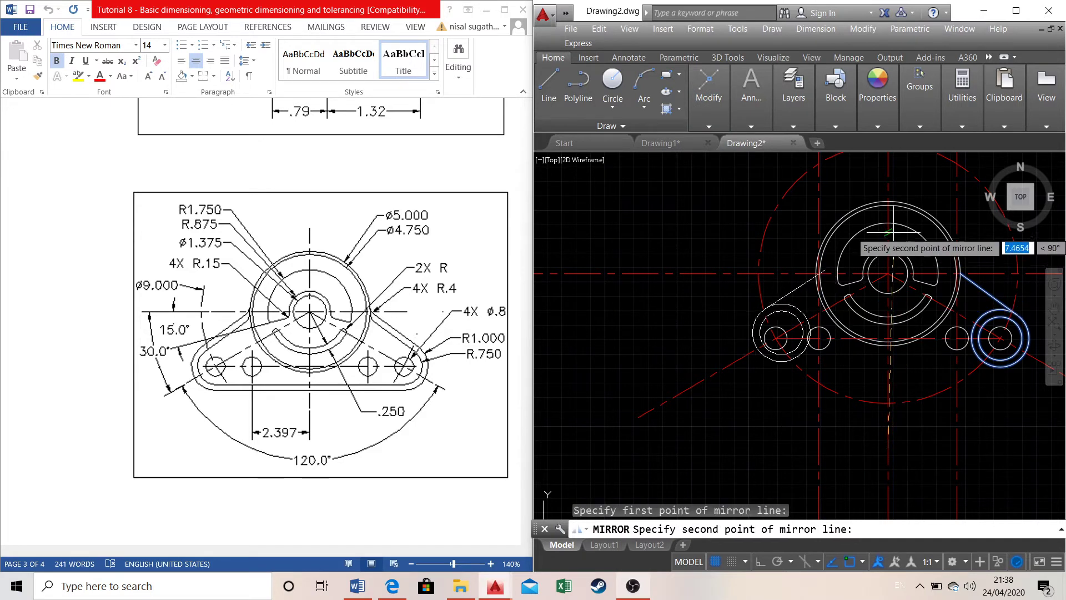
{"action": "left_click", "coordinate": [888, 187]}
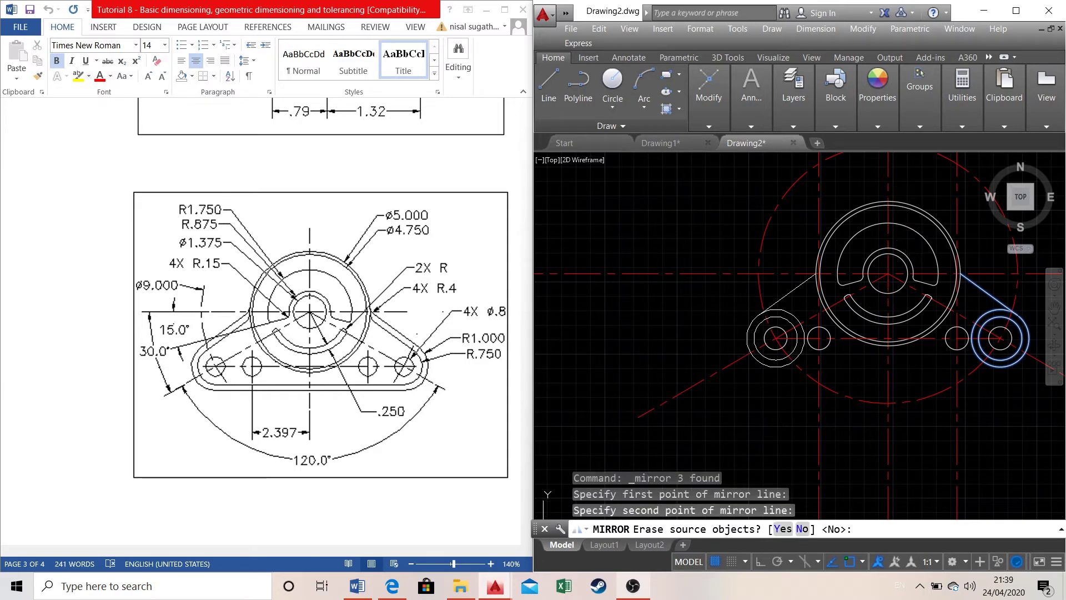
{"action": "key", "text": "Return"}
Draw a horizontal line joining the bottom quadrants of the two radius 1 end circles
{"action": "scroll", "coordinate": [845, 298], "scroll_direction": "up", "scroll_amount": 6}
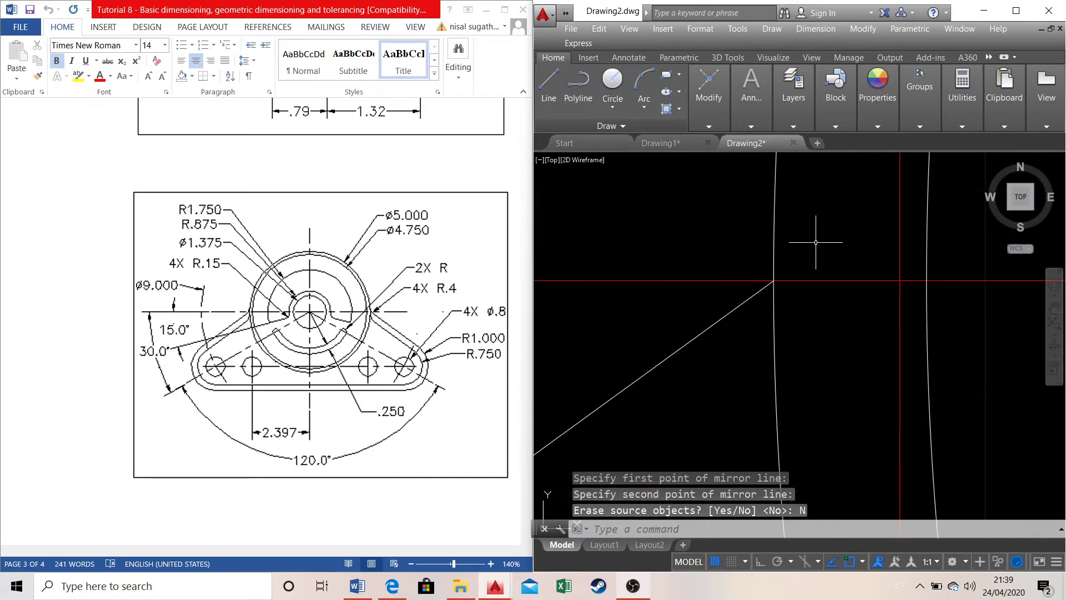
{"action": "scroll", "coordinate": [814, 243], "scroll_direction": "down", "scroll_amount": 5}
{"action": "scroll", "coordinate": [777, 267], "scroll_direction": "up", "scroll_amount": 1}
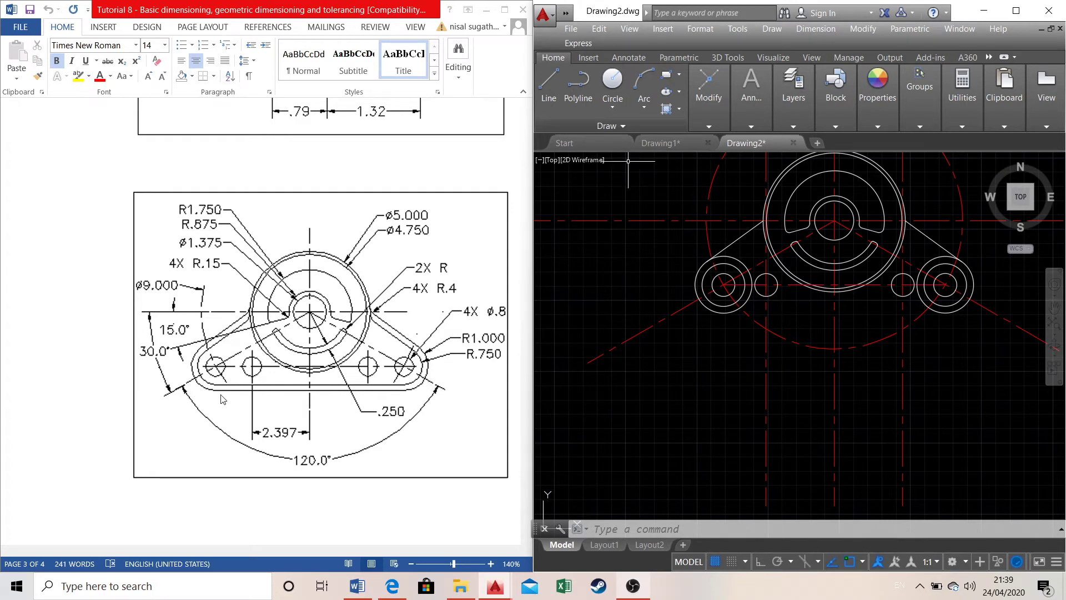
{"action": "left_click", "coordinate": [548, 83]}
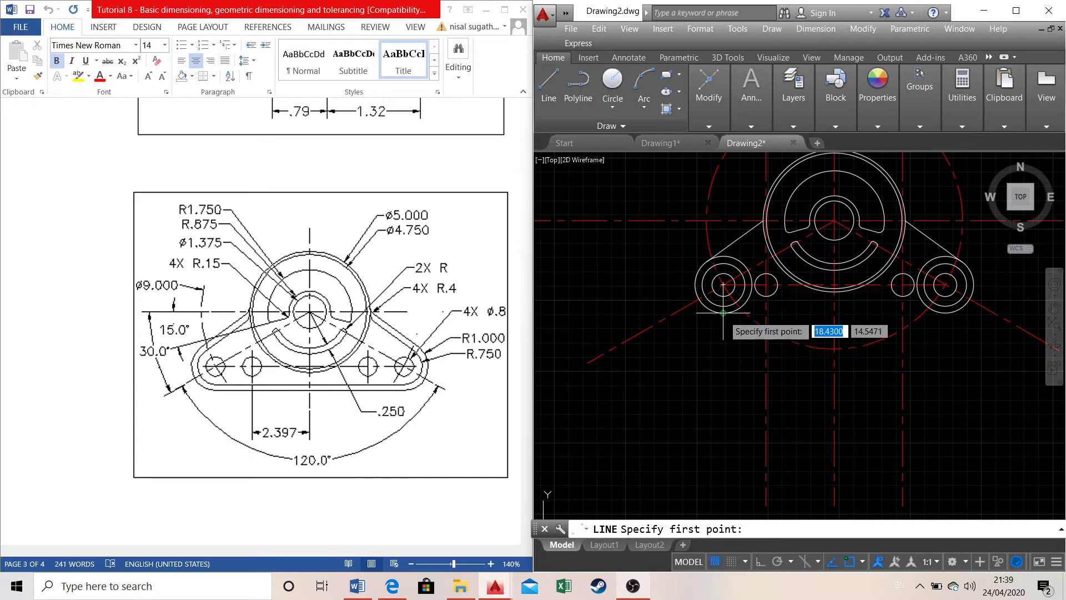
{"action": "left_click", "coordinate": [723, 314]}
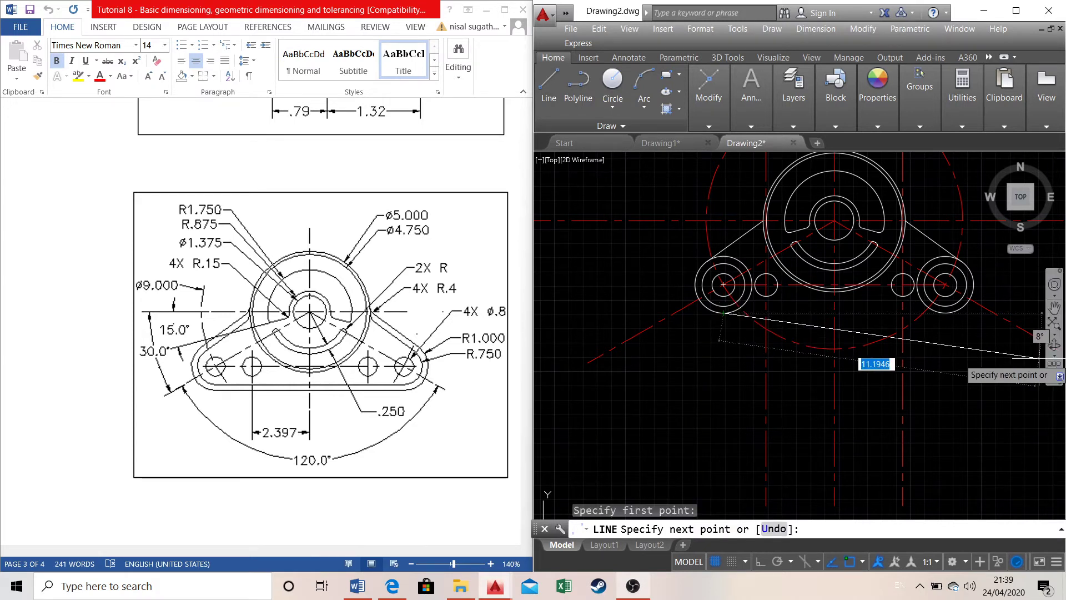
{"action": "left_click", "coordinate": [945, 313]}
{"action": "key", "text": "Escape"}
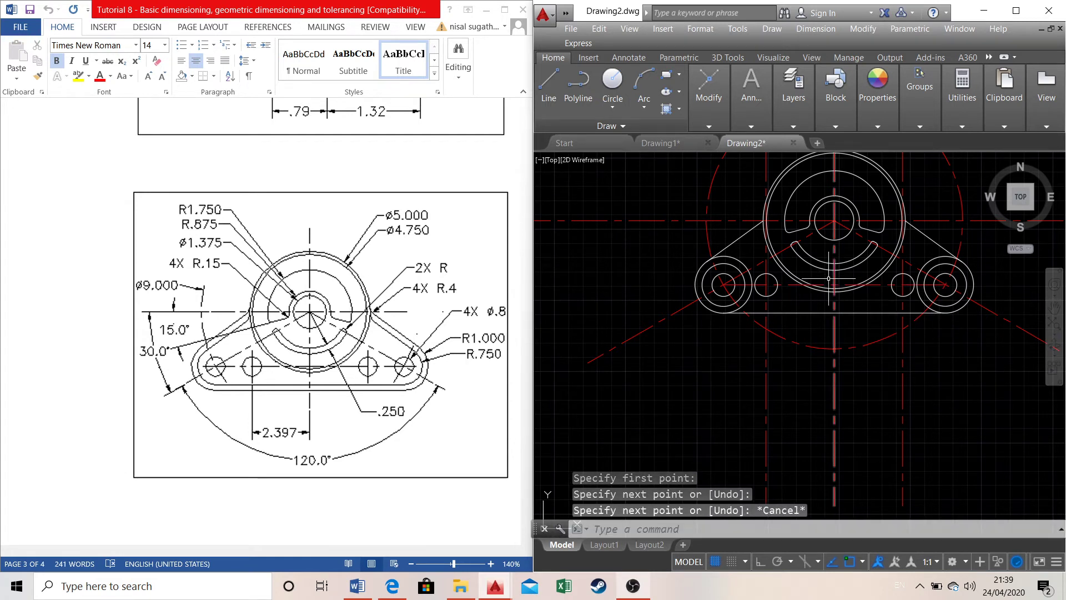
Draw a horizontal line joining the bottom quadrants of the two radius 0.75 end circles
{"action": "left_click", "coordinate": [548, 83]}
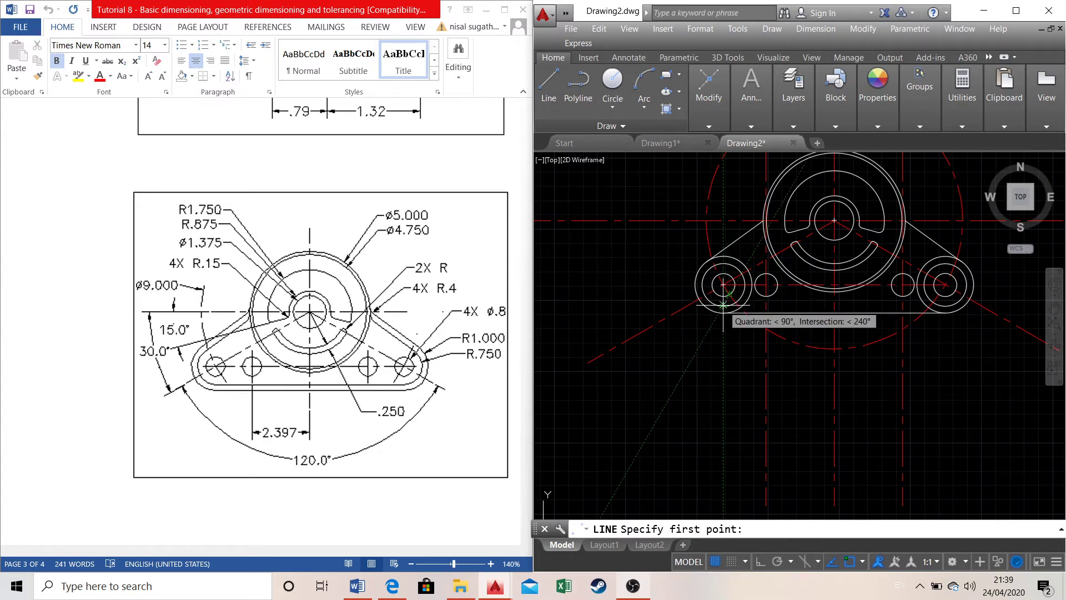
{"action": "left_click", "coordinate": [724, 305]}
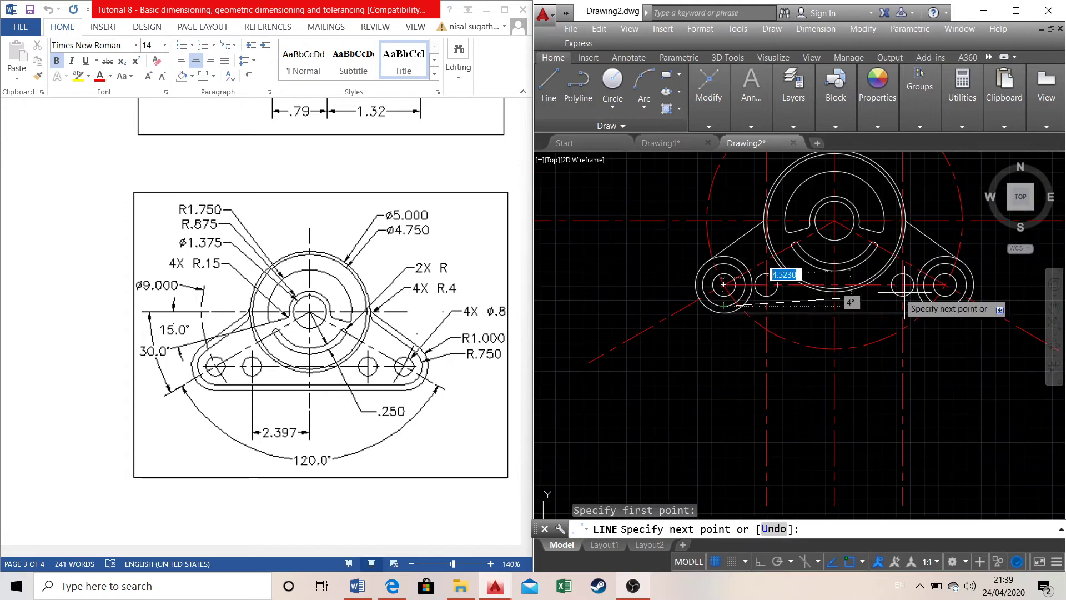
{"action": "scroll", "coordinate": [945, 305], "scroll_direction": "up", "scroll_amount": 2}
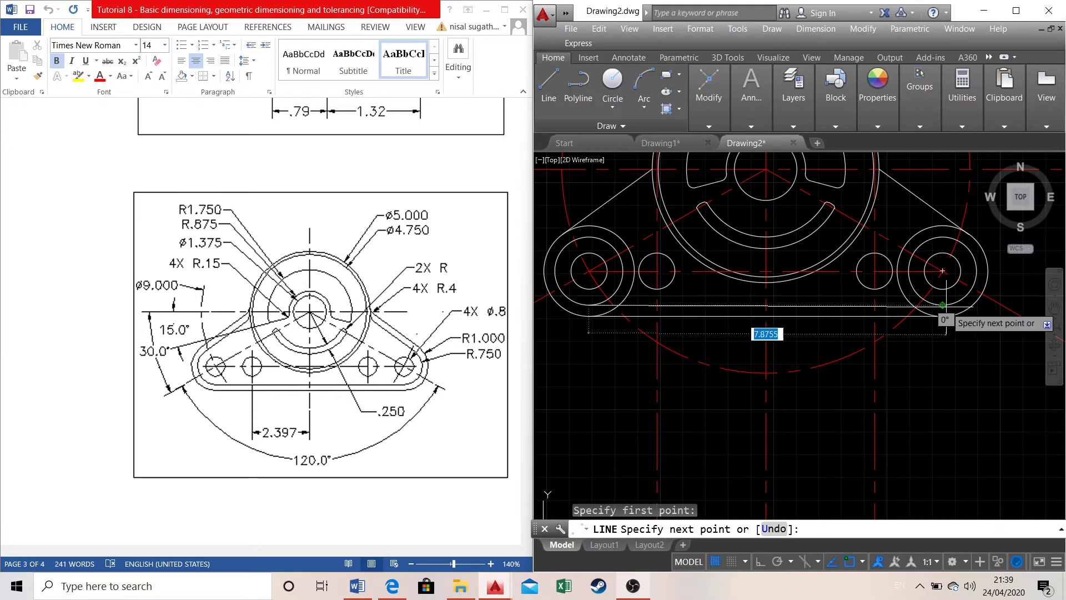
{"action": "left_click", "coordinate": [942, 305]}
{"action": "key", "text": "Escape"}
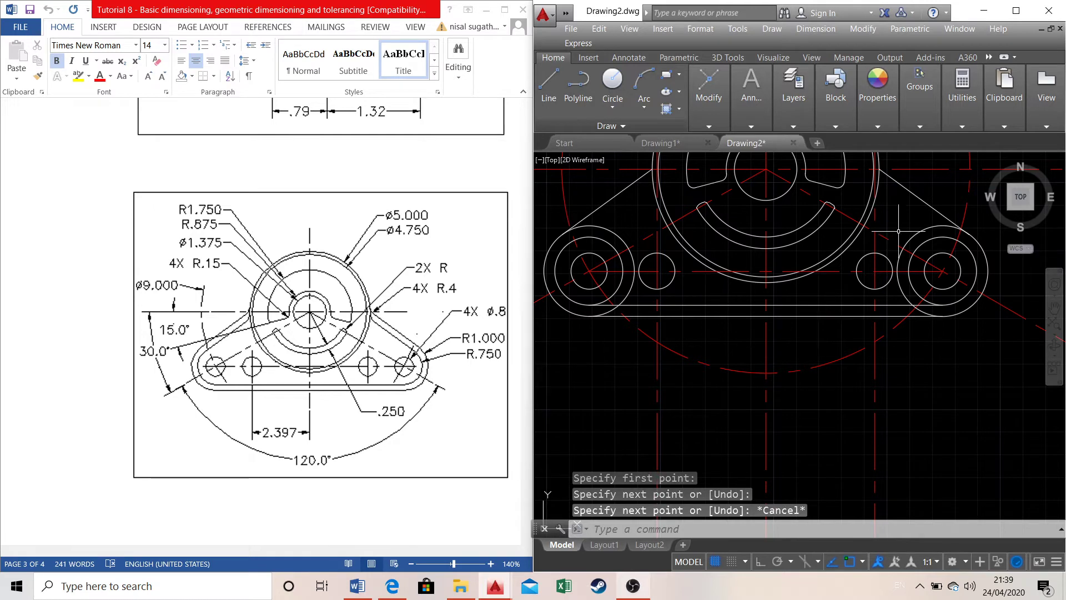
Draw a line from the large outer circle's right quadrant, tangent to the right radius 0.75 circle's upper right side
{"action": "scroll", "coordinate": [921, 304], "scroll_direction": "down", "scroll_amount": 2}
{"action": "scroll", "coordinate": [980, 197], "scroll_direction": "up", "scroll_amount": 4}
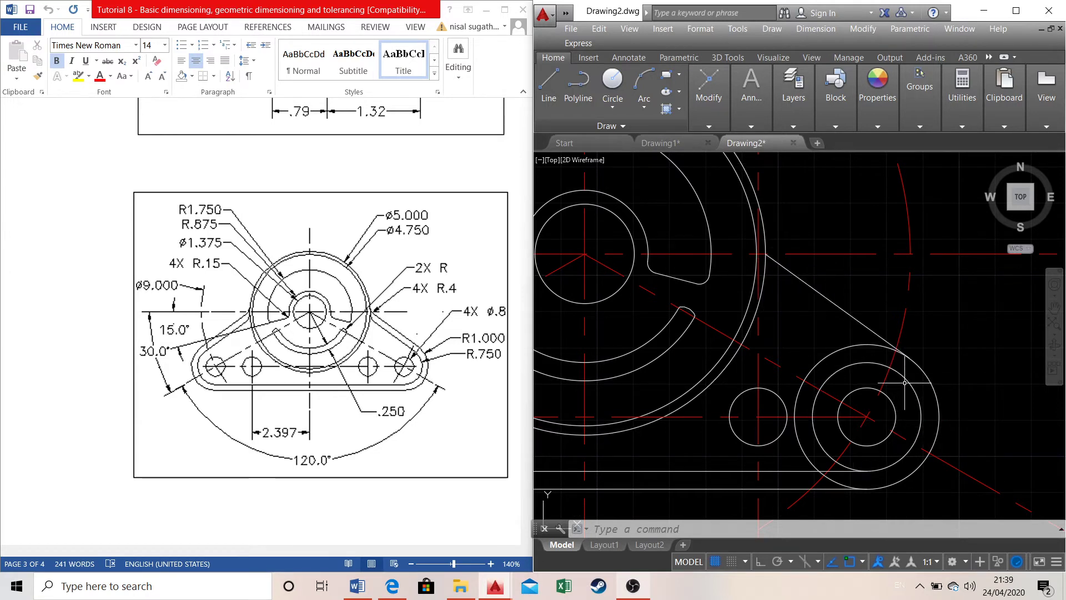
{"action": "left_click", "coordinate": [549, 83]}
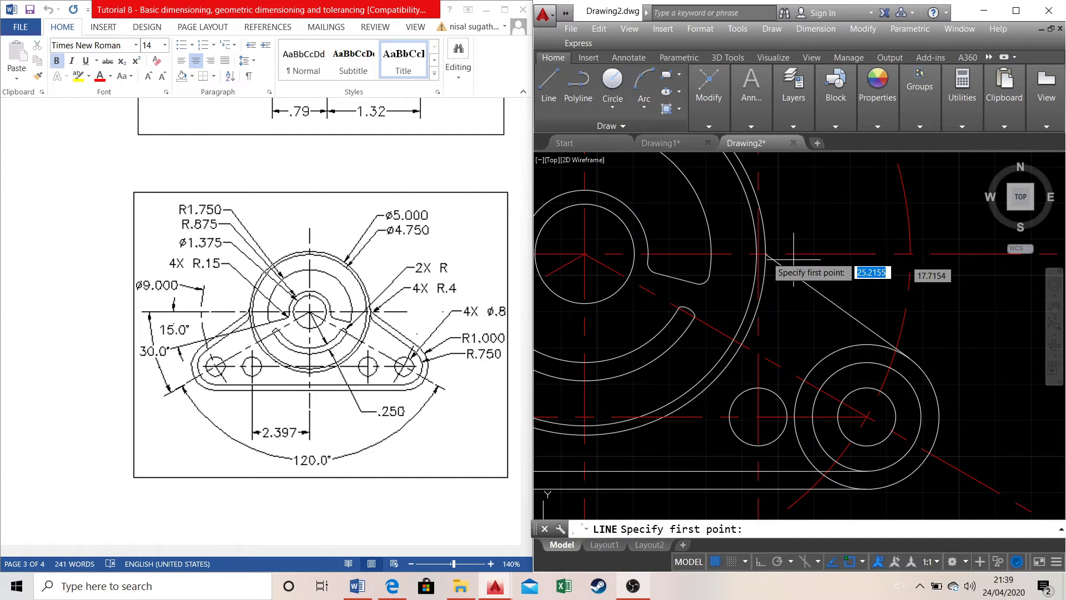
{"action": "left_click", "coordinate": [765, 254]}
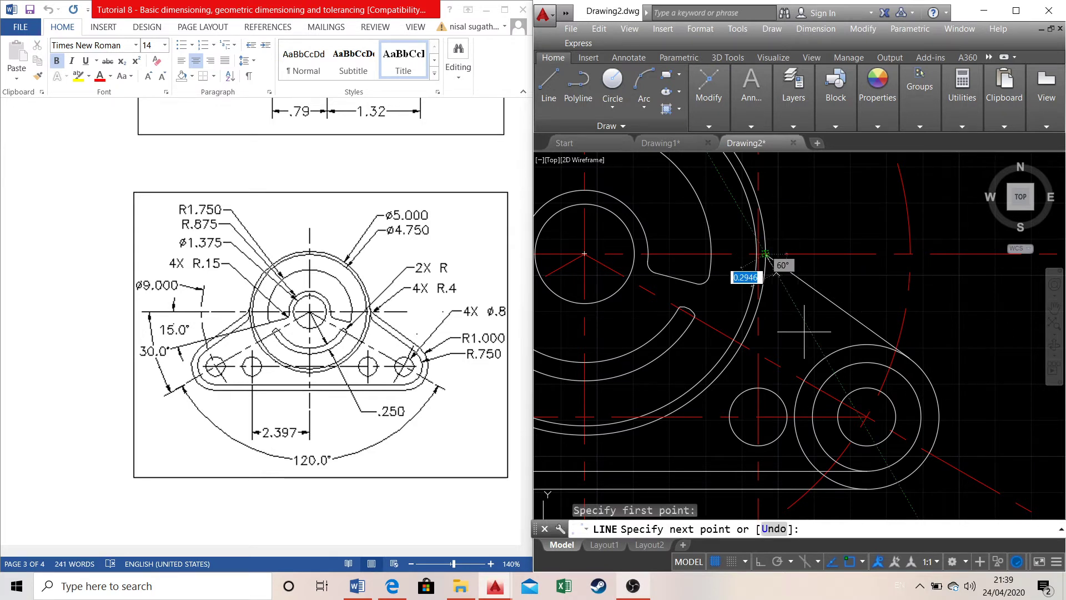
{"action": "left_click", "coordinate": [903, 375]}
{"action": "key", "text": "Escape"}
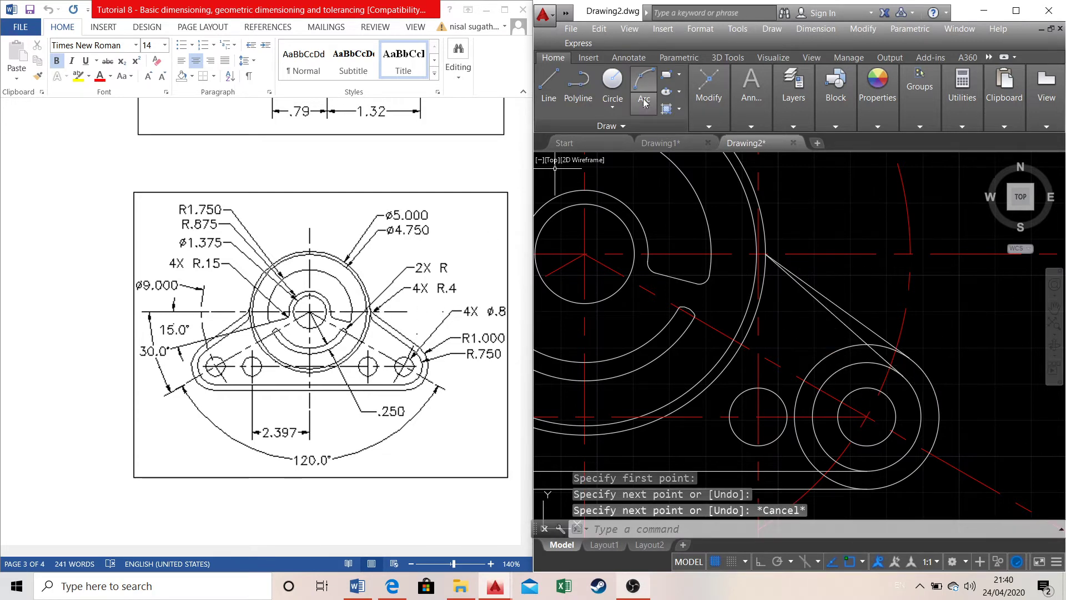
{"action": "left_click", "coordinate": [709, 92]}
{"action": "left_click", "coordinate": [810, 160]}
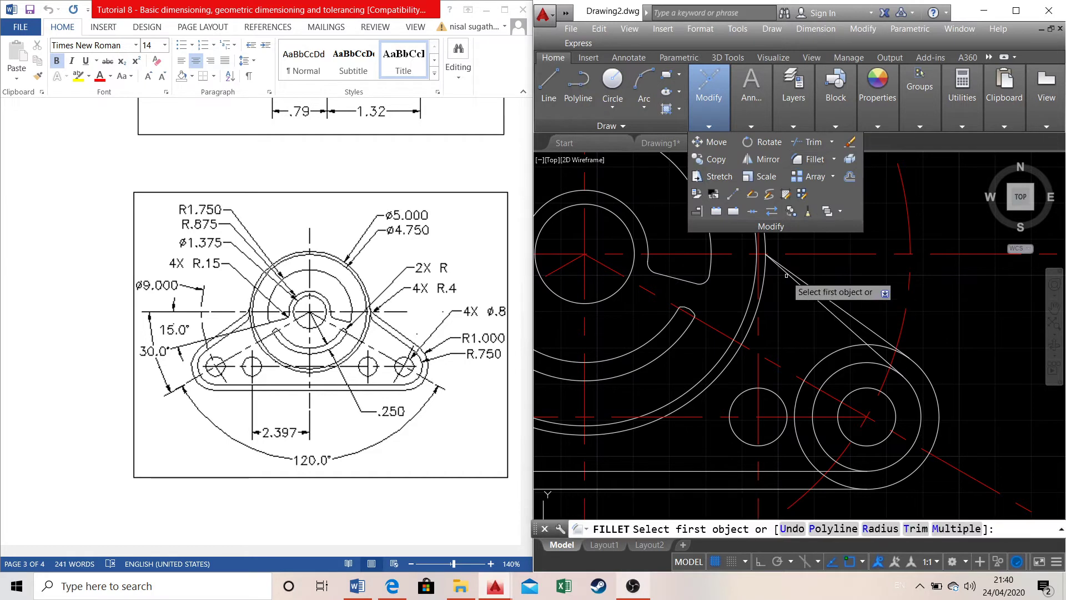
{"action": "left_click", "coordinate": [795, 281]}
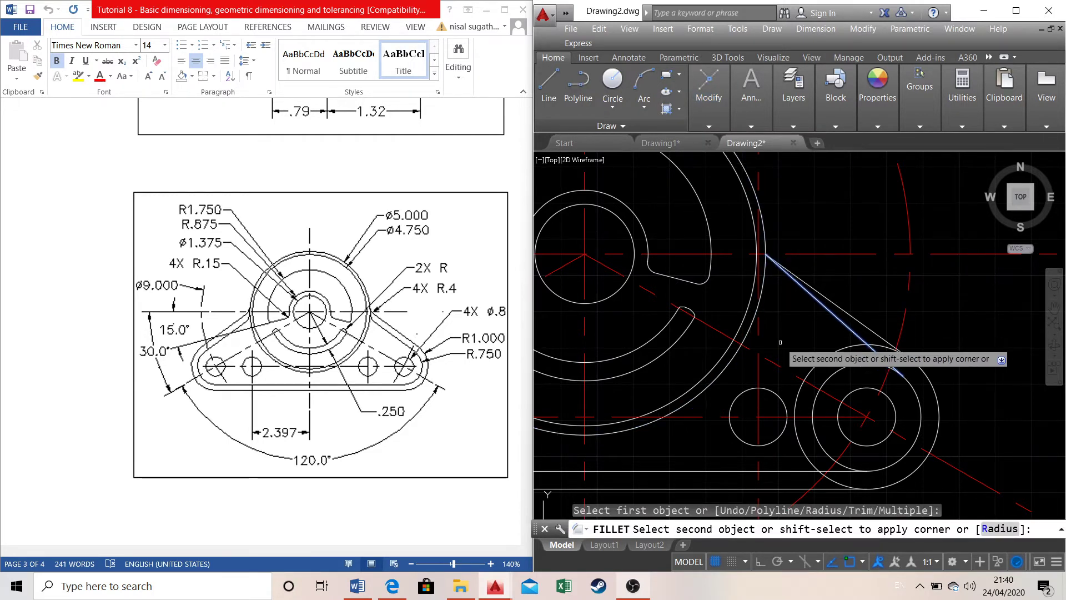
{"action": "key", "text": "Escape"}
Erase the line running from the large outer circle to the right radius 0.75 circle
{"action": "left_click", "coordinate": [843, 325]}
{"action": "right_click", "coordinate": [844, 328]}
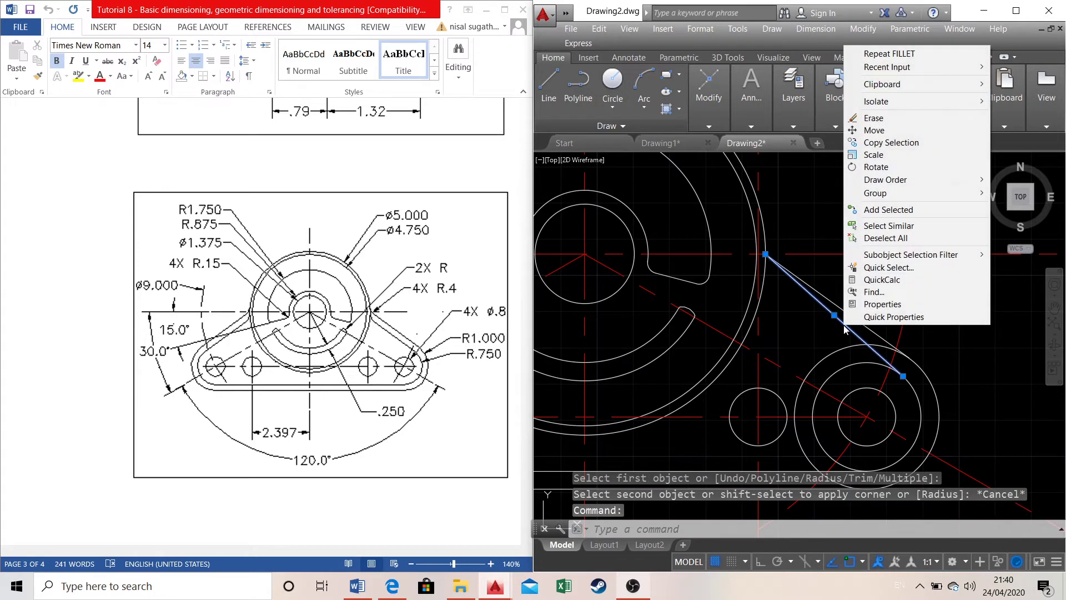
{"action": "left_click", "coordinate": [872, 118]}
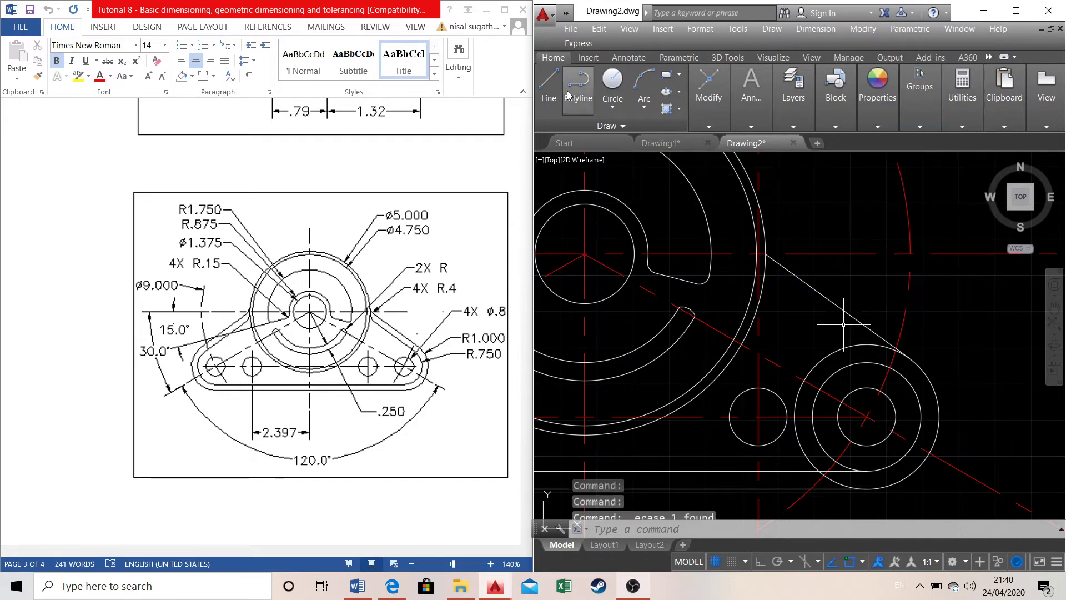
Draw a line from the 4.750-diameter circle's right quadrant, tangent to the right radius 0.75 circle's upper right side
{"action": "left_click", "coordinate": [548, 84]}
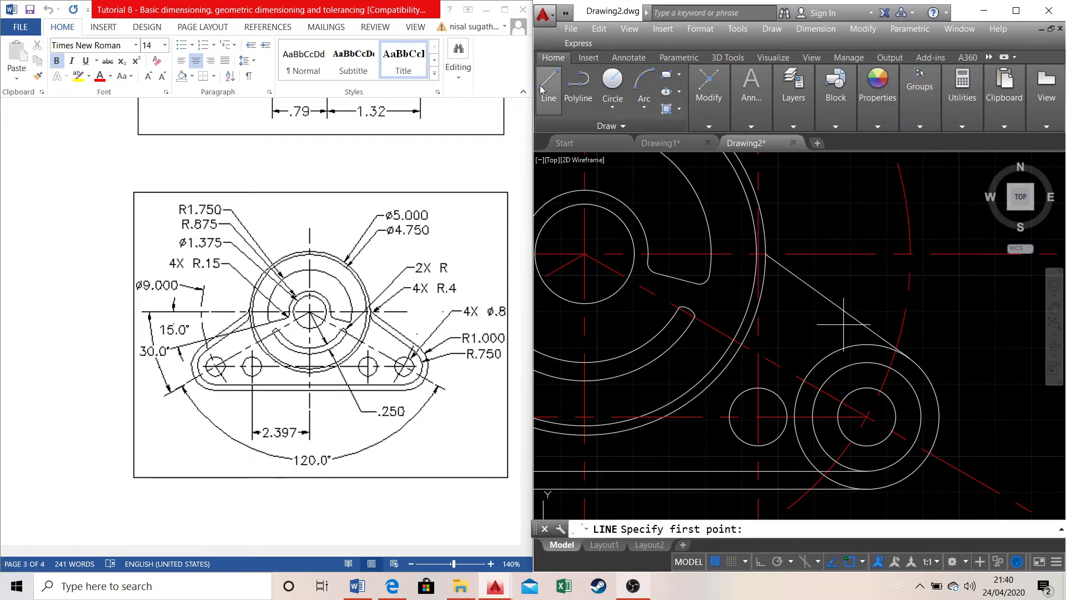
{"action": "left_click", "coordinate": [762, 254]}
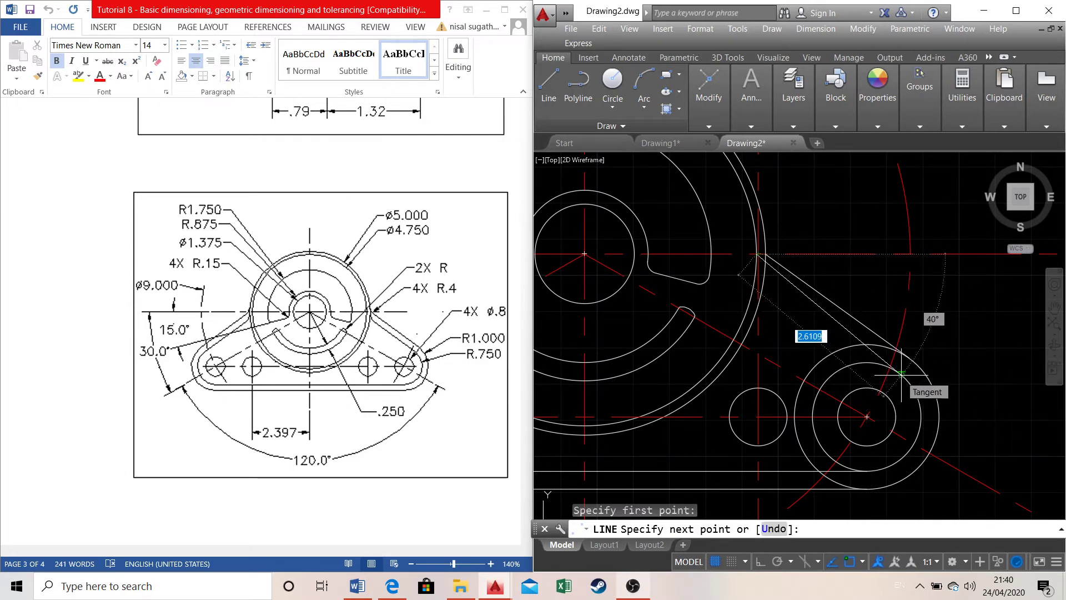
{"action": "left_click", "coordinate": [901, 373]}
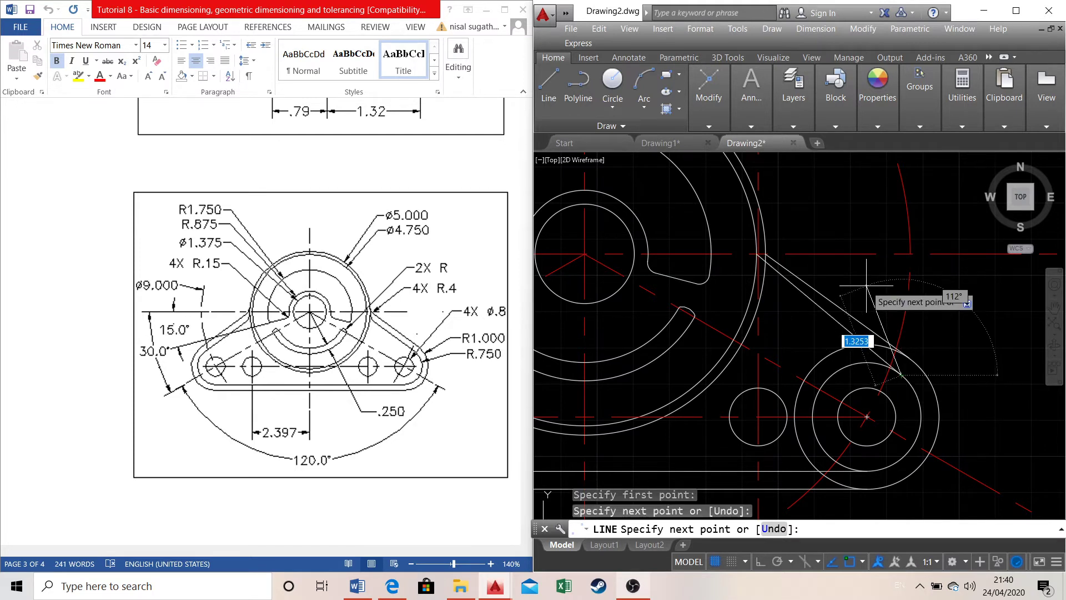
{"action": "key", "text": "Escape"}
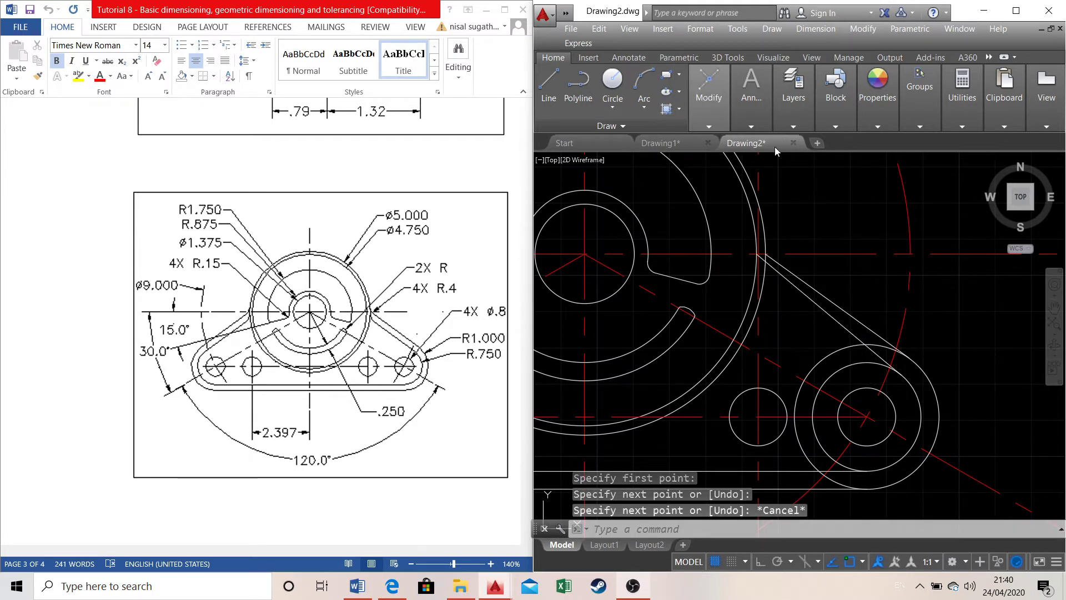
Fillet the inner tangent line against the large 5.000-diameter circle near its right quadrant
{"action": "left_click", "coordinate": [709, 92]}
{"action": "left_click", "coordinate": [806, 158]}
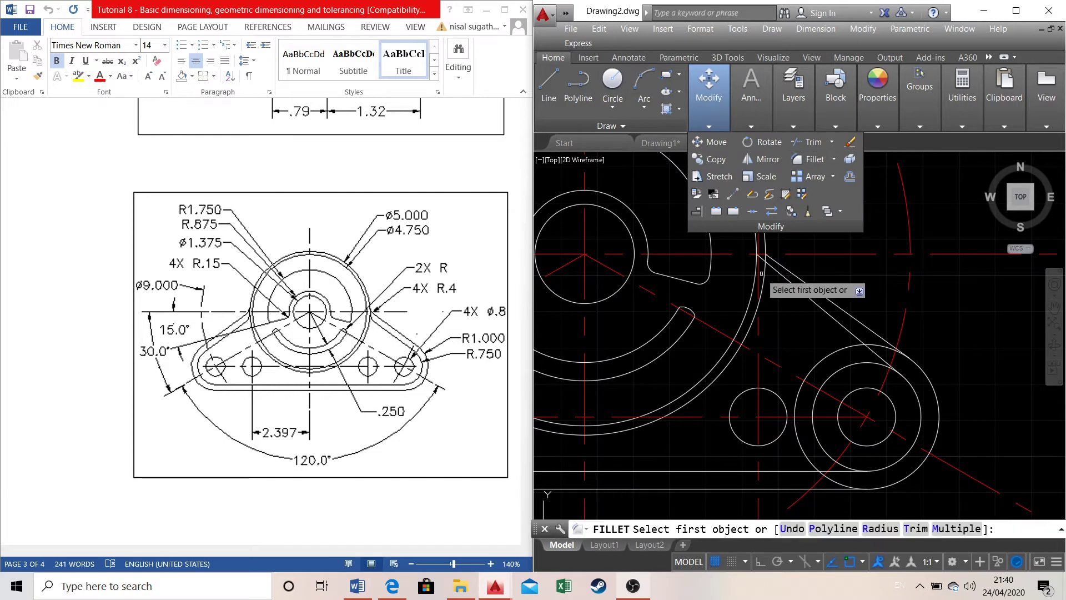
{"action": "left_click", "coordinate": [762, 261]}
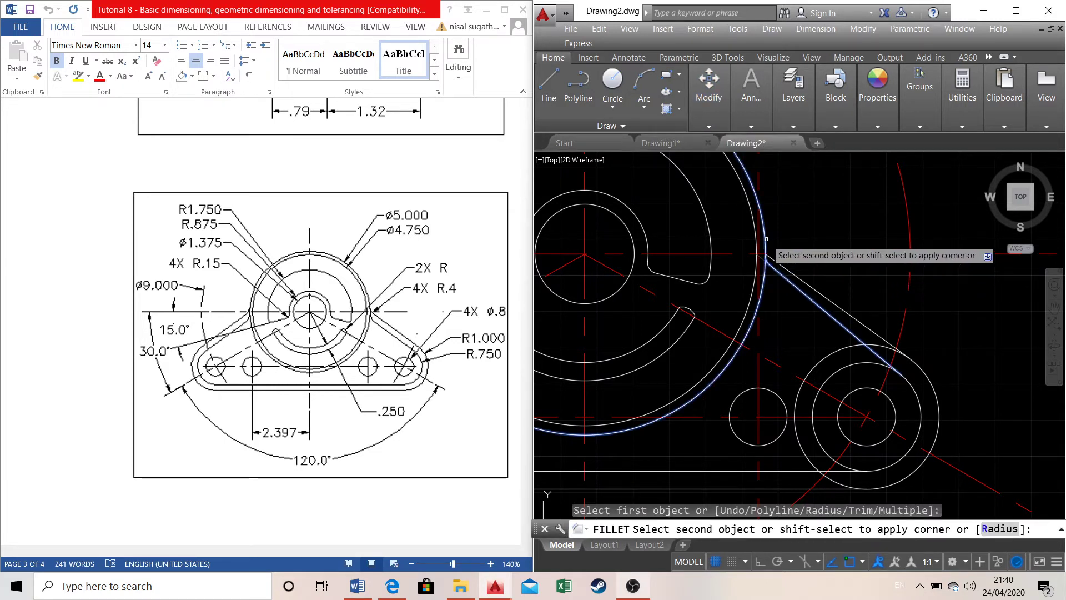
{"action": "left_click", "coordinate": [766, 245]}
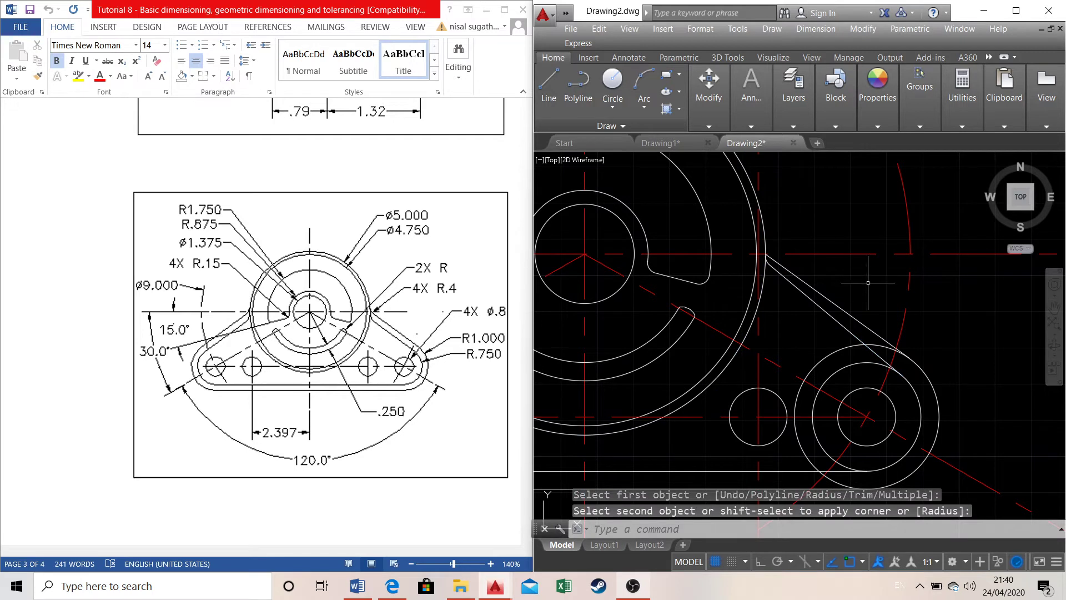
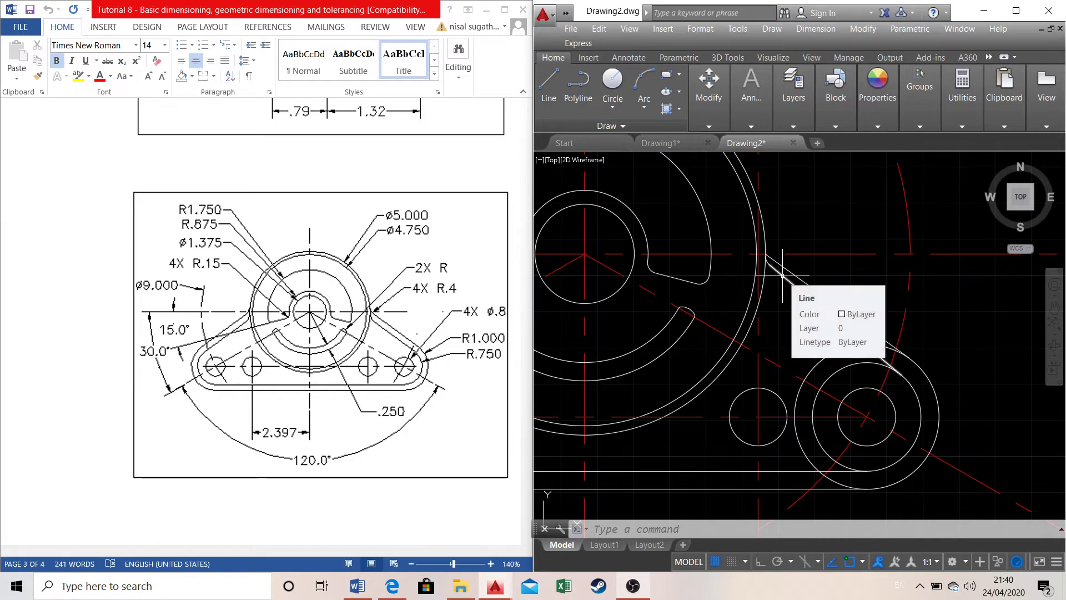
Erase the inner tangent line and the small fillet arc beside the large 5.000-diameter circle's right quadrant
{"action": "left_click", "coordinate": [783, 277]}
{"action": "right_click", "coordinate": [783, 277]}
{"action": "left_click", "coordinate": [805, 348]}
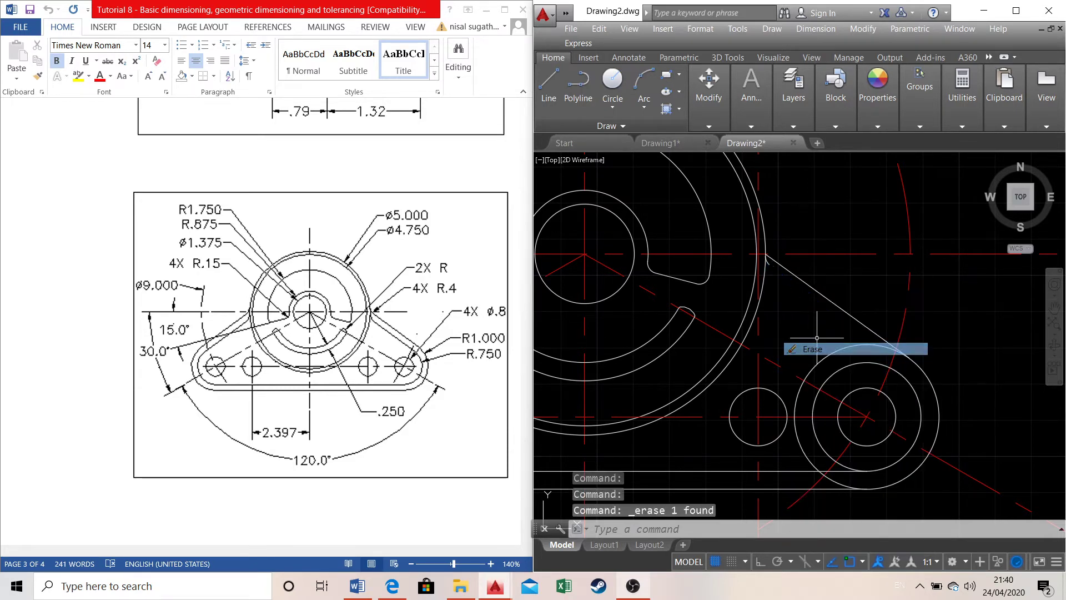
{"action": "scroll", "coordinate": [771, 269], "scroll_direction": "up", "scroll_amount": 3}
{"action": "left_click", "coordinate": [759, 251]}
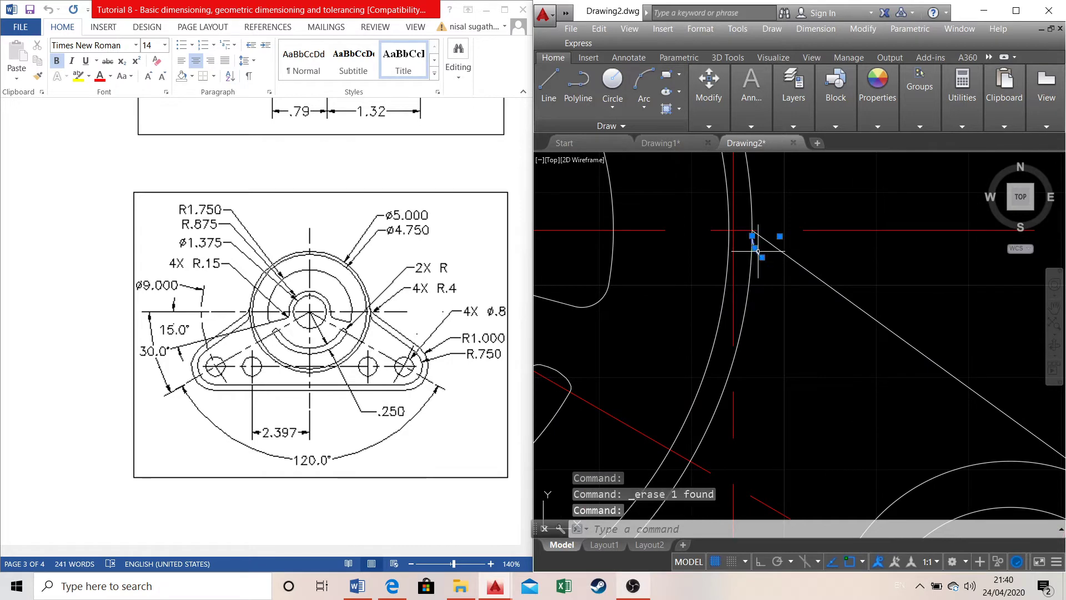
{"action": "right_click", "coordinate": [758, 251]}
{"action": "left_click", "coordinate": [792, 324]}
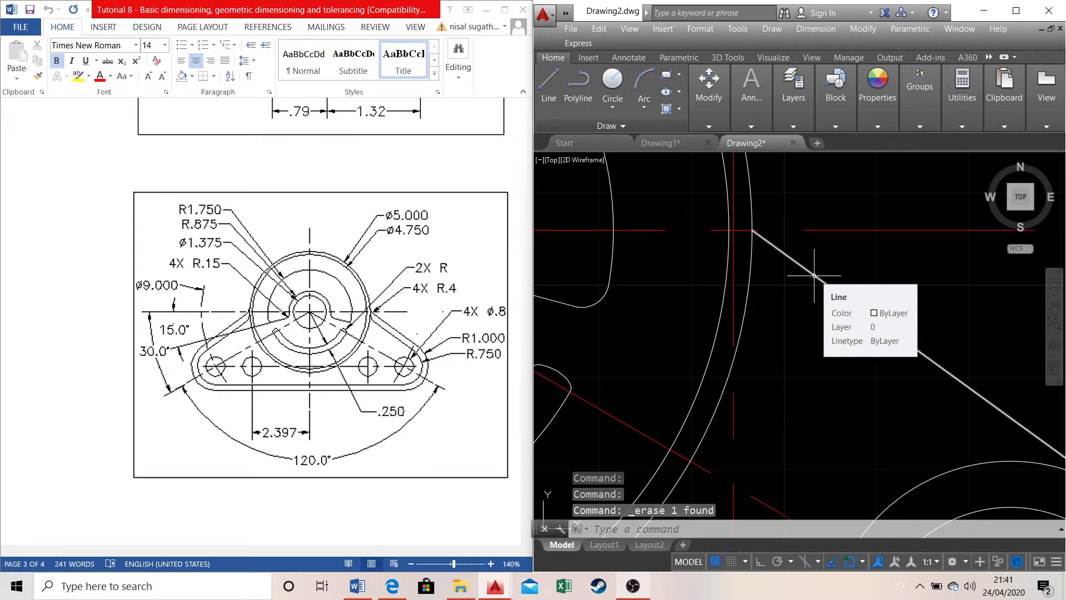
Offset the outer tangent line between the 5.000-diameter circle and the right radius 1.000 circle inward by 0.25
{"action": "scroll", "coordinate": [814, 275], "scroll_direction": "down", "scroll_amount": 3}
{"action": "left_click", "coordinate": [831, 303]}
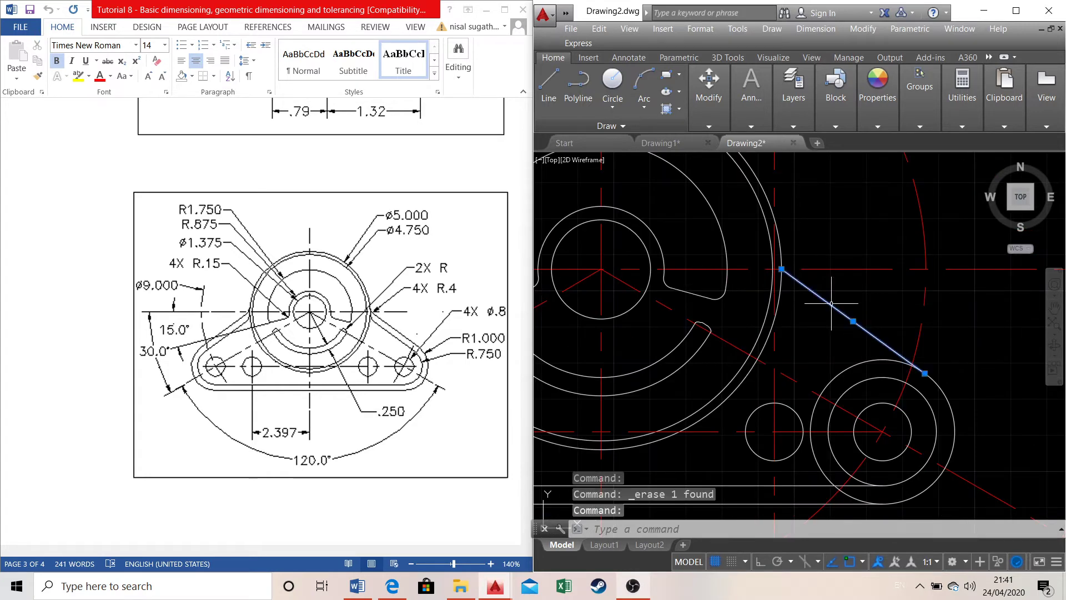
{"action": "left_click", "coordinate": [721, 130]}
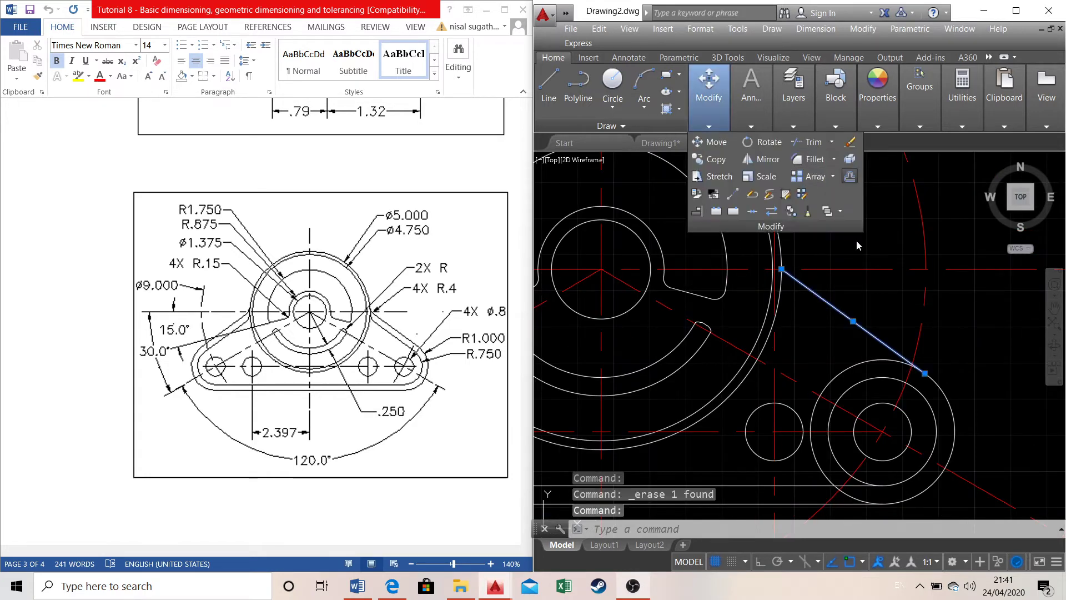
{"action": "left_click", "coordinate": [853, 322]}
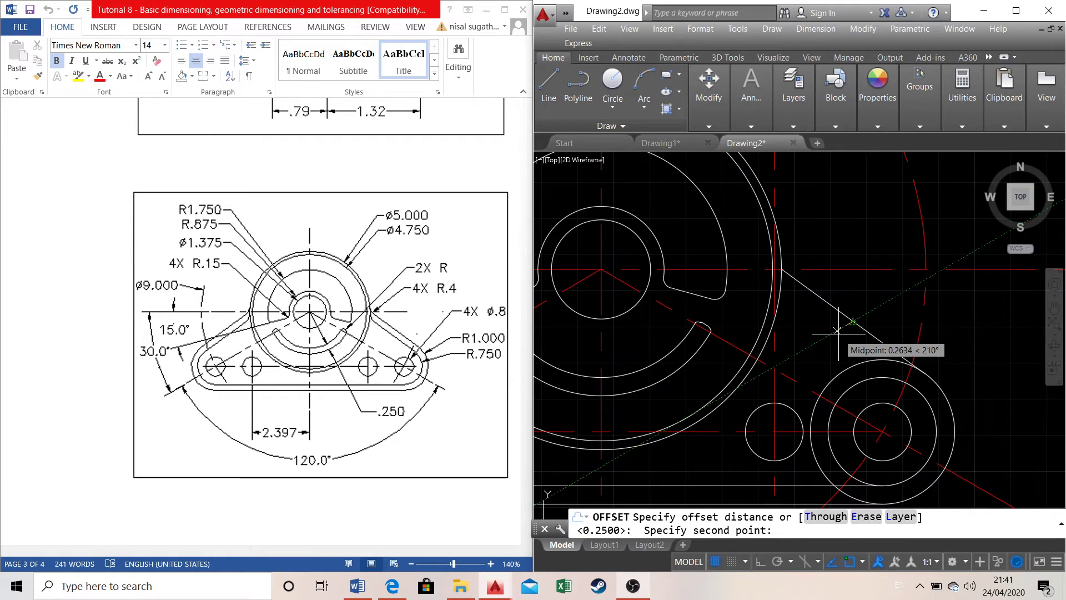
{"action": "type", "text": "0.25"}
{"action": "key", "text": "Return"}
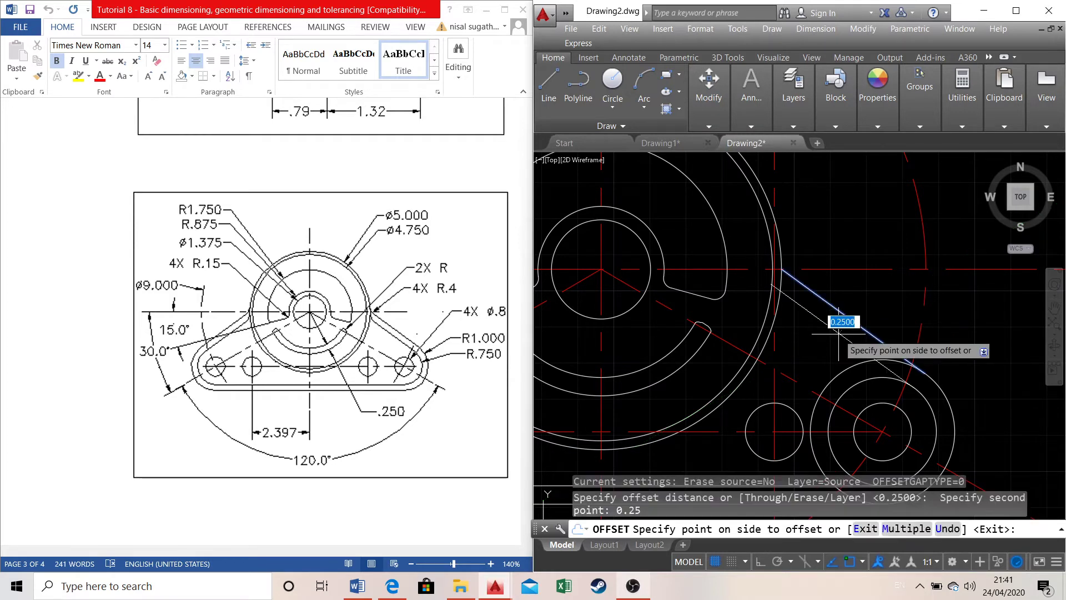
{"action": "left_click", "coordinate": [839, 333]}
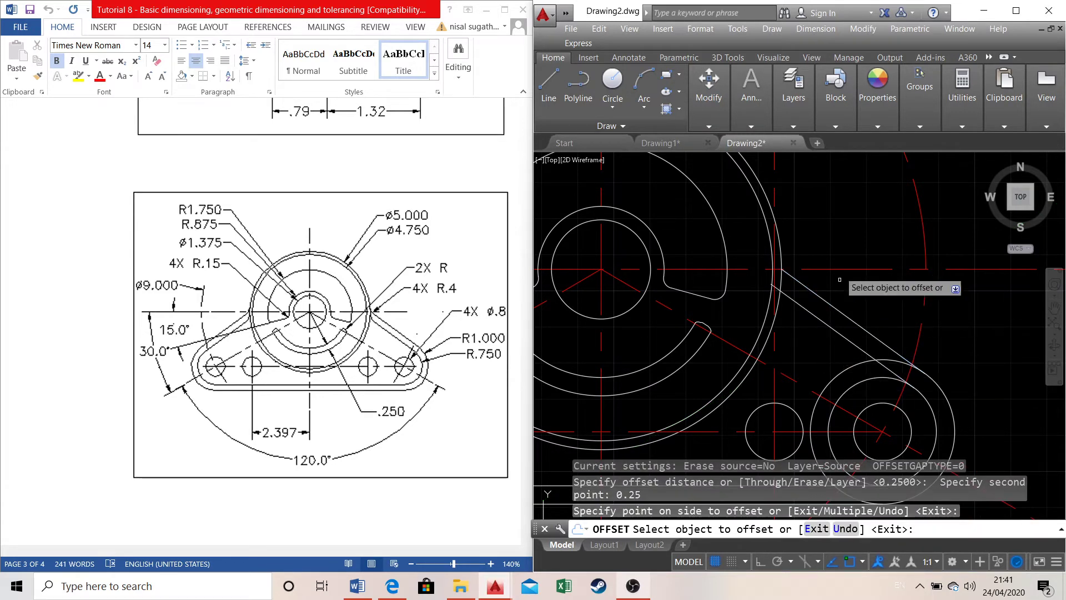
Modify the inner offset line where its upper end crosses the large 5.000-diameter circle
{"action": "scroll", "coordinate": [913, 383], "scroll_direction": "up", "scroll_amount": 2}
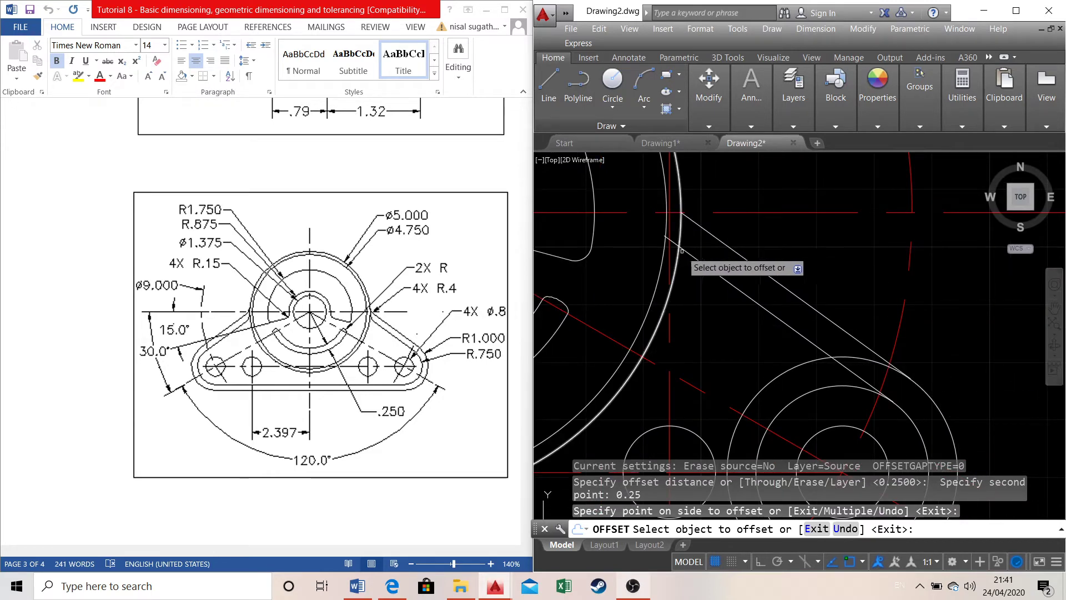
{"action": "left_click", "coordinate": [704, 115]}
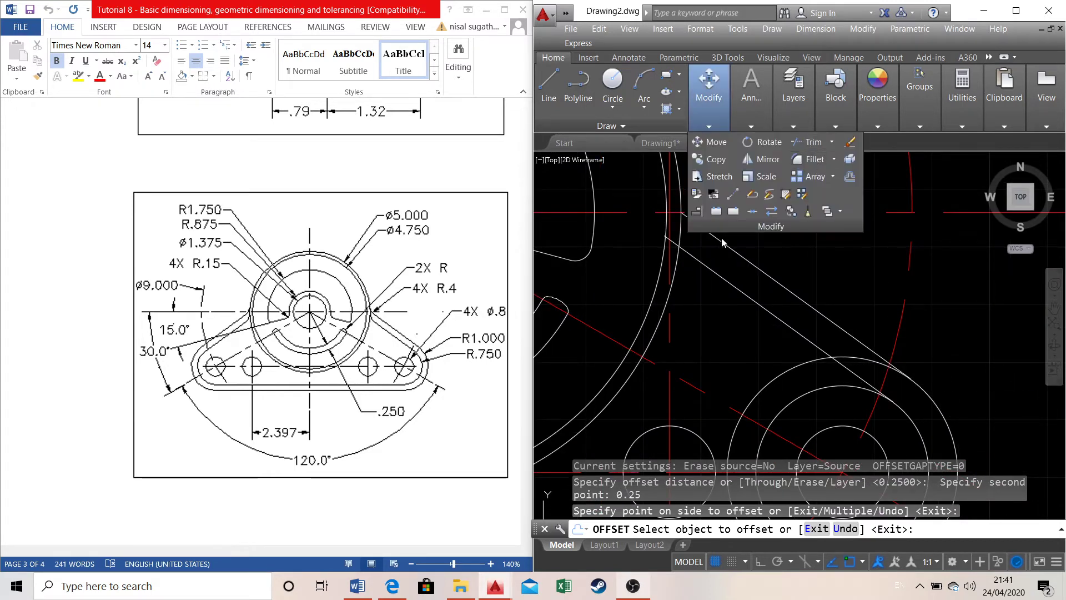
Fillet the corner between the inner slanted line on the right side and the large outer circle
{"action": "left_click", "coordinate": [814, 159]}
{"action": "left_click", "coordinate": [703, 263]}
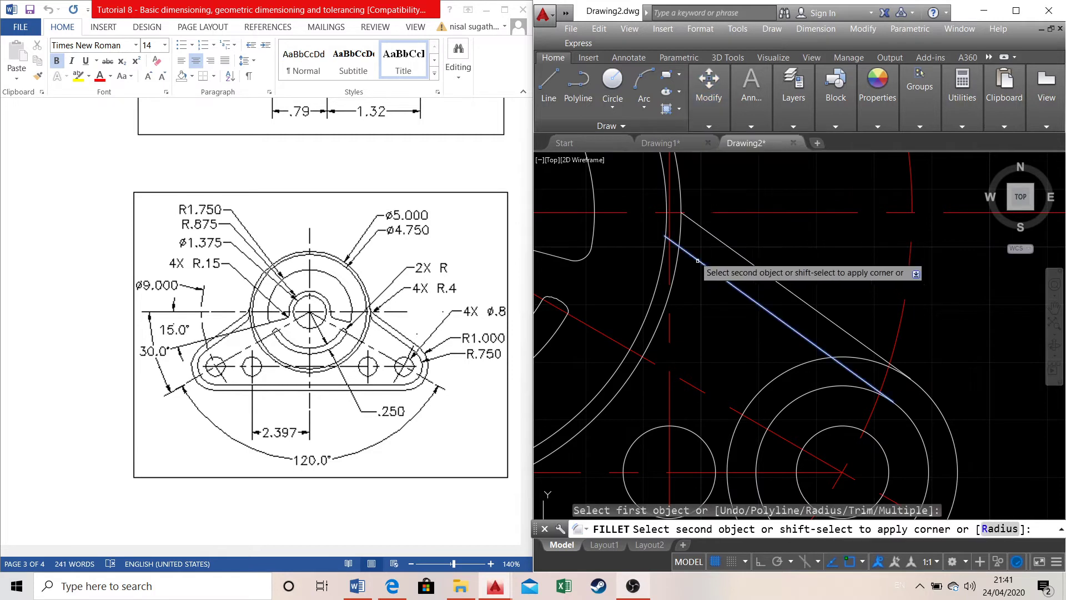
{"action": "left_click", "coordinate": [679, 231]}
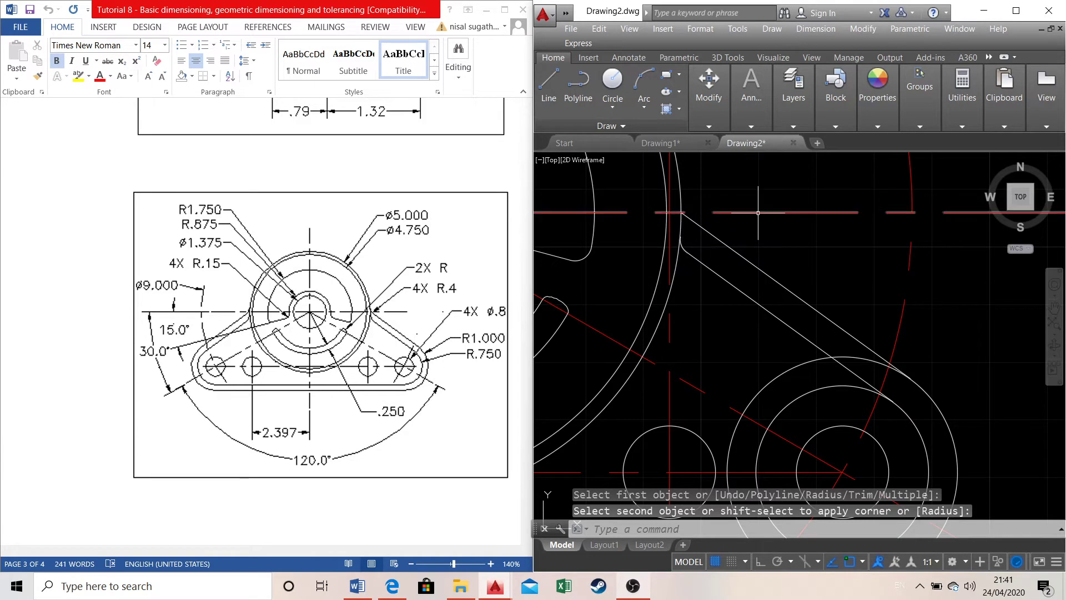
Mirror the right inner slanted line and its fillet arc across the vertical centre line, keeping the source objects
{"action": "scroll", "coordinate": [754, 216], "scroll_direction": "down", "scroll_amount": 4}
{"action": "scroll", "coordinate": [868, 247], "scroll_direction": "down", "scroll_amount": 2}
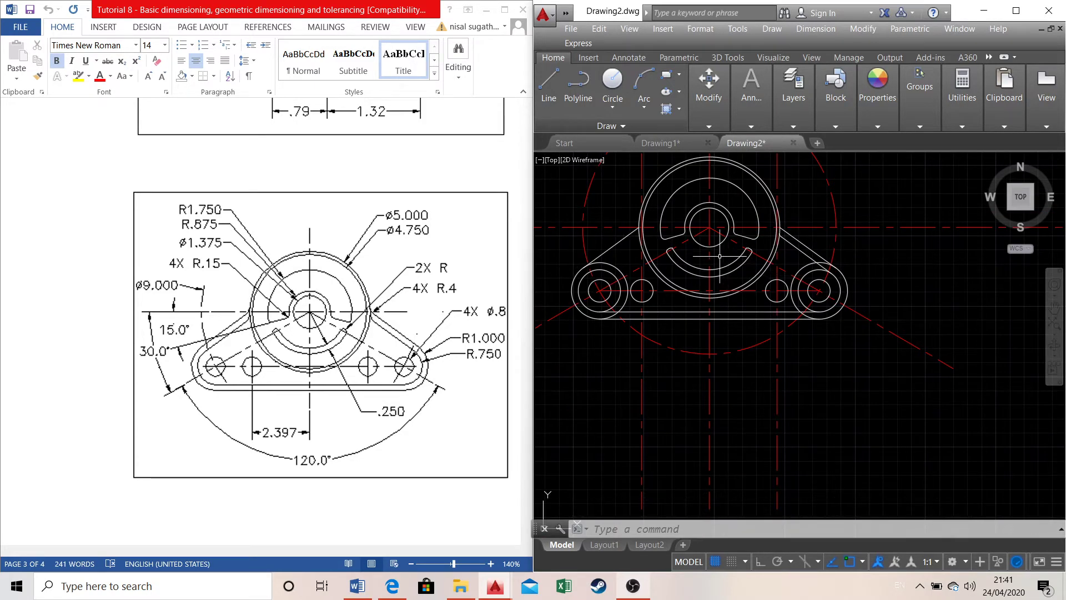
{"action": "scroll", "coordinate": [744, 248], "scroll_direction": "up", "scroll_amount": 1}
{"action": "scroll", "coordinate": [866, 240], "scroll_direction": "down", "scroll_amount": 2}
{"action": "scroll", "coordinate": [761, 221], "scroll_direction": "up", "scroll_amount": 4}
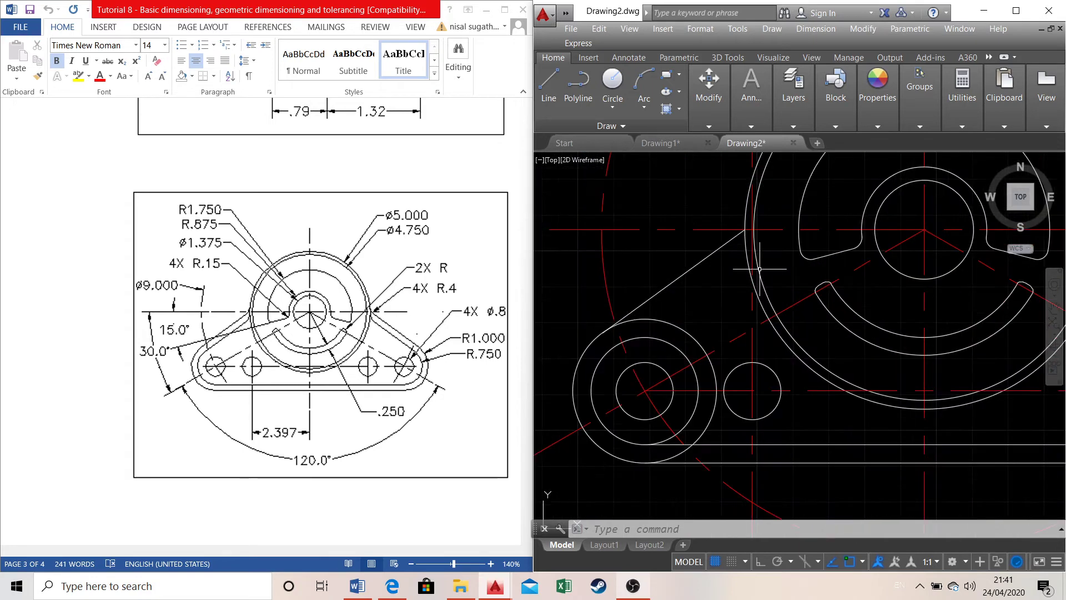
{"action": "left_click", "coordinate": [709, 92]}
{"action": "key", "text": "Escape"}
{"action": "scroll", "coordinate": [737, 293], "scroll_direction": "down", "scroll_amount": 3}
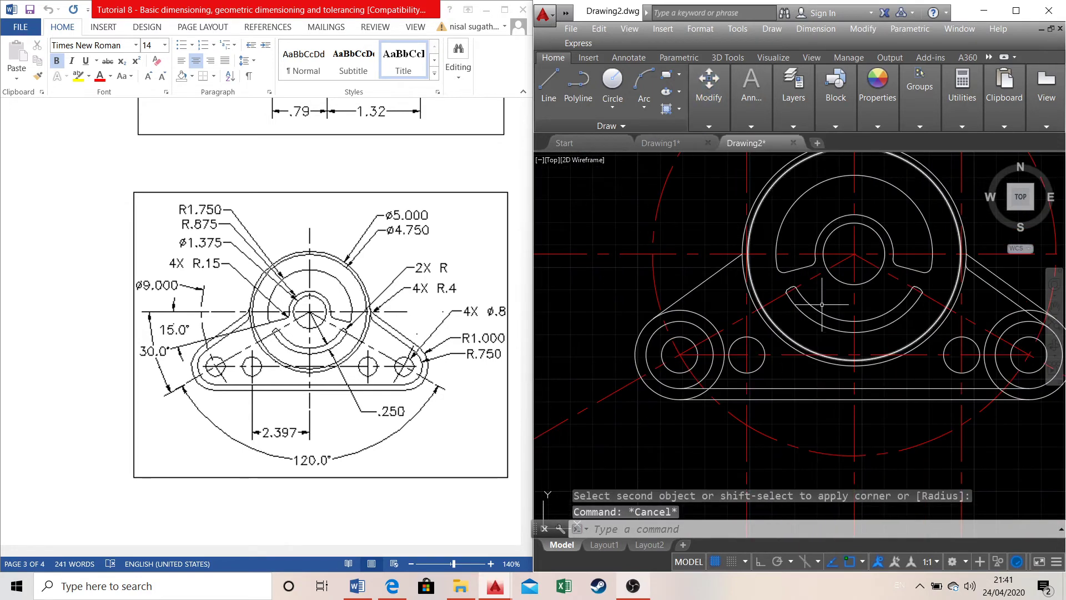
{"action": "scroll", "coordinate": [957, 283], "scroll_direction": "up", "scroll_amount": 3}
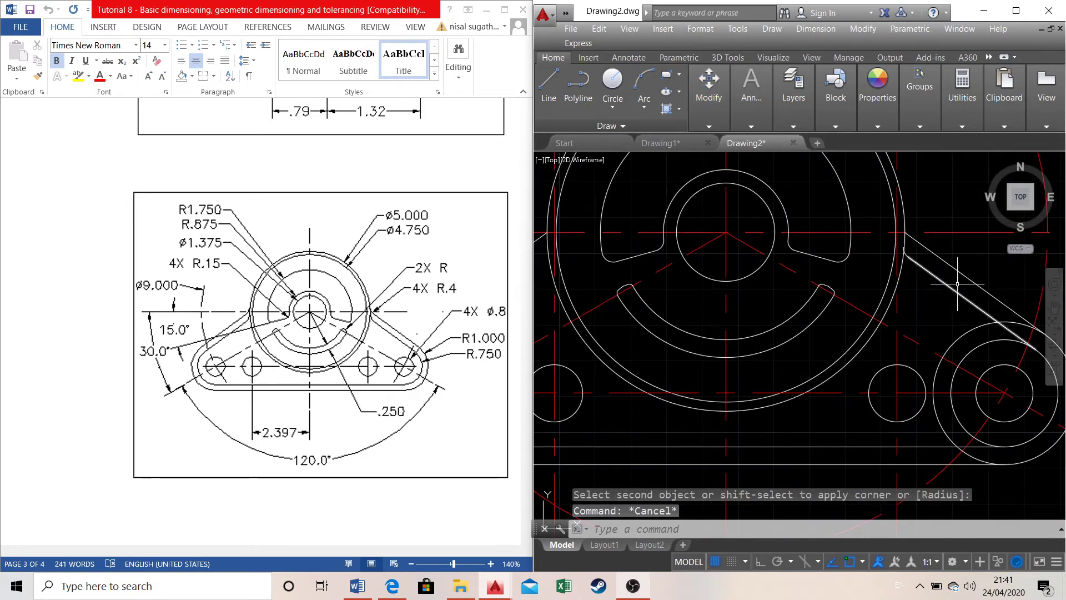
{"action": "left_click", "coordinate": [907, 248]}
{"action": "left_click", "coordinate": [924, 303]}
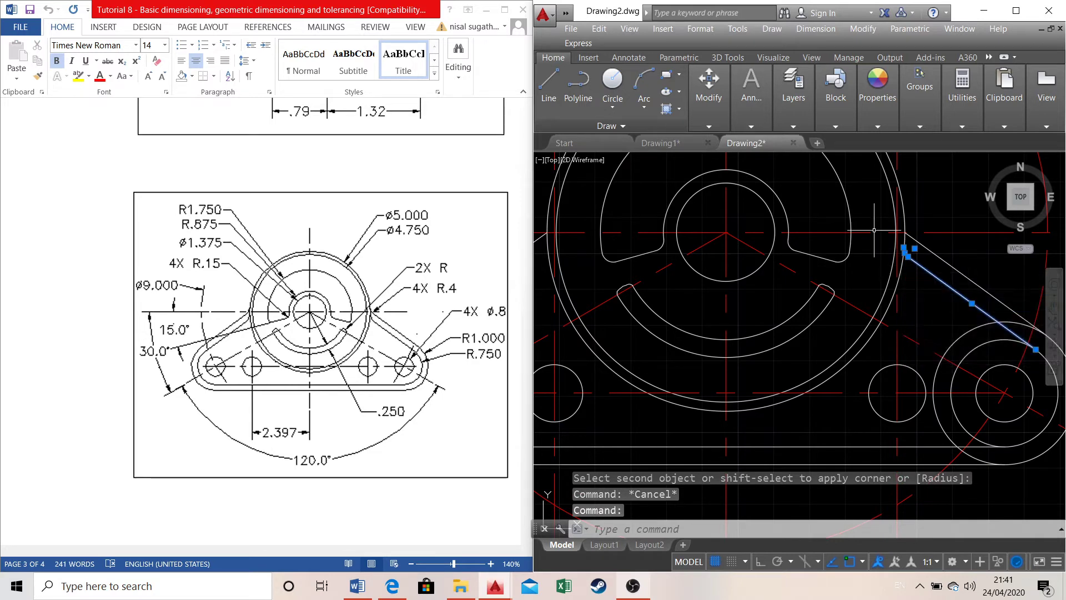
{"action": "scroll", "coordinate": [867, 222], "scroll_direction": "down", "scroll_amount": 2}
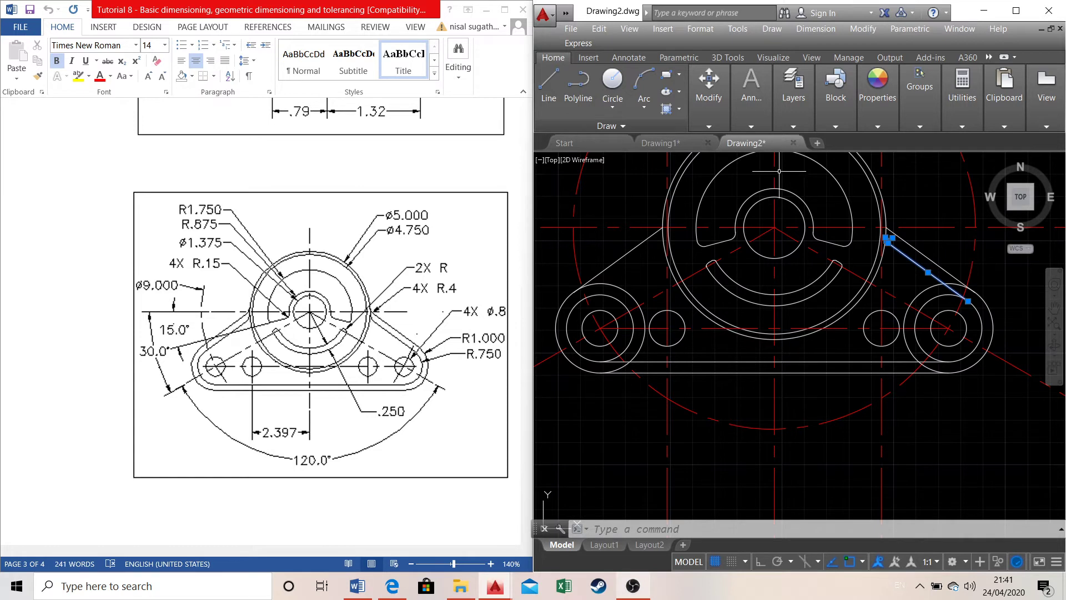
{"action": "left_click", "coordinate": [714, 123]}
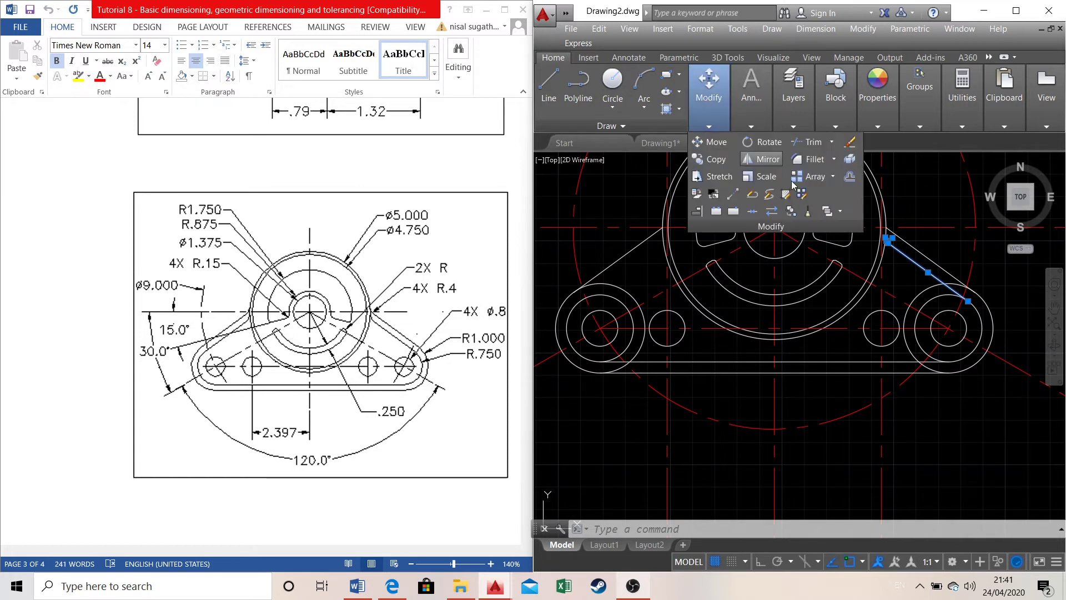
{"action": "left_click", "coordinate": [769, 161]}
{"action": "left_click", "coordinate": [773, 424]}
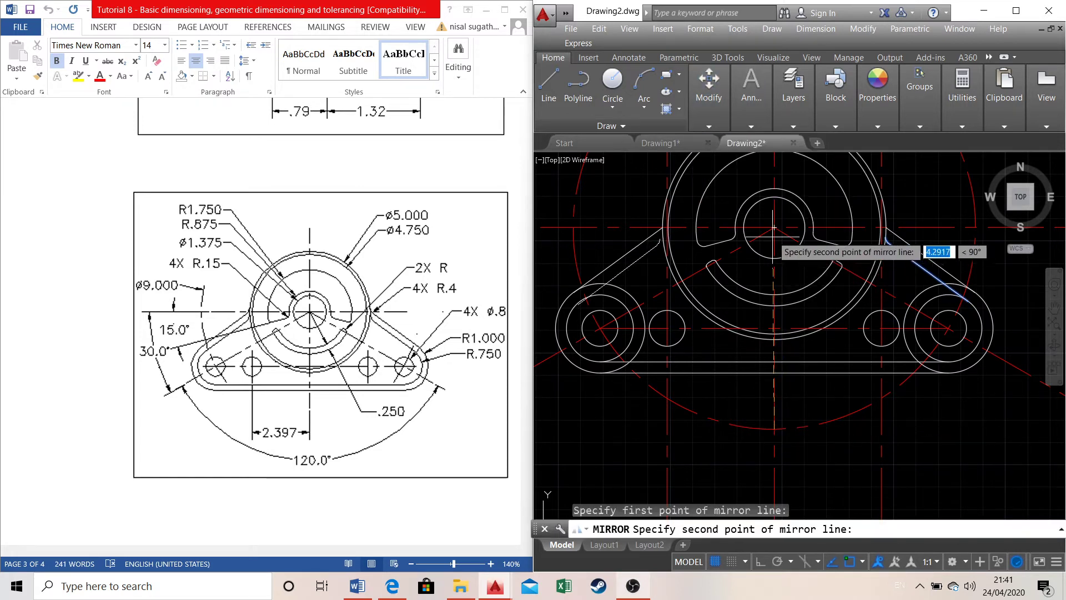
{"action": "left_click", "coordinate": [775, 230]}
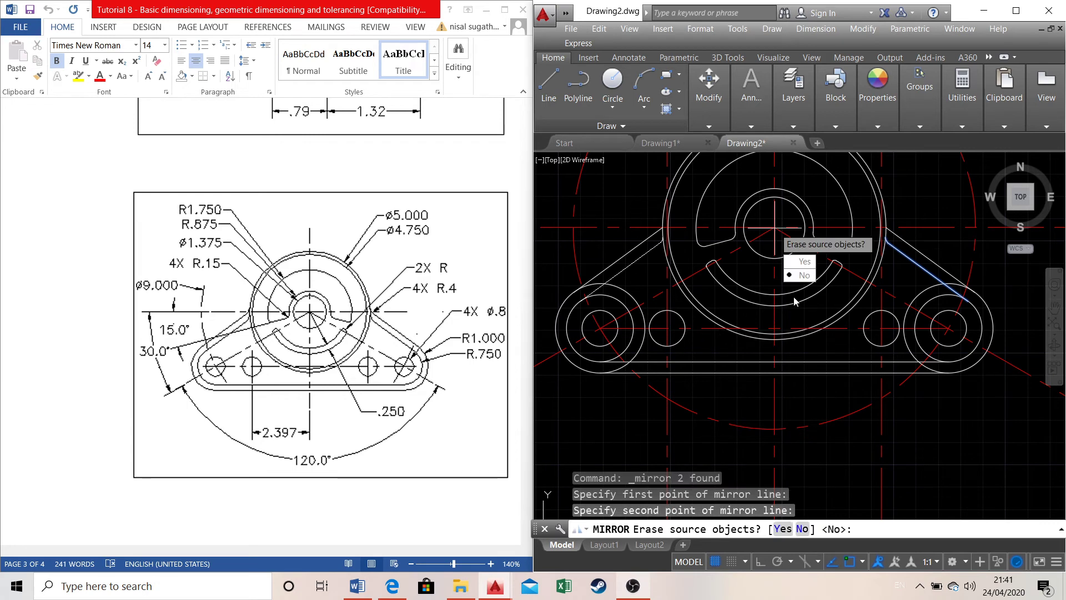
{"action": "left_click", "coordinate": [804, 275]}
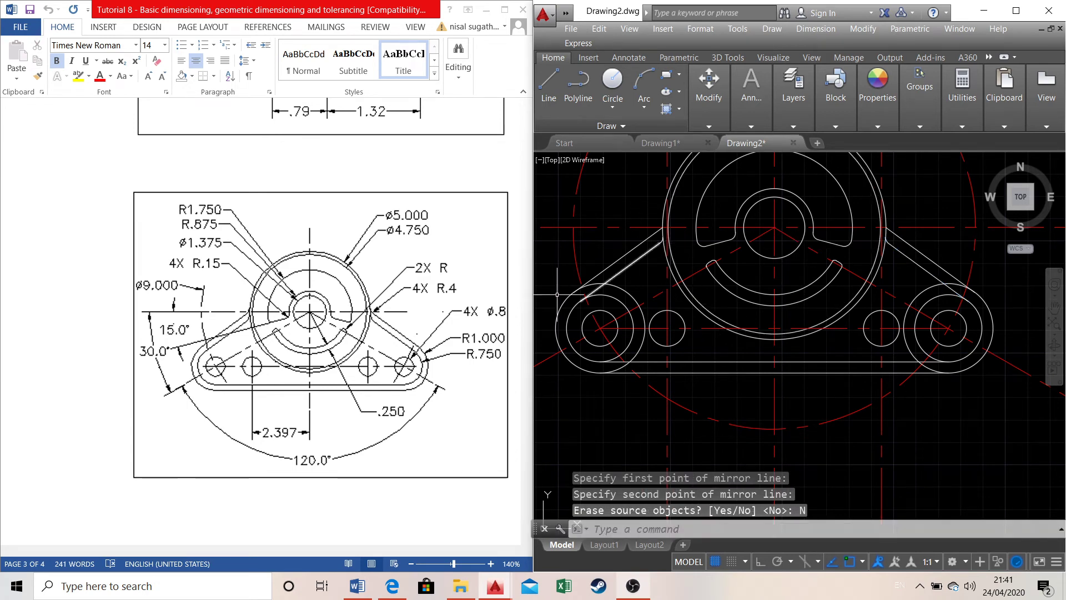
Start Trim and select the left slanted lines and the three concentric circles at the left end as cutting edges
{"action": "scroll", "coordinate": [581, 283], "scroll_direction": "up", "scroll_amount": 4}
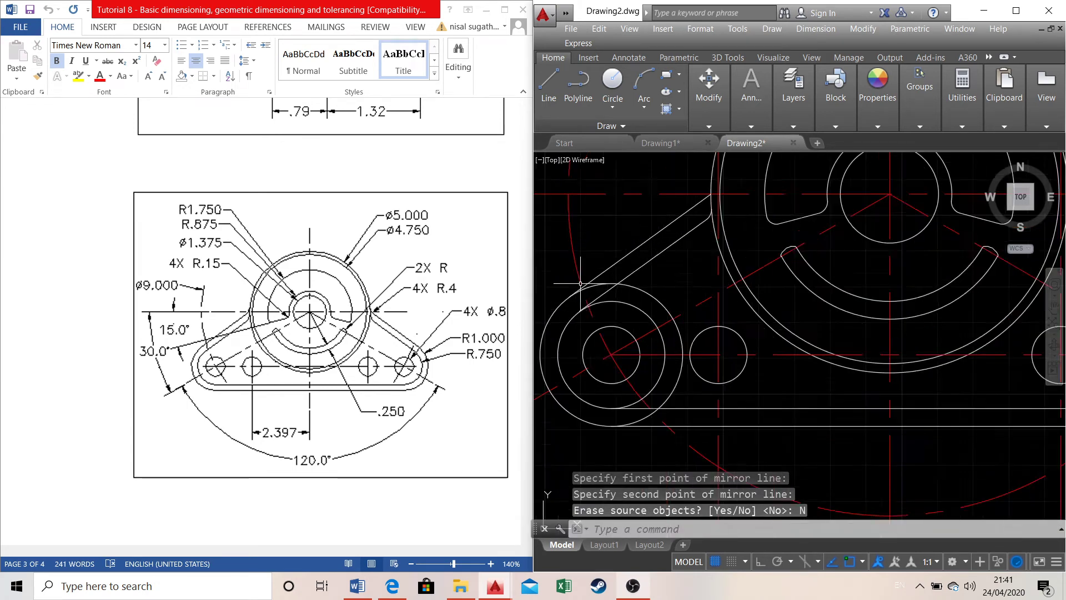
{"action": "left_click", "coordinate": [706, 100]}
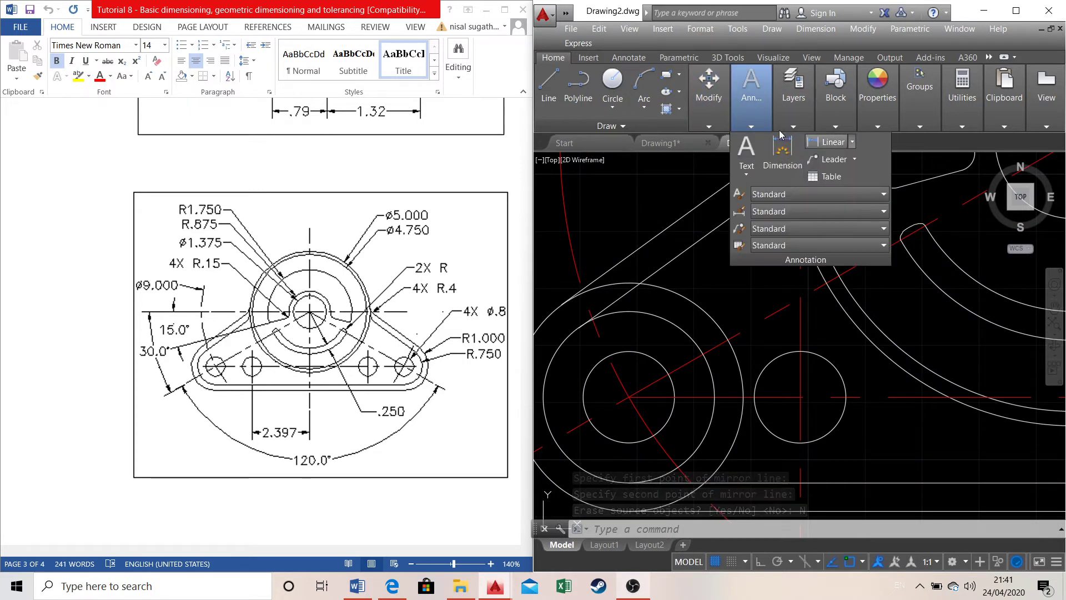
{"action": "left_click", "coordinate": [810, 143]}
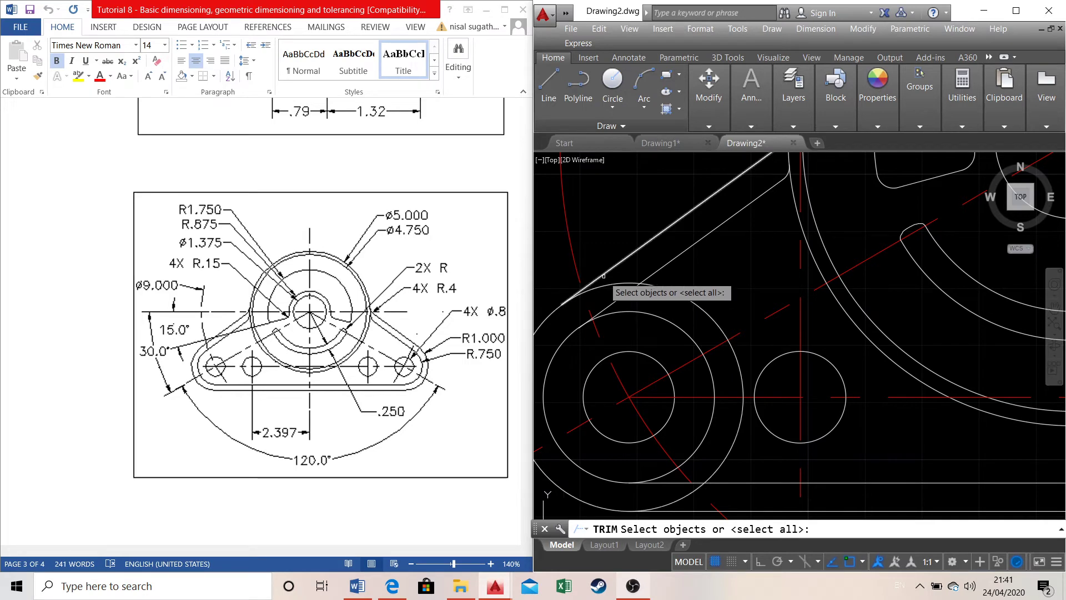
{"action": "left_click", "coordinate": [600, 276]}
{"action": "left_click", "coordinate": [588, 290]}
{"action": "left_click", "coordinate": [664, 265]}
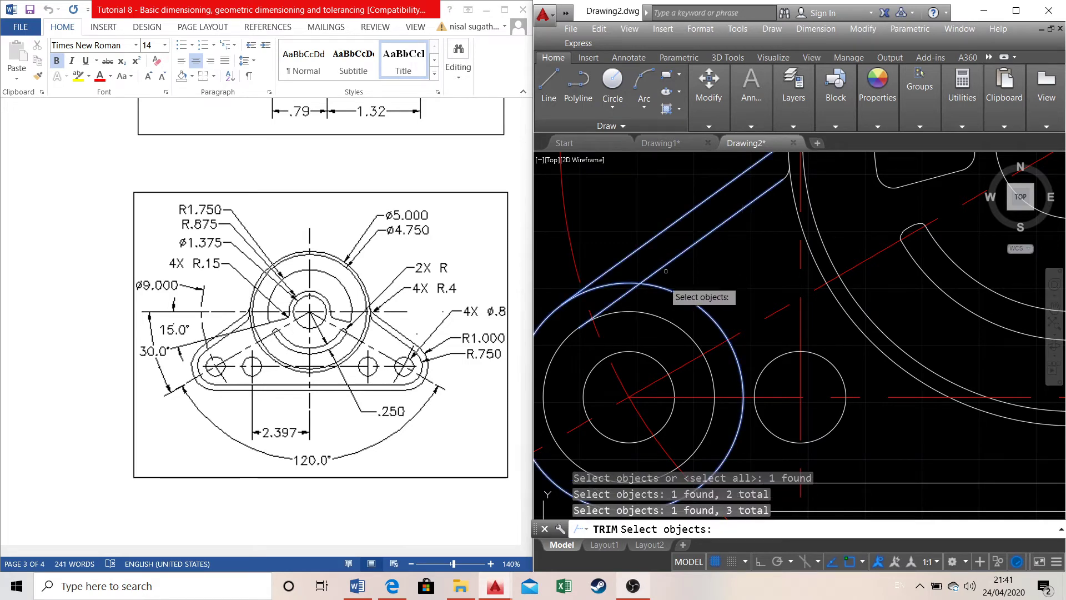
{"action": "left_click", "coordinate": [655, 317]}
{"action": "left_click", "coordinate": [657, 362]}
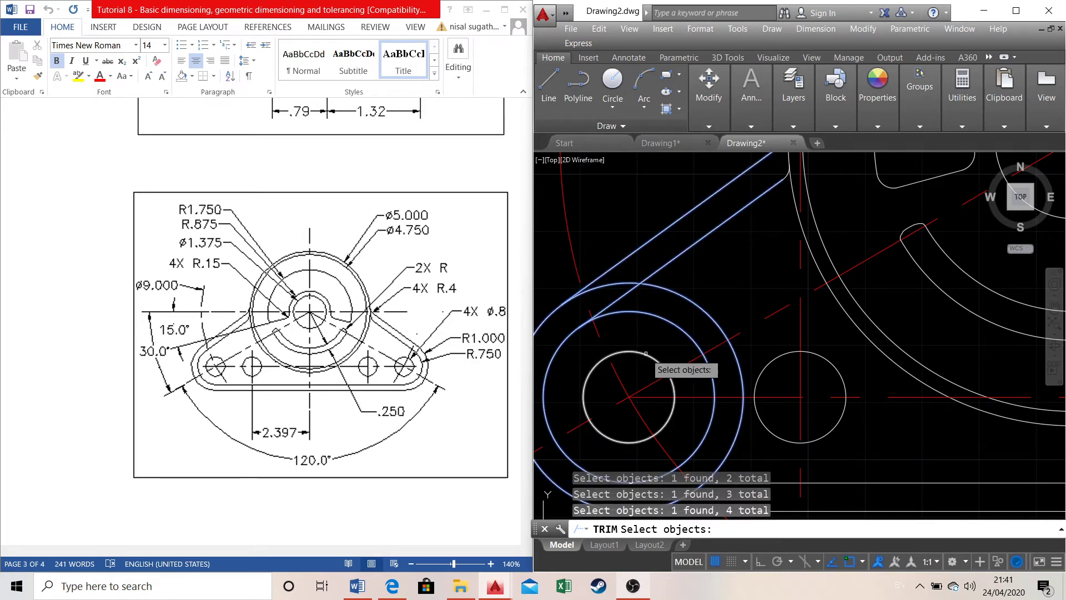
Add the two horizontal bottom lines of the base to the Trim cutting edges
{"action": "scroll", "coordinate": [730, 275], "scroll_direction": "down", "scroll_amount": 3}
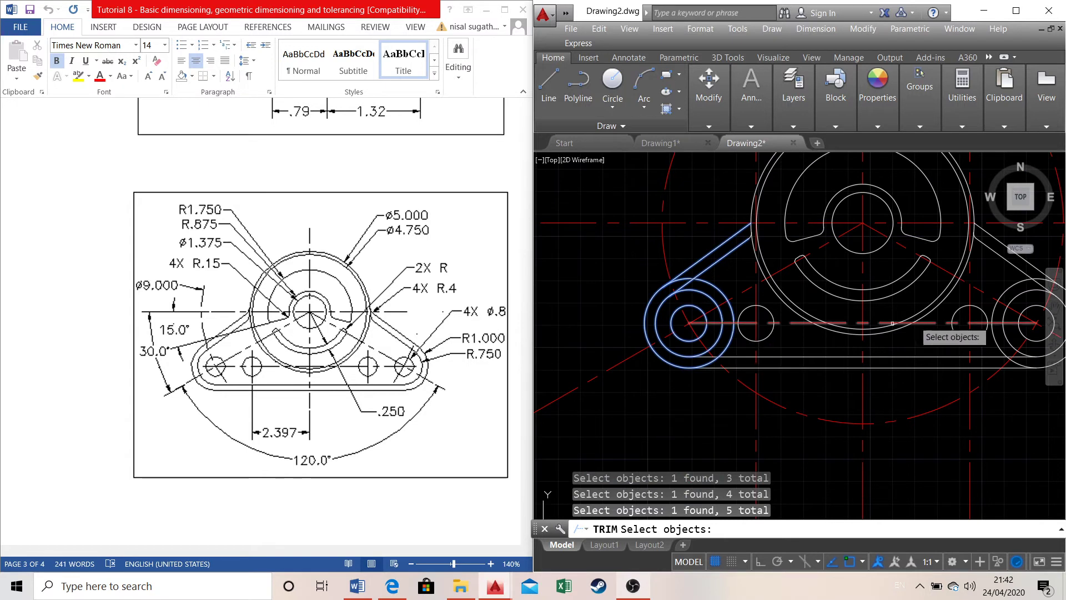
{"action": "left_click", "coordinate": [733, 358]}
{"action": "left_click", "coordinate": [737, 376]}
{"action": "left_click", "coordinate": [826, 371]}
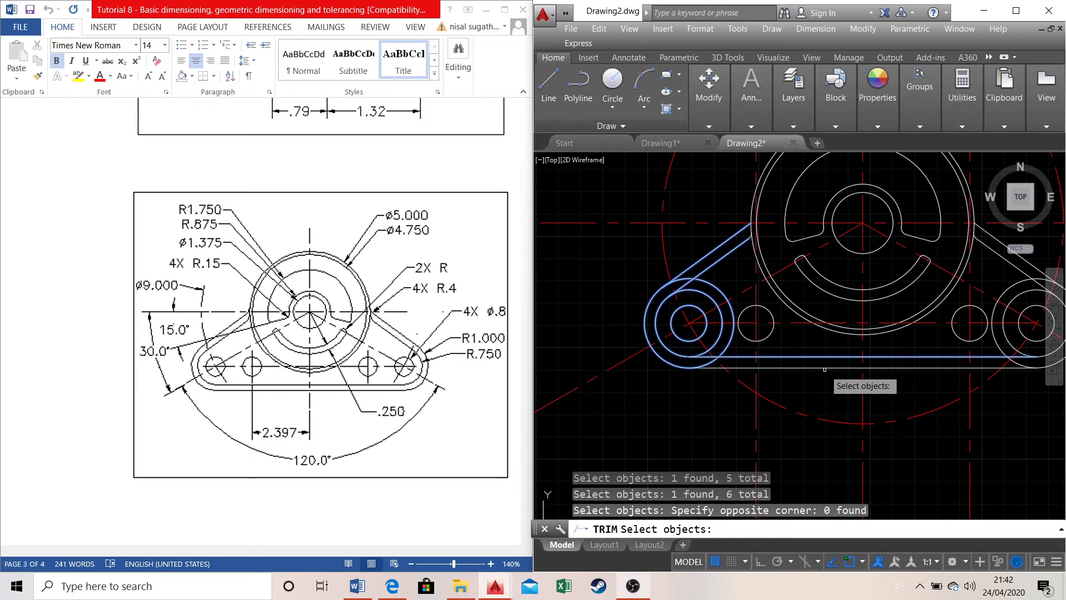
{"action": "left_click", "coordinate": [825, 368]}
{"action": "scroll", "coordinate": [682, 284], "scroll_direction": "down", "scroll_amount": 3}
{"action": "scroll", "coordinate": [867, 257], "scroll_direction": "up", "scroll_amount": 3}
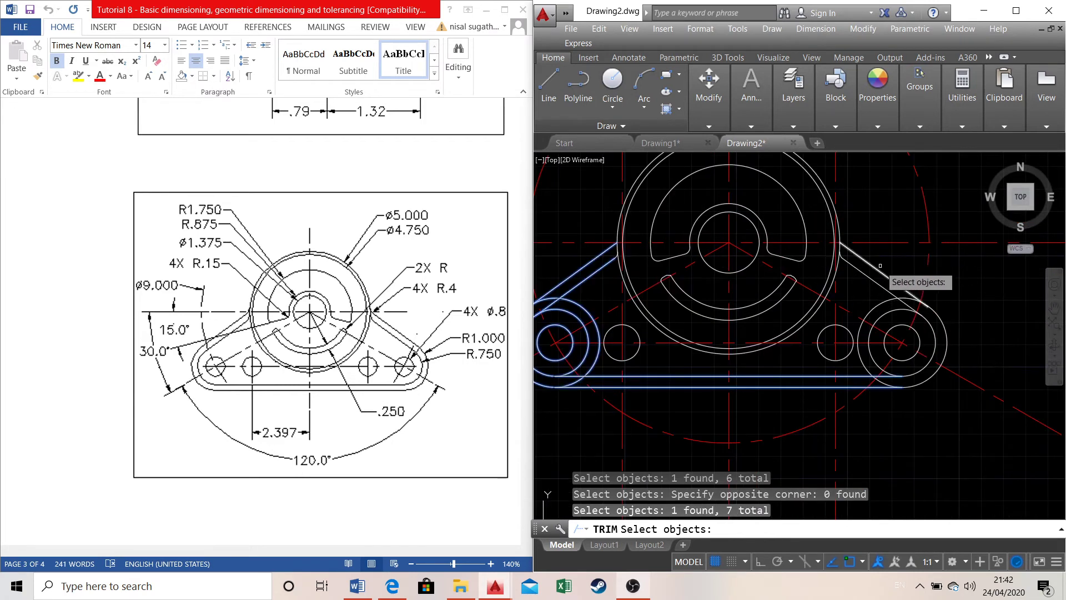
Add the right slanted lines, fillet arc and two larger right-end circles to the cutting edges, and accept the selection
{"action": "left_click", "coordinate": [880, 266]}
{"action": "left_click", "coordinate": [871, 278]}
{"action": "left_click", "coordinate": [869, 278]}
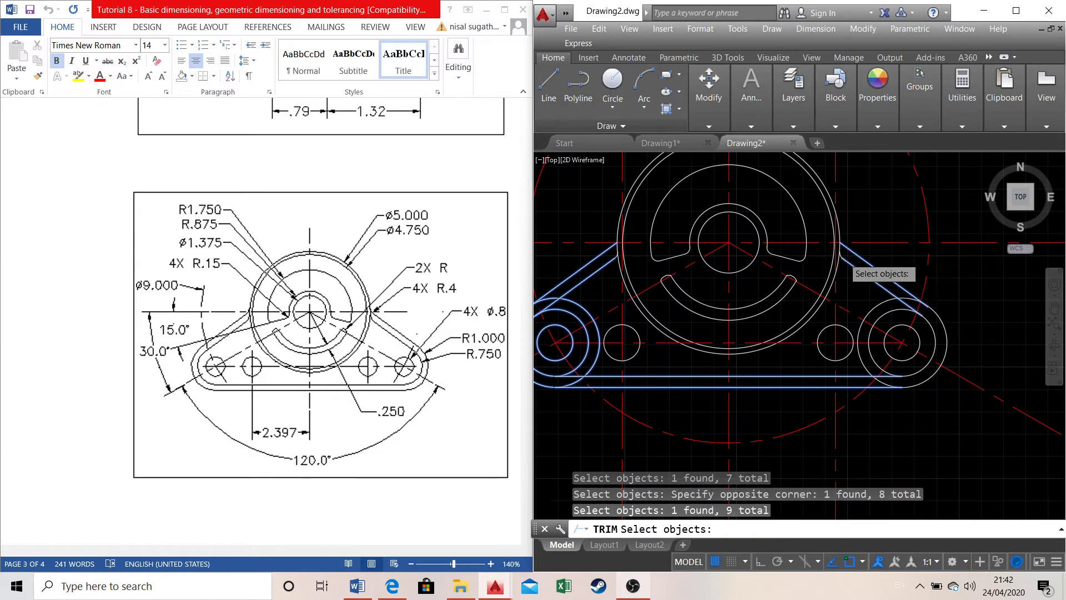
{"action": "scroll", "coordinate": [844, 256], "scroll_direction": "up", "scroll_amount": 3}
{"action": "left_click", "coordinate": [841, 255]}
{"action": "scroll", "coordinate": [841, 255], "scroll_direction": "up", "scroll_amount": 3}
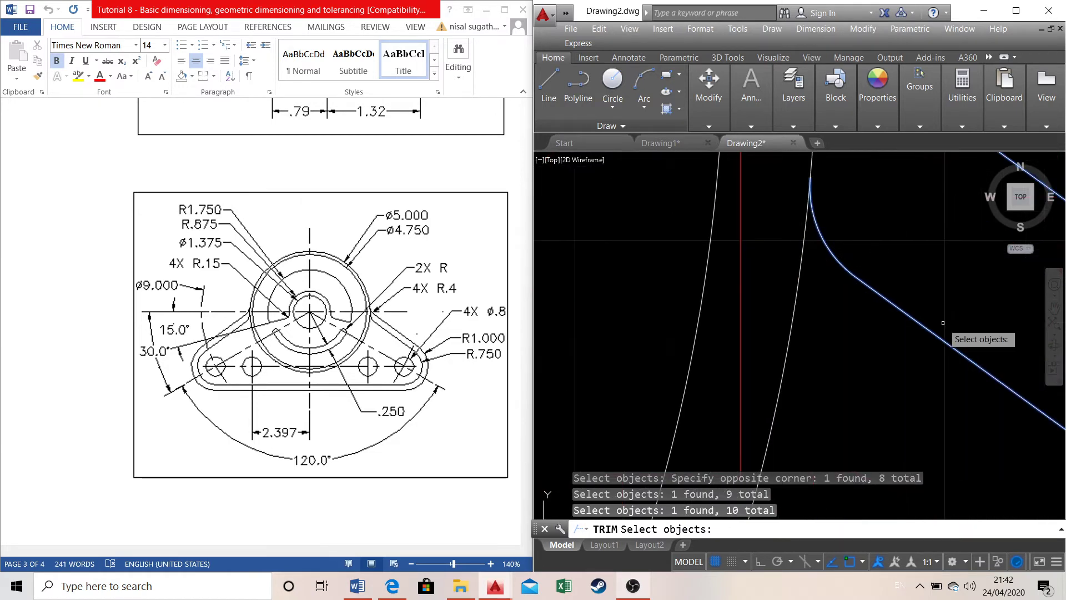
{"action": "scroll", "coordinate": [943, 323], "scroll_direction": "down", "scroll_amount": 4}
{"action": "left_click", "coordinate": [925, 342]}
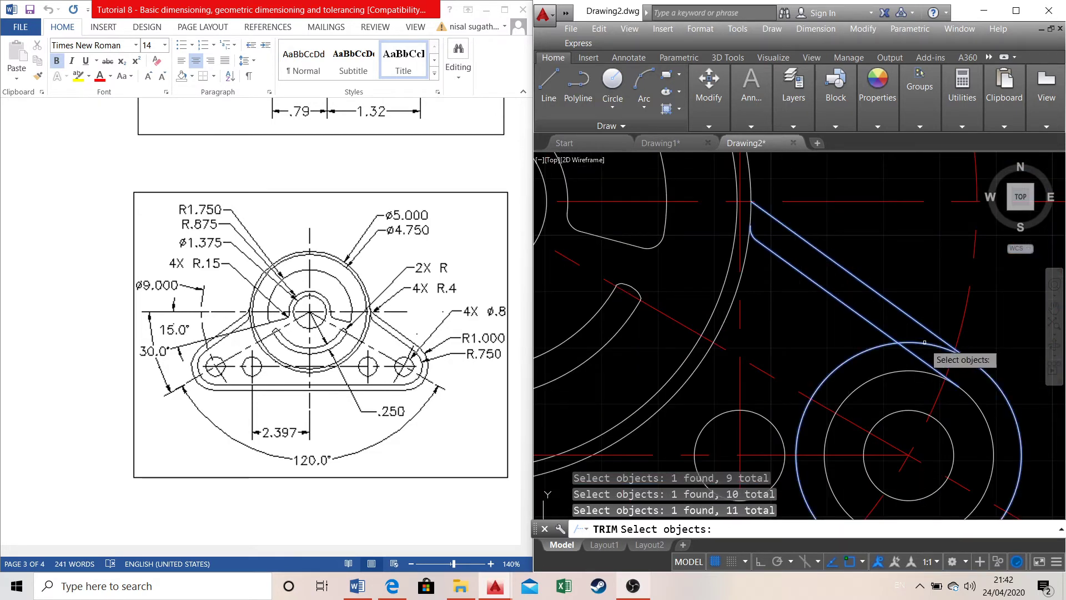
{"action": "left_click", "coordinate": [870, 383]}
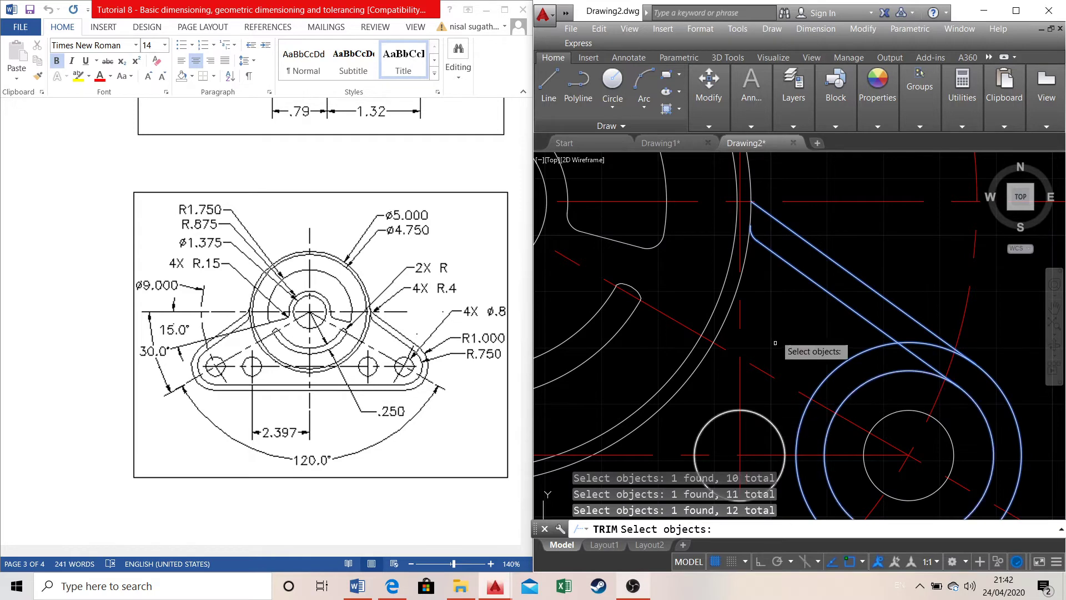
{"action": "scroll", "coordinate": [775, 342], "scroll_direction": "down", "scroll_amount": 4}
{"action": "key", "text": "Return"}
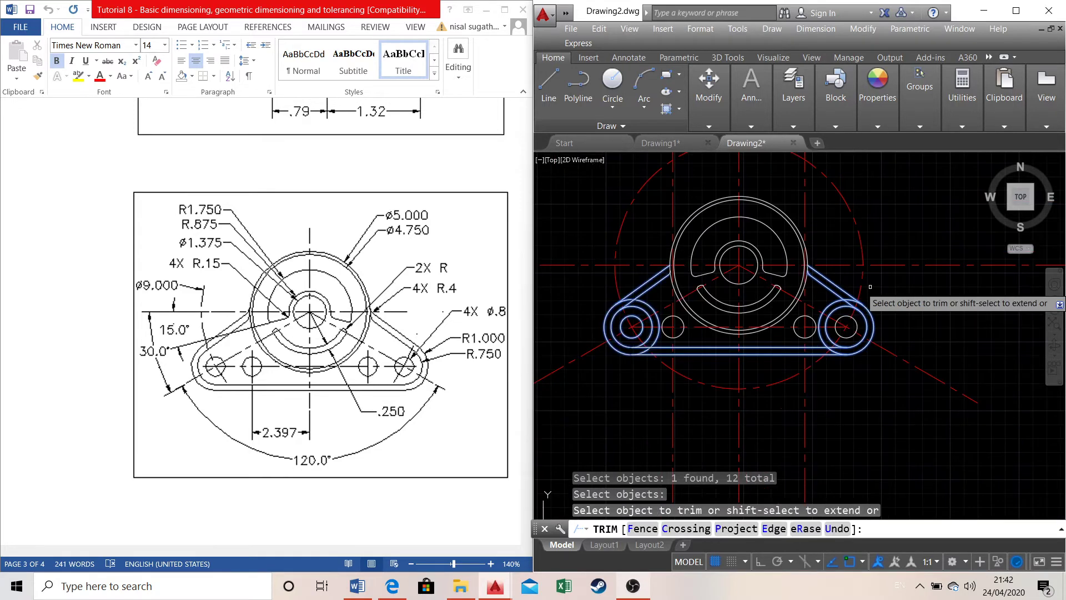
Trim the inward-facing portions of the two larger left-end circles between the slanted and bottom lines
{"action": "scroll", "coordinate": [622, 294], "scroll_direction": "up", "scroll_amount": 4}
{"action": "left_click", "coordinate": [678, 316]}
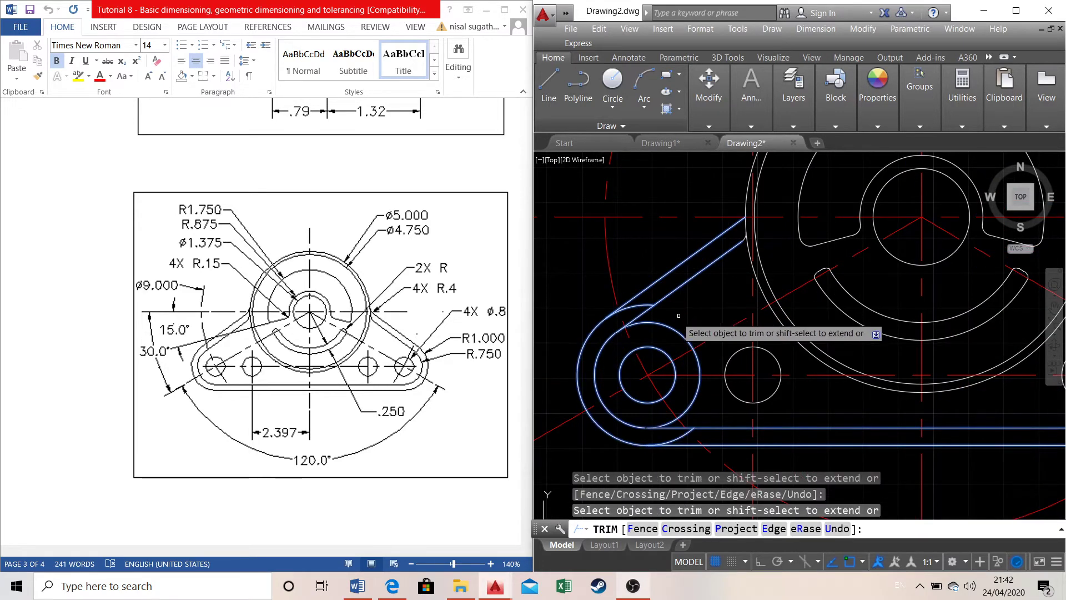
{"action": "left_click", "coordinate": [663, 325]}
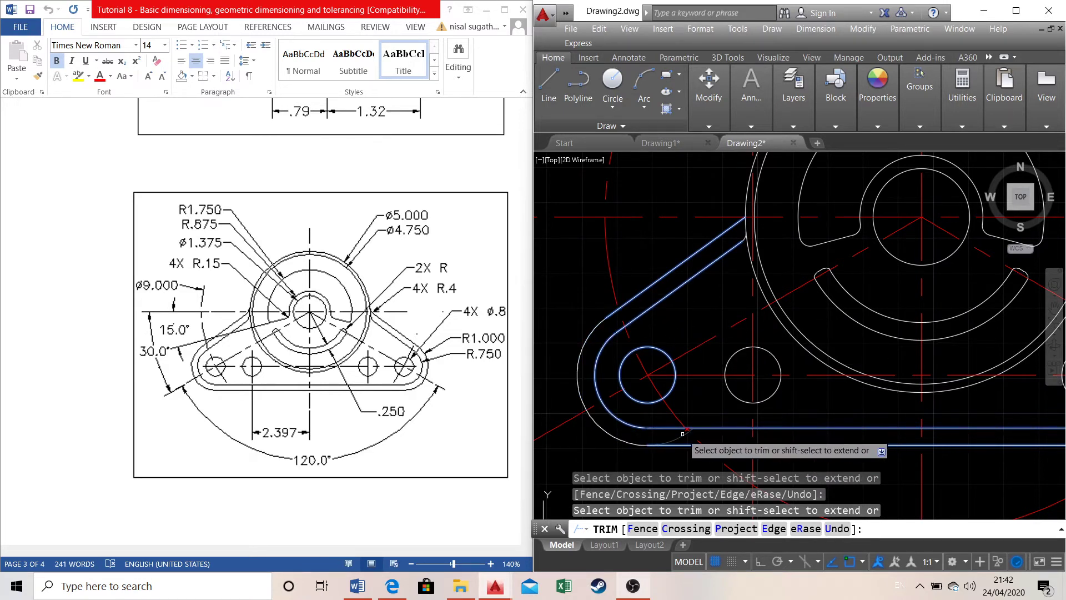
Trim the inward-facing portions of the two larger right-end circles and end the Trim command
{"action": "scroll", "coordinate": [561, 322], "scroll_direction": "down", "scroll_amount": 2}
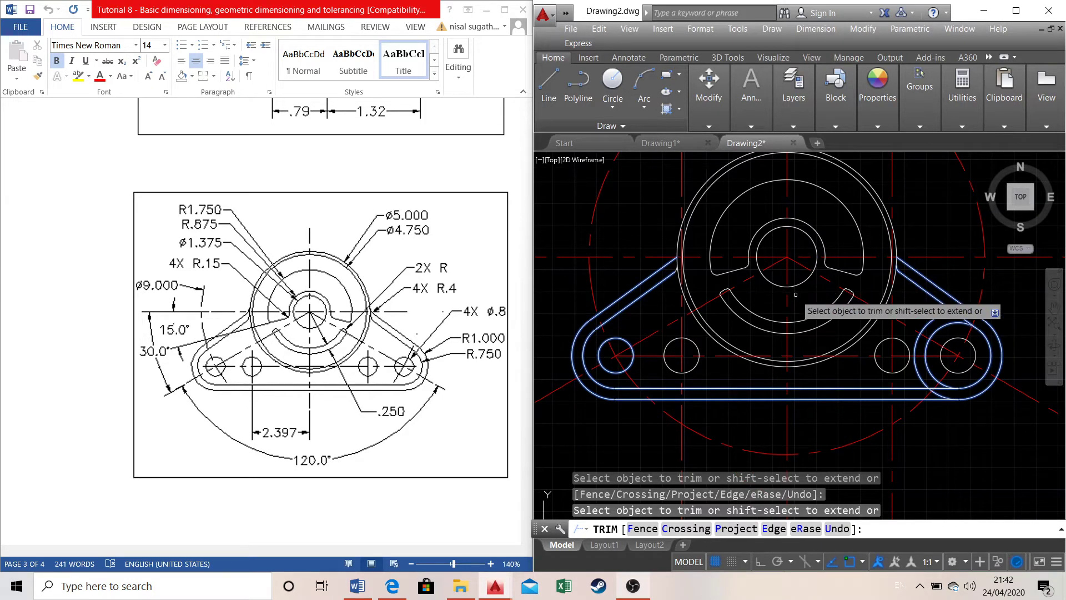
{"action": "left_click", "coordinate": [946, 322]}
{"action": "left_click", "coordinate": [948, 326]}
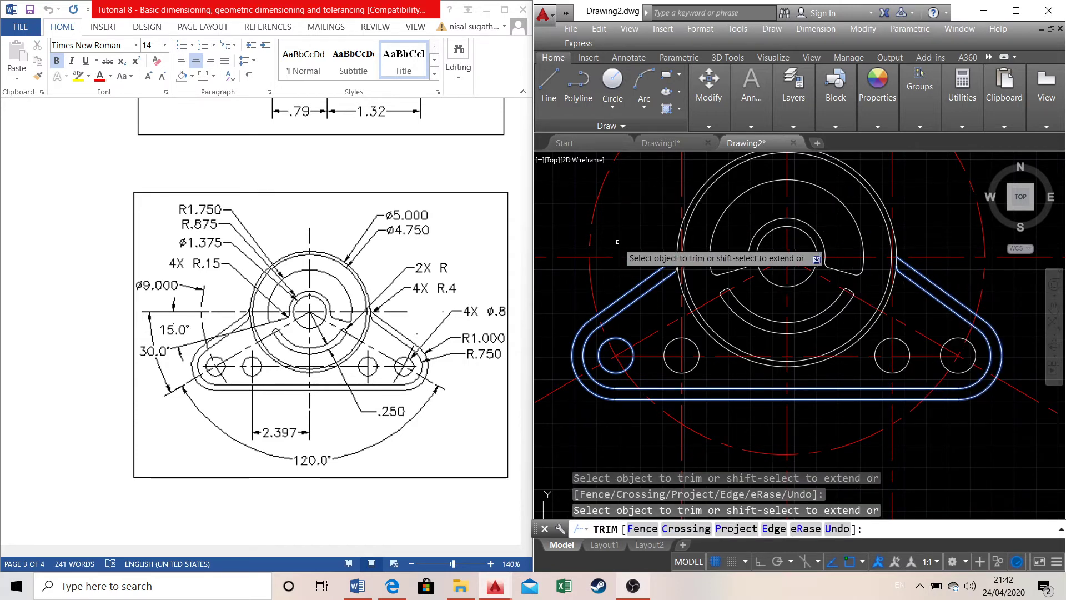
{"action": "scroll", "coordinate": [612, 233], "scroll_direction": "down", "scroll_amount": 2}
{"action": "scroll", "coordinate": [747, 208], "scroll_direction": "up", "scroll_amount": 2}
{"action": "scroll", "coordinate": [848, 236], "scroll_direction": "down", "scroll_amount": 2}
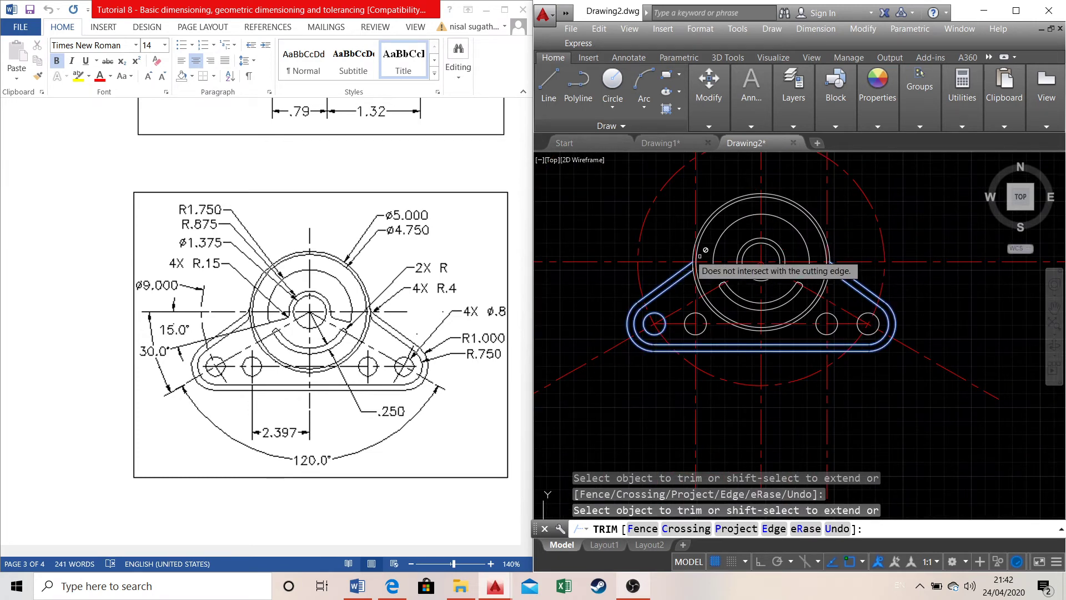
{"action": "key", "text": "Escape"}
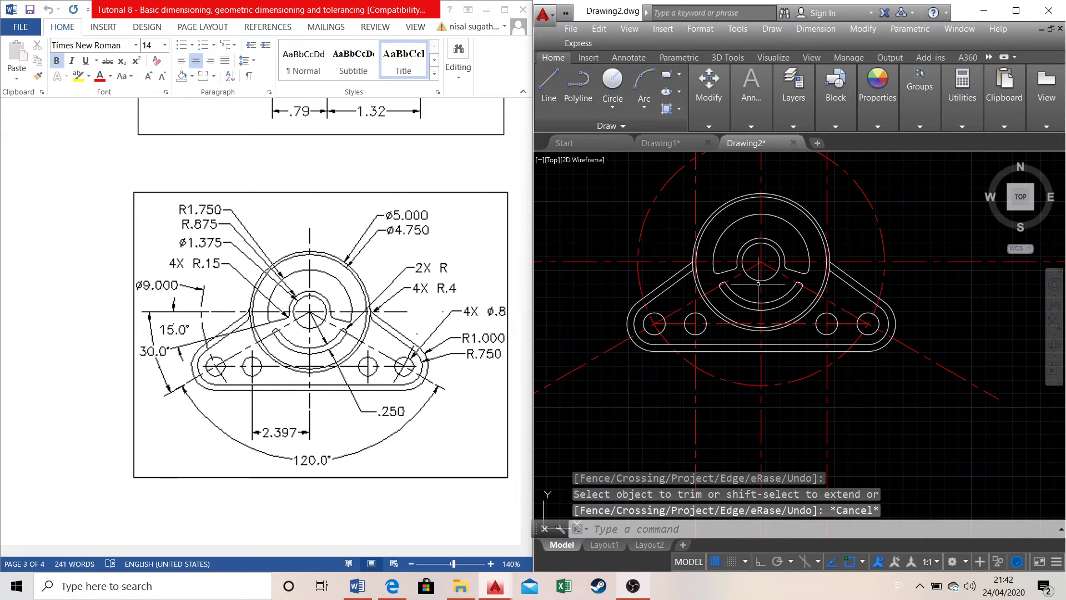
{"action": "middle_click_drag", "start_coordinate": [759, 284], "coordinate": [756, 341]}
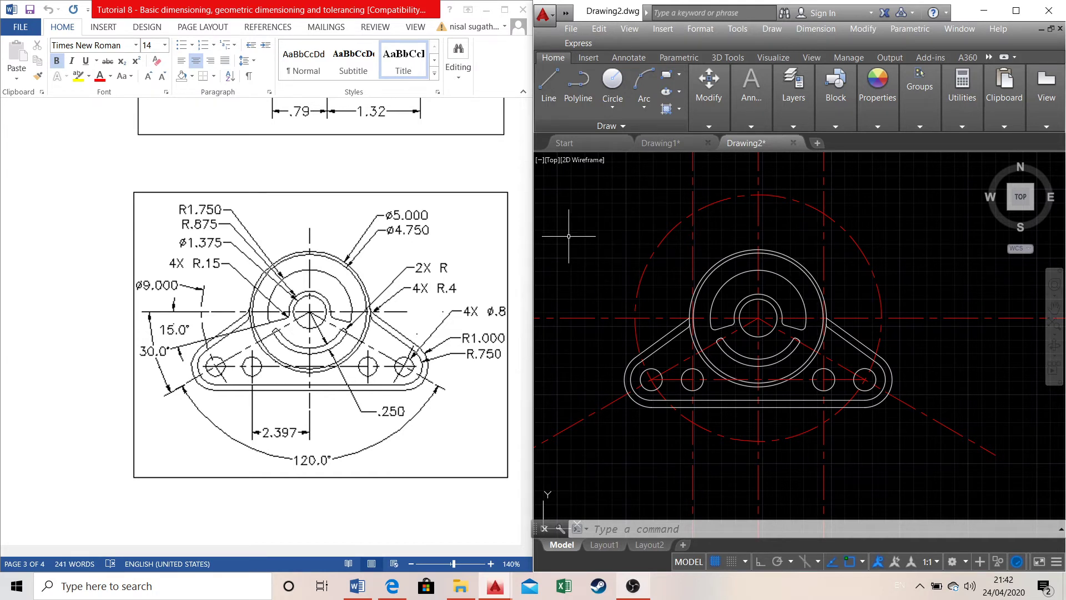
{"action": "mouse_move", "coordinate": [759, 88]}
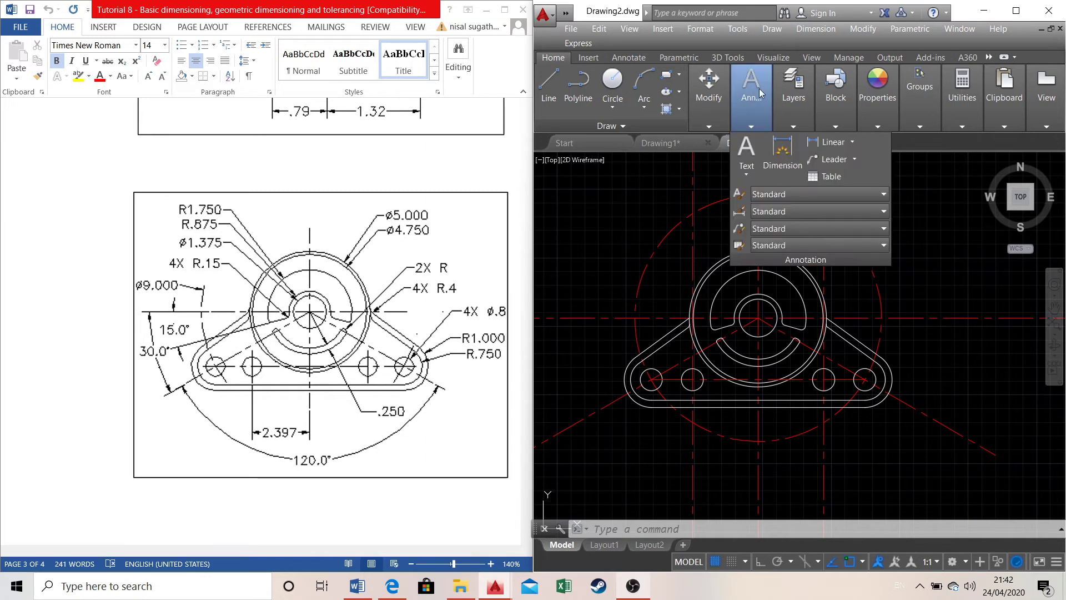
{"action": "left_click", "coordinate": [774, 154]}
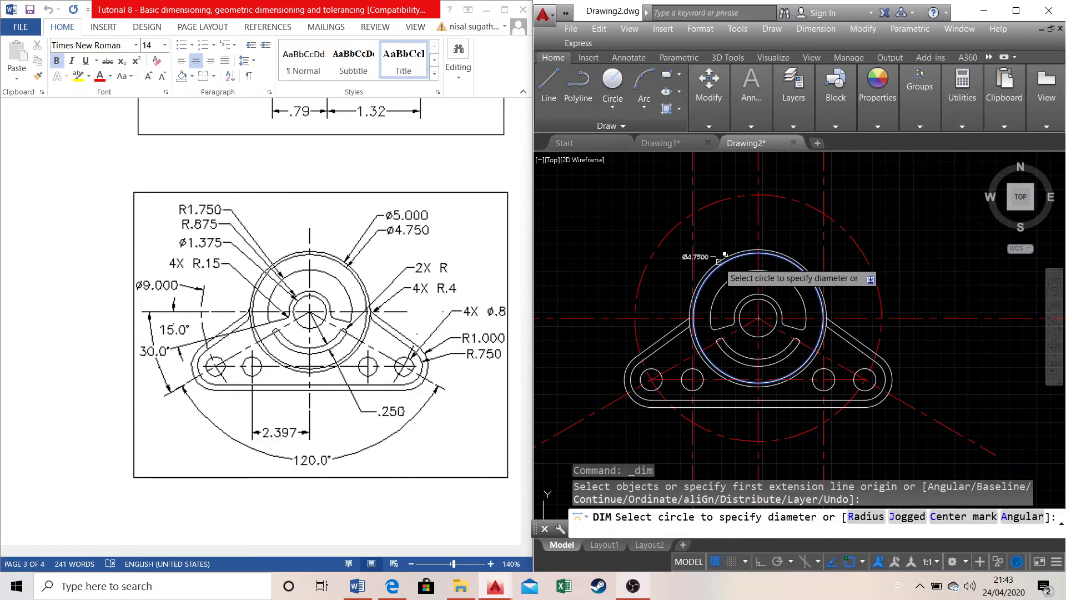
{"action": "left_click", "coordinate": [718, 261]}
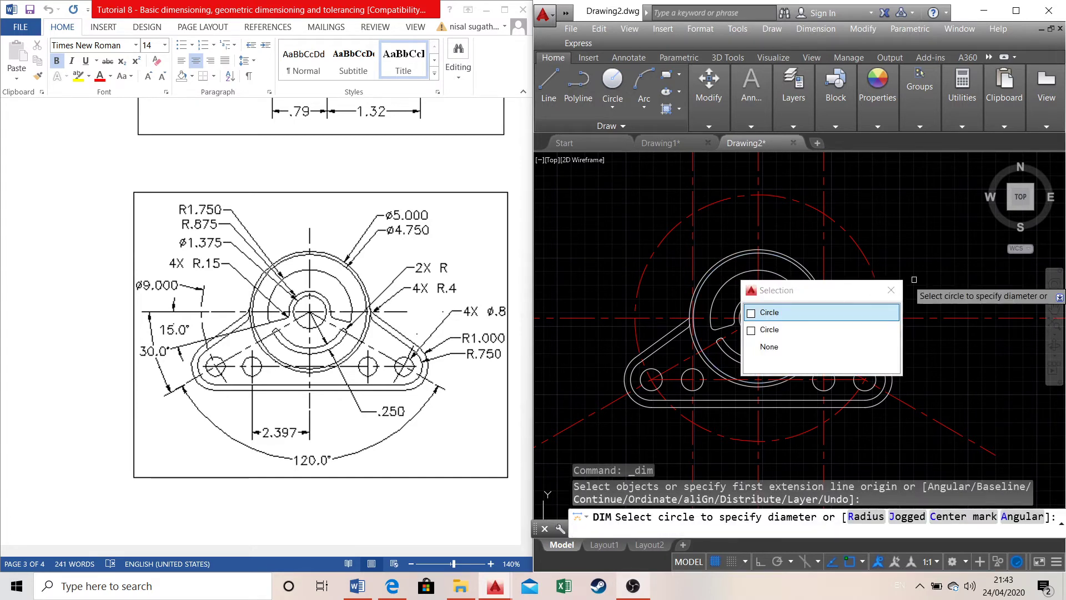
{"action": "left_click", "coordinate": [805, 313]}
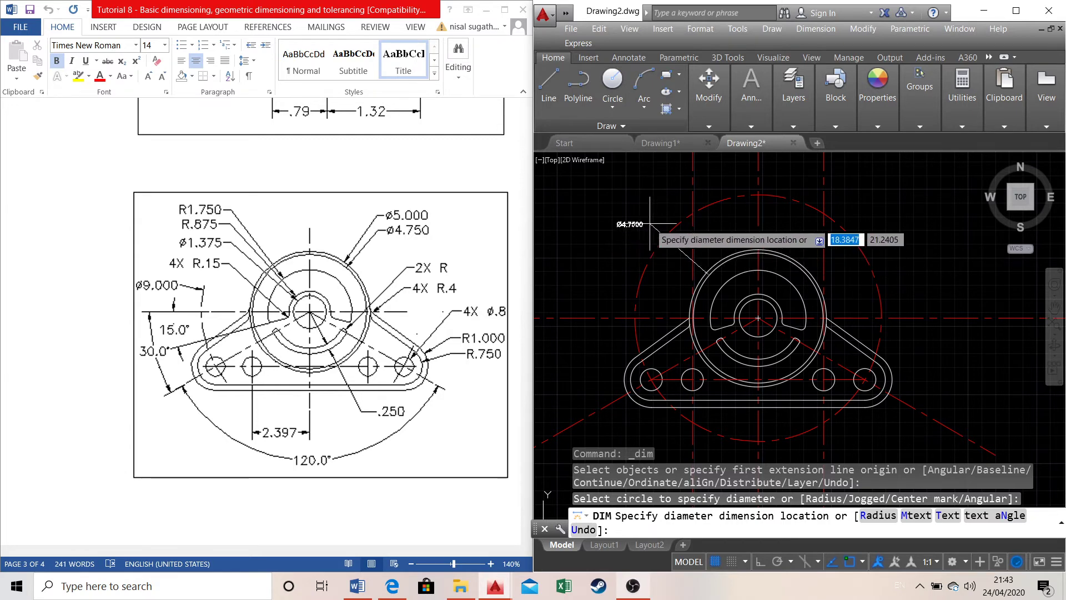
{"action": "key", "text": "Escape"}
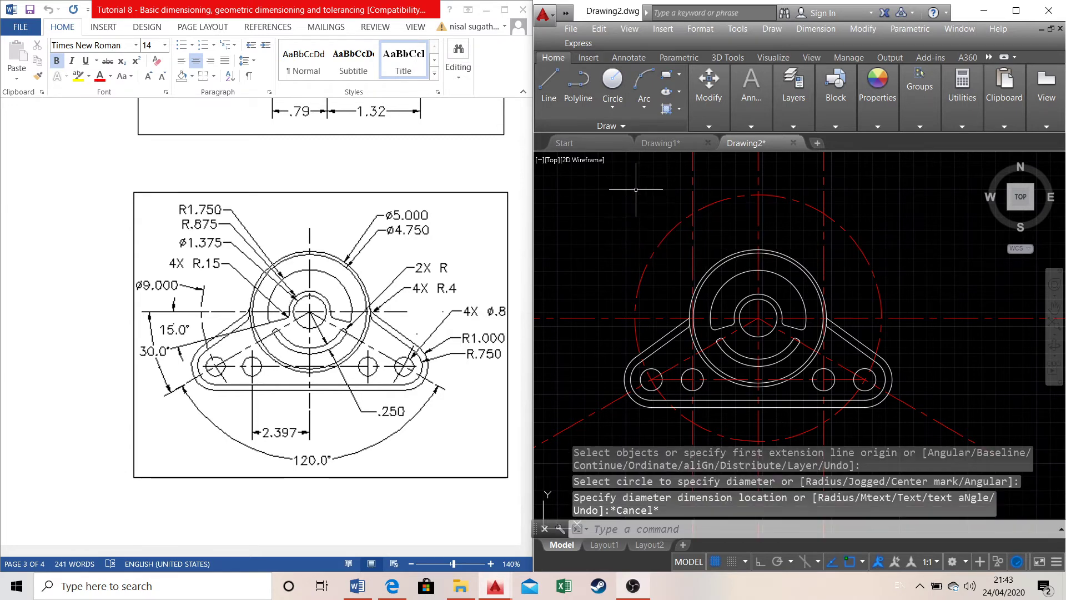
Modify the Standard dimension style to use an overall scale of 1.5
{"action": "left_click", "coordinate": [752, 127]}
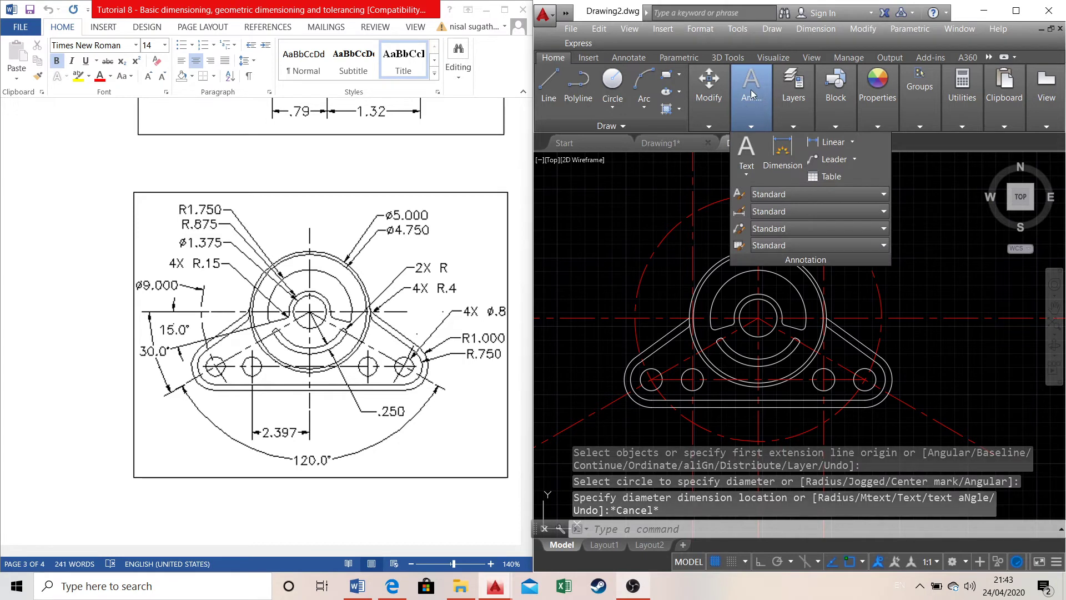
{"action": "left_click", "coordinate": [794, 105]}
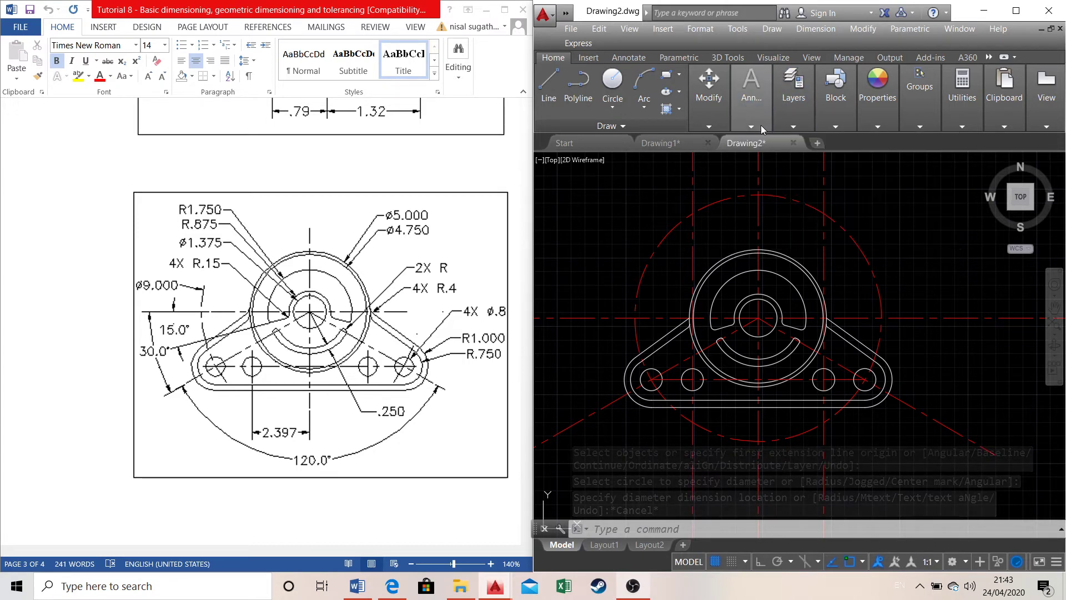
{"action": "left_click", "coordinate": [752, 94]}
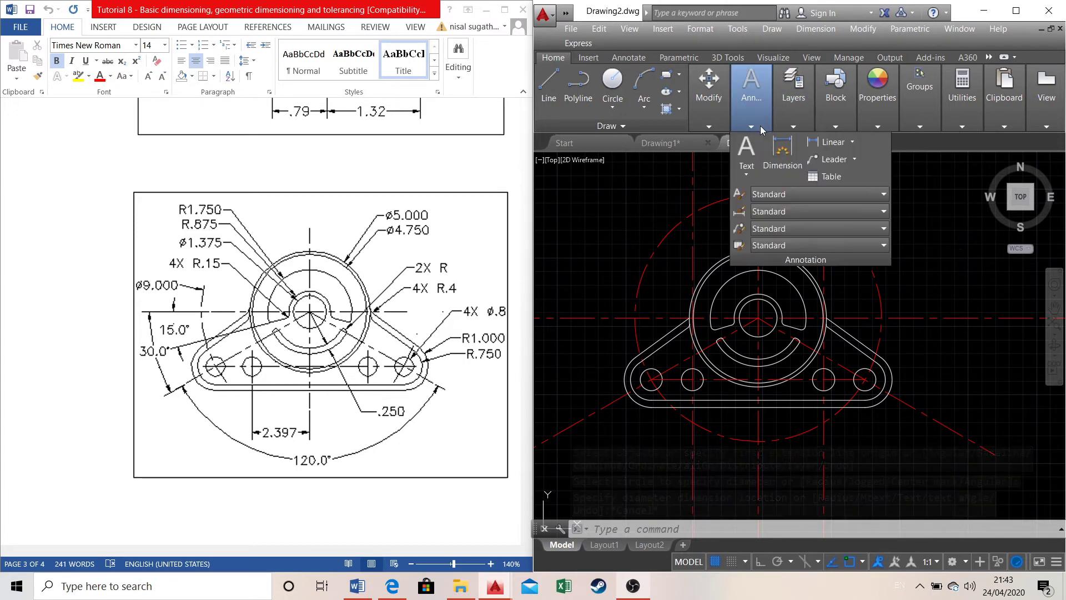
{"action": "left_click", "coordinate": [739, 212]}
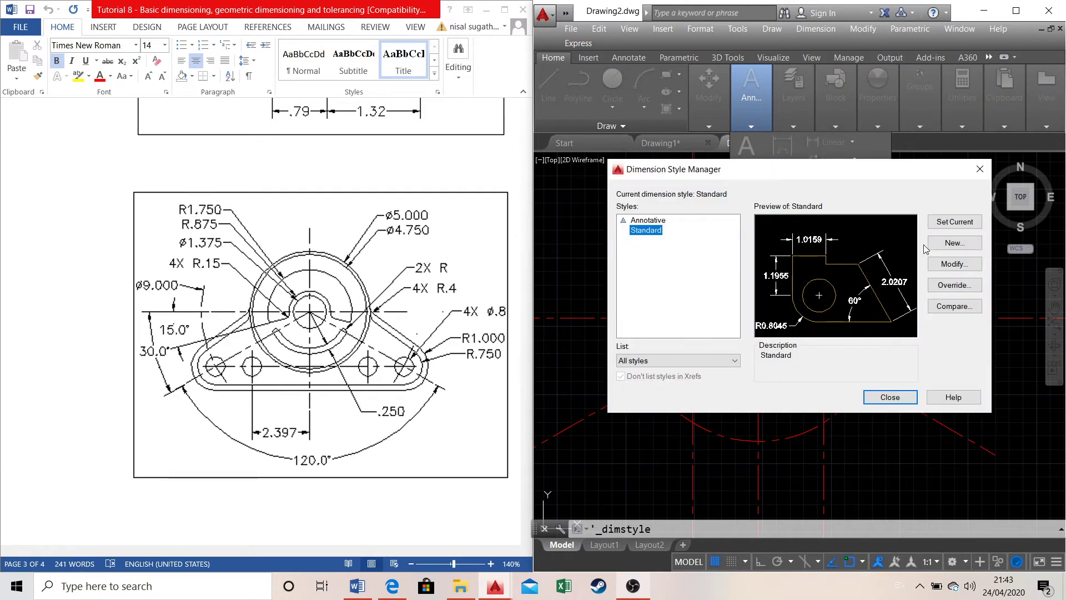
{"action": "left_click", "coordinate": [954, 264]}
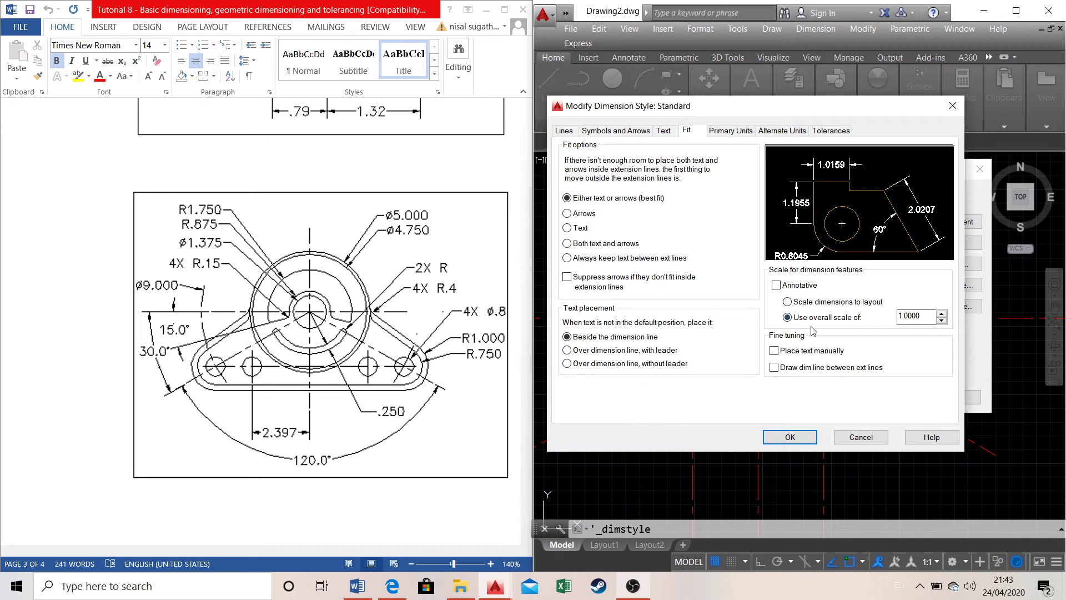
{"action": "left_click", "coordinate": [902, 316]}
{"action": "key", "text": "BackSpace"}
{"action": "type", "text": "2"}
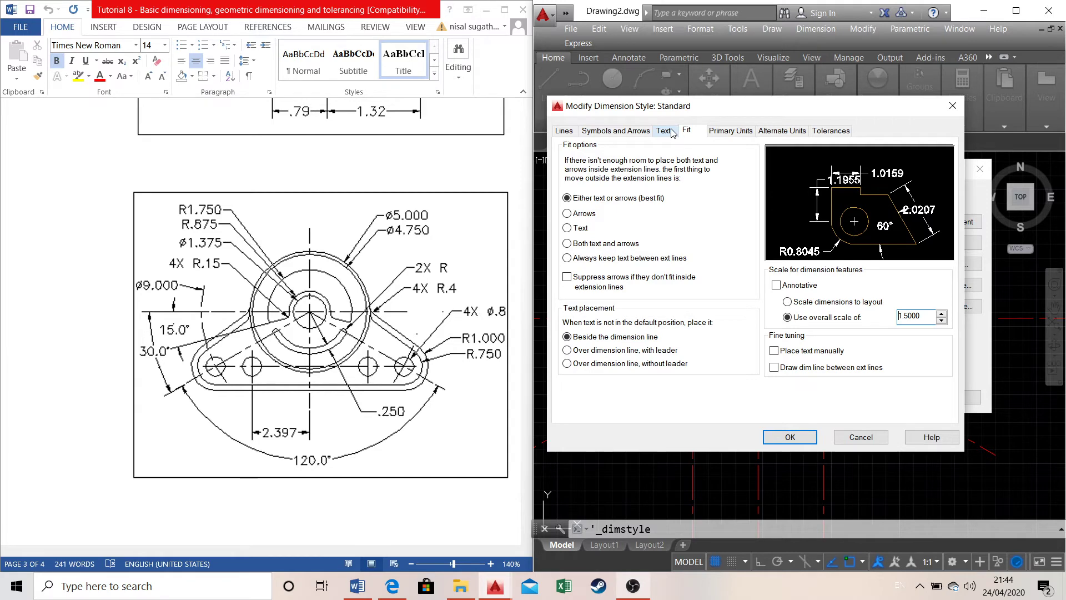
Review the text, line and arrow settings of the Standard dimension style, and apply the style changes
{"action": "left_click", "coordinate": [664, 131]}
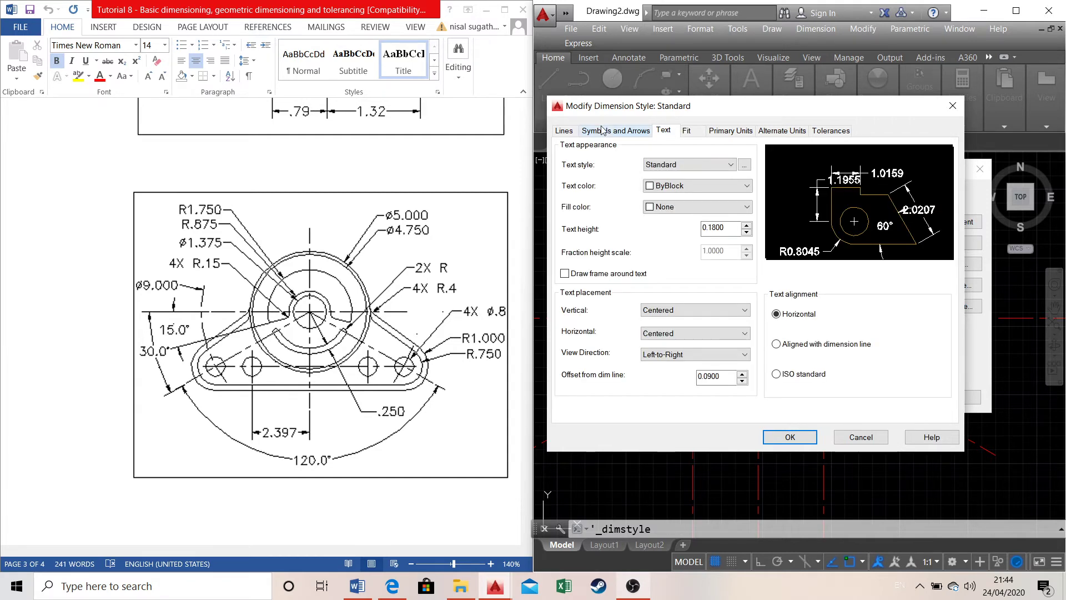
{"action": "left_click", "coordinate": [563, 131]}
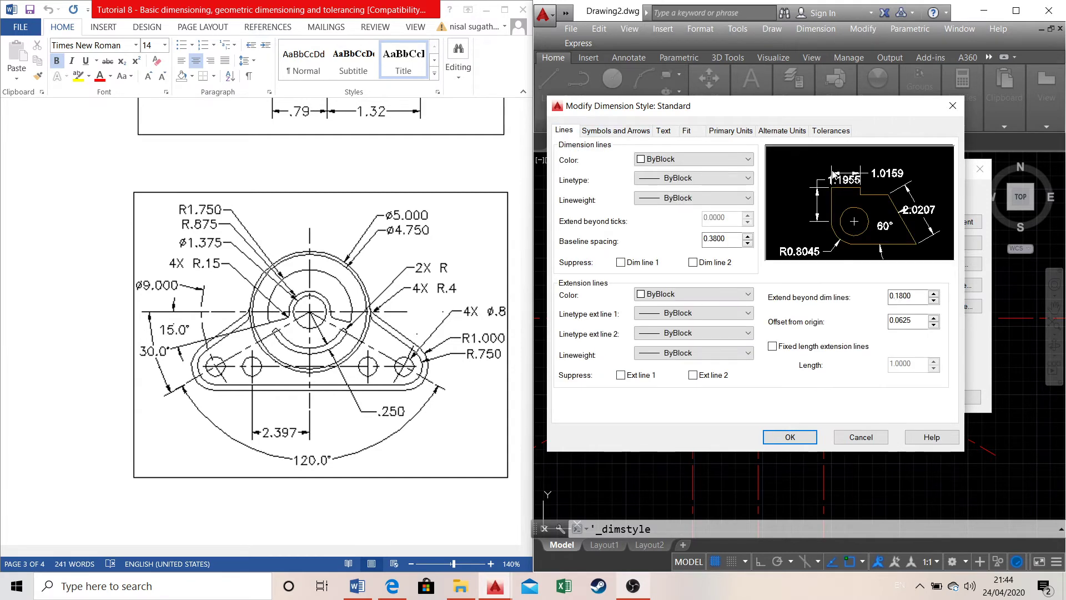
{"action": "left_click", "coordinate": [638, 131]}
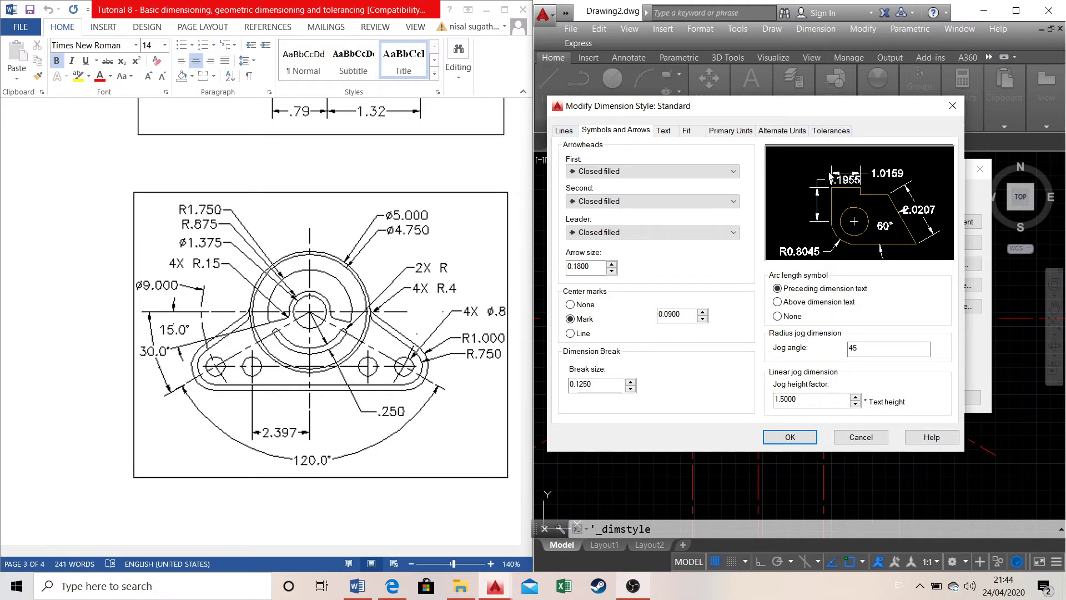
{"action": "left_click", "coordinate": [699, 132]}
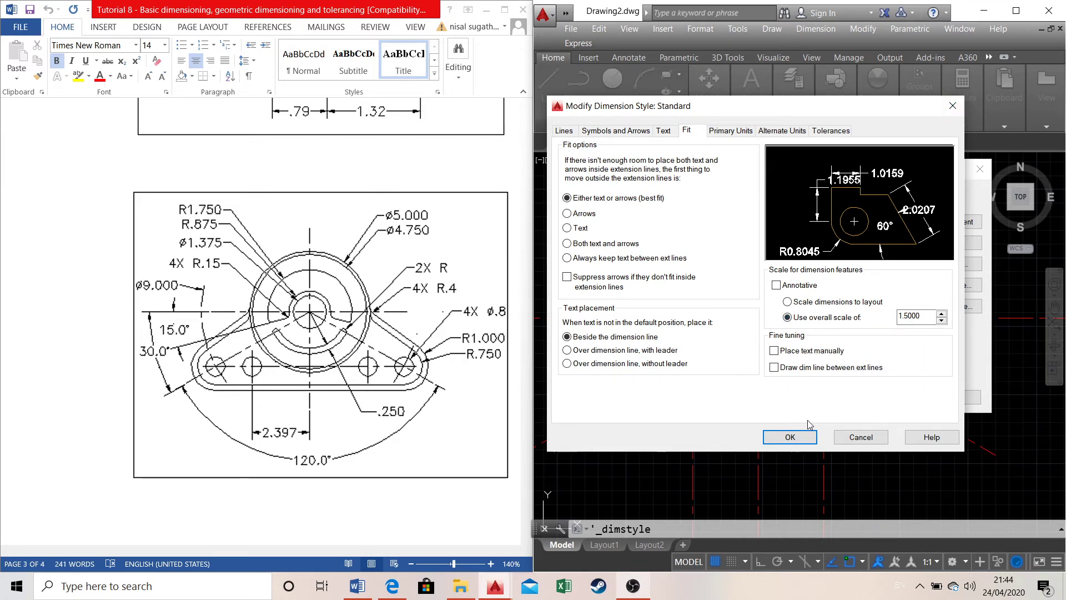
{"action": "left_click", "coordinate": [801, 440]}
{"action": "left_click", "coordinate": [973, 168]}
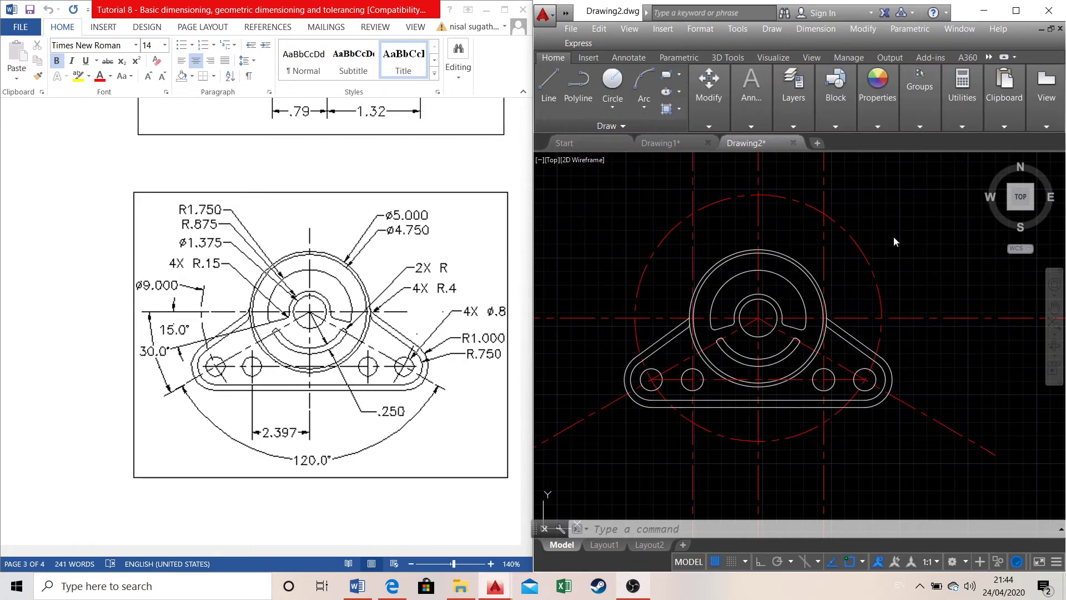
{"action": "mouse_move", "coordinate": [751, 89]}
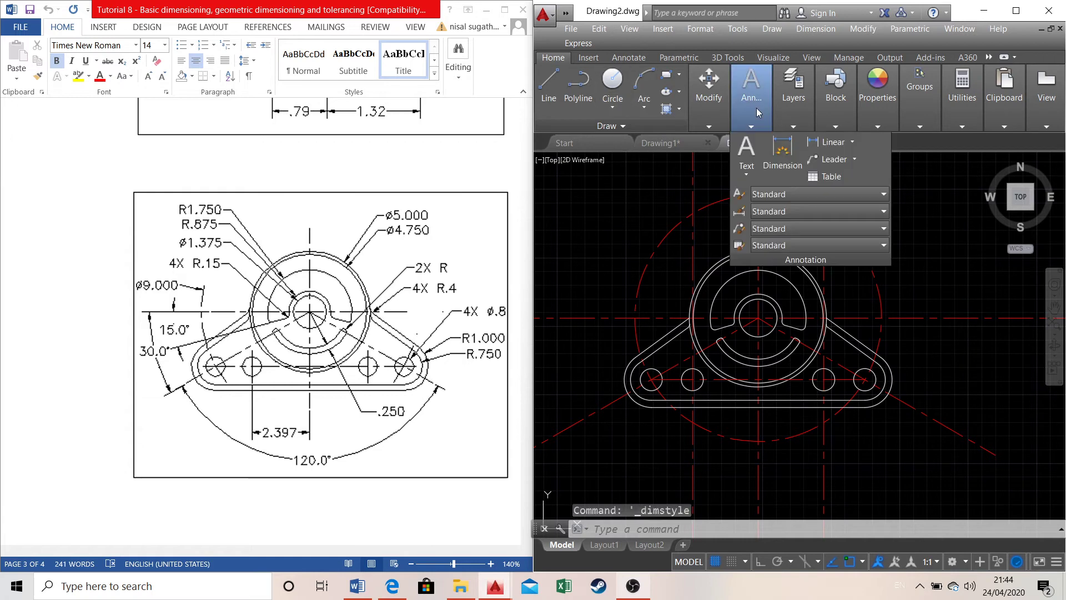
{"action": "left_click", "coordinate": [782, 153]}
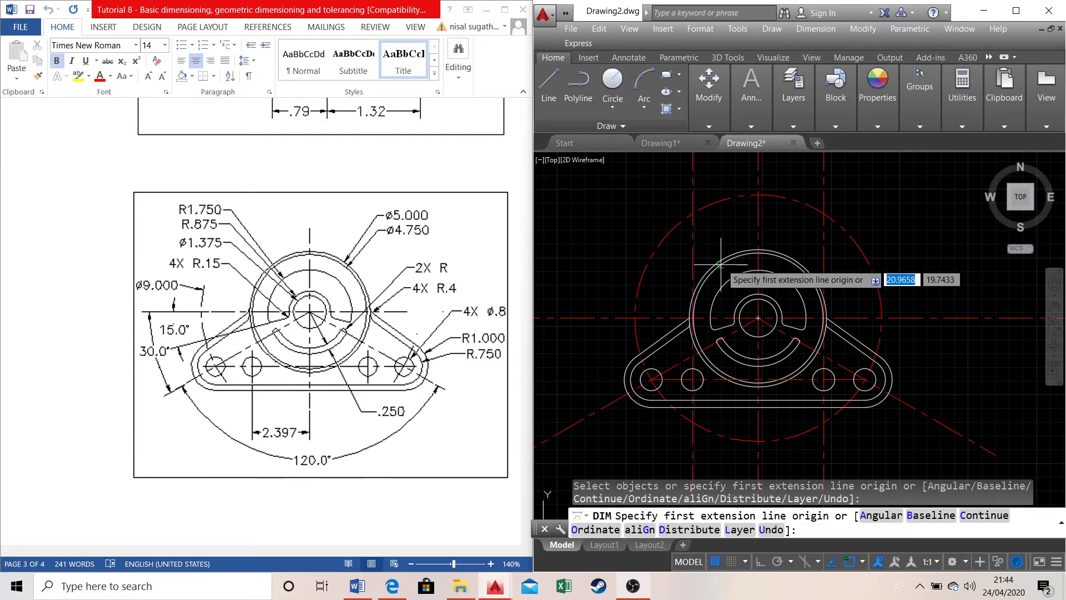
{"action": "scroll", "coordinate": [721, 257], "scroll_direction": "up", "scroll_amount": 4}
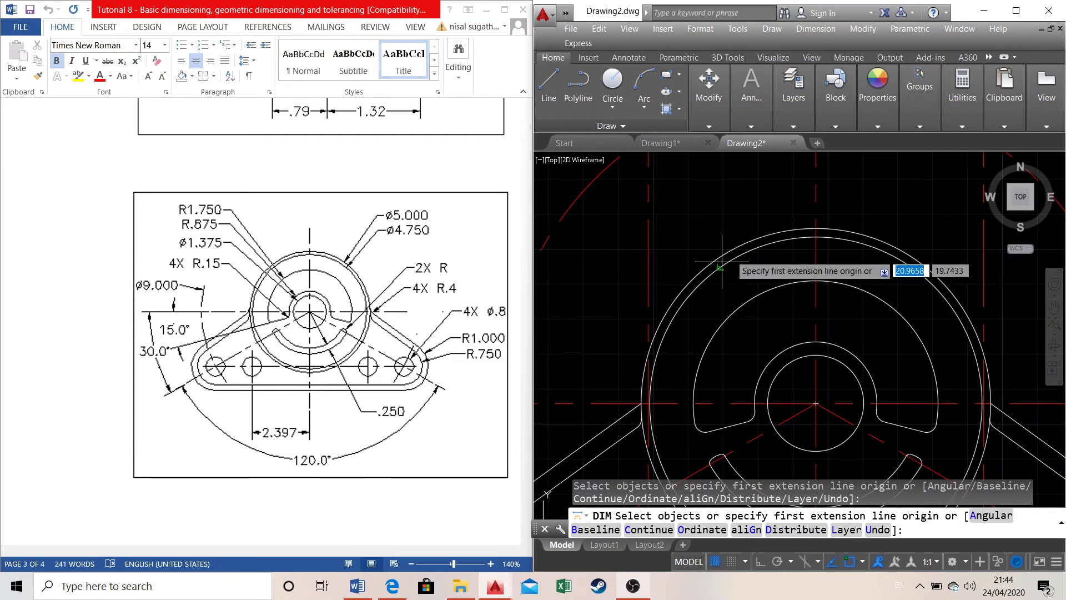
{"action": "left_click", "coordinate": [752, 225]}
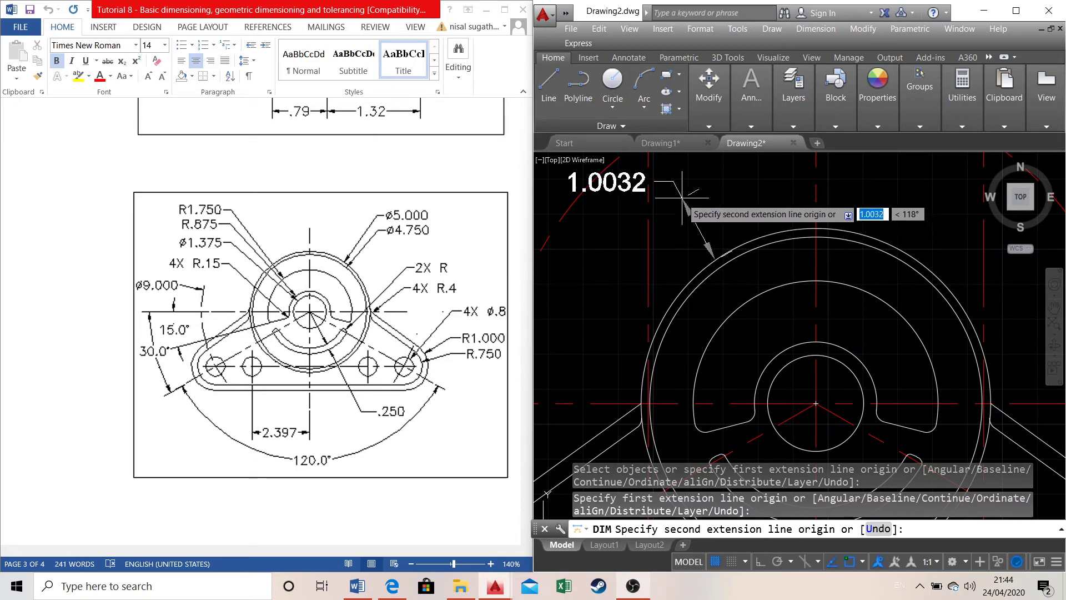
{"action": "key", "text": "Escape"}
Dimension the diameter of the innermost circle, placing the text outside the bracket at its upper left
{"action": "left_click", "coordinate": [741, 125]}
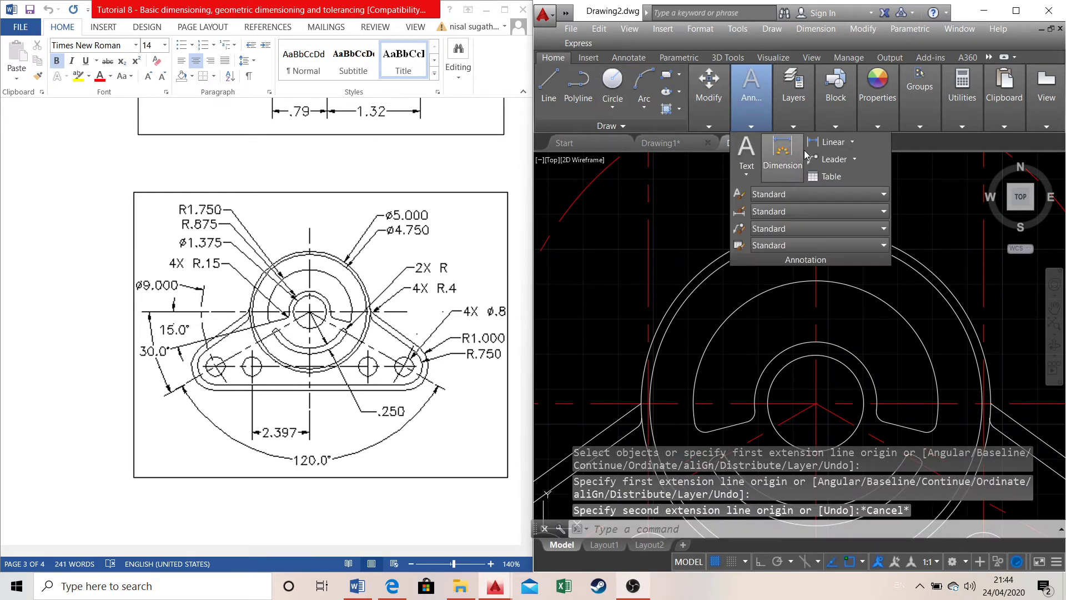
{"action": "key", "text": "Return"}
{"action": "scroll", "coordinate": [749, 222], "scroll_direction": "down", "scroll_amount": 2}
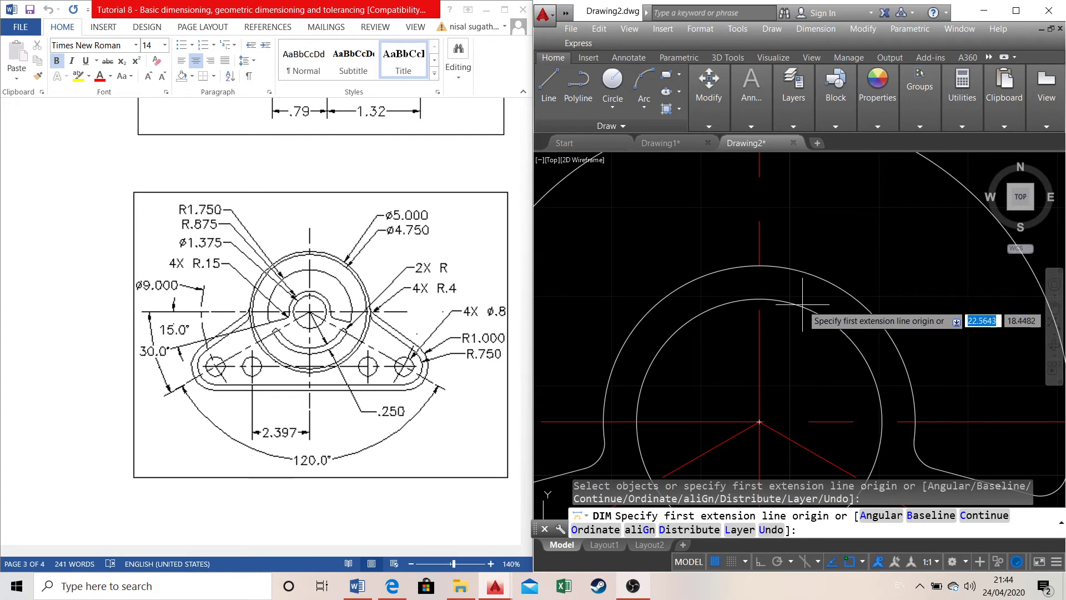
{"action": "left_click", "coordinate": [788, 304]}
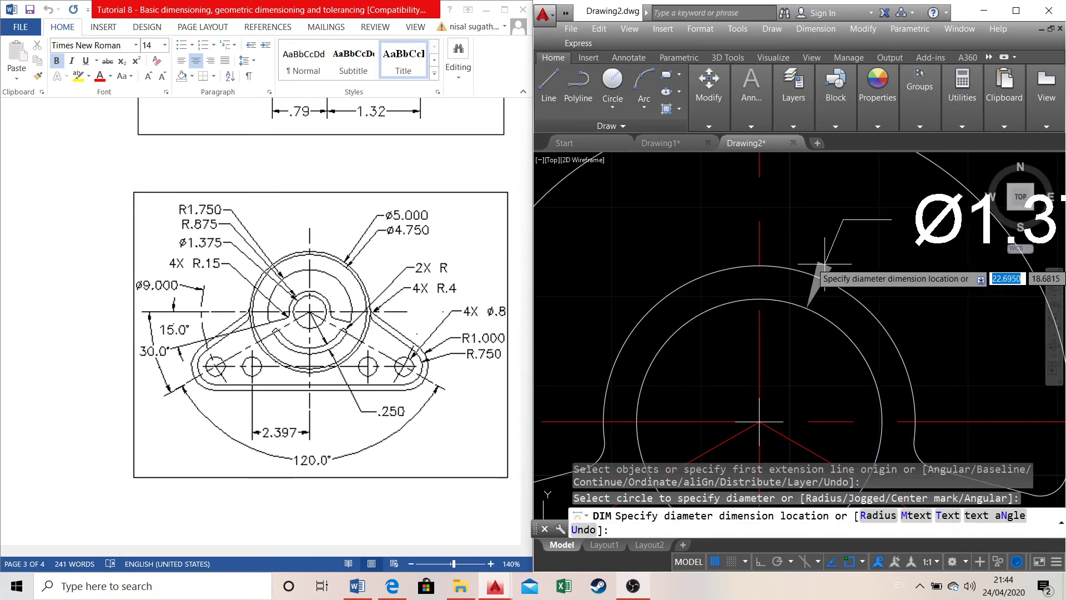
{"action": "scroll", "coordinate": [752, 322], "scroll_direction": "down", "scroll_amount": 5}
{"action": "scroll", "coordinate": [750, 319], "scroll_direction": "down", "scroll_amount": 4}
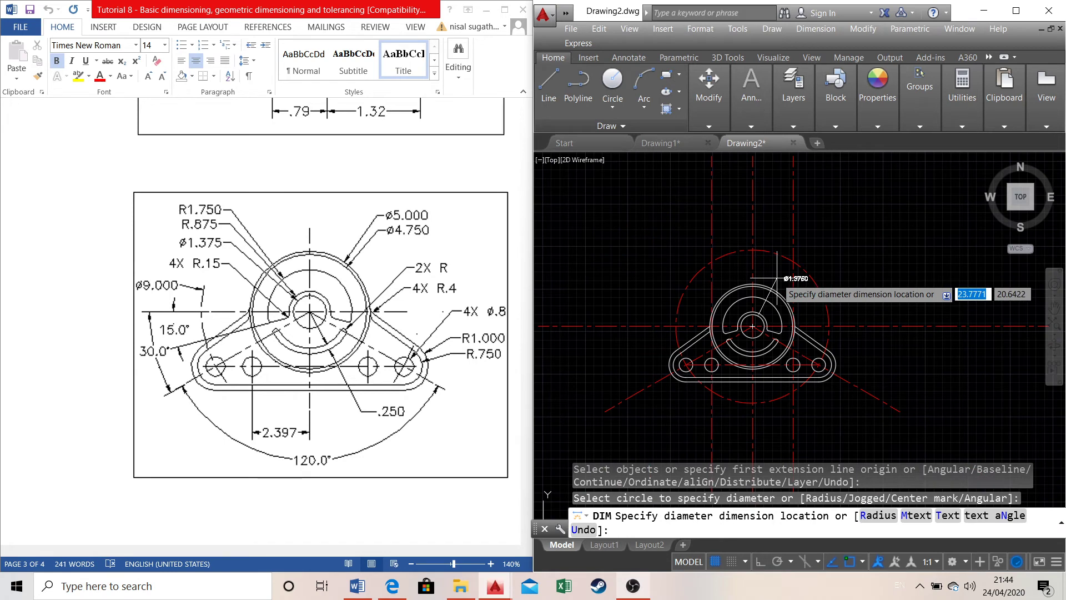
{"action": "left_click", "coordinate": [673, 276]}
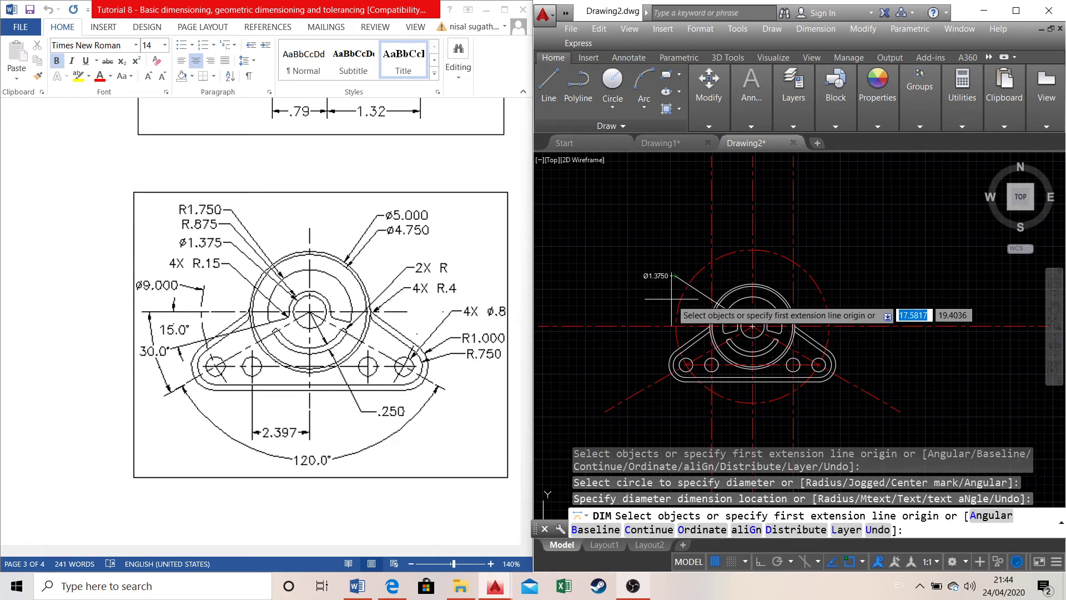
Dimension the radius of the upper slot's inner arc, placing the text just above the innermost circle's diameter dimension
{"action": "scroll", "coordinate": [673, 298], "scroll_direction": "up", "scroll_amount": 3}
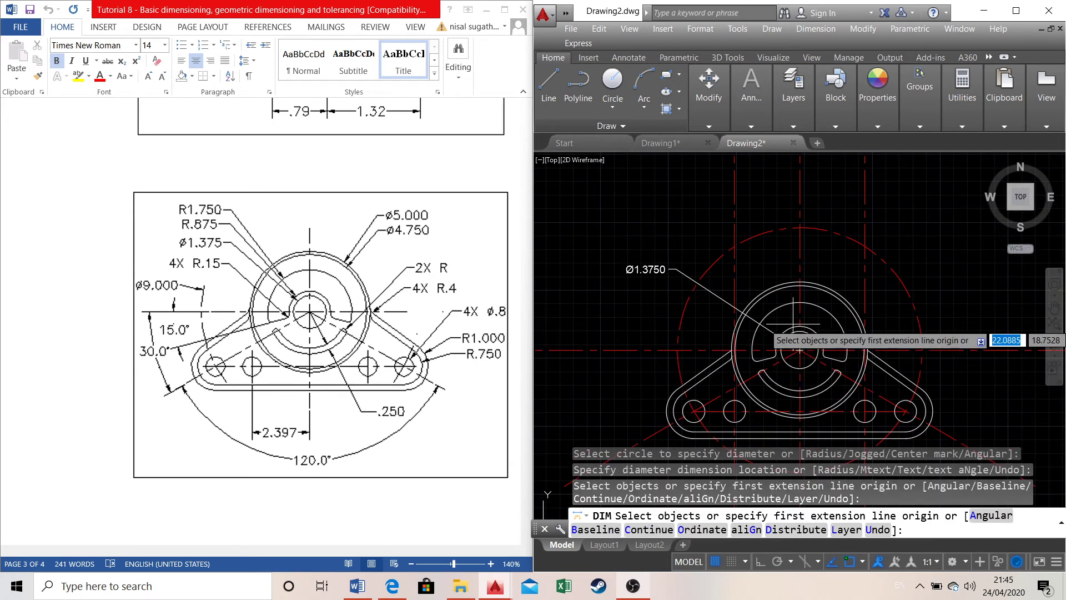
{"action": "key", "text": "Return"}
{"action": "scroll", "coordinate": [794, 325], "scroll_direction": "up", "scroll_amount": 4}
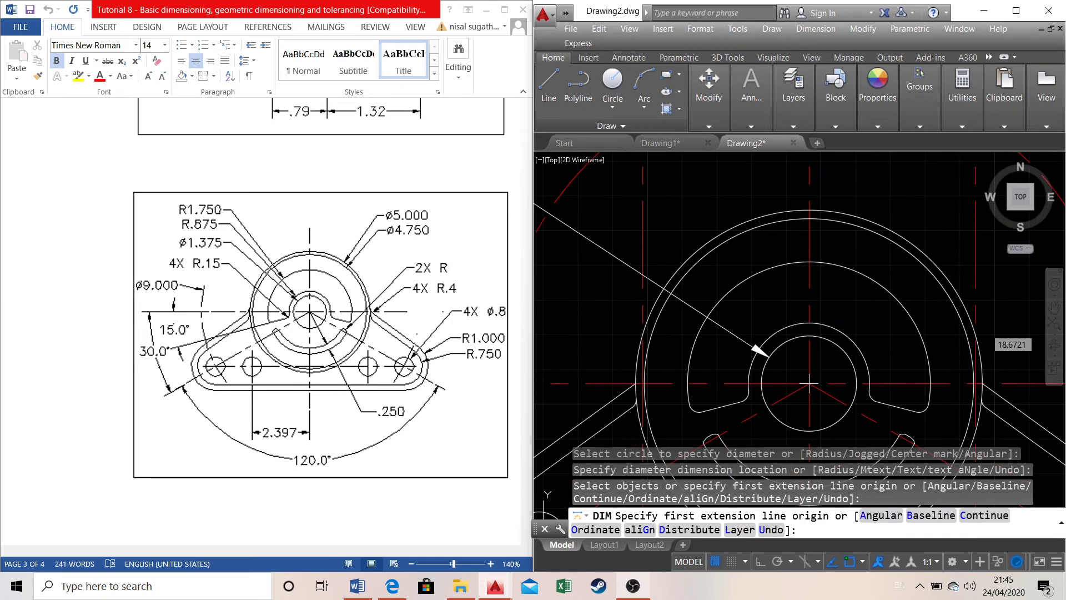
{"action": "left_click", "coordinate": [773, 333]}
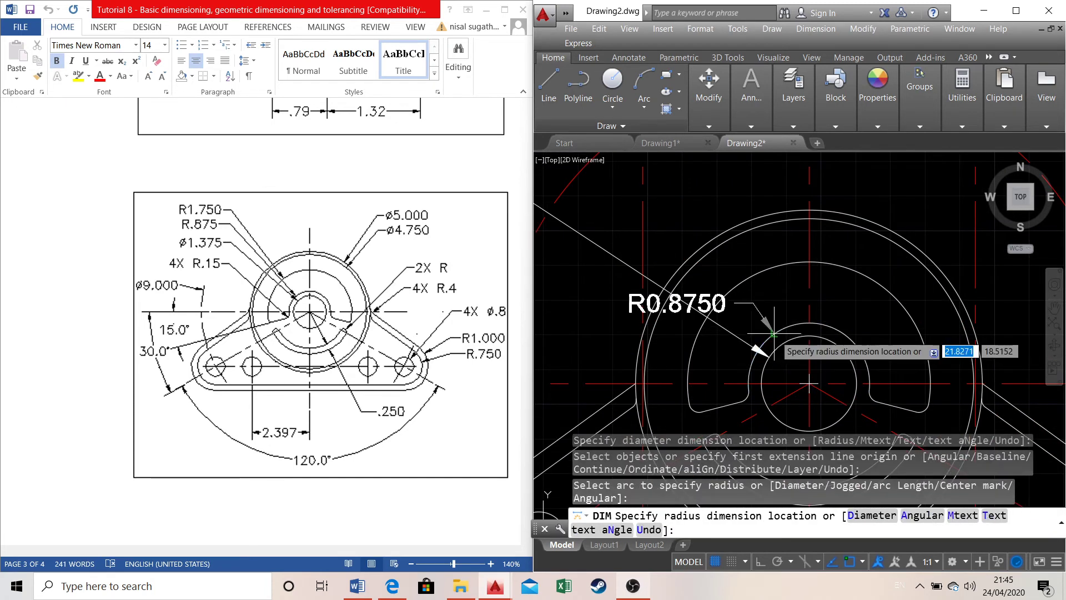
{"action": "scroll", "coordinate": [774, 334], "scroll_direction": "down", "scroll_amount": 4}
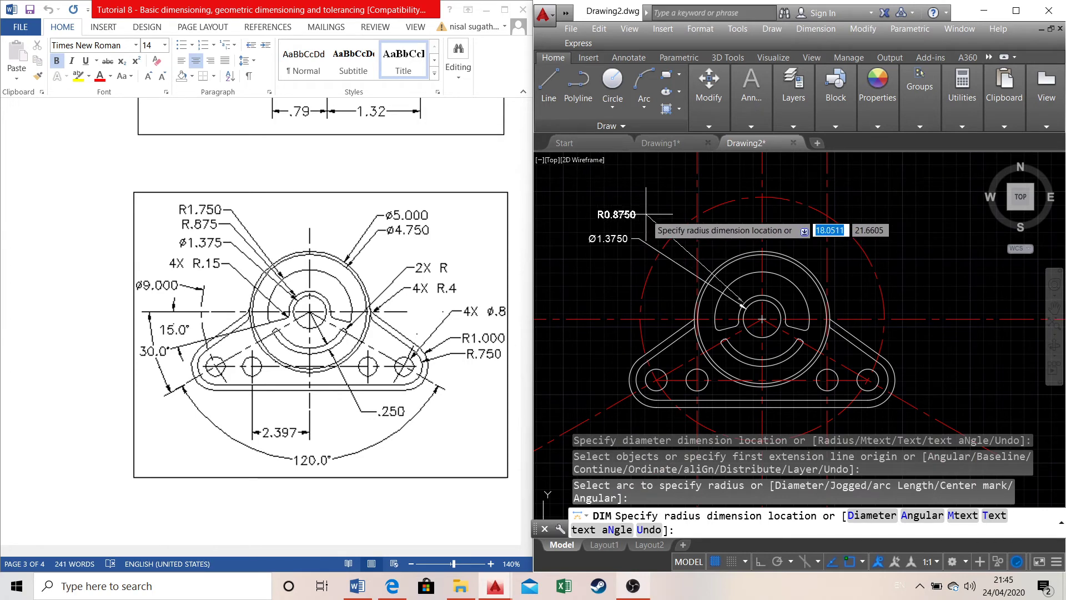
{"action": "left_click", "coordinate": [646, 214]}
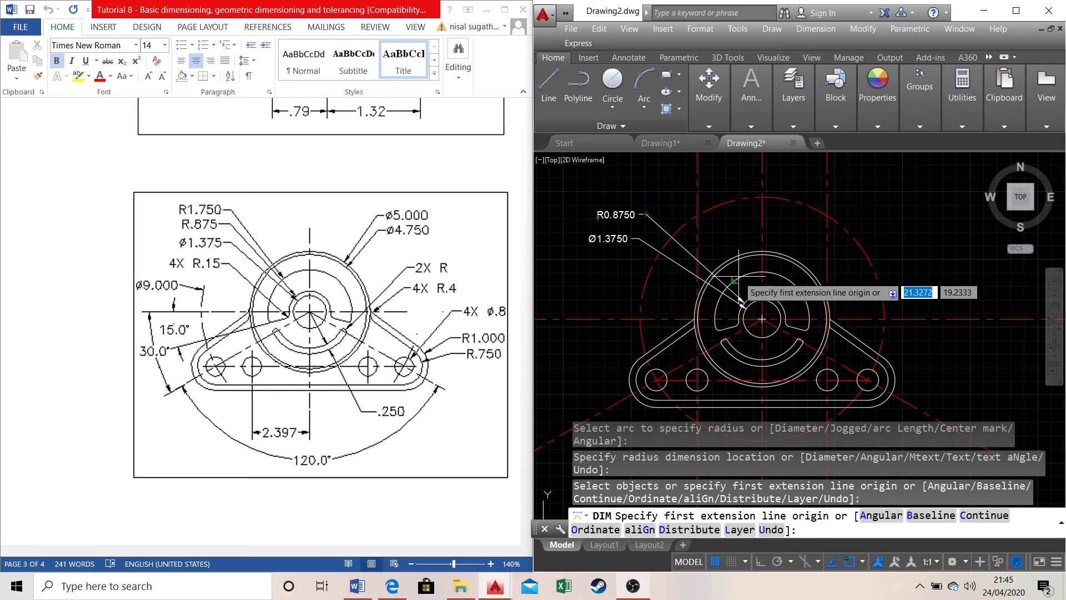
Dimension the radius of the upper slot's outer arc, placing the text just above the inner arc's radius dimension
{"action": "scroll", "coordinate": [744, 275], "scroll_direction": "up", "scroll_amount": 5}
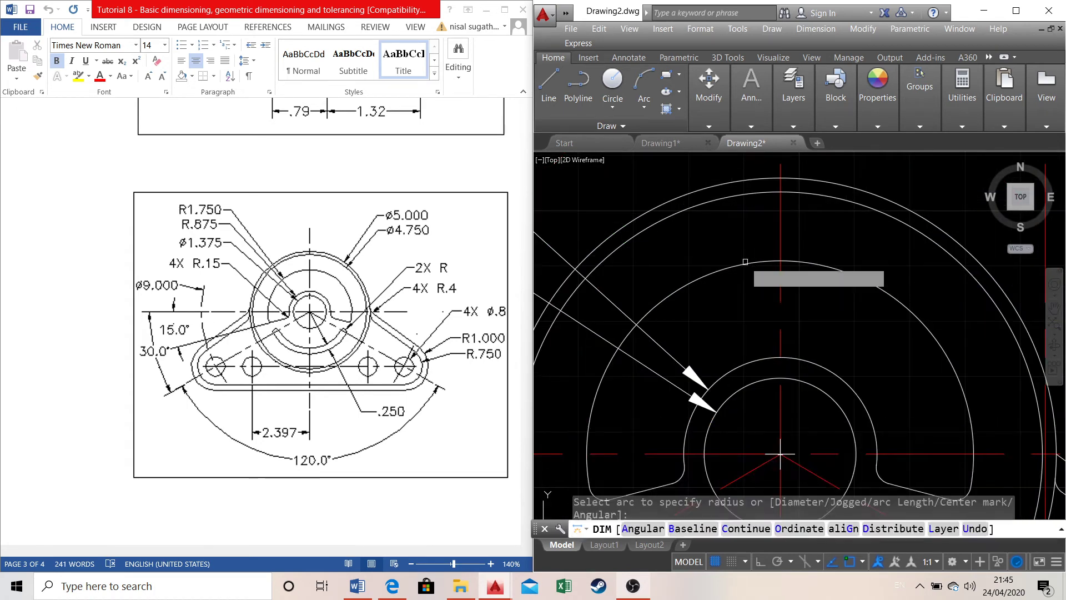
{"action": "left_click", "coordinate": [580, 265]}
{"action": "scroll", "coordinate": [637, 196], "scroll_direction": "up", "scroll_amount": 3}
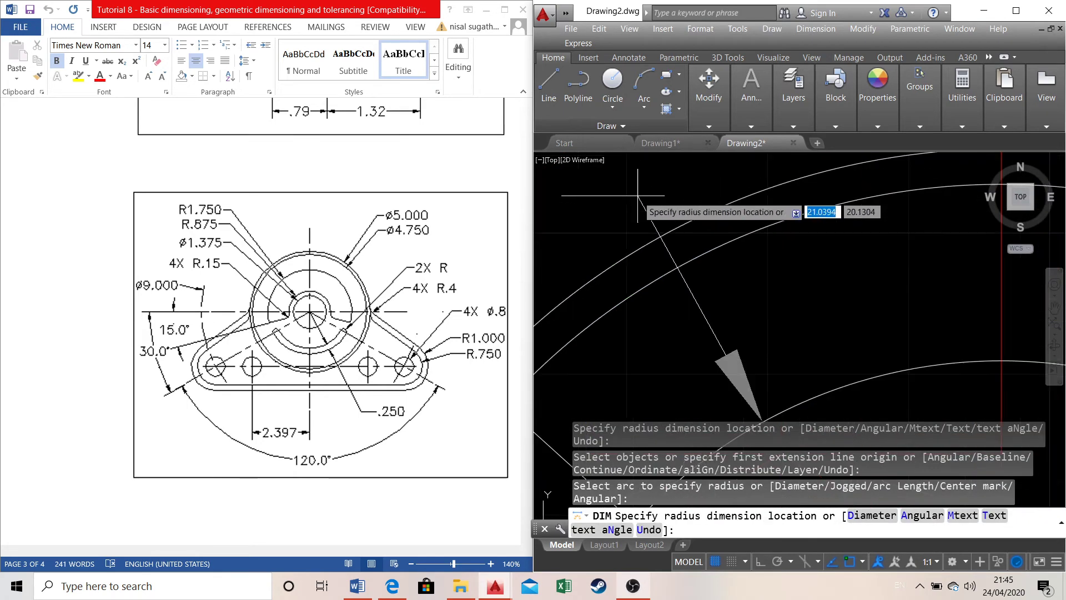
{"action": "scroll", "coordinate": [637, 195], "scroll_direction": "down", "scroll_amount": 8}
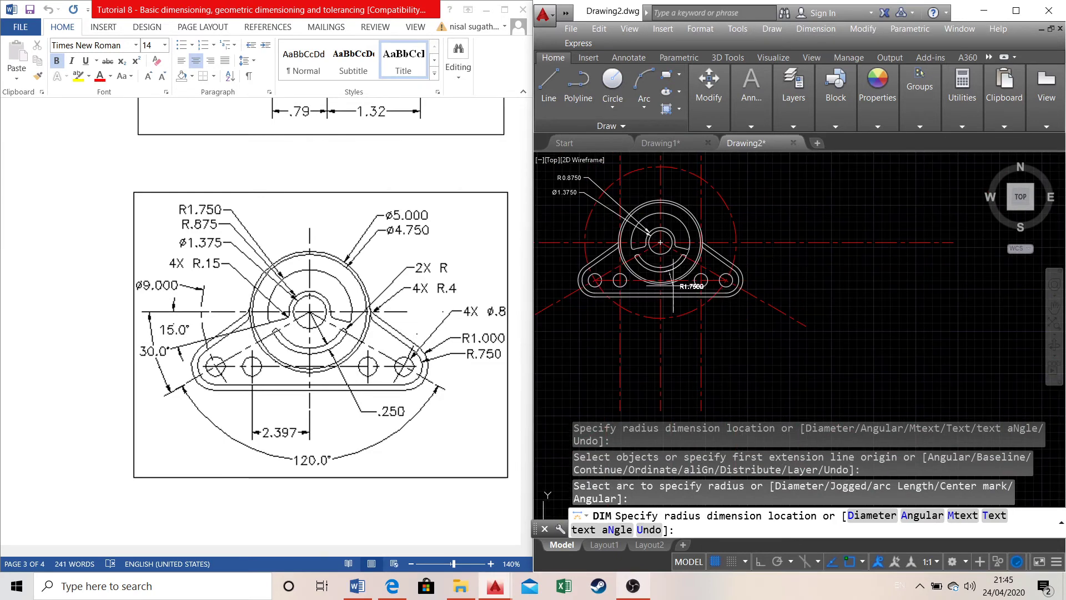
{"action": "scroll", "coordinate": [574, 209], "scroll_direction": "down", "scroll_amount": 3}
{"action": "scroll", "coordinate": [606, 207], "scroll_direction": "up", "scroll_amount": 6}
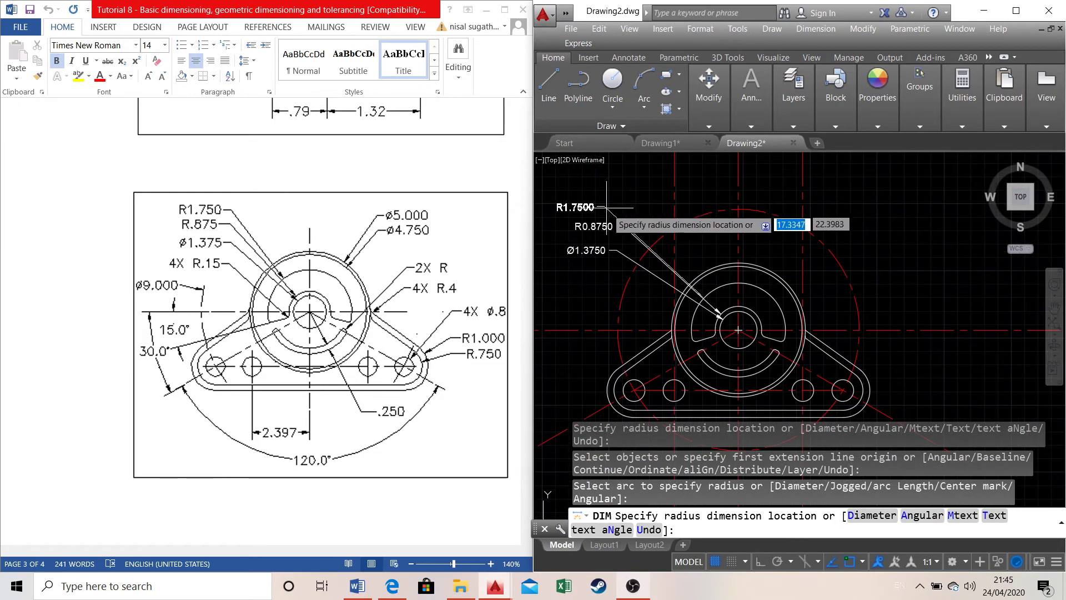
{"action": "left_click", "coordinate": [615, 208]}
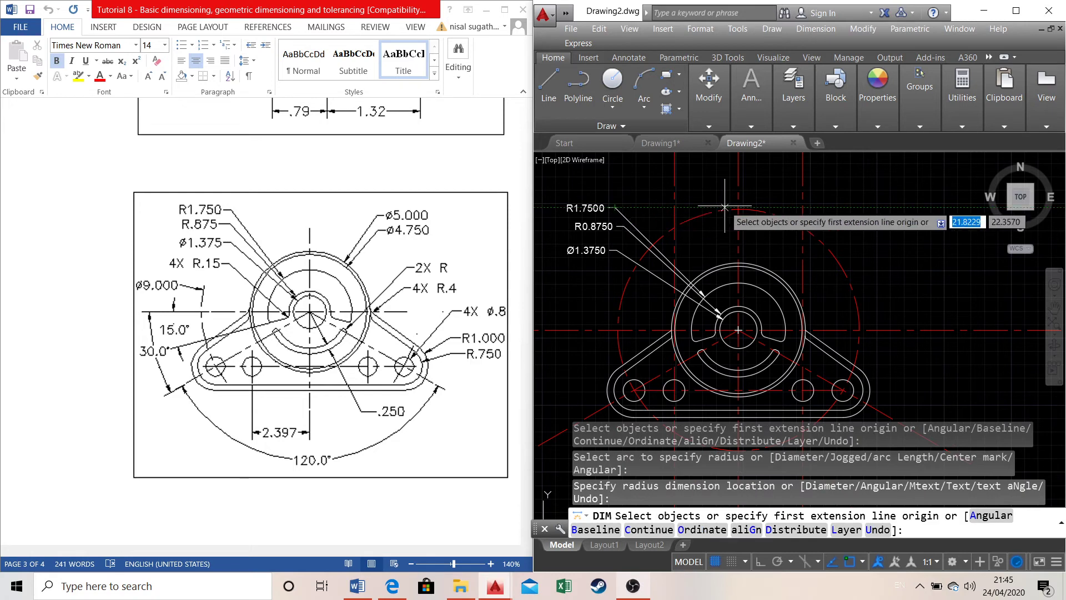
Dimension the diameters of the two large concentric circles, stacking the outer circle's text above the inner one's outside the bracket's upper right
{"action": "left_click", "coordinate": [782, 284]}
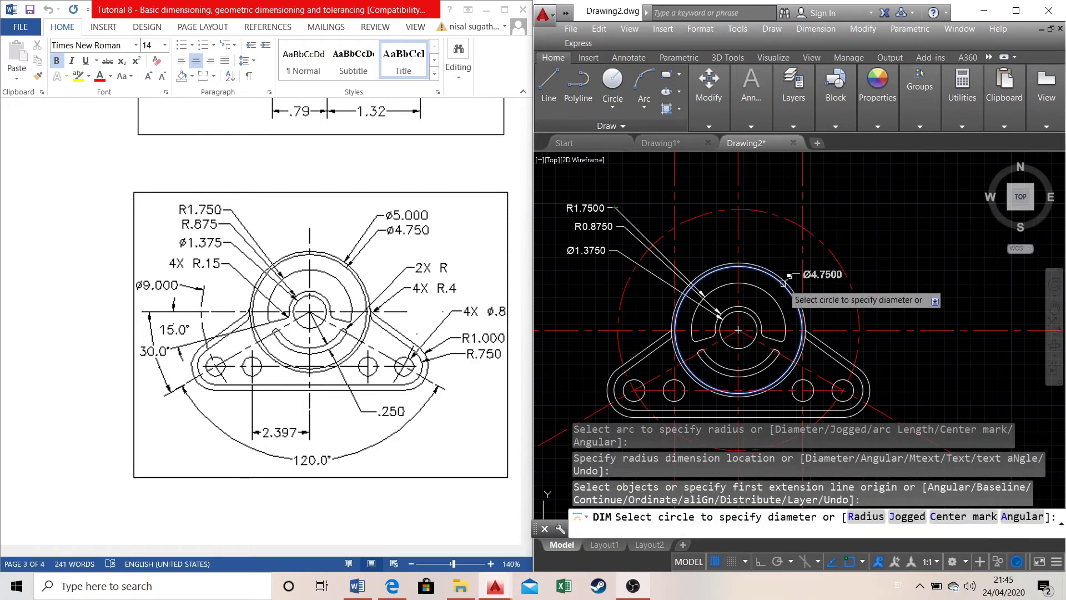
{"action": "left_click", "coordinate": [782, 284]}
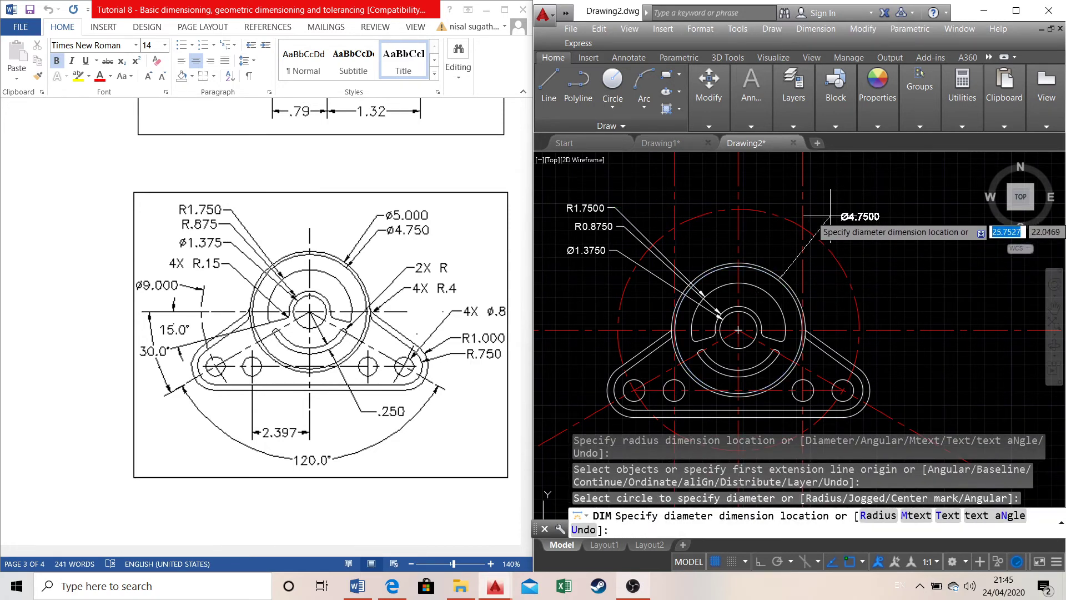
{"action": "left_click", "coordinate": [821, 232]}
{"action": "left_click", "coordinate": [781, 267]}
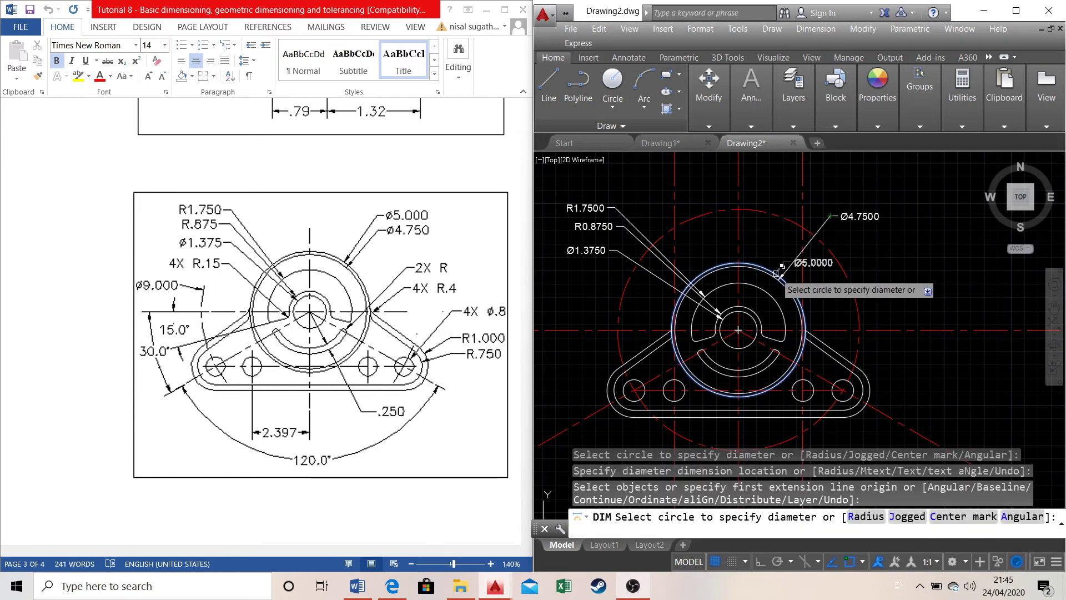
{"action": "left_click", "coordinate": [777, 273]}
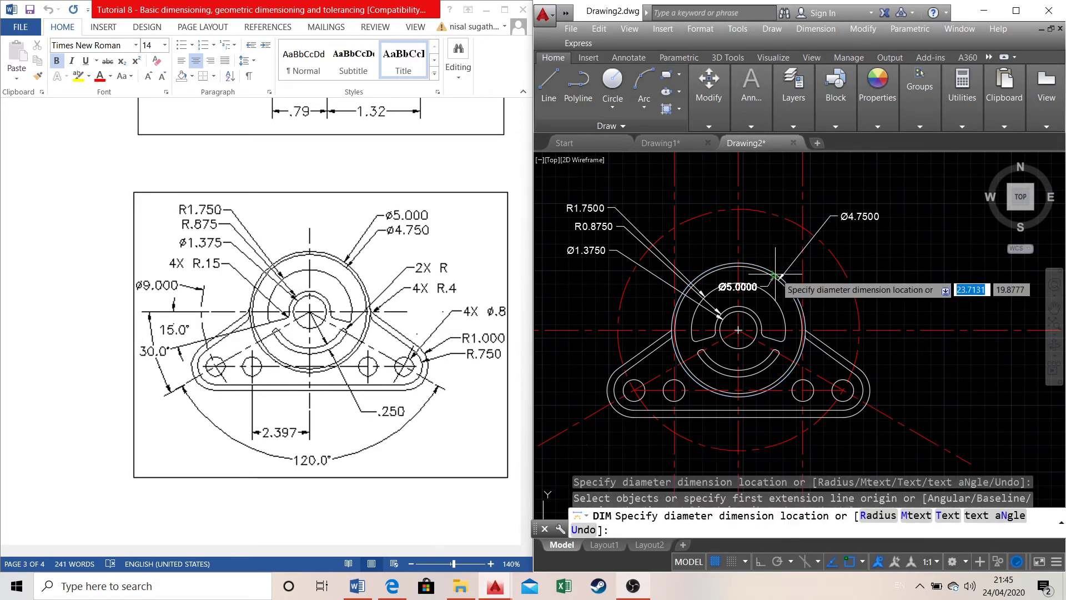
{"action": "left_click", "coordinate": [833, 198]}
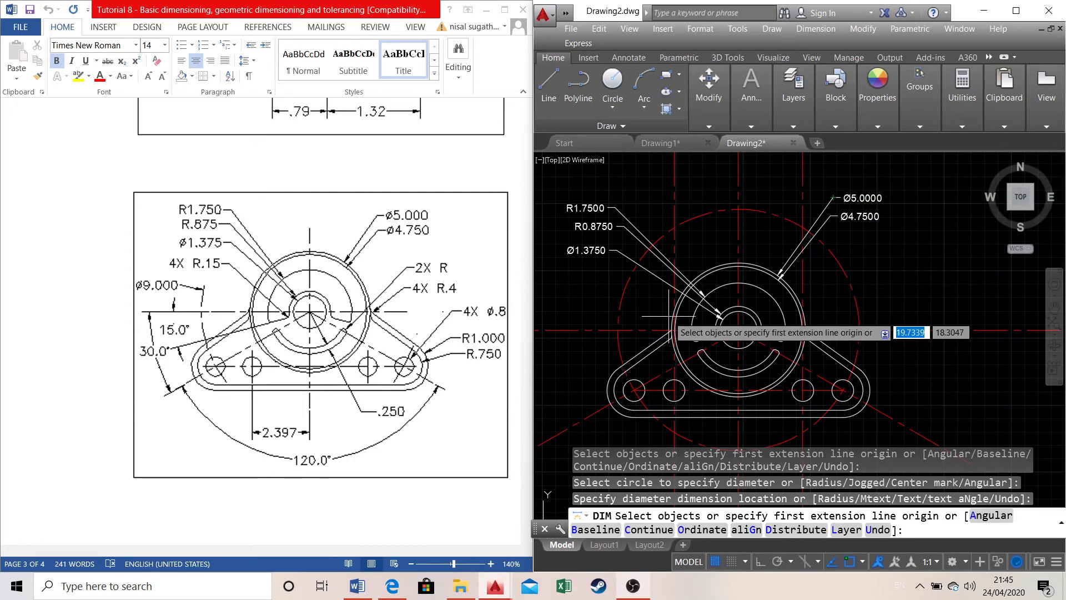
Dimension the radius of the fillet at the upper slot's left inner corner, placing the text outside the circles below the innermost circle's diameter dimension
{"action": "scroll", "coordinate": [715, 327], "scroll_direction": "up", "scroll_amount": 4}
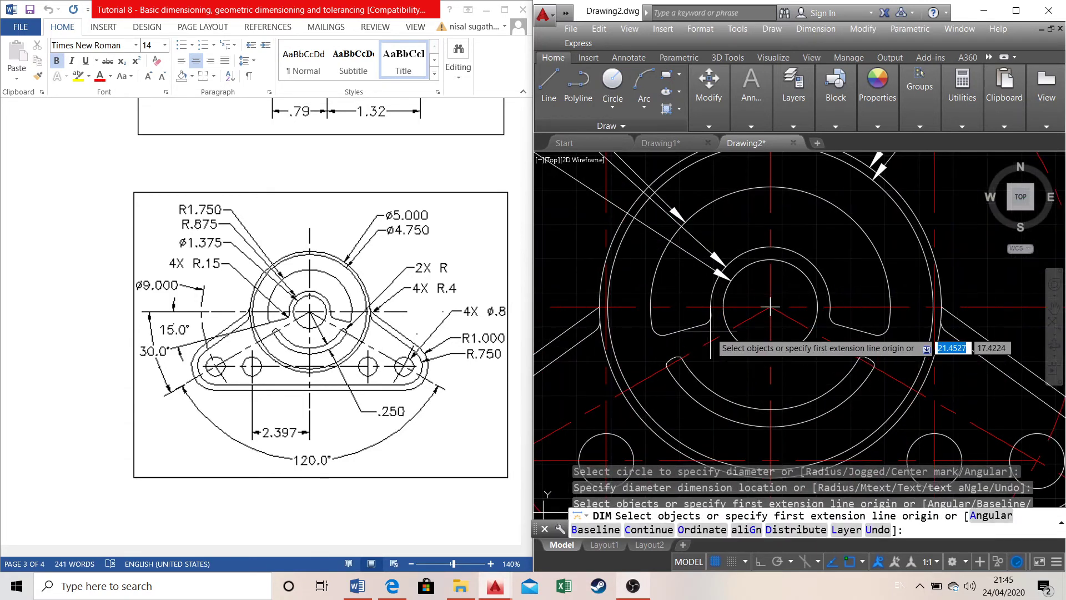
{"action": "scroll", "coordinate": [709, 320], "scroll_direction": "up", "scroll_amount": 4}
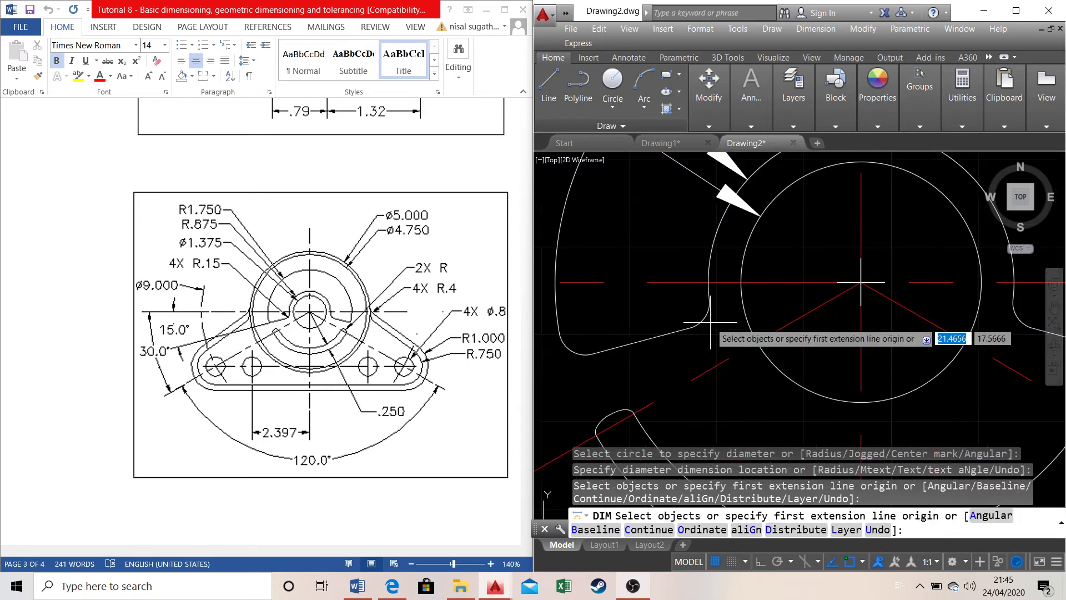
{"action": "scroll", "coordinate": [708, 308], "scroll_direction": "up", "scroll_amount": 3}
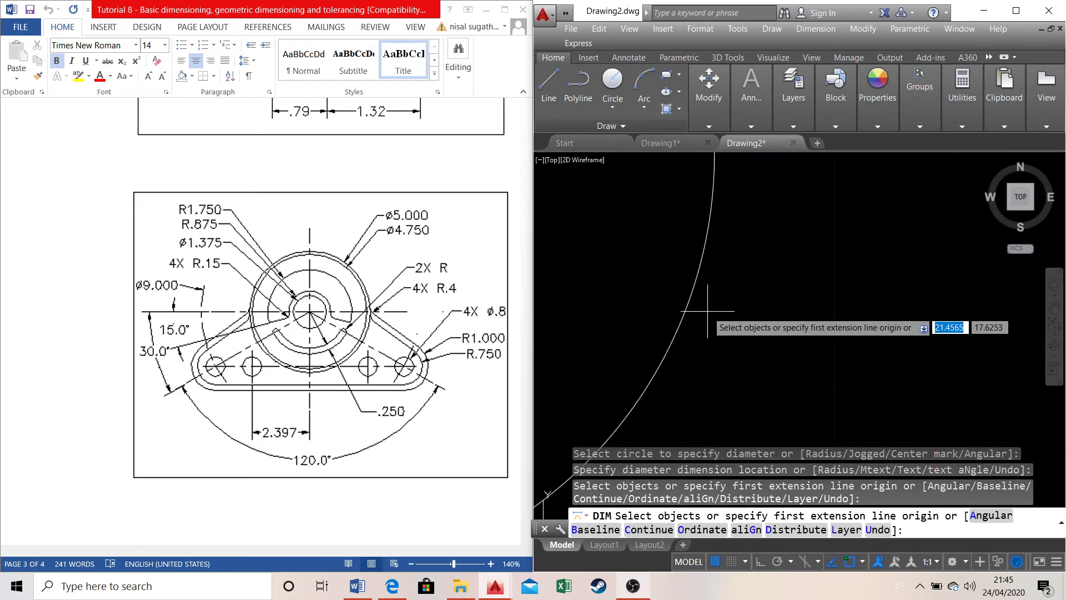
{"action": "left_click", "coordinate": [698, 273]}
{"action": "scroll", "coordinate": [694, 327], "scroll_direction": "down", "scroll_amount": 8}
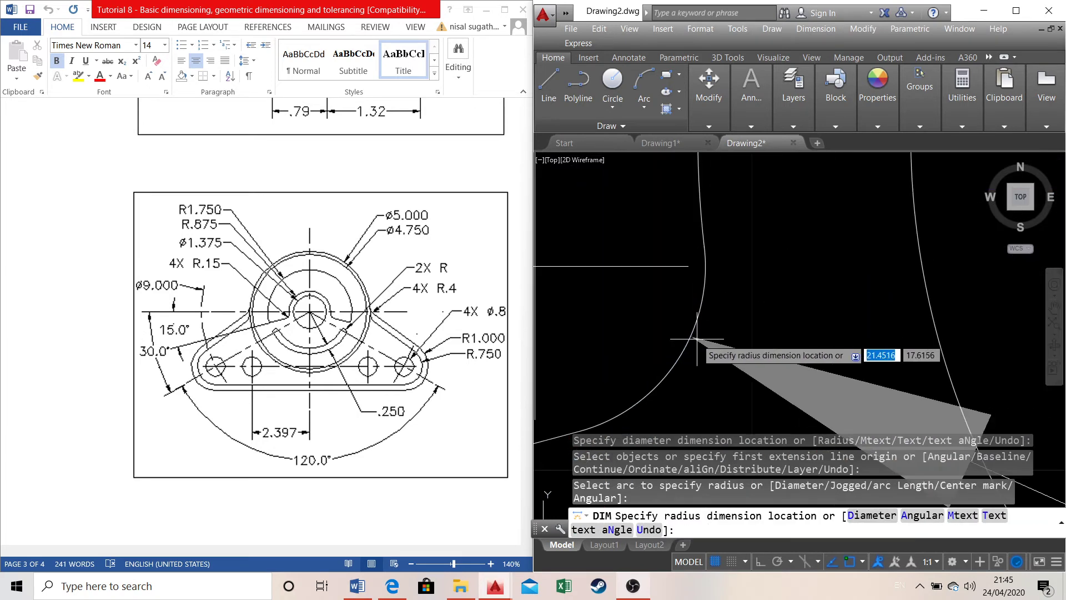
{"action": "scroll", "coordinate": [690, 337], "scroll_direction": "down", "scroll_amount": 5}
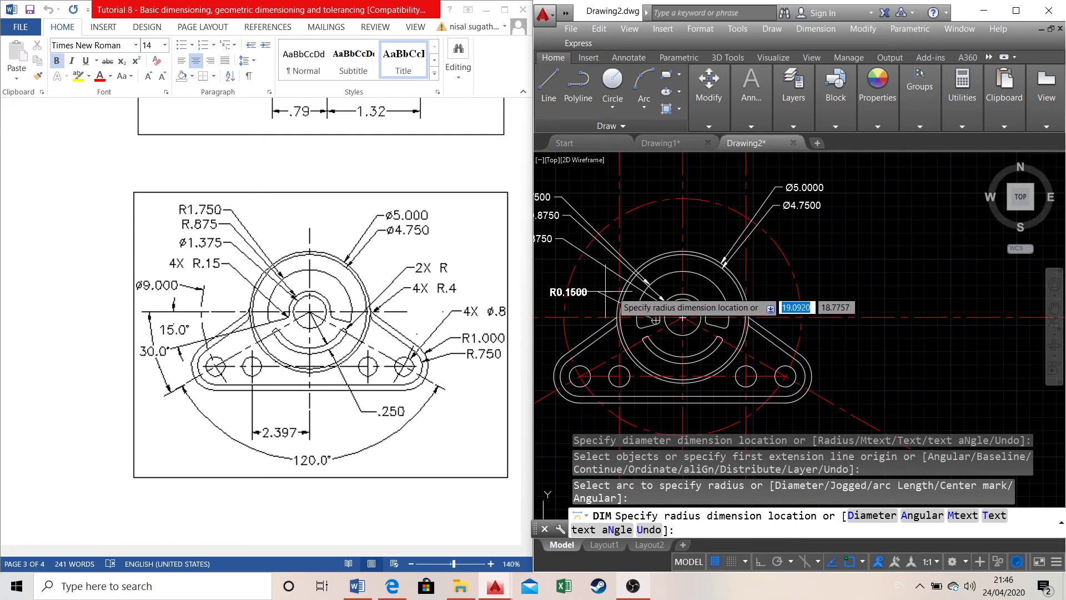
{"action": "scroll", "coordinate": [688, 295], "scroll_direction": "up", "scroll_amount": 5}
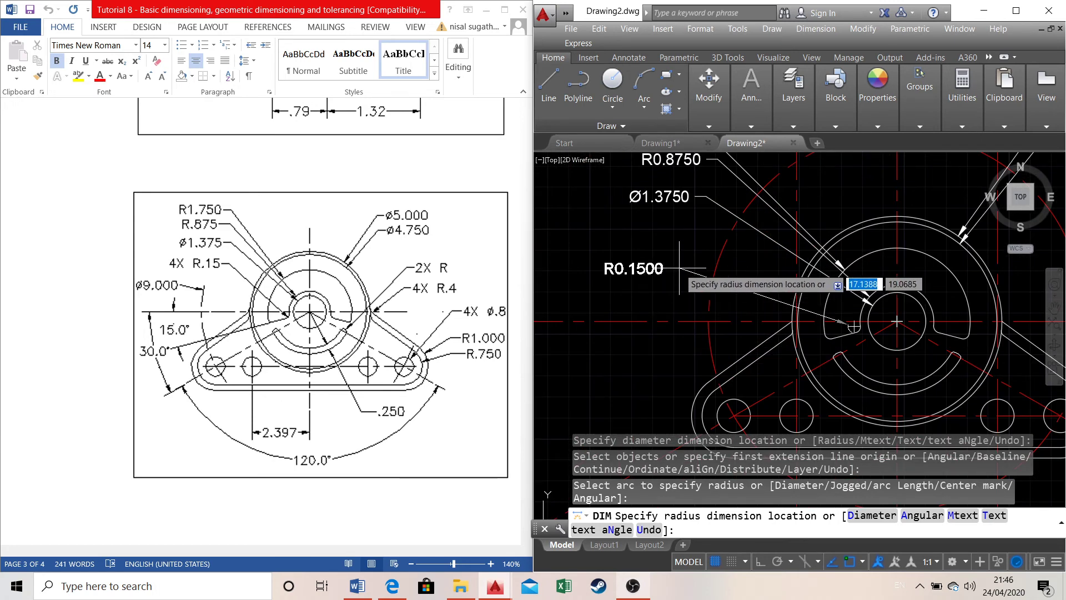
{"action": "left_click", "coordinate": [604, 276]}
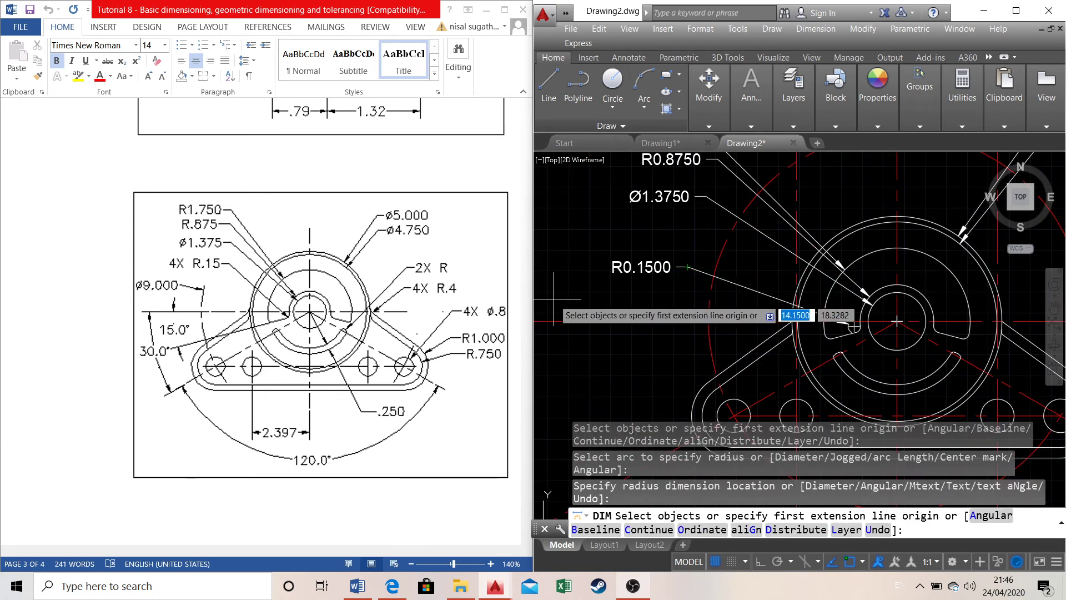
Edit the slot corner fillet's radius dimension to add the prefix "4 x" before its value
{"action": "key", "text": "Escape"}
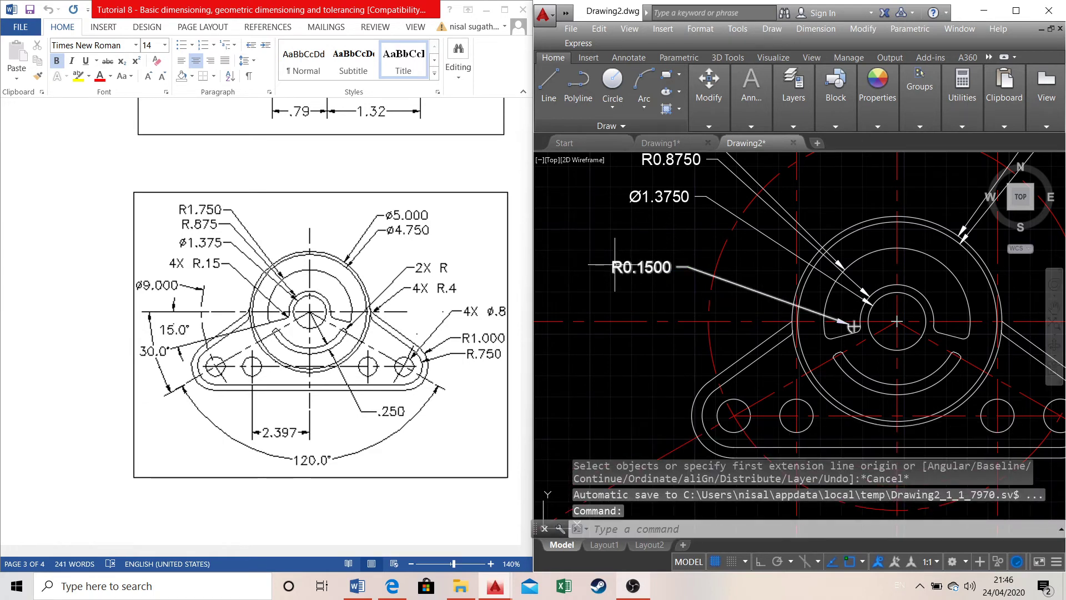
{"action": "left_click", "coordinate": [616, 267]}
{"action": "double_click", "coordinate": [614, 268]}
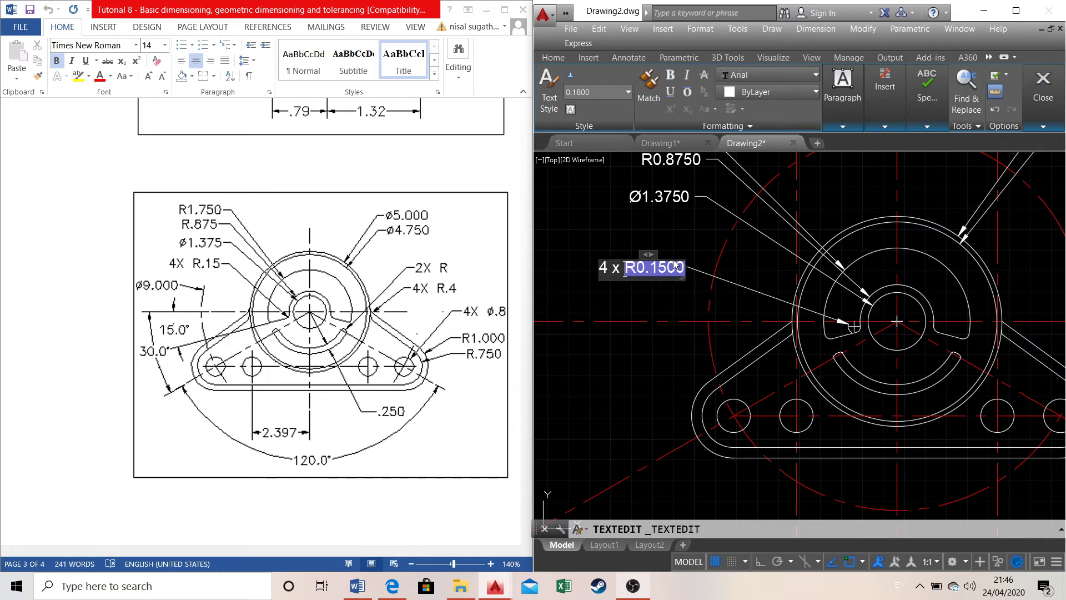
{"action": "left_click", "coordinate": [568, 239]}
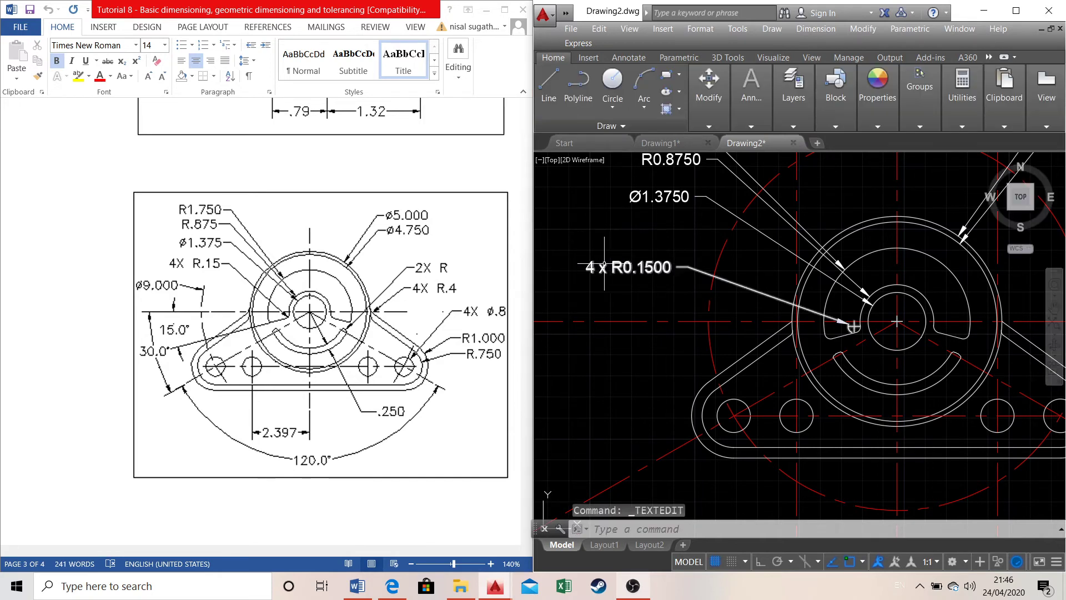
Fillet the corner between the bracket's outer right slanted edge and the largest circle, keeping the current fillet radius
{"action": "scroll", "coordinate": [603, 262], "scroll_direction": "down", "scroll_amount": 2}
{"action": "scroll", "coordinate": [727, 214], "scroll_direction": "up", "scroll_amount": 1}
{"action": "scroll", "coordinate": [705, 227], "scroll_direction": "down", "scroll_amount": 1}
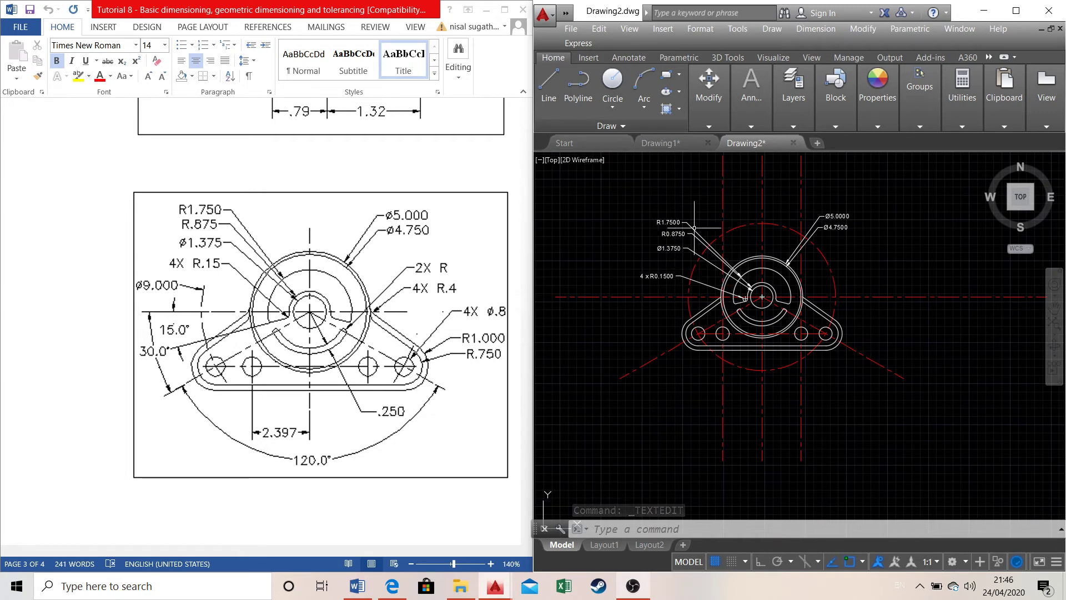
{"action": "scroll", "coordinate": [756, 247], "scroll_direction": "up", "scroll_amount": 2}
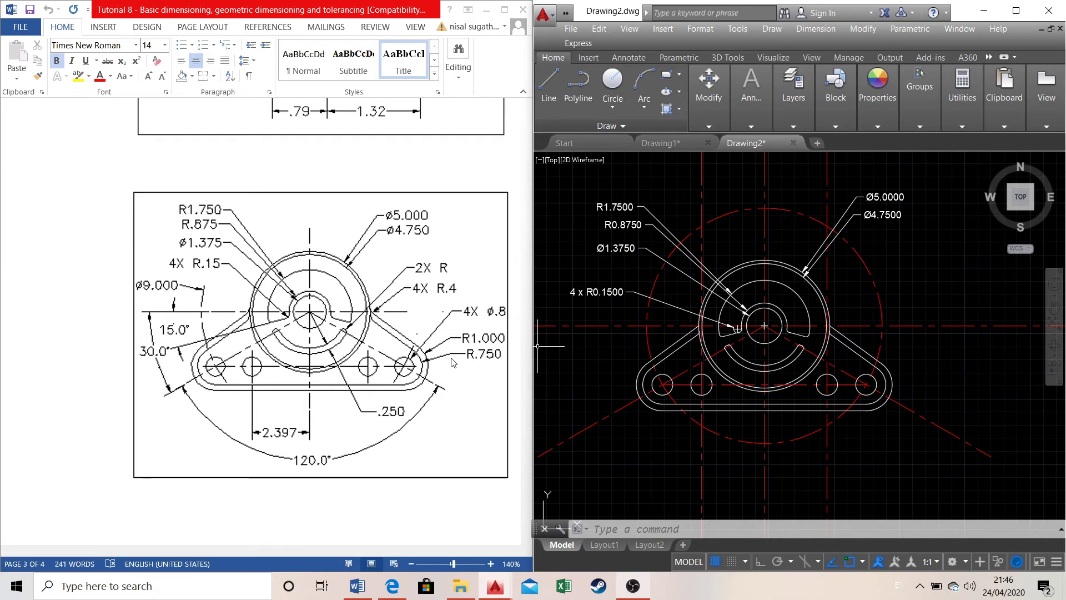
{"action": "scroll", "coordinate": [787, 326], "scroll_direction": "up", "scroll_amount": 6}
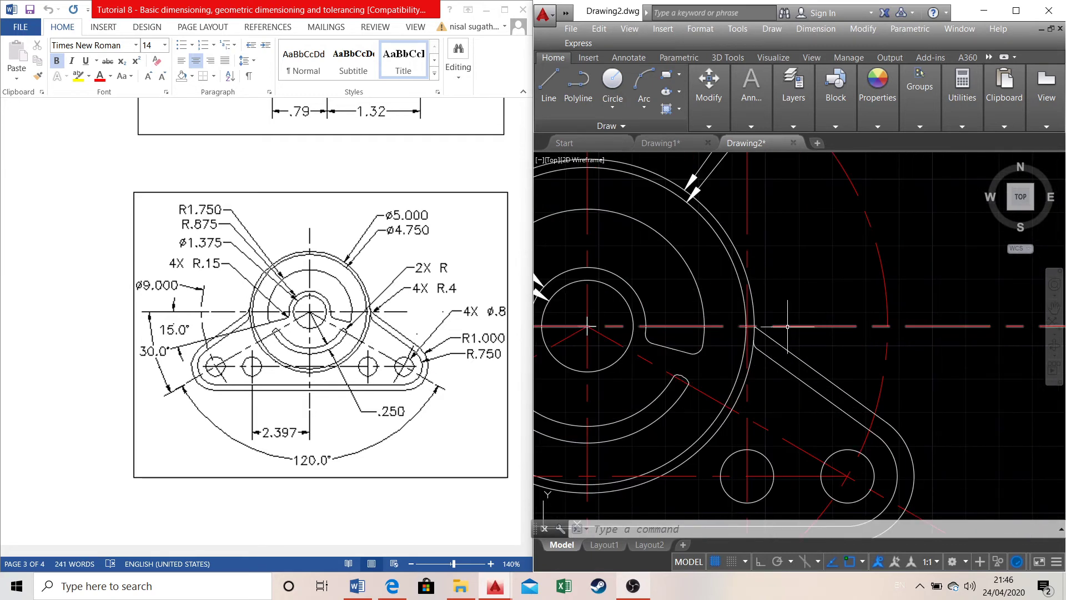
{"action": "scroll", "coordinate": [787, 326], "scroll_direction": "up", "scroll_amount": 2}
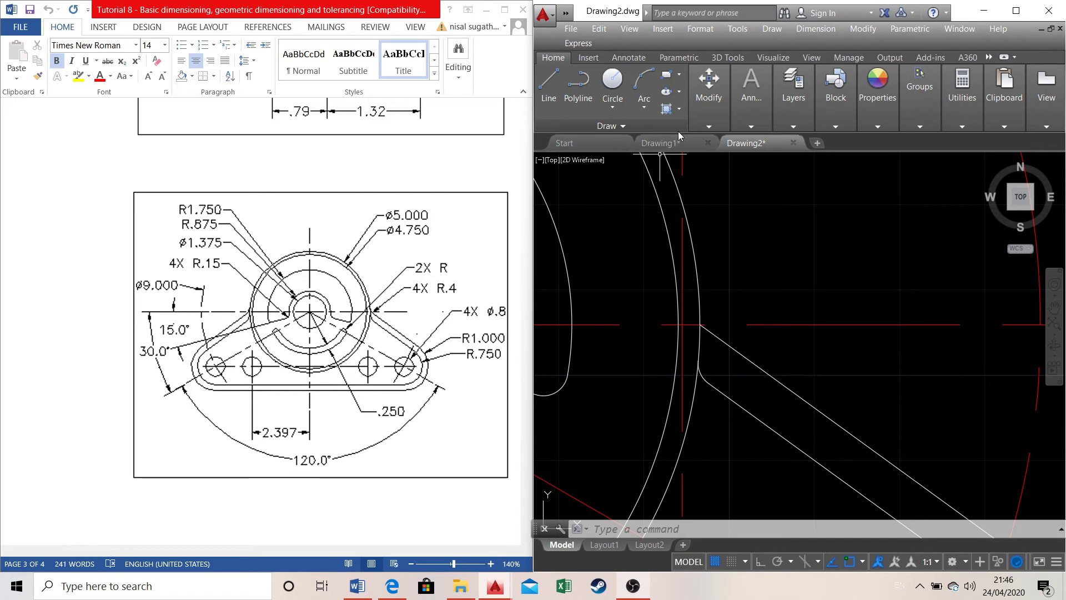
{"action": "left_click", "coordinate": [706, 123]}
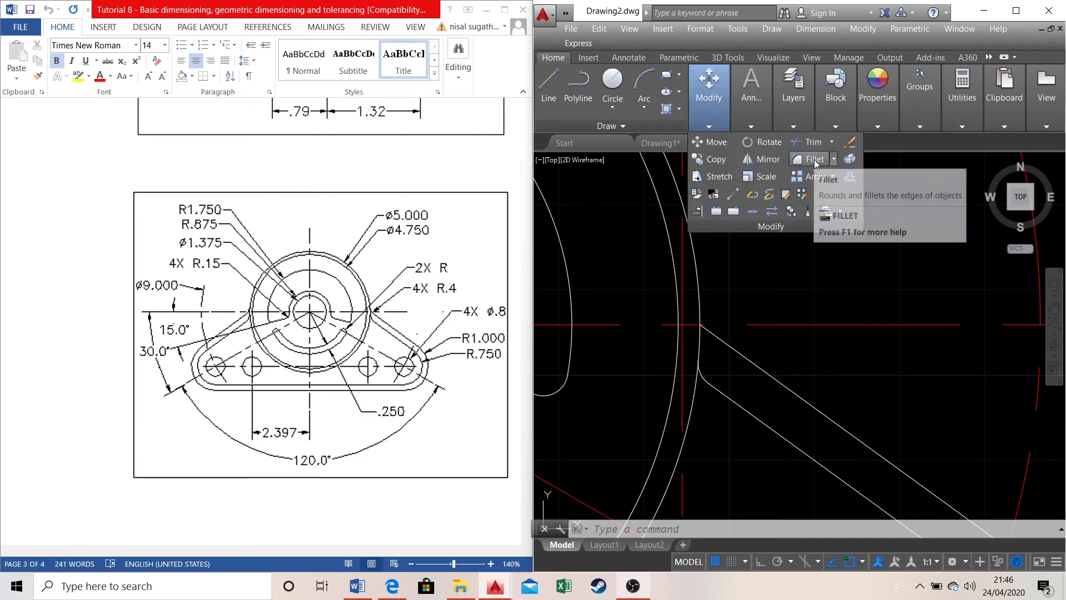
{"action": "left_click", "coordinate": [814, 158]}
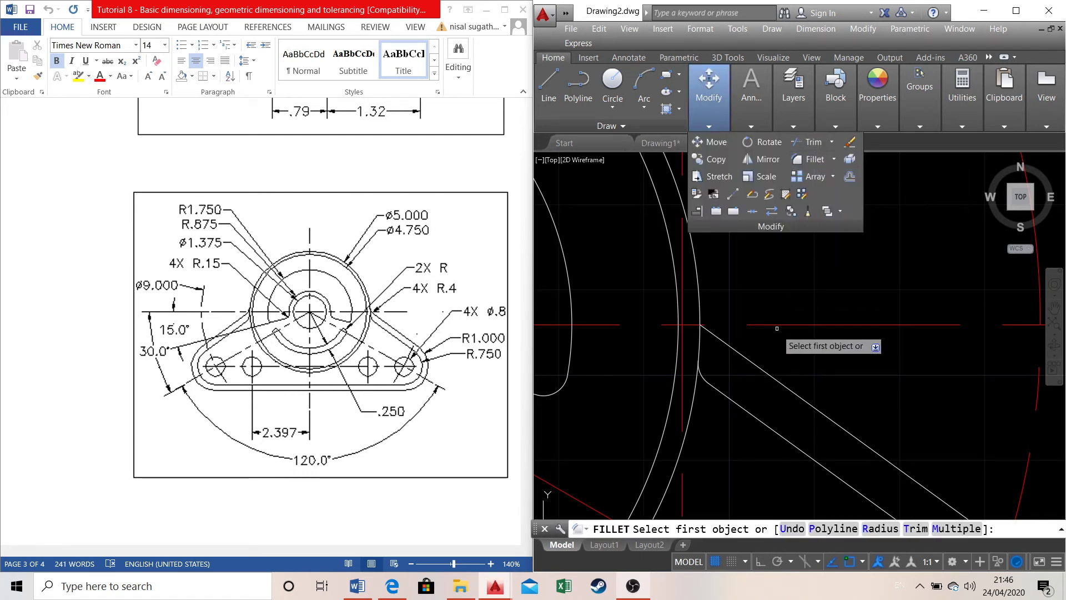
{"action": "left_click", "coordinate": [747, 359]}
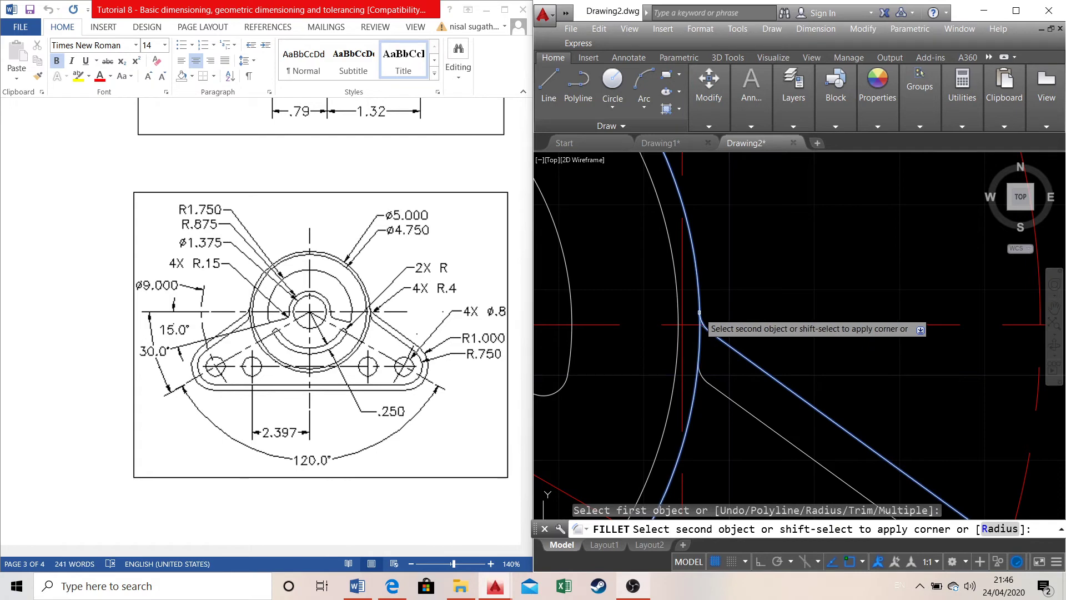
{"action": "left_click", "coordinate": [699, 313]}
Fillet the matching corner between the bracket's outer left slanted edge and the largest circle with the same radius
{"action": "scroll", "coordinate": [777, 283], "scroll_direction": "down", "scroll_amount": 6}
{"action": "scroll", "coordinate": [618, 295], "scroll_direction": "up", "scroll_amount": 4}
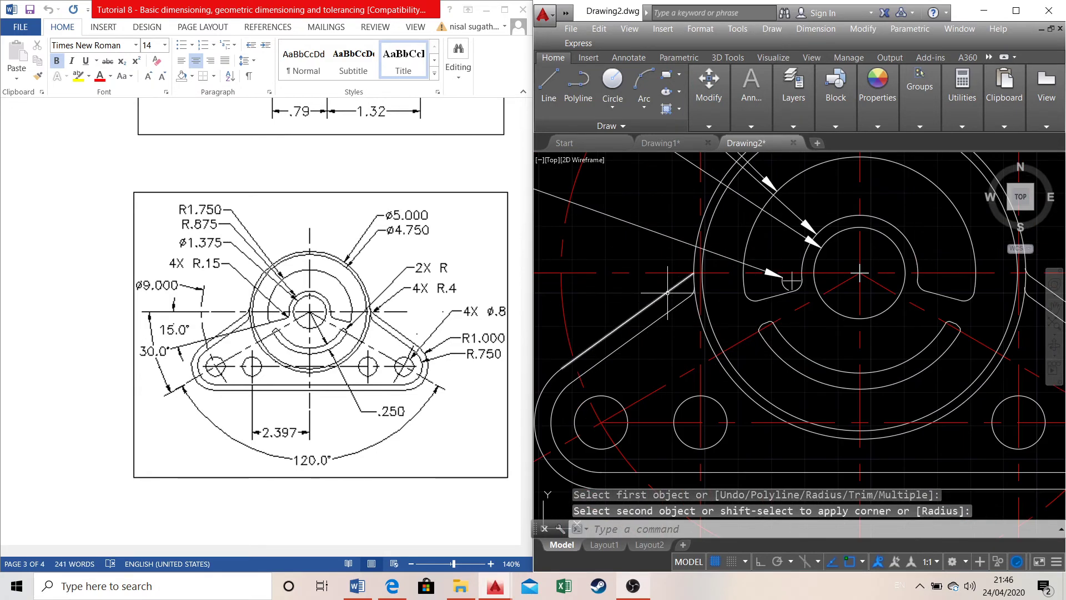
{"action": "left_click", "coordinate": [666, 294]}
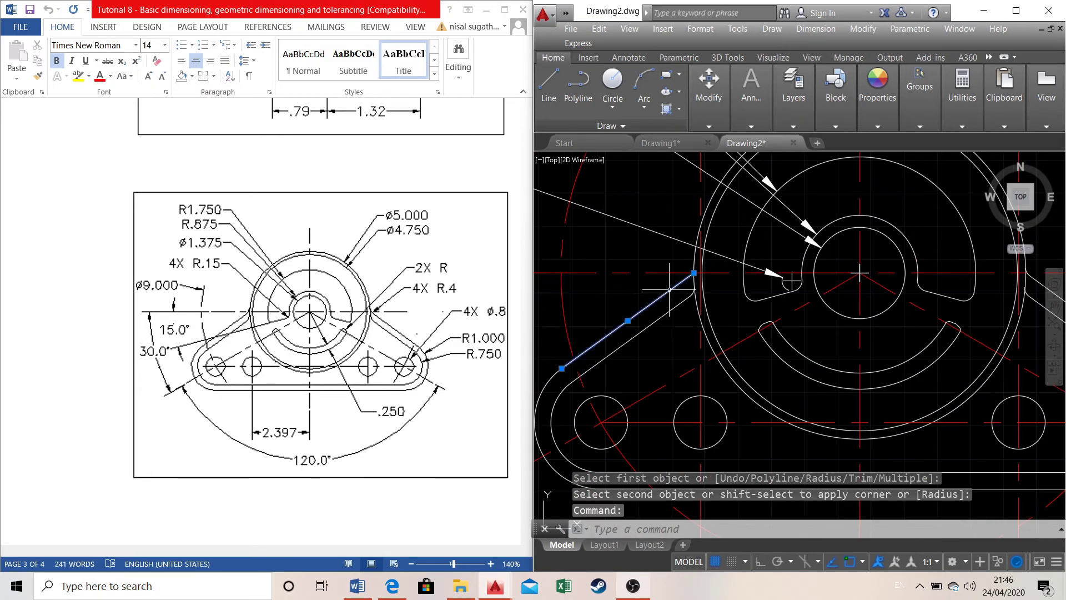
{"action": "left_click", "coordinate": [697, 261]}
{"action": "left_click", "coordinate": [716, 123]}
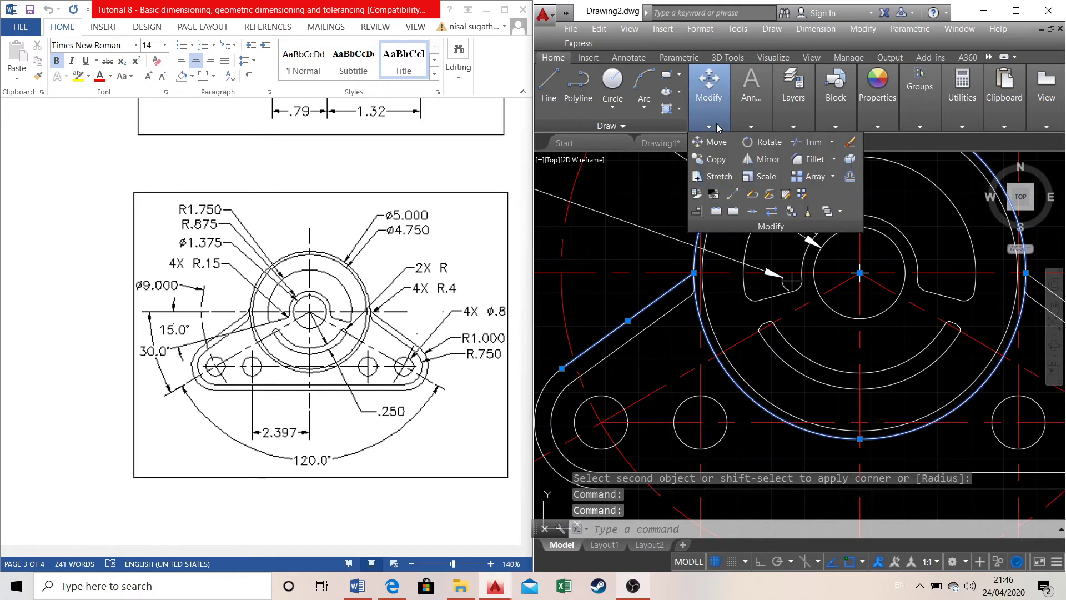
{"action": "left_click", "coordinate": [812, 160]}
{"action": "left_click", "coordinate": [683, 276]}
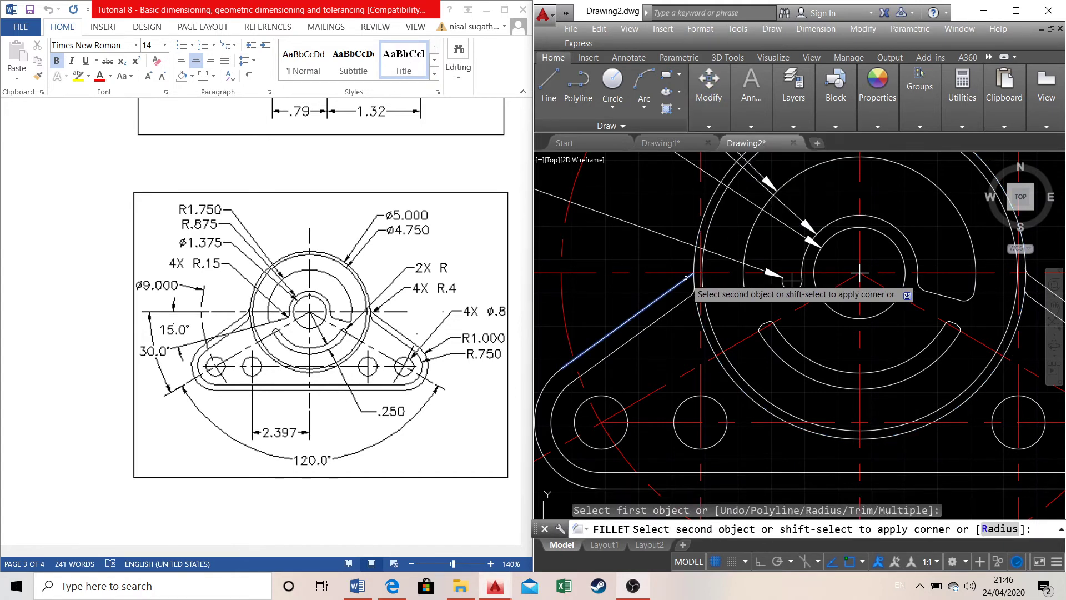
{"action": "left_click", "coordinate": [698, 259]}
{"action": "scroll", "coordinate": [588, 257], "scroll_direction": "down", "scroll_amount": 1}
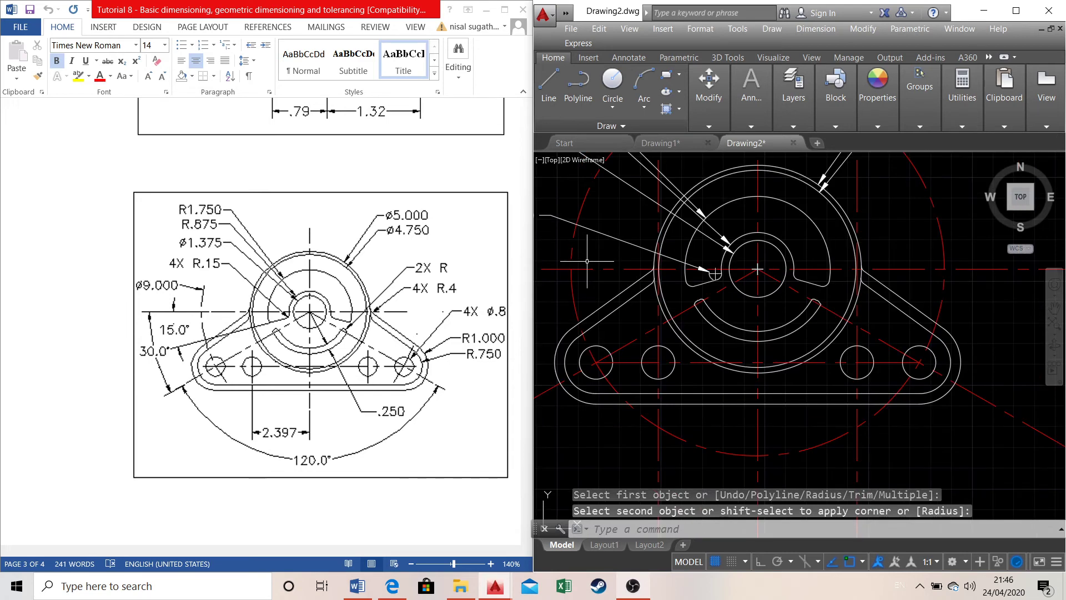
{"action": "key", "text": "Escape"}
Dimension the radius of the fillet between the outer right slanted edge and the largest circle, placing the text above and outside the circle
{"action": "scroll", "coordinate": [834, 284], "scroll_direction": "down", "scroll_amount": 1}
{"action": "scroll", "coordinate": [887, 227], "scroll_direction": "up", "scroll_amount": 1}
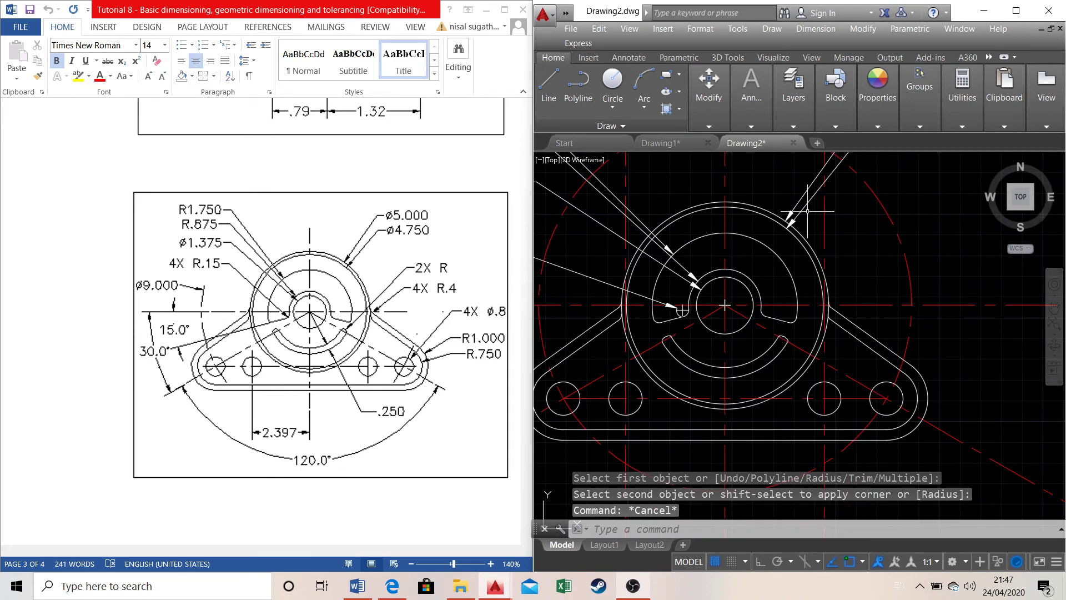
{"action": "scroll", "coordinate": [829, 318], "scroll_direction": "up", "scroll_amount": 1}
{"action": "scroll", "coordinate": [828, 288], "scroll_direction": "down", "scroll_amount": 2}
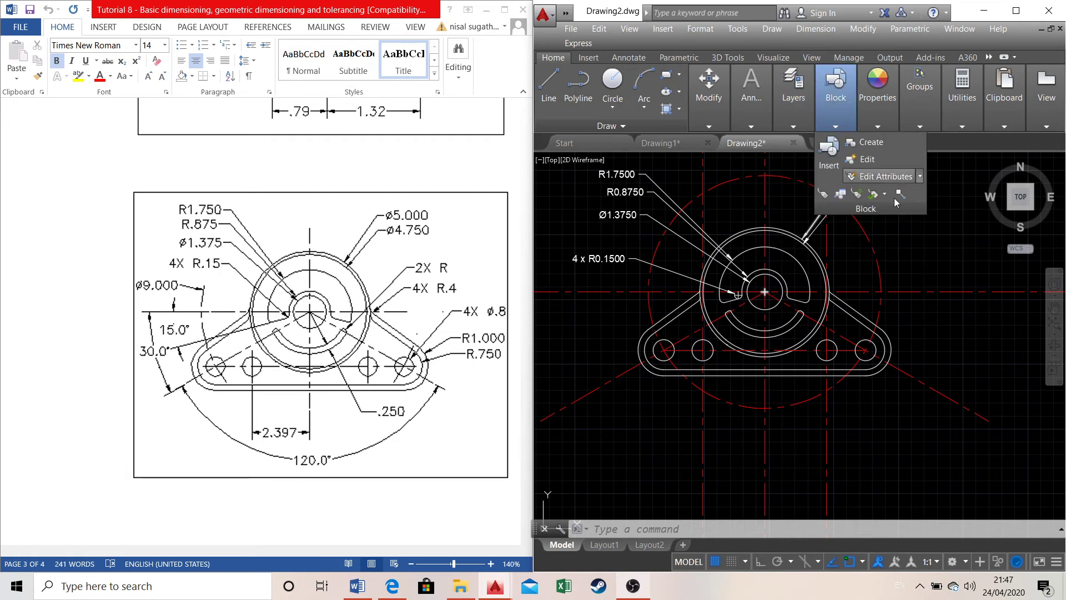
{"action": "mouse_move", "coordinate": [752, 92]}
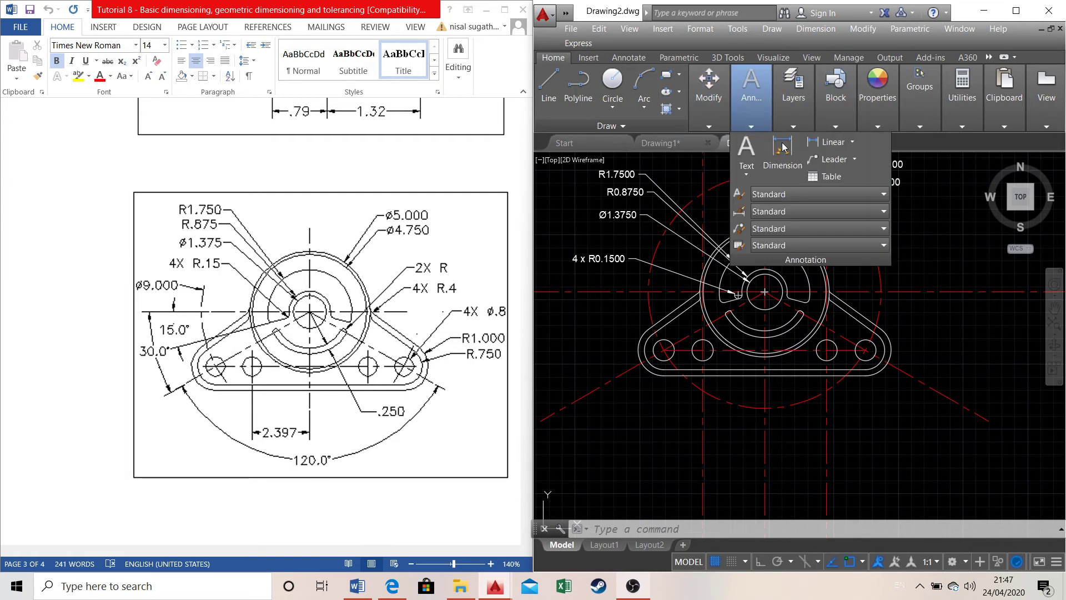
{"action": "left_click", "coordinate": [792, 151]}
{"action": "scroll", "coordinate": [878, 300], "scroll_direction": "up", "scroll_amount": 8}
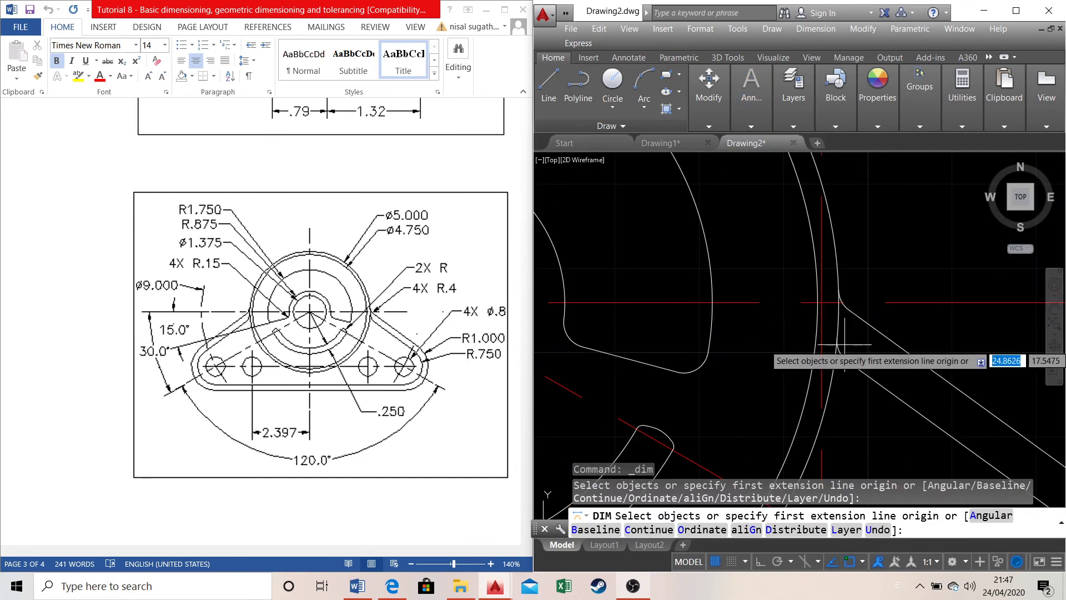
{"action": "left_click", "coordinate": [836, 283]}
{"action": "scroll", "coordinate": [855, 280], "scroll_direction": "down", "scroll_amount": 5}
{"action": "scroll", "coordinate": [899, 244], "scroll_direction": "down", "scroll_amount": 3}
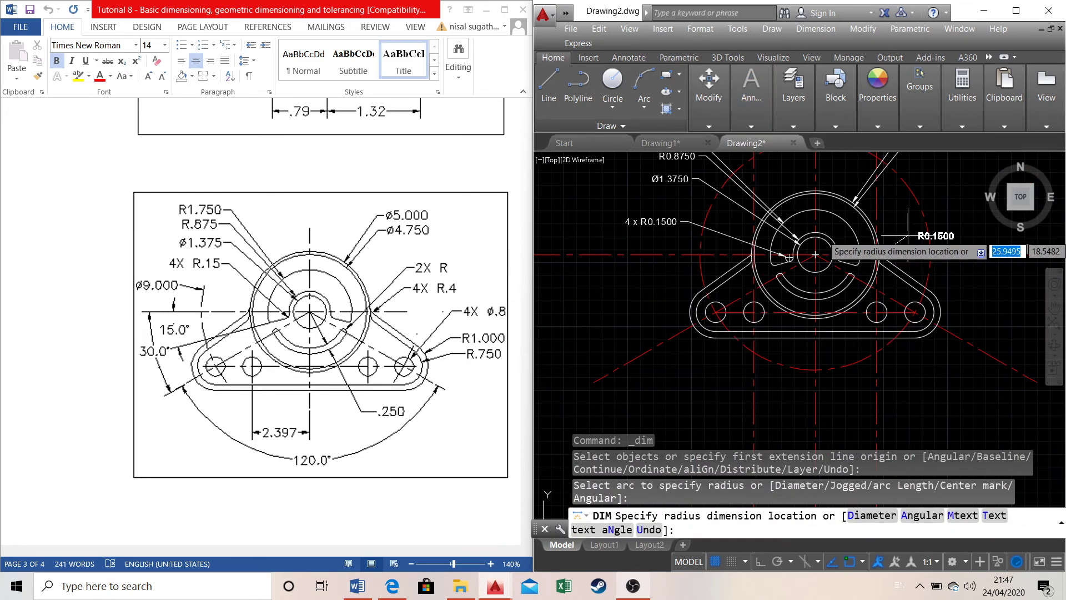
{"action": "scroll", "coordinate": [908, 235], "scroll_direction": "up", "scroll_amount": 2}
{"action": "scroll", "coordinate": [910, 231], "scroll_direction": "down", "scroll_amount": 2}
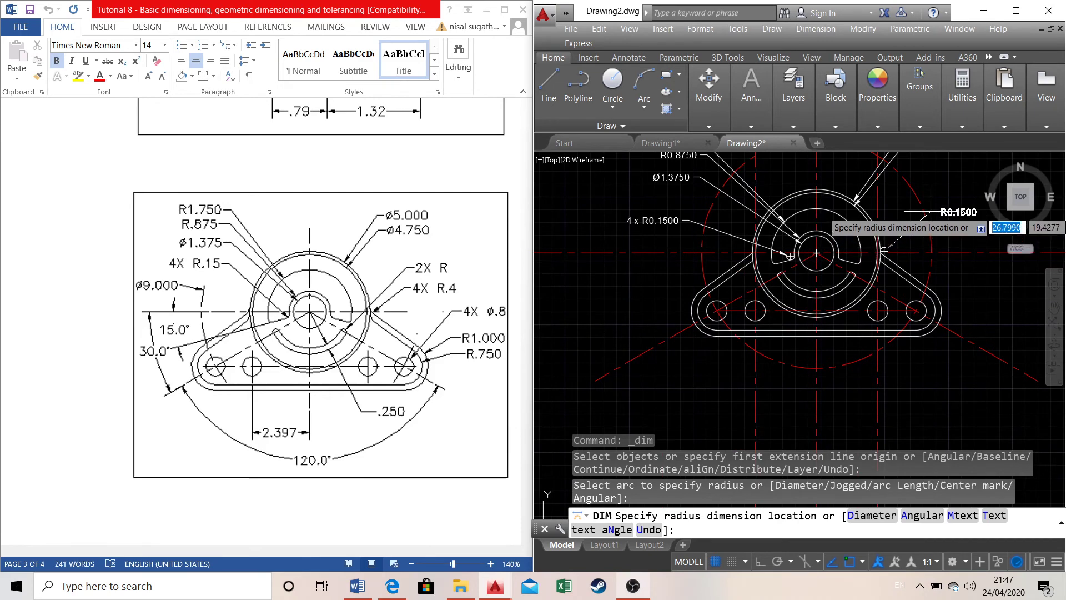
{"action": "left_click", "coordinate": [931, 211]}
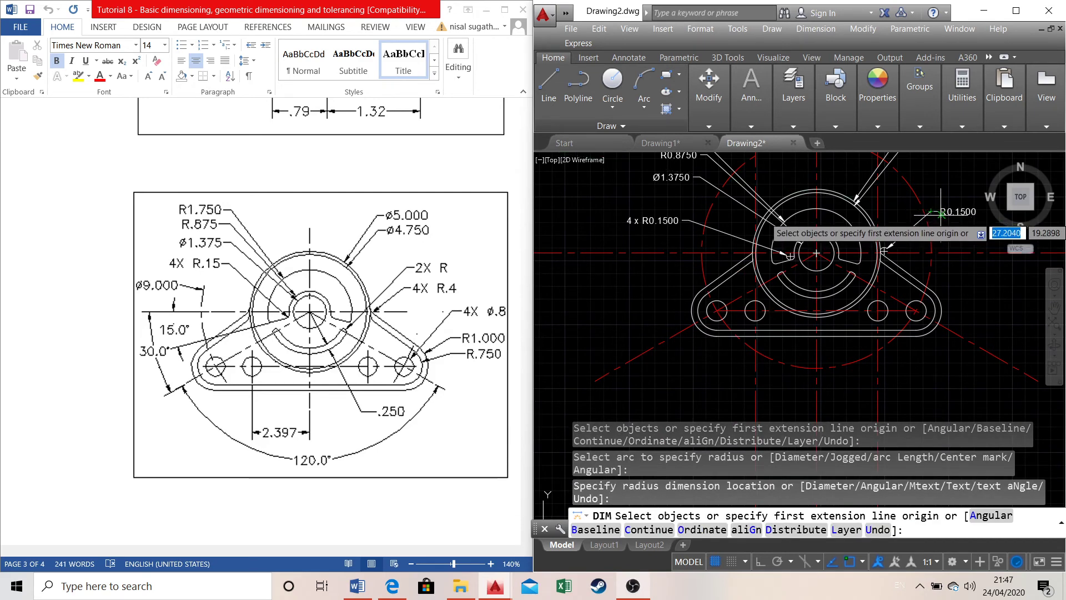
Undo the radius dimension of the right outer edge fillet
{"action": "scroll", "coordinate": [932, 277], "scroll_direction": "up", "scroll_amount": 4}
{"action": "scroll", "coordinate": [900, 330], "scroll_direction": "down", "scroll_amount": 4}
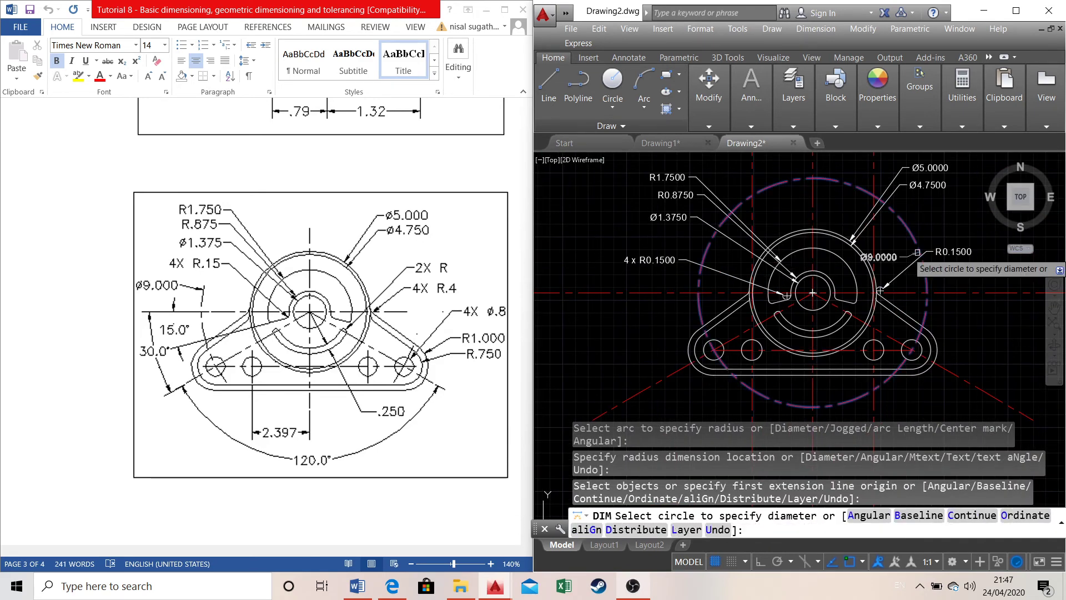
{"action": "key", "text": "ctrl+z"}
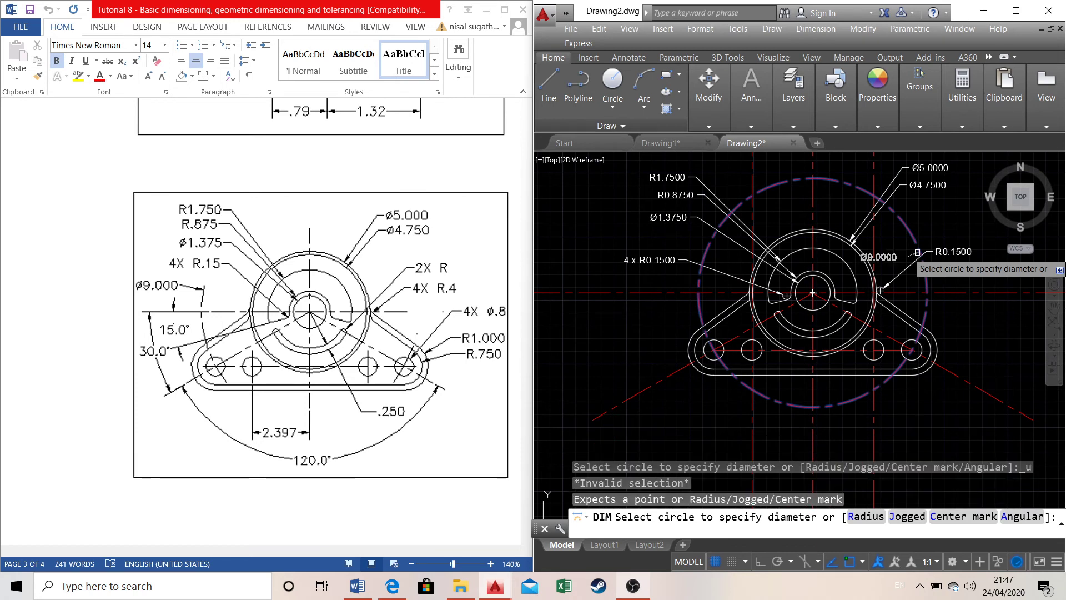
{"action": "key", "text": "Escape"}
{"action": "key", "text": "ctrl+z"}
Undo the two fillets between the outer slanted edges and the largest circle
{"action": "scroll", "coordinate": [922, 244], "scroll_direction": "up", "scroll_amount": 6}
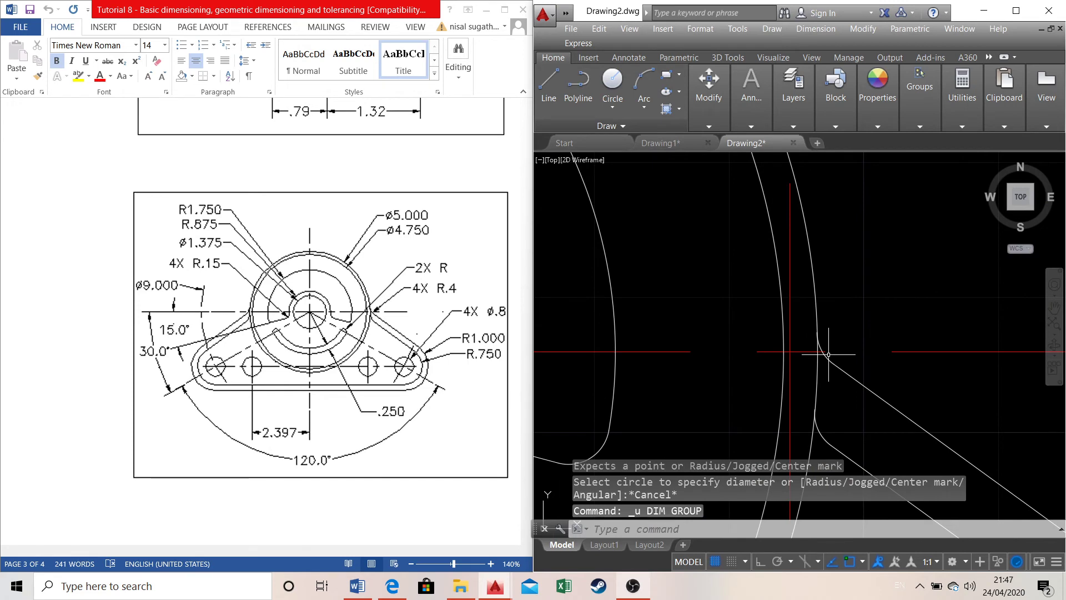
{"action": "key", "text": "ctrl+z"}
{"action": "key", "text": "ctrl+z"}
{"action": "key", "text": "ctrl+z"}
{"action": "key", "text": "ctrl+z"}
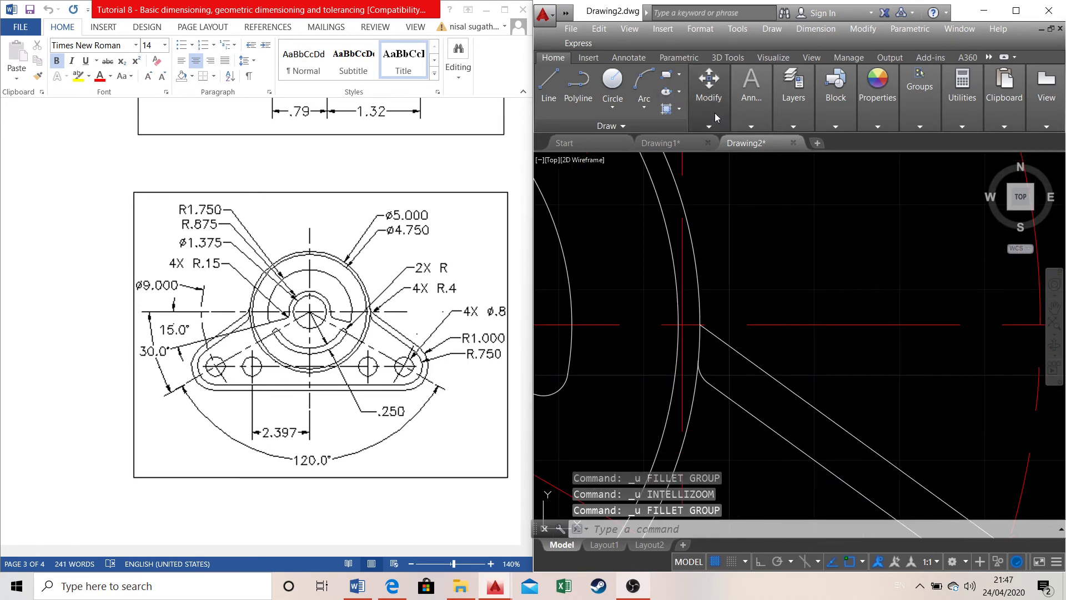
Fillet the corner between the outer right slanted edge and the largest circle with a radius of 0.4
{"action": "mouse_move", "coordinate": [718, 126]}
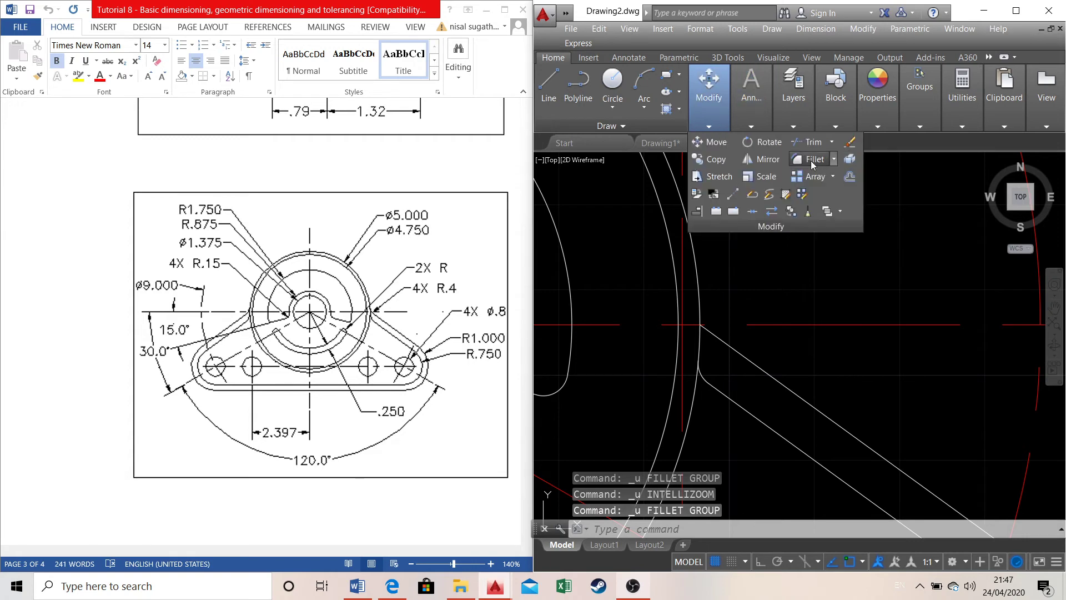
{"action": "left_click", "coordinate": [810, 160]}
{"action": "scroll", "coordinate": [977, 258], "scroll_direction": "down", "scroll_amount": 5}
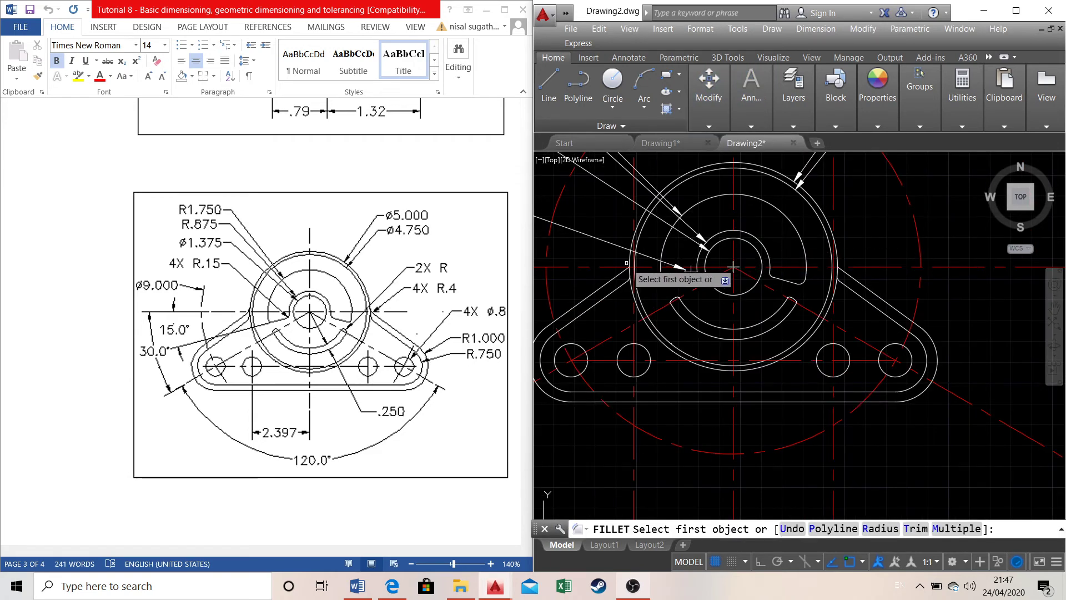
{"action": "scroll", "coordinate": [561, 264], "scroll_direction": "down", "scroll_amount": 5}
{"action": "scroll", "coordinate": [616, 261], "scroll_direction": "up", "scroll_amount": 5}
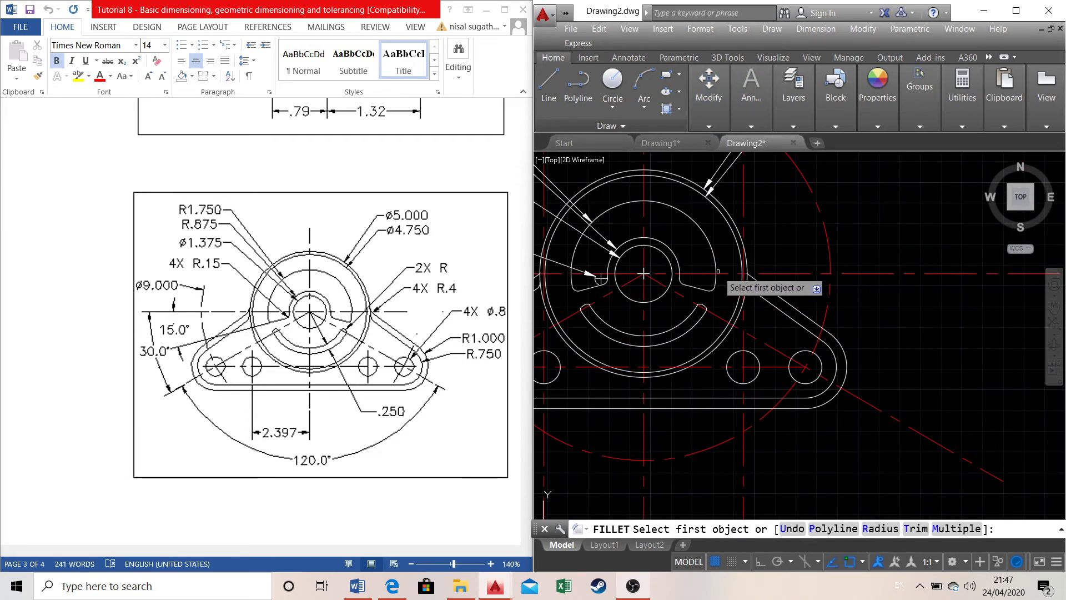
{"action": "scroll", "coordinate": [717, 271], "scroll_direction": "up", "scroll_amount": 2}
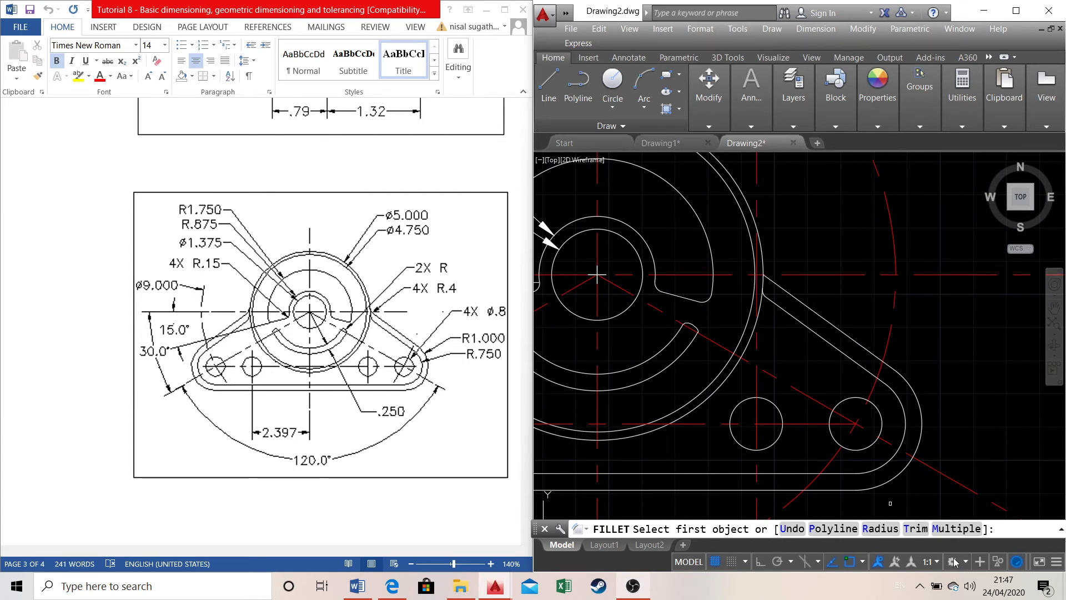
{"action": "left_click", "coordinate": [885, 529]}
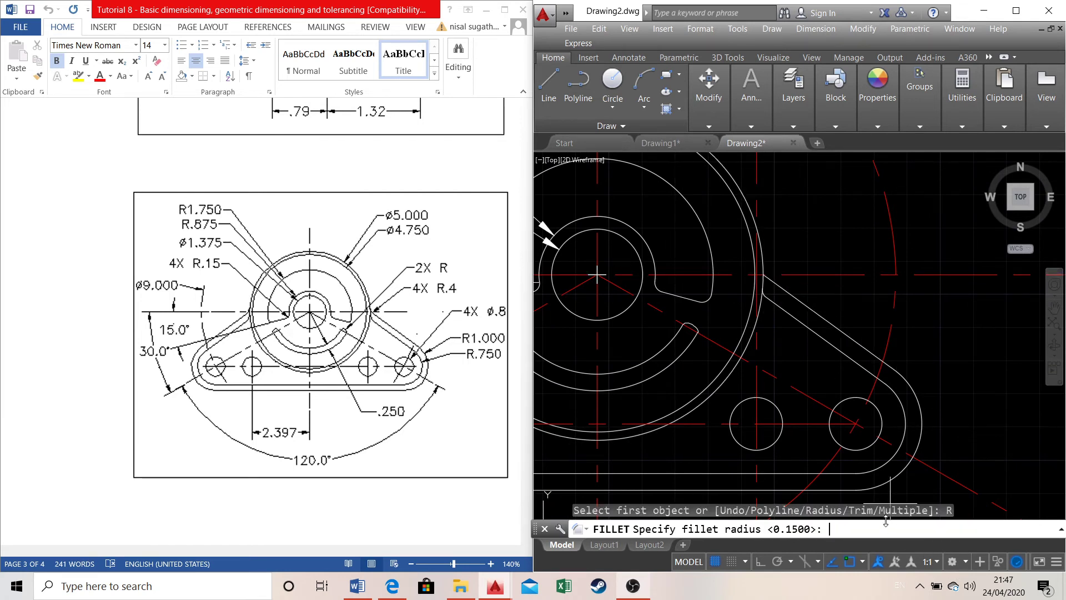
{"action": "type", "text": "0.4"}
{"action": "key", "text": "Return"}
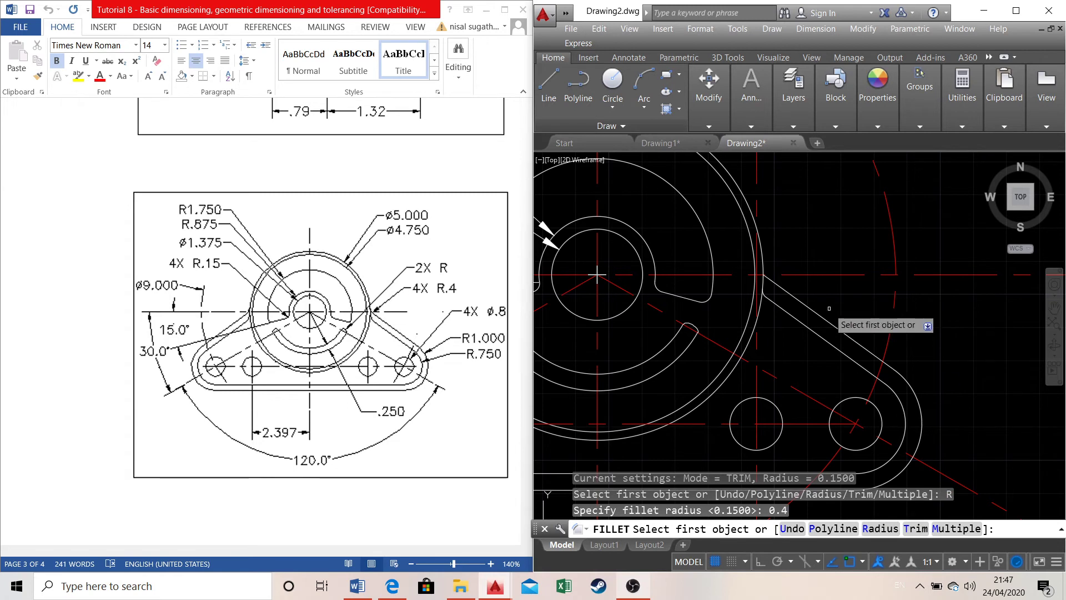
{"action": "left_click", "coordinate": [759, 262]}
{"action": "left_click", "coordinate": [763, 259]}
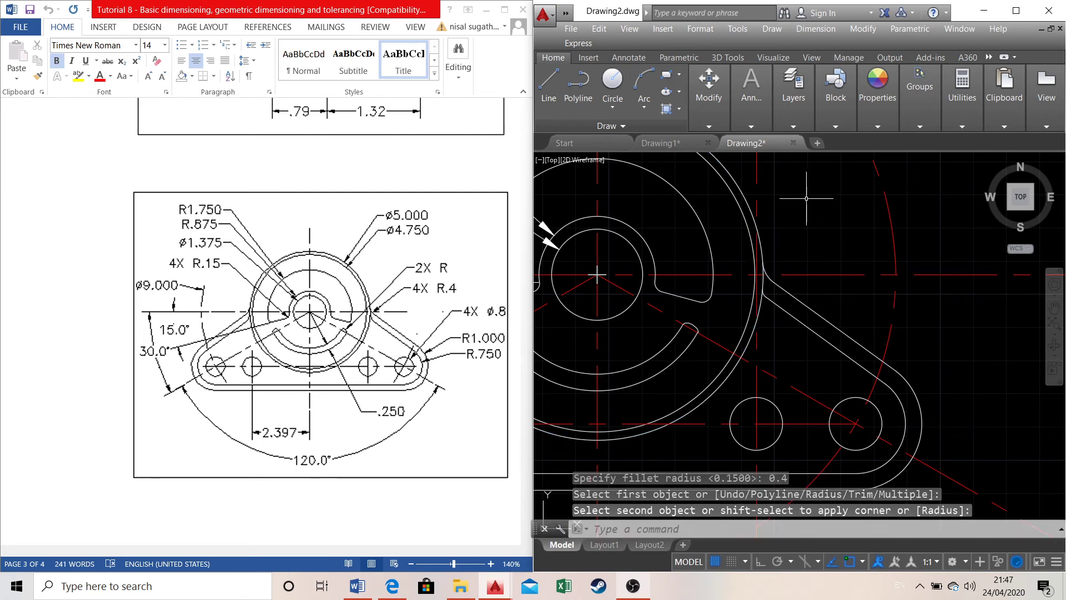
Fillet the matching corner between the outer left slanted edge and the largest circle, keeping the 0.4 radius
{"action": "scroll", "coordinate": [791, 288], "scroll_direction": "up", "scroll_amount": 5}
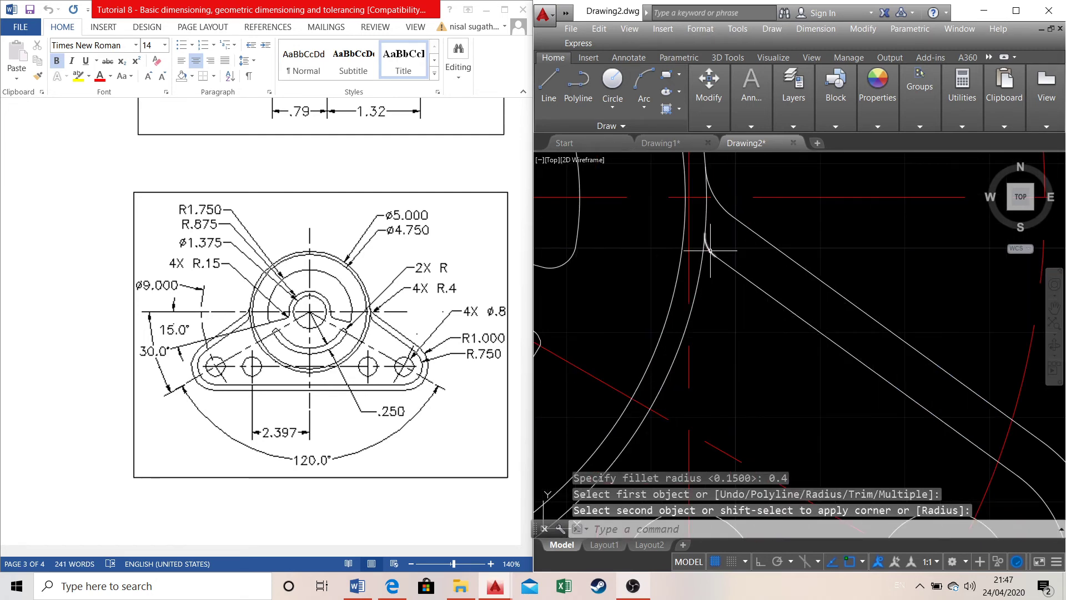
{"action": "left_click", "coordinate": [708, 123]}
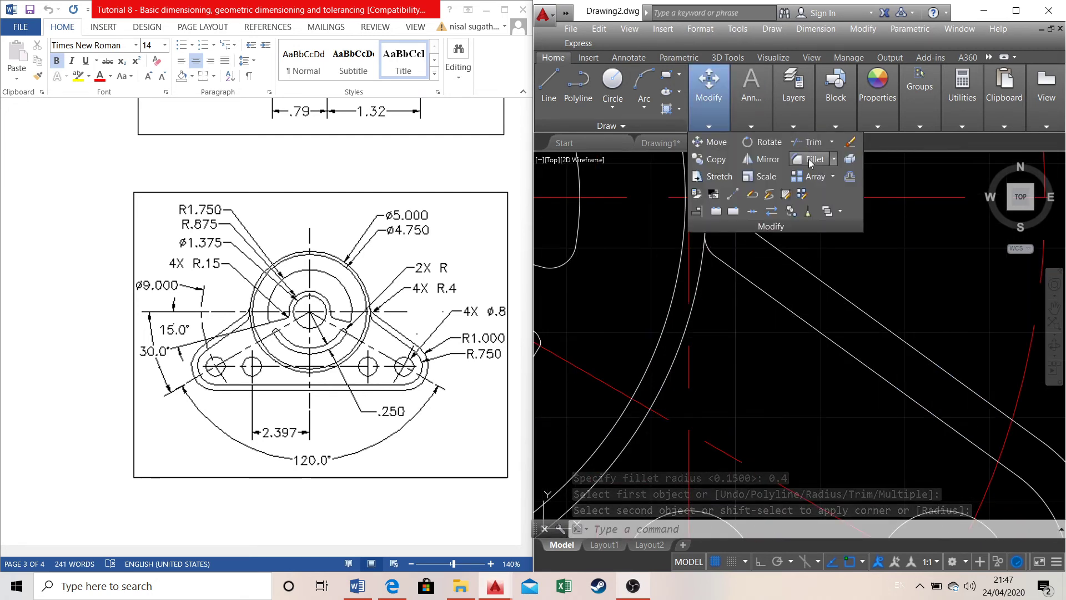
{"action": "left_click", "coordinate": [810, 162]}
{"action": "scroll", "coordinate": [833, 261], "scroll_direction": "down", "scroll_amount": 5}
{"action": "scroll", "coordinate": [839, 275], "scroll_direction": "up", "scroll_amount": 6}
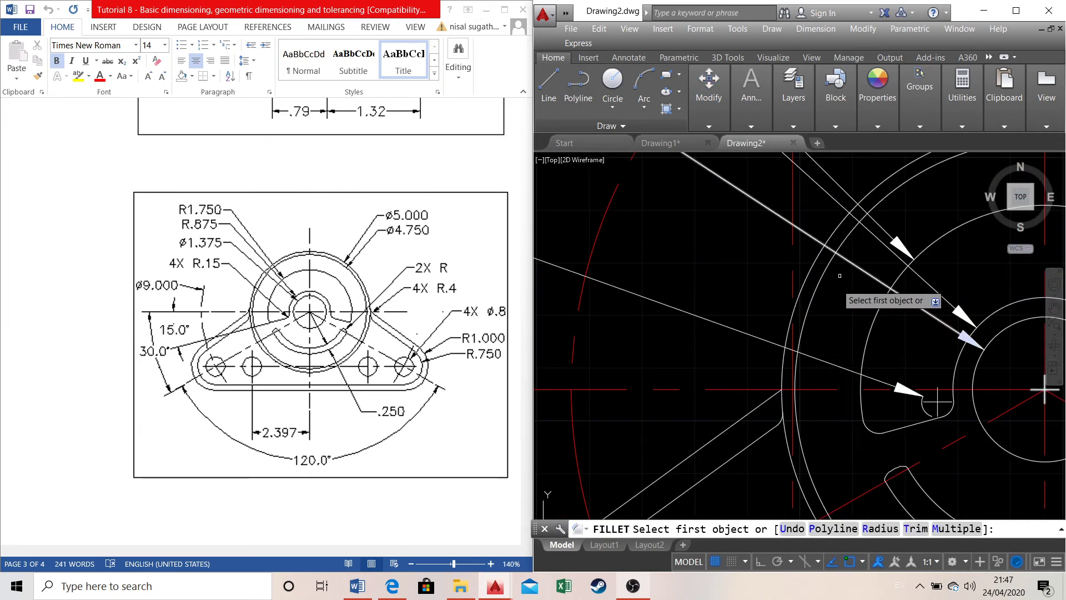
{"action": "left_click", "coordinate": [780, 381]}
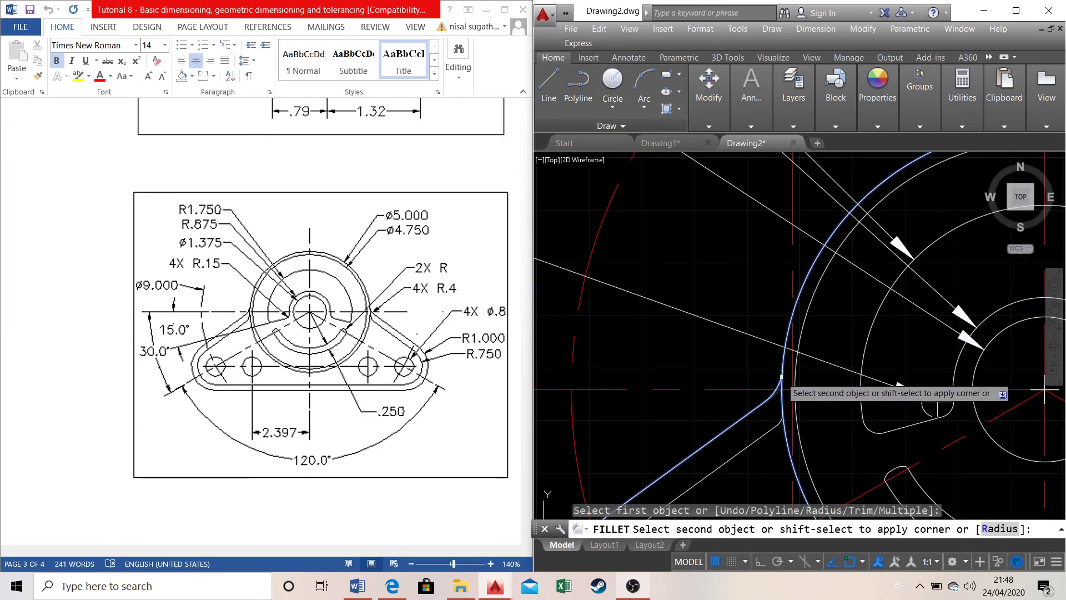
{"action": "left_click", "coordinate": [782, 377]}
{"action": "scroll", "coordinate": [702, 280], "scroll_direction": "down", "scroll_amount": 6}
{"action": "scroll", "coordinate": [881, 291], "scroll_direction": "up", "scroll_amount": 4}
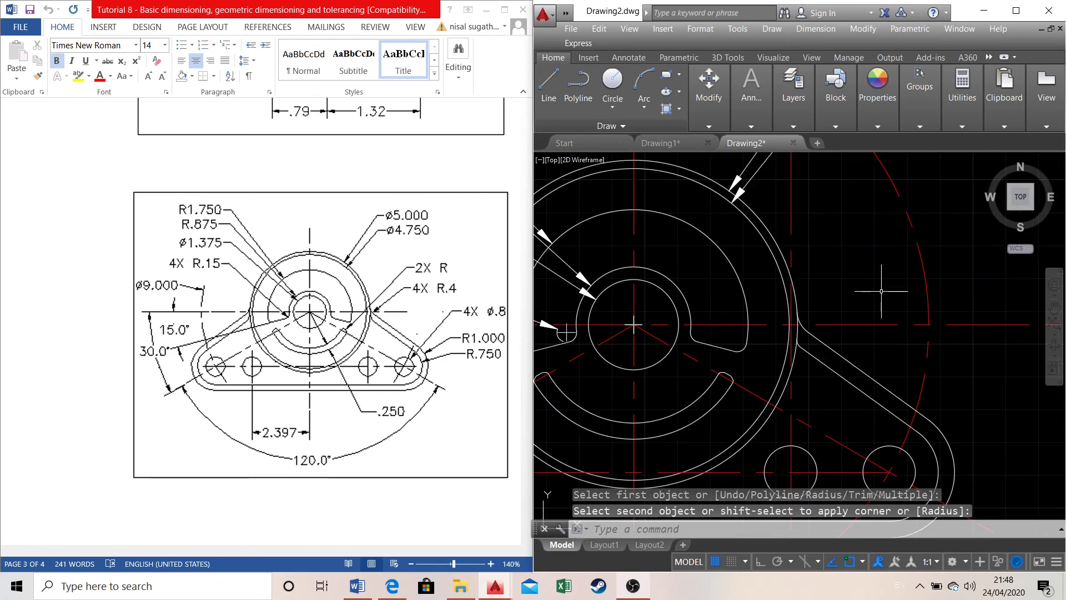
{"action": "key", "text": "Escape"}
Dimension the radius of the right outer edge fillet, placing the text outside the circle below the two large circles' diameter dimensions
{"action": "scroll", "coordinate": [816, 369], "scroll_direction": "up", "scroll_amount": 3}
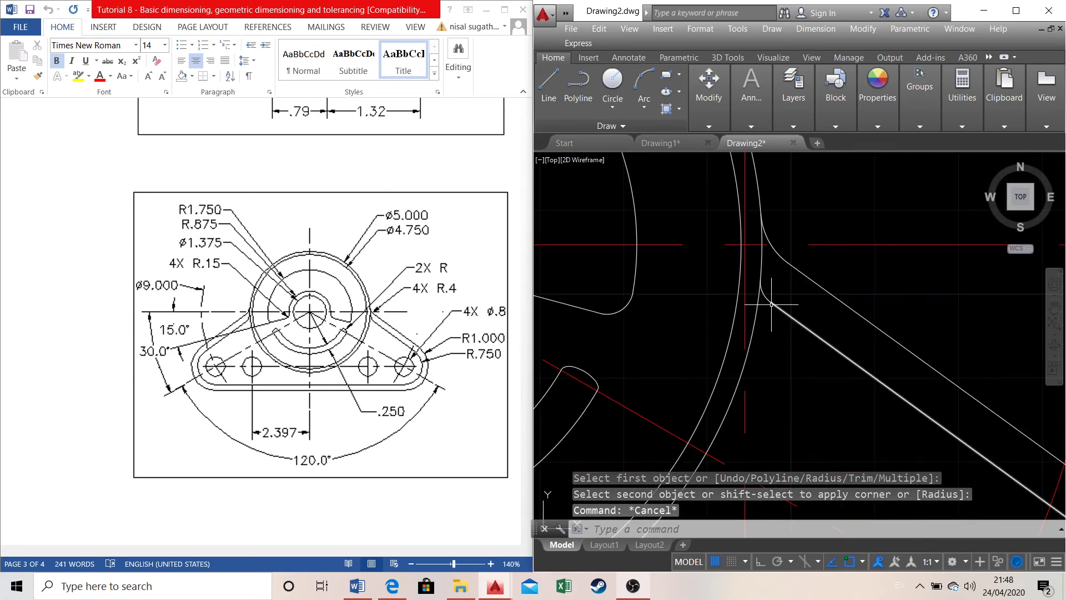
{"action": "left_click", "coordinate": [709, 88]}
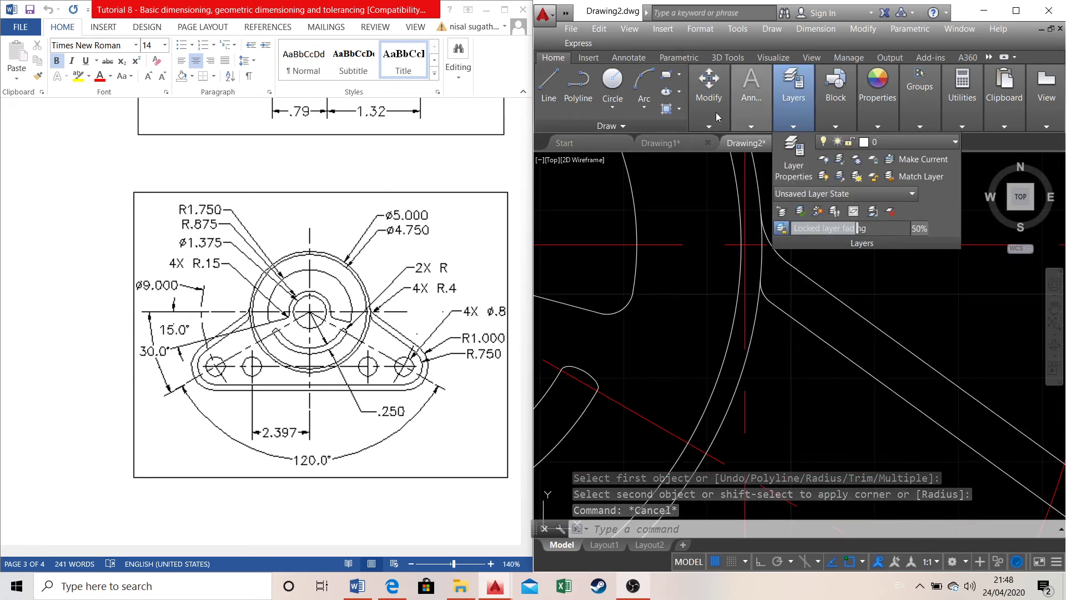
{"action": "mouse_move", "coordinate": [747, 114]}
{"action": "left_click", "coordinate": [783, 150]}
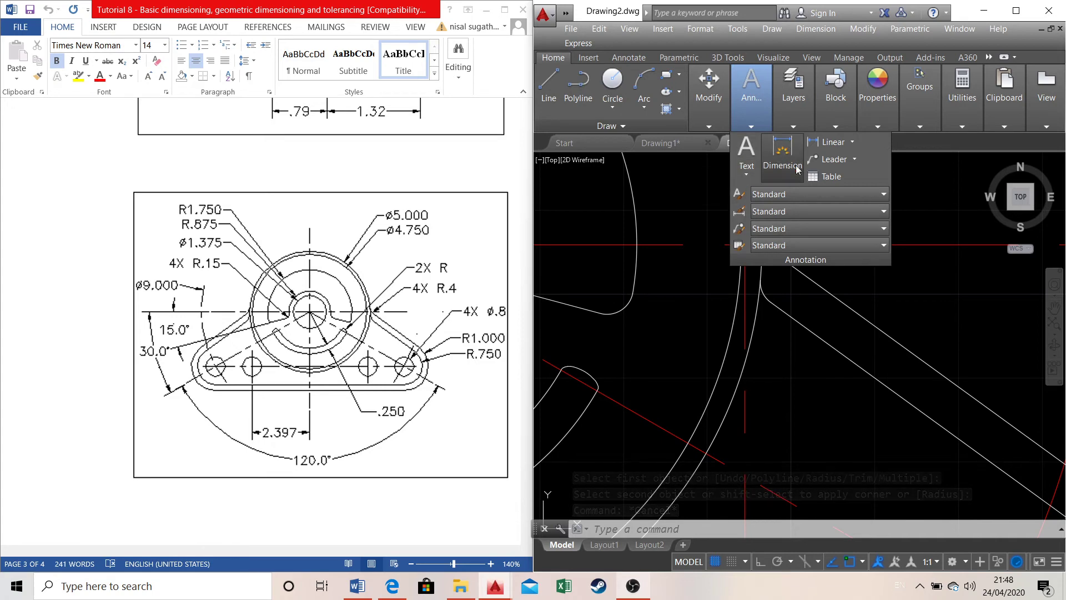
{"action": "scroll", "coordinate": [785, 267], "scroll_direction": "up", "scroll_amount": 2}
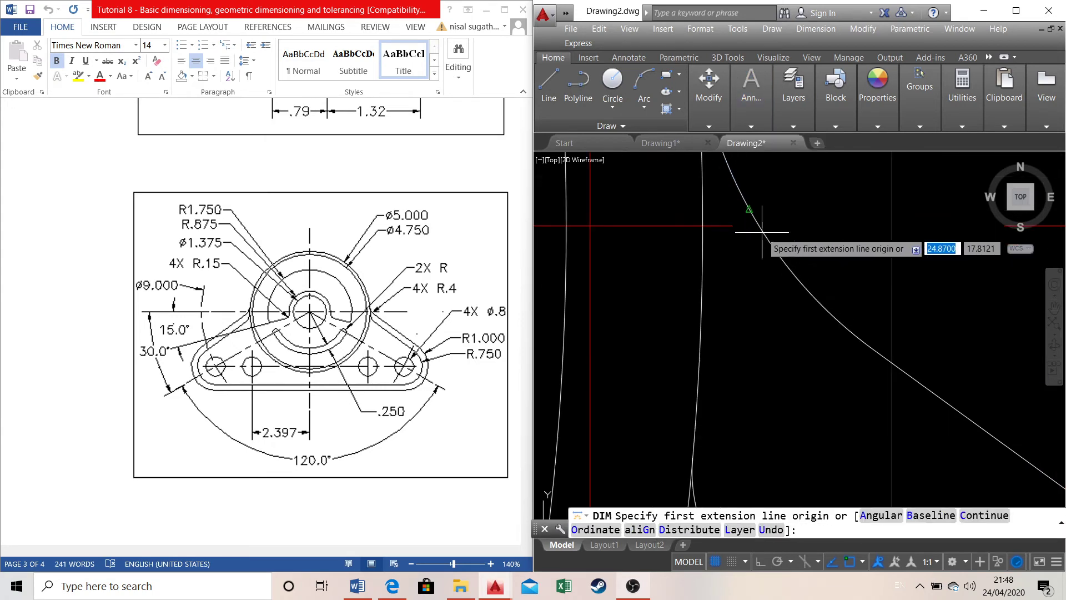
{"action": "scroll", "coordinate": [813, 294], "scroll_direction": "up", "scroll_amount": 3}
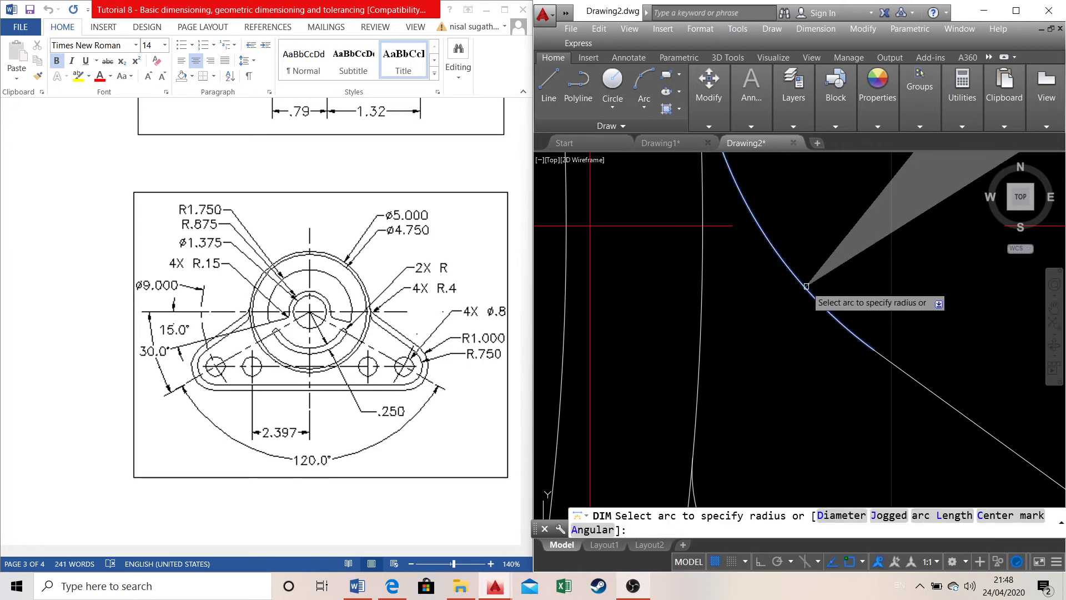
{"action": "left_click", "coordinate": [813, 294]}
{"action": "scroll", "coordinate": [799, 291], "scroll_direction": "down", "scroll_amount": 4}
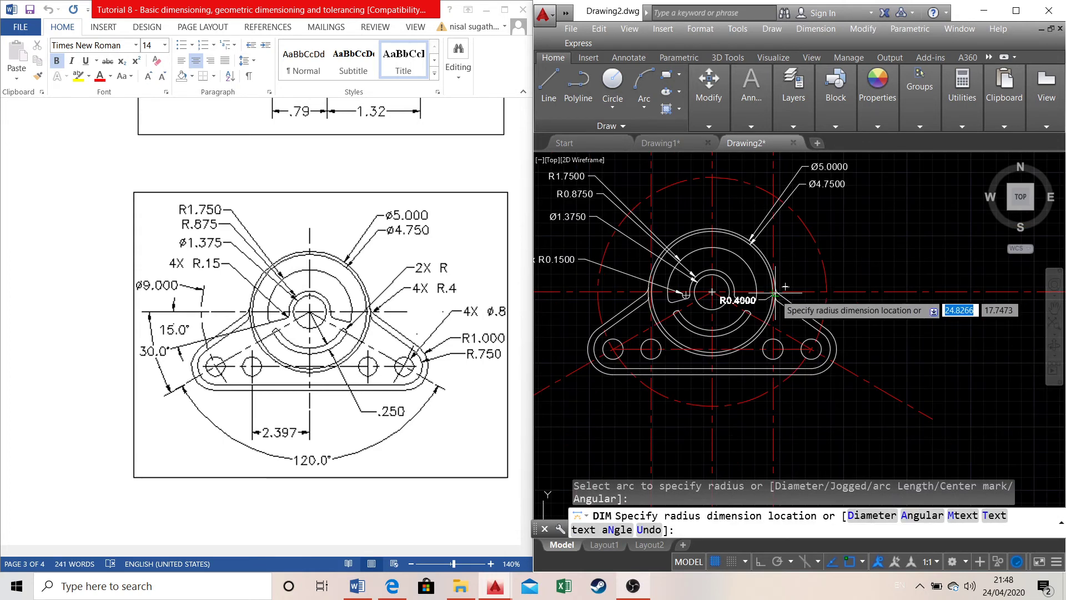
{"action": "left_click", "coordinate": [846, 242]}
{"action": "key", "text": "Escape"}
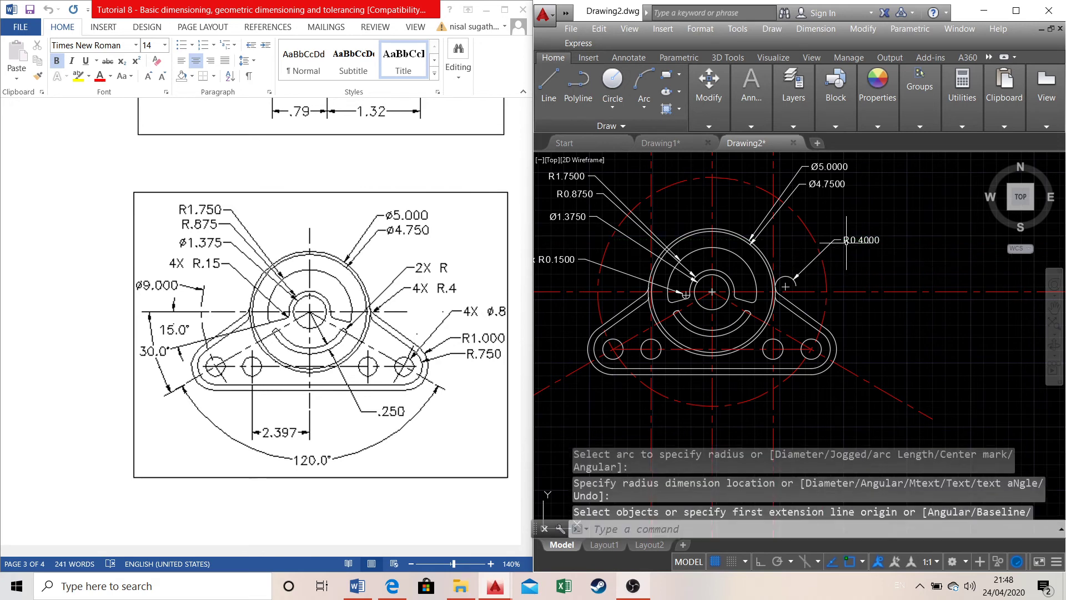
Edit the right outer edge fillet's radius dimension to add the prefix "4 x" before its value
{"action": "left_click", "coordinate": [847, 240]}
{"action": "double_click", "coordinate": [847, 244]}
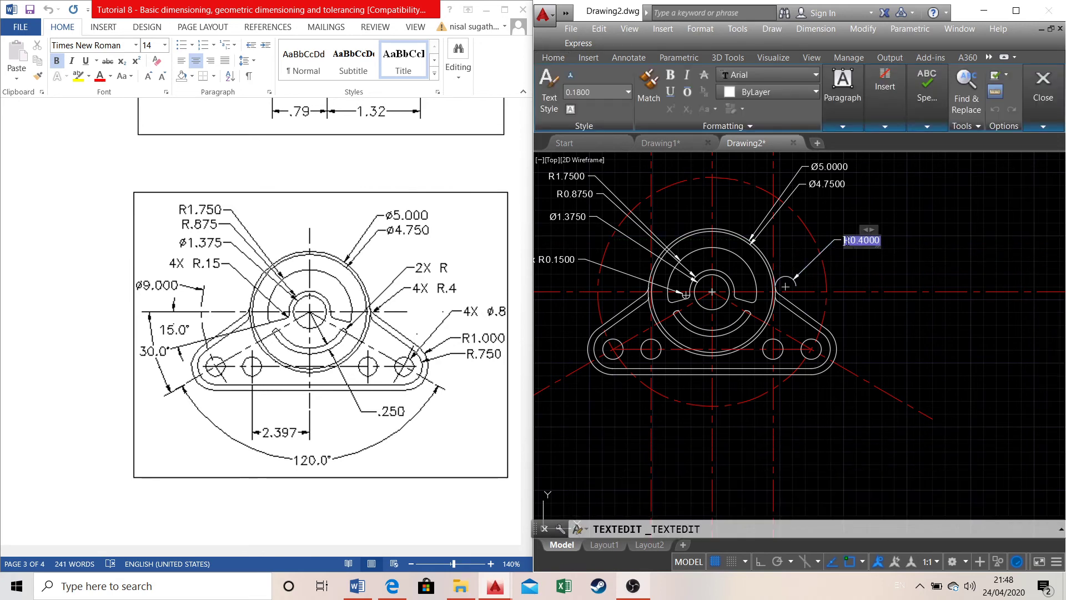
{"action": "left_click", "coordinate": [916, 239]}
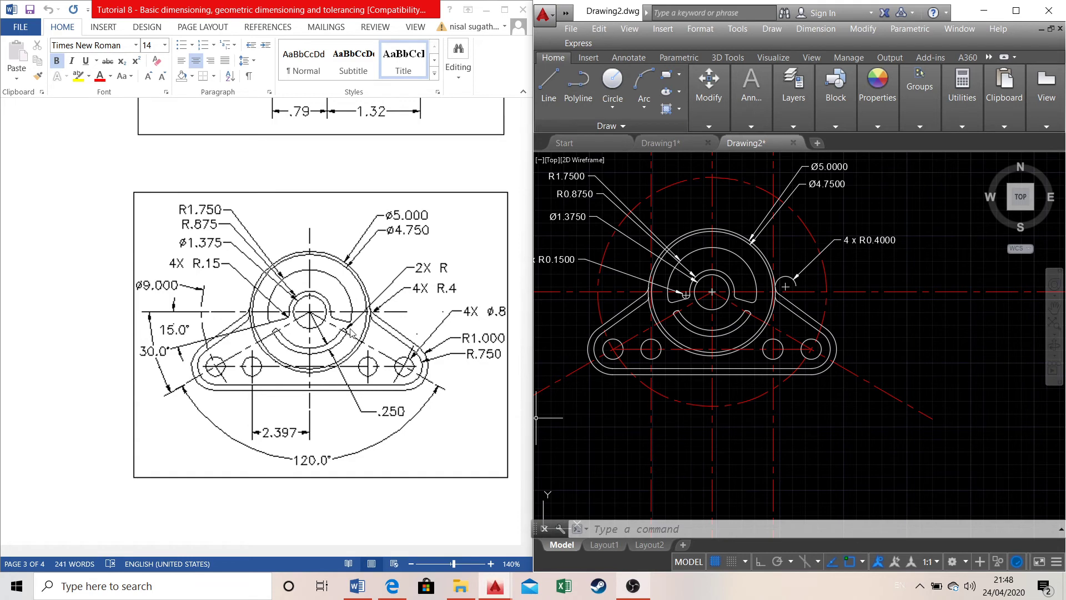
{"action": "left_click", "coordinate": [751, 91]}
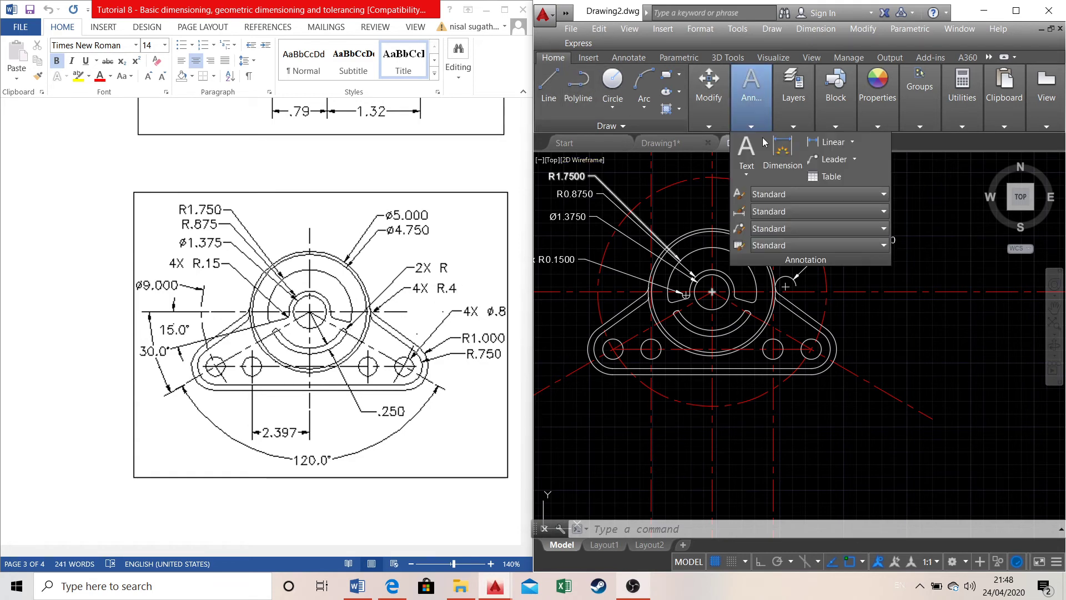
{"action": "left_click", "coordinate": [782, 150]}
{"action": "scroll", "coordinate": [763, 310], "scroll_direction": "up", "scroll_amount": 4}
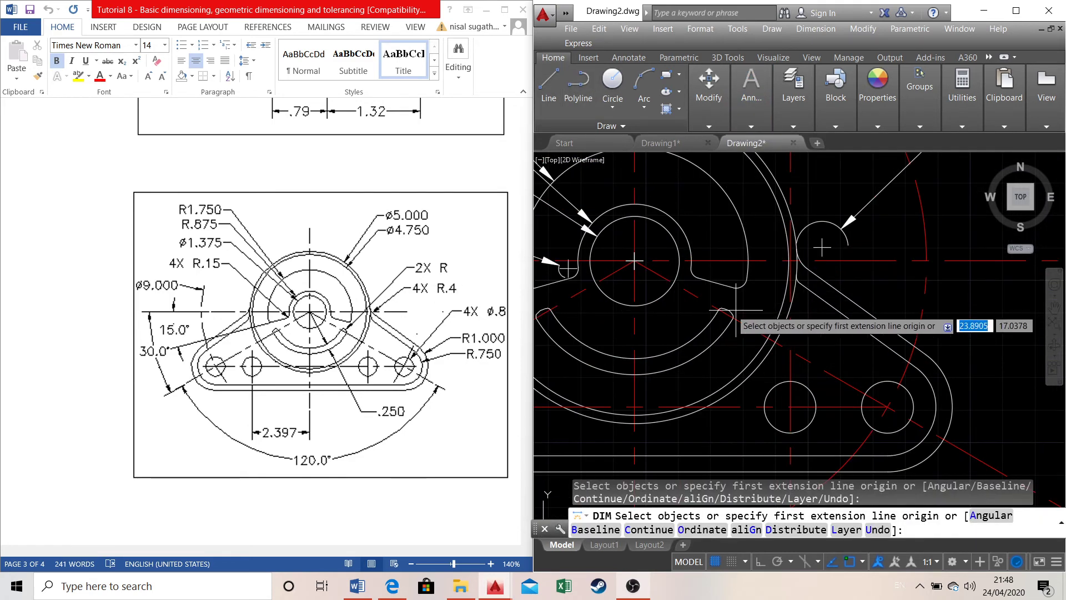
{"action": "scroll", "coordinate": [728, 310], "scroll_direction": "up", "scroll_amount": 5}
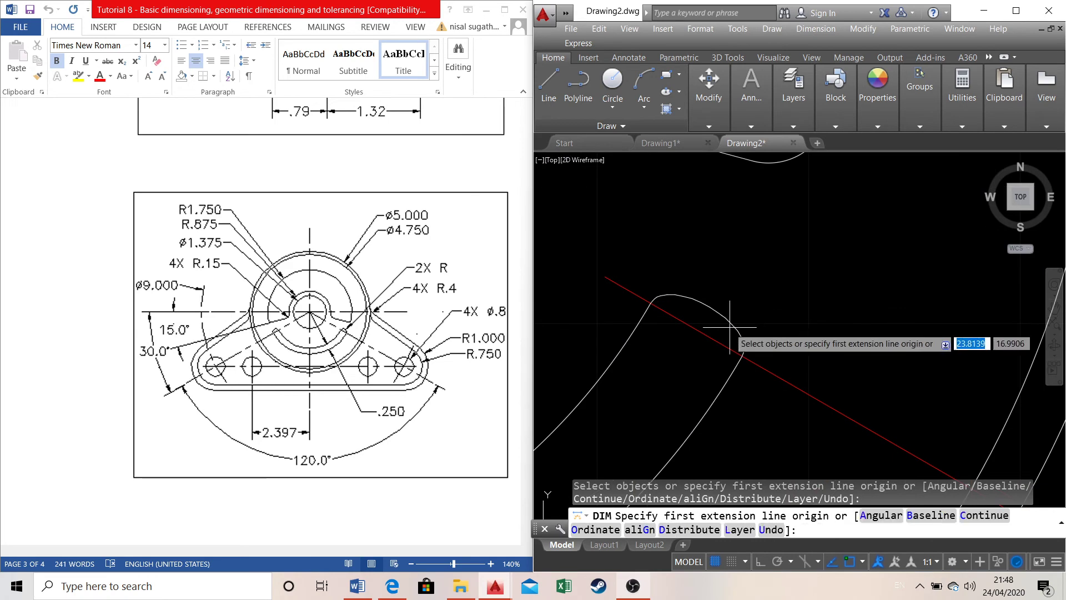
{"action": "left_click", "coordinate": [678, 295]}
{"action": "scroll", "coordinate": [805, 289], "scroll_direction": "down", "scroll_amount": 4}
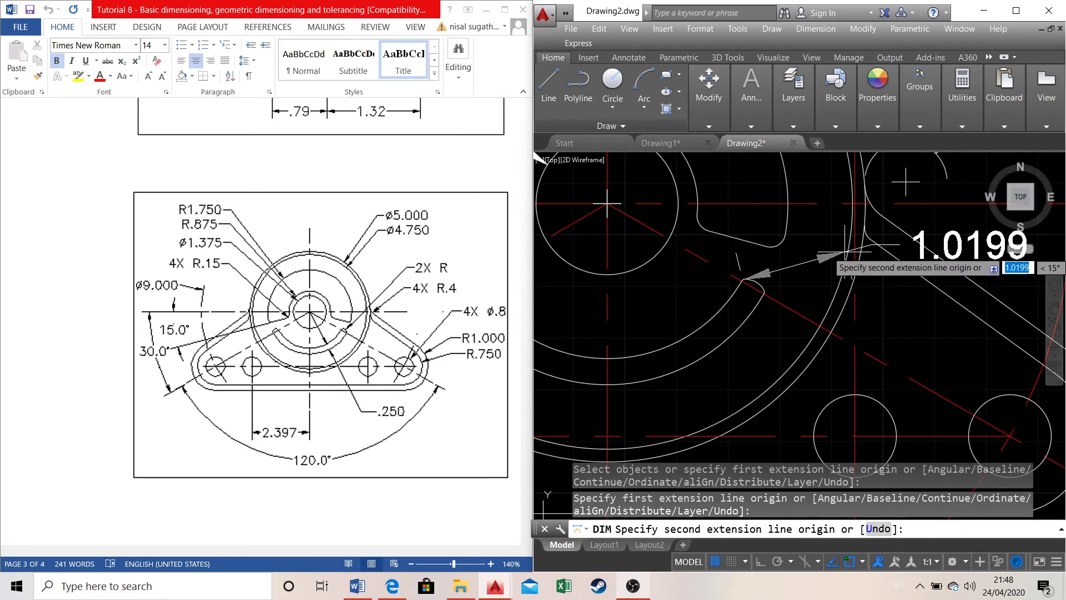
{"action": "key", "text": "Escape"}
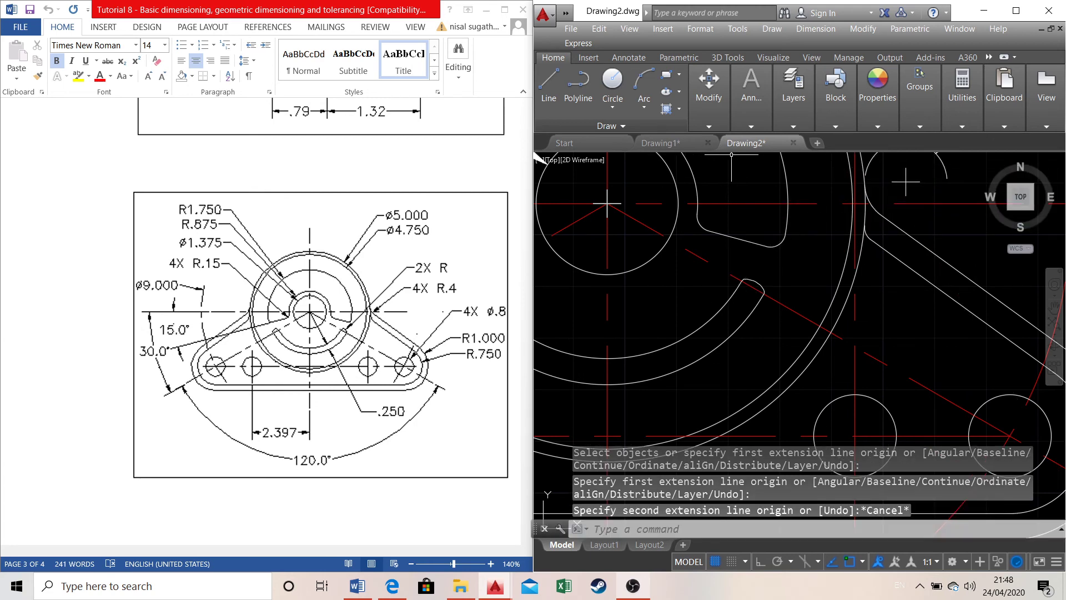
{"action": "left_click", "coordinate": [714, 128]}
{"action": "left_click", "coordinate": [815, 159]}
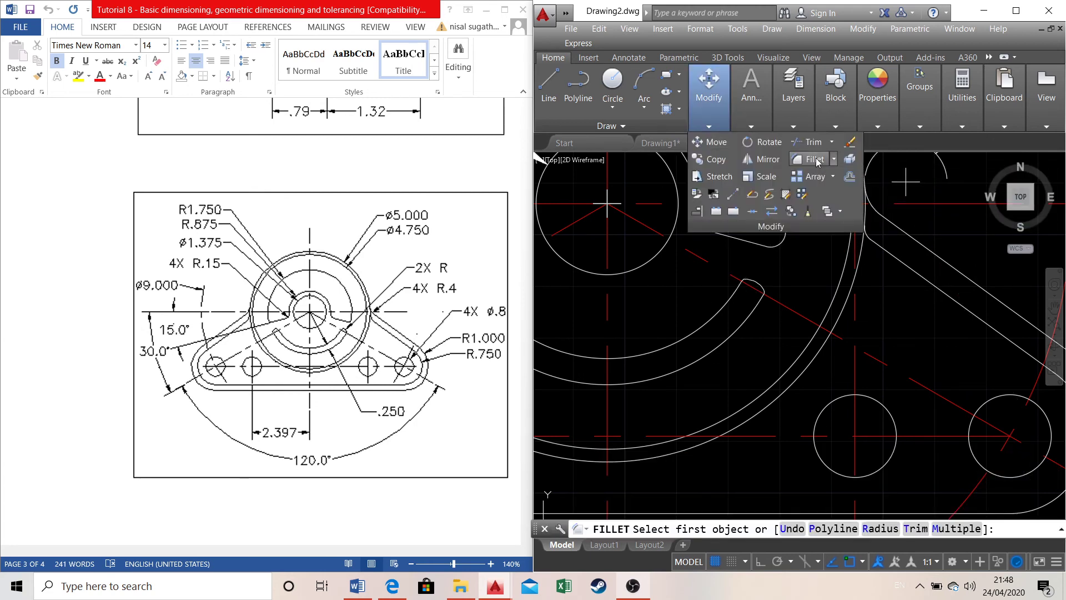
{"action": "key", "text": "Escape"}
Try to dimension the radius of the lower curved slot's inner arc, and undo that dimension
{"action": "left_click", "coordinate": [791, 93]}
{"action": "left_click", "coordinate": [751, 126]}
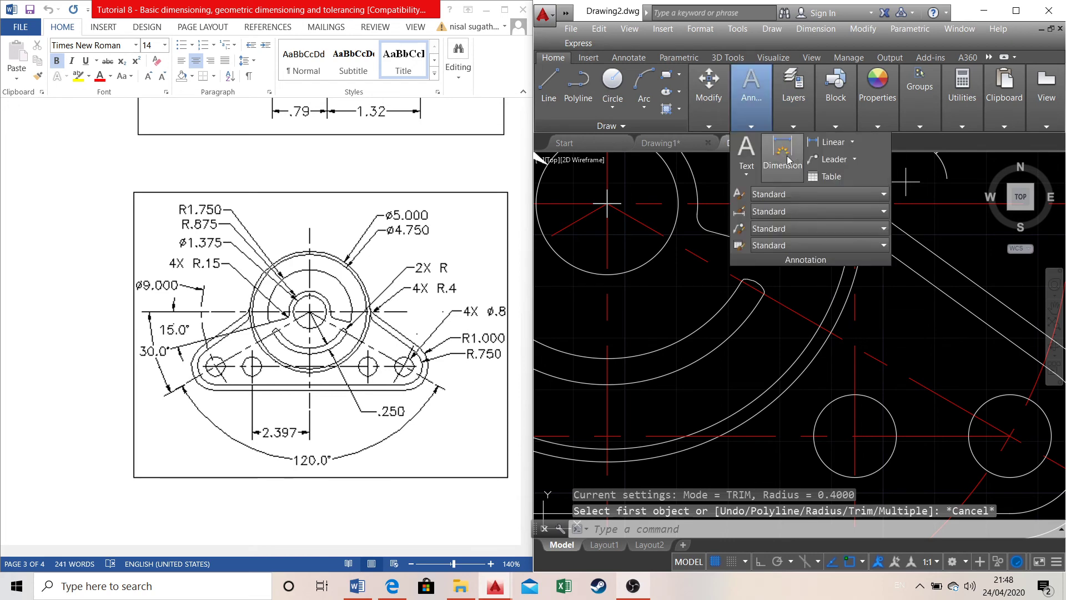
{"action": "left_click", "coordinate": [782, 150]}
{"action": "scroll", "coordinate": [761, 300], "scroll_direction": "up", "scroll_amount": 5}
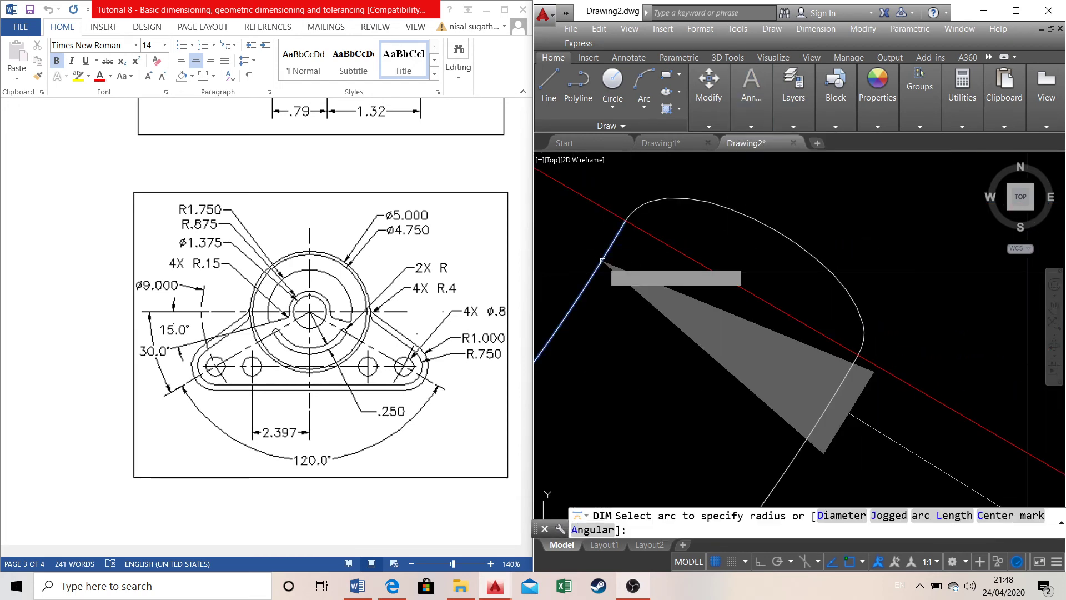
{"action": "left_click", "coordinate": [602, 260]}
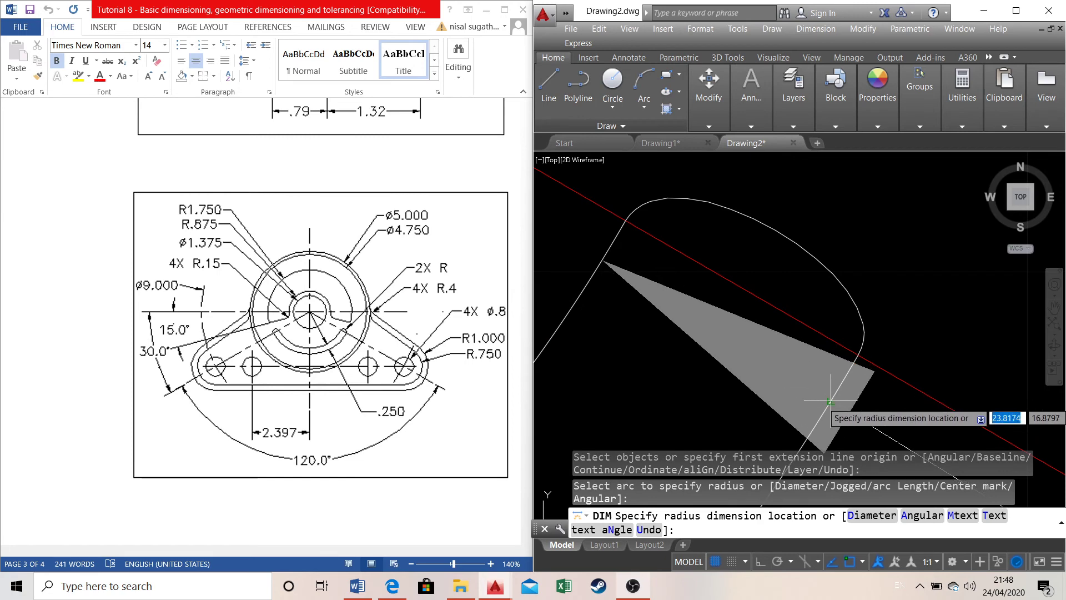
{"action": "left_click", "coordinate": [830, 401]}
{"action": "scroll", "coordinate": [831, 355], "scroll_direction": "down", "scroll_amount": 5}
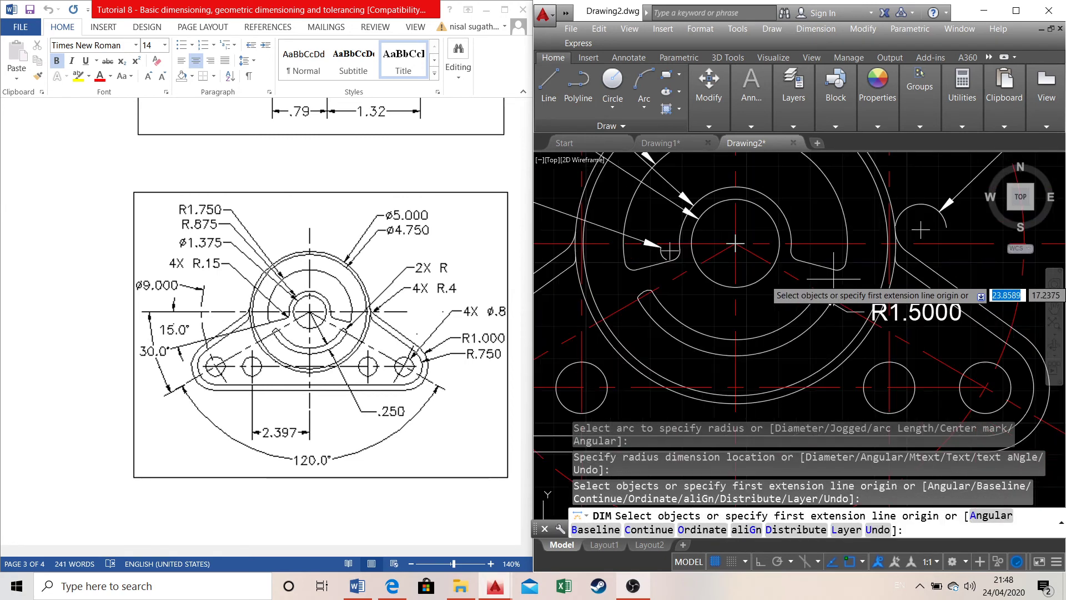
{"action": "key", "text": "Escape"}
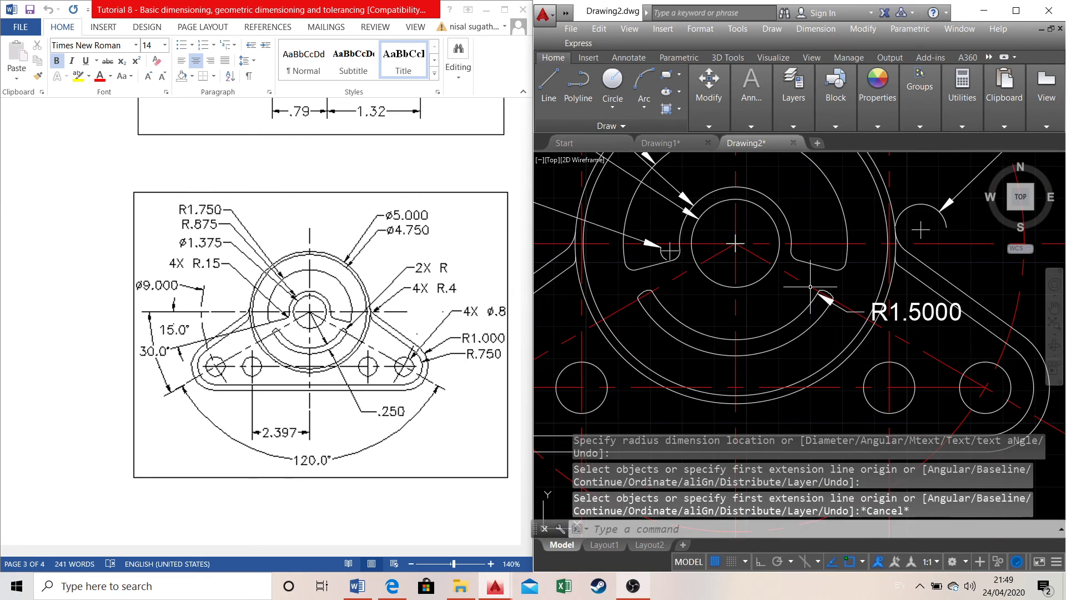
{"action": "key", "text": "ctrl+z"}
Dimension the lower curved slot's width across its right end along the slanted centre line, placing the text below the bracket's base
{"action": "left_click", "coordinate": [744, 115]}
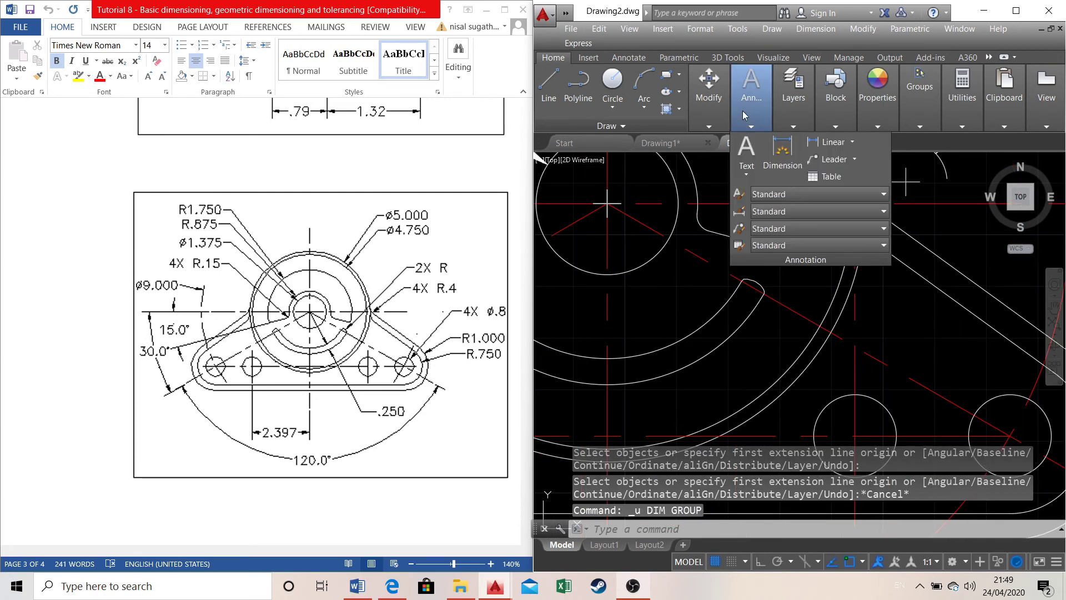
{"action": "left_click", "coordinate": [782, 161]}
{"action": "scroll", "coordinate": [671, 345], "scroll_direction": "up", "scroll_amount": 5}
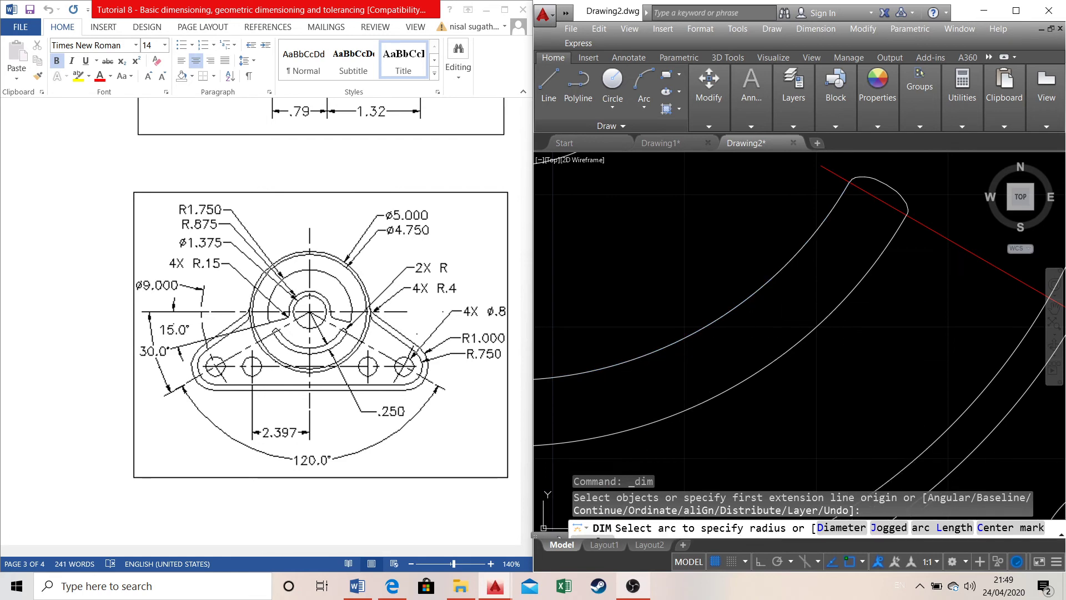
{"action": "scroll", "coordinate": [849, 188], "scroll_direction": "up", "scroll_amount": 4}
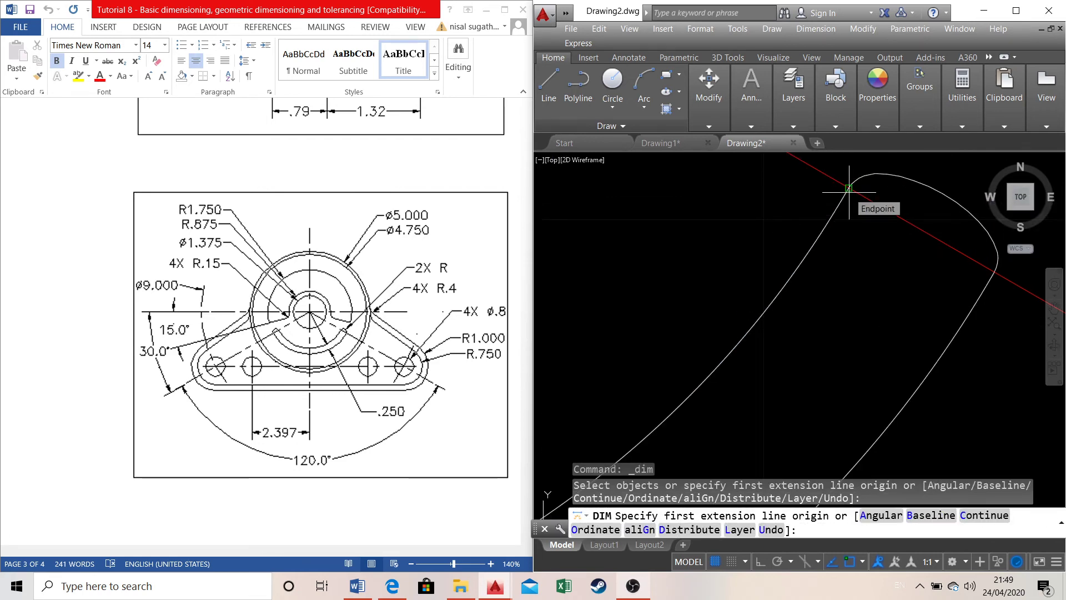
{"action": "left_click", "coordinate": [849, 187]}
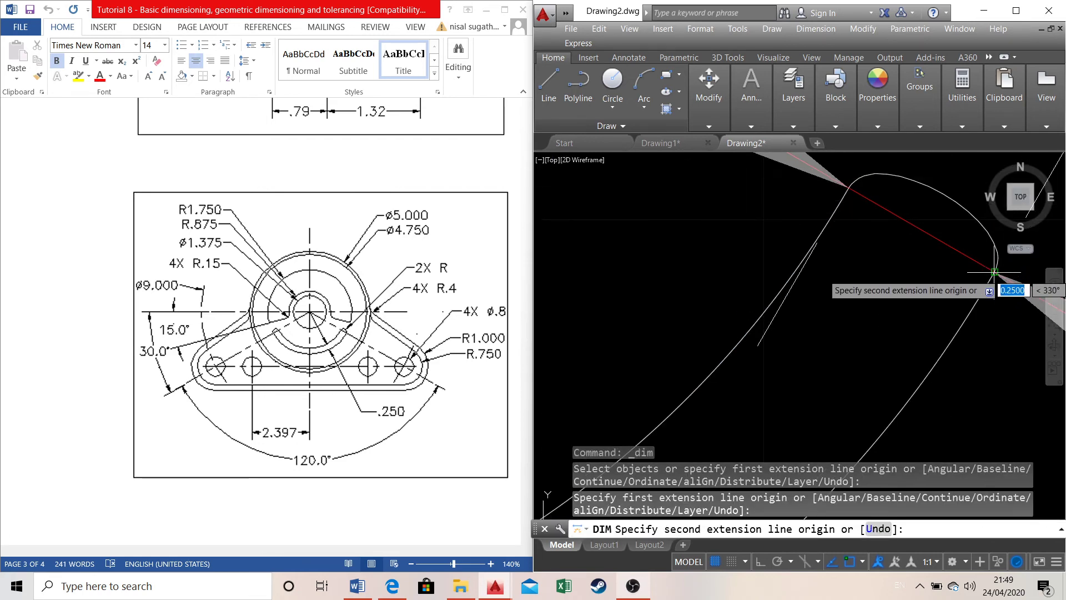
{"action": "left_click", "coordinate": [994, 272]}
{"action": "scroll", "coordinate": [944, 311], "scroll_direction": "down", "scroll_amount": 6}
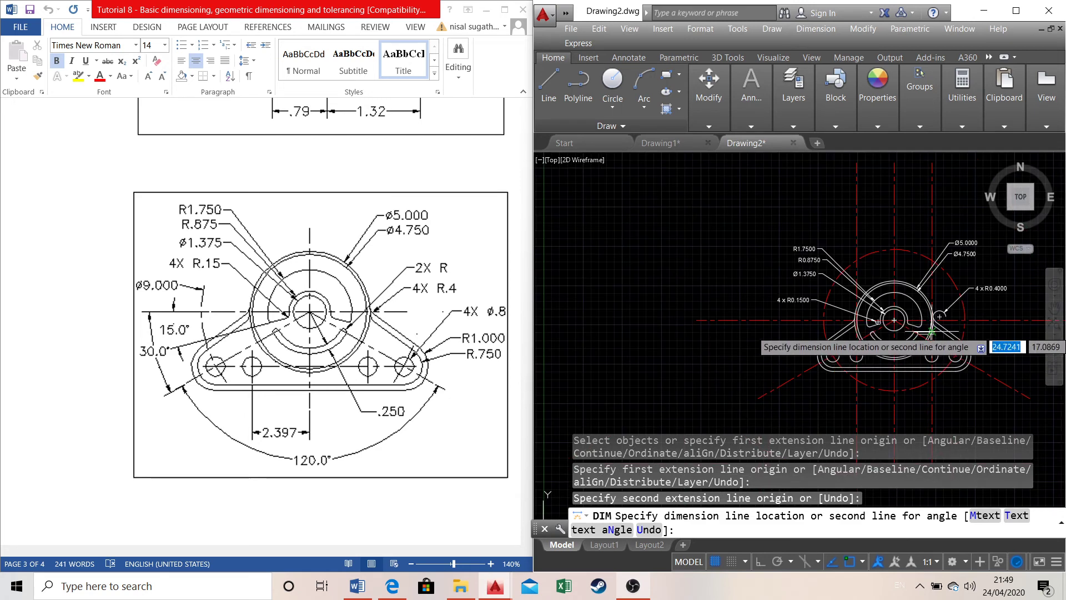
{"action": "scroll", "coordinate": [914, 330], "scroll_direction": "up", "scroll_amount": 4}
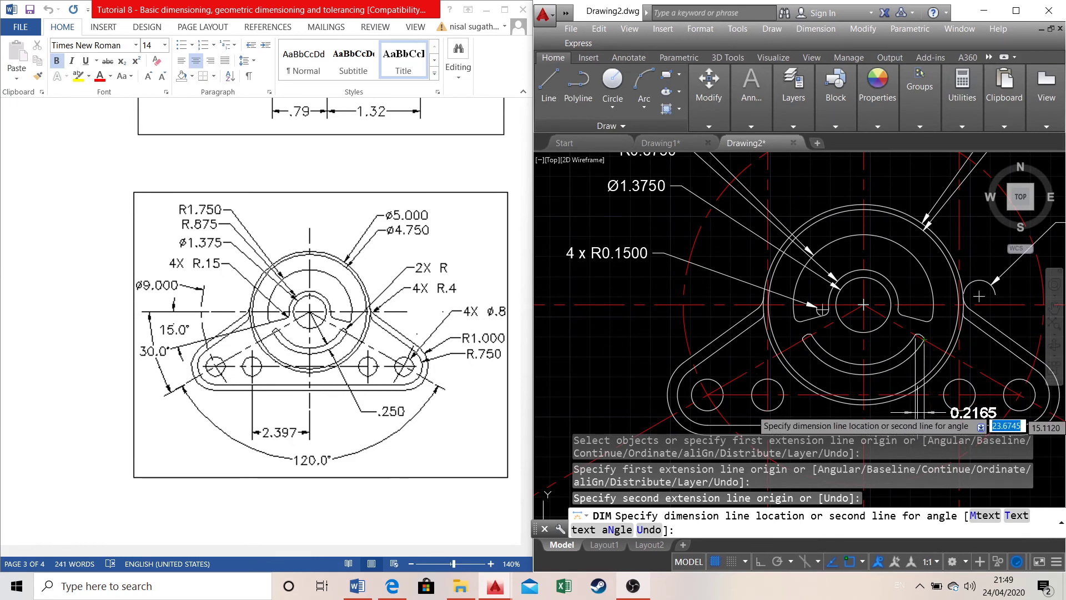
{"action": "scroll", "coordinate": [822, 420], "scroll_direction": "down", "scroll_amount": 4}
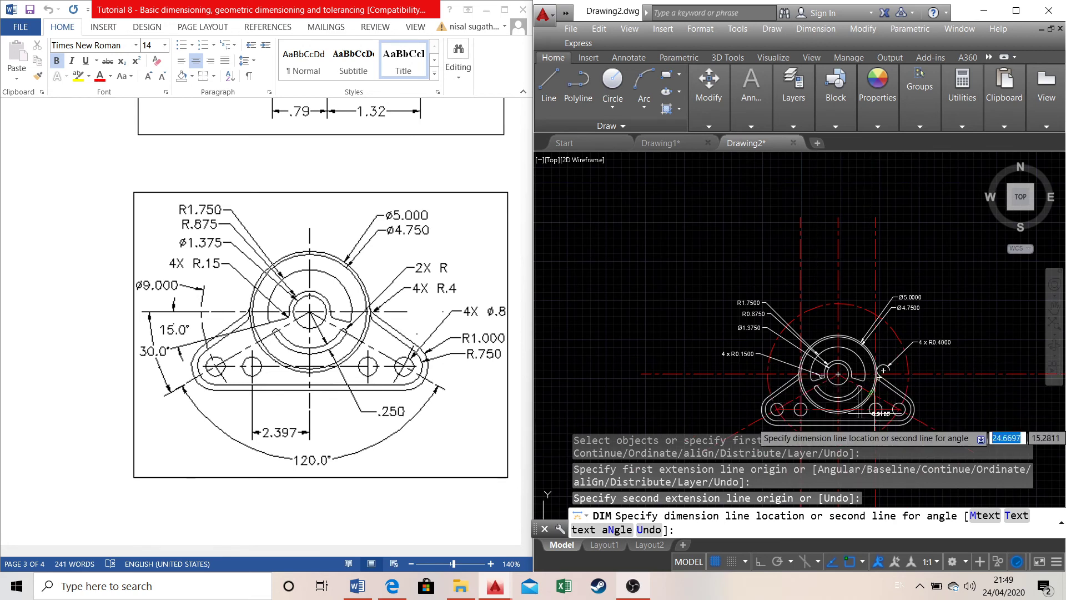
{"action": "scroll", "coordinate": [855, 361], "scroll_direction": "down", "scroll_amount": 2}
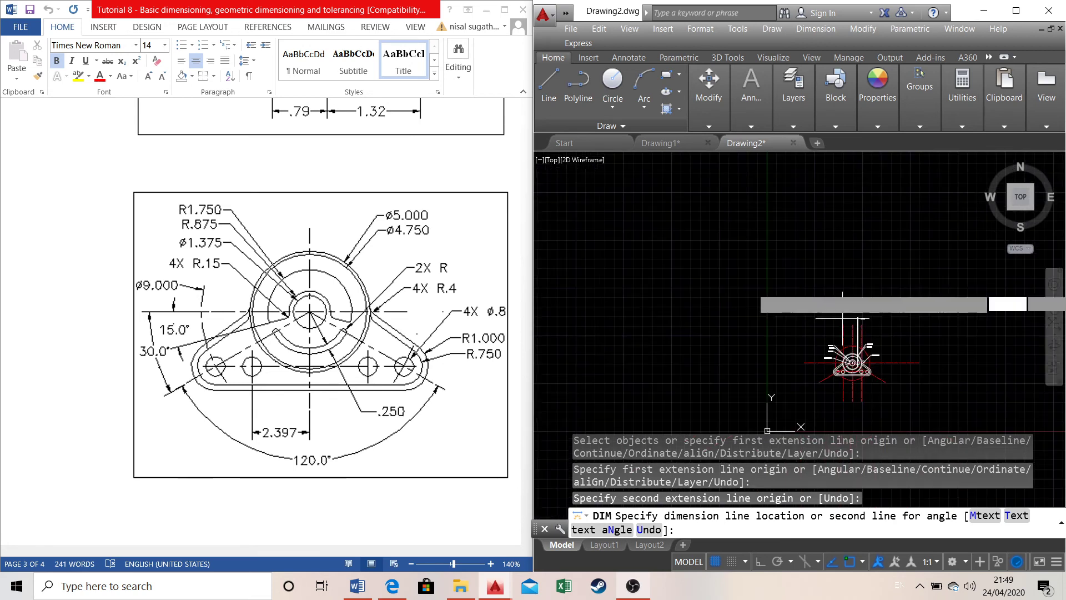
{"action": "scroll", "coordinate": [865, 395], "scroll_direction": "up", "scroll_amount": 6}
{"action": "scroll", "coordinate": [822, 311], "scroll_direction": "down", "scroll_amount": 3}
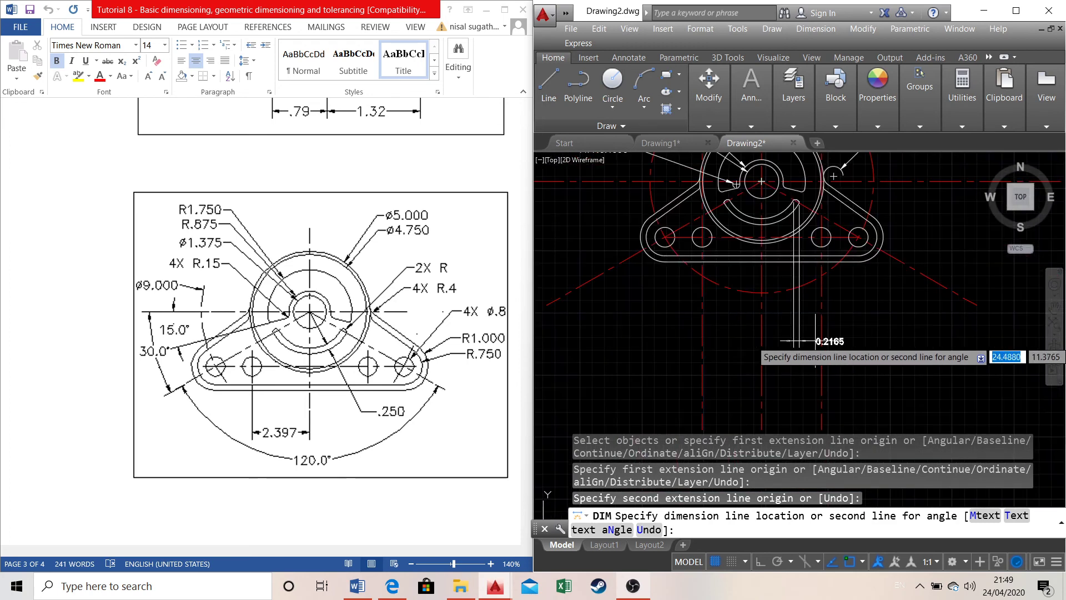
{"action": "scroll", "coordinate": [833, 250], "scroll_direction": "up", "scroll_amount": 4}
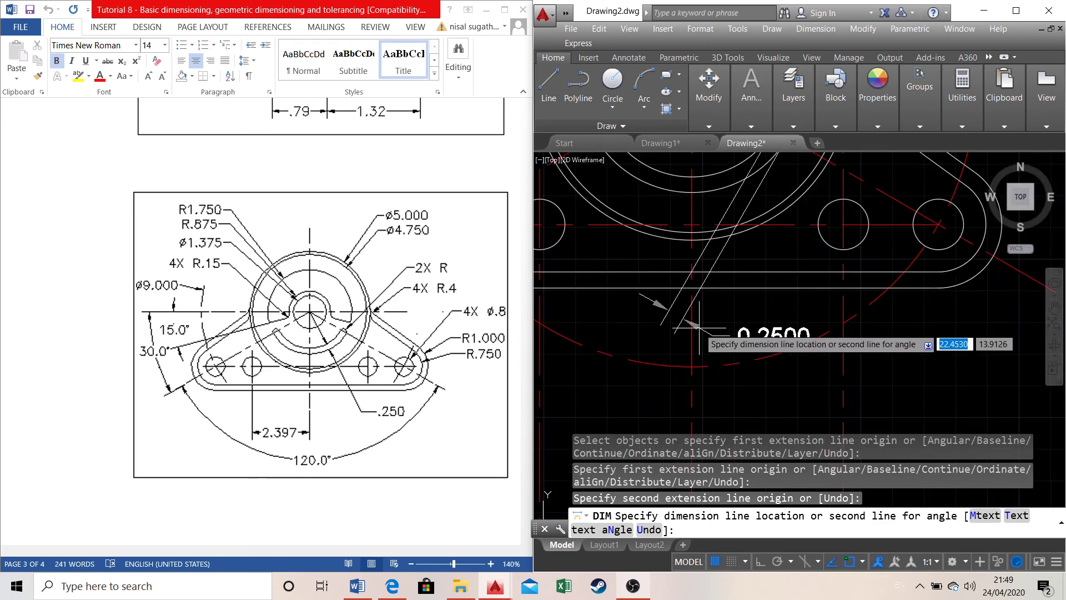
{"action": "left_click", "coordinate": [705, 211]}
{"action": "scroll", "coordinate": [700, 237], "scroll_direction": "up", "scroll_amount": 2}
{"action": "scroll", "coordinate": [699, 237], "scroll_direction": "down", "scroll_amount": 4}
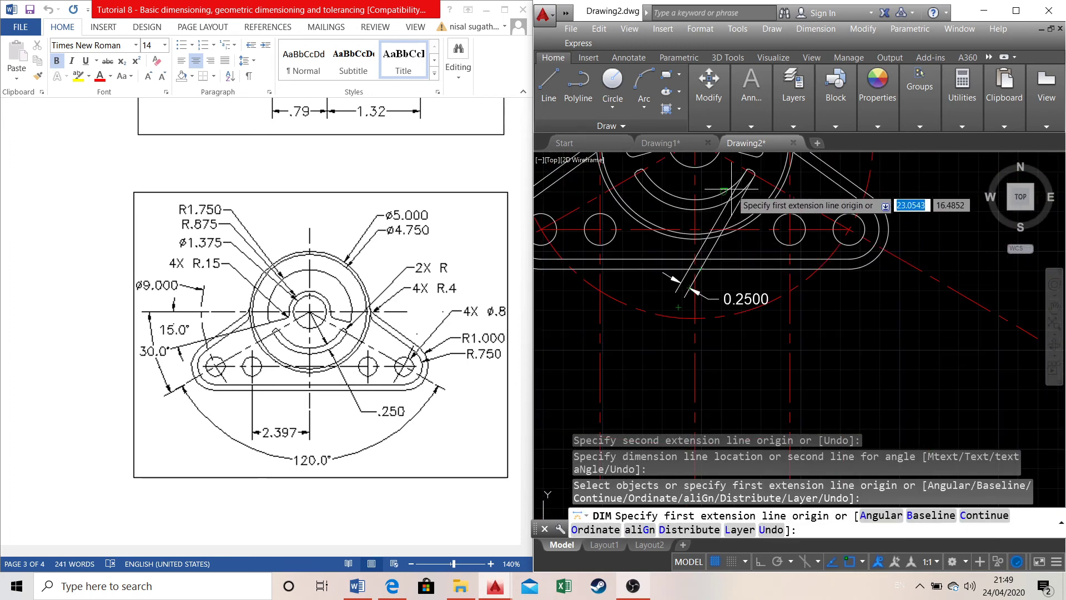
{"action": "scroll", "coordinate": [724, 190], "scroll_direction": "down", "scroll_amount": 4}
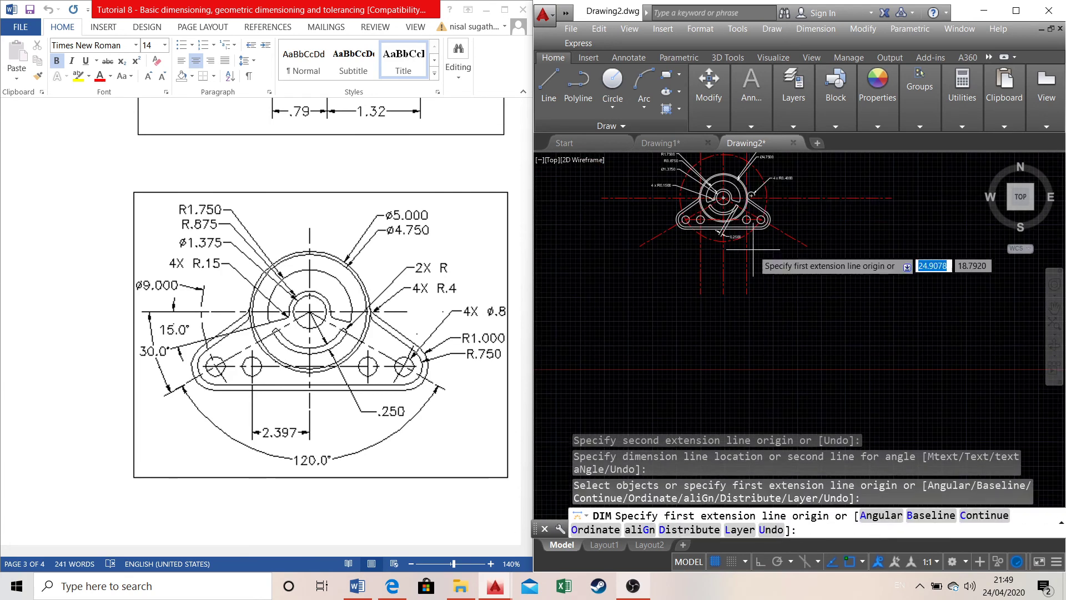
{"action": "scroll", "coordinate": [747, 243], "scroll_direction": "up", "scroll_amount": 6}
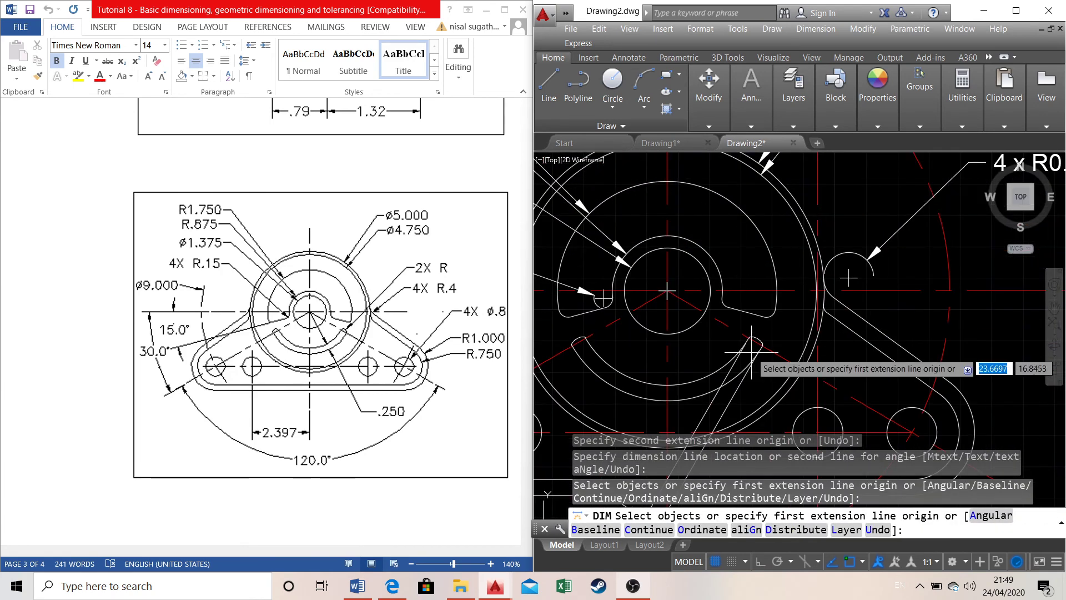
{"action": "mouse_move", "coordinate": [709, 94]}
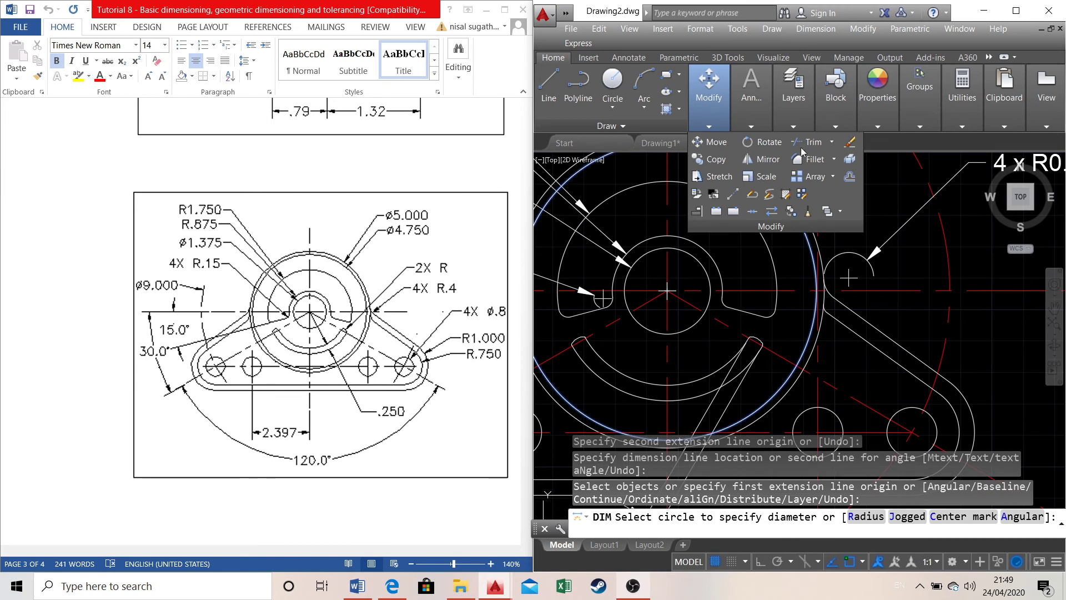
{"action": "left_click", "coordinate": [834, 160]}
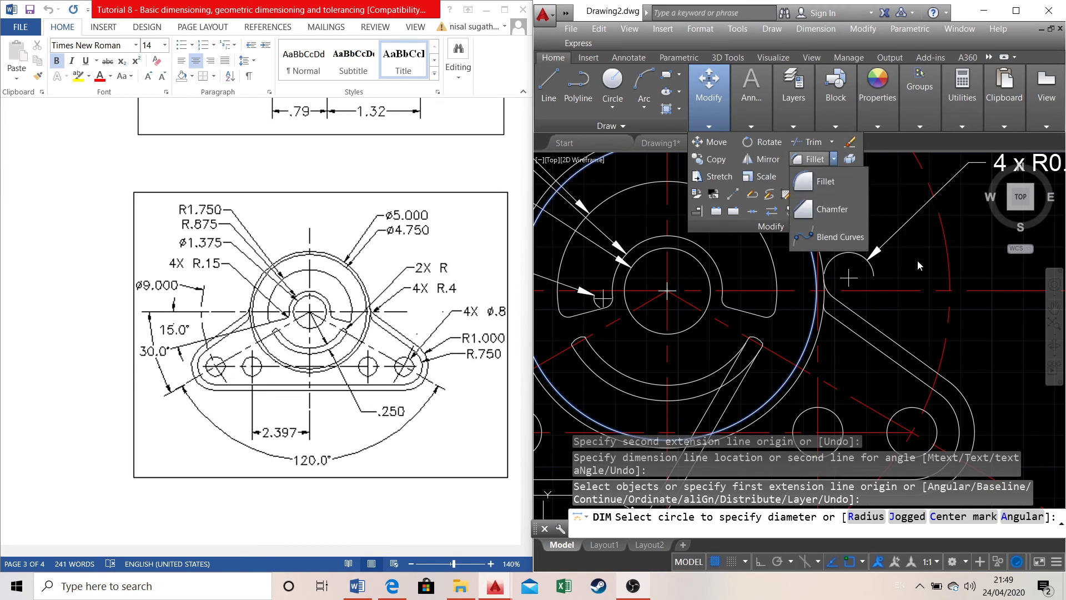
{"action": "left_click", "coordinate": [761, 347]}
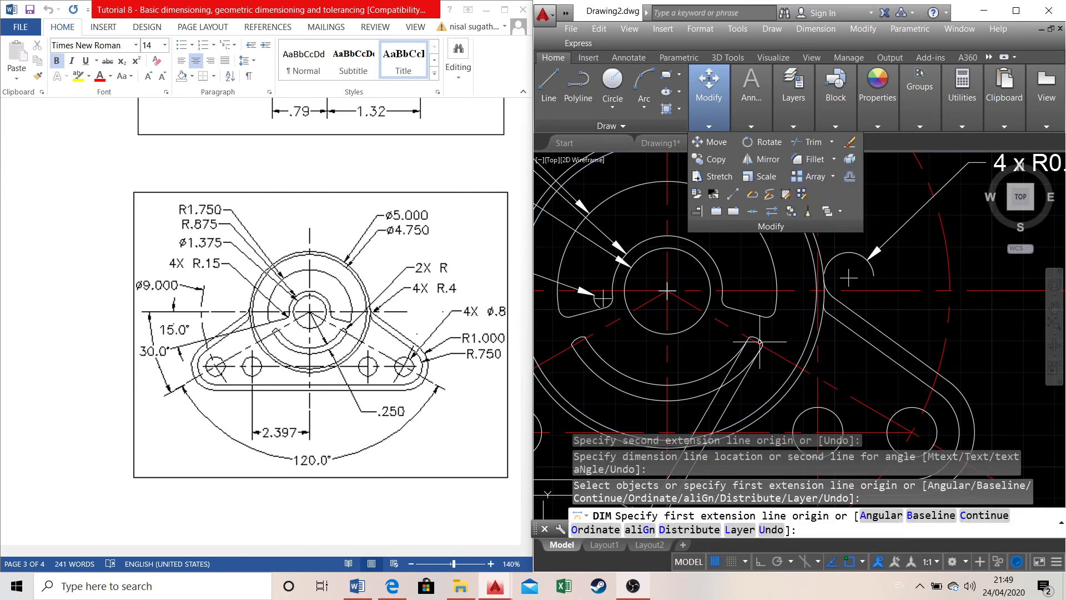
{"action": "key", "text": "Escape"}
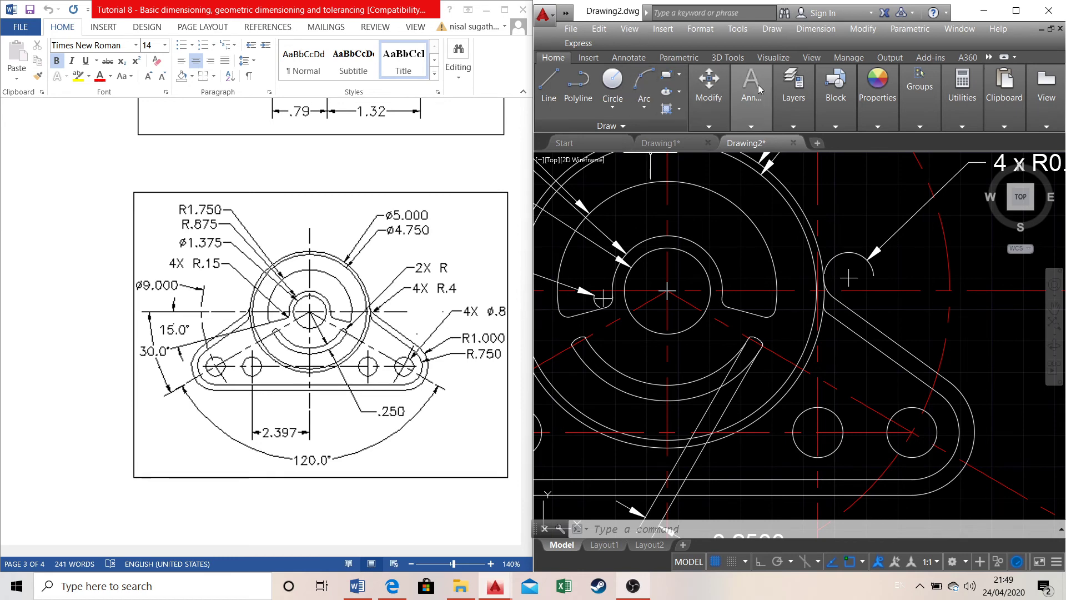
Dimension the diameter of the outermost right hole, placing the text outside the bracket below the 4 x R0.4000 dimension
{"action": "left_click", "coordinate": [754, 121]}
{"action": "left_click", "coordinate": [790, 154]}
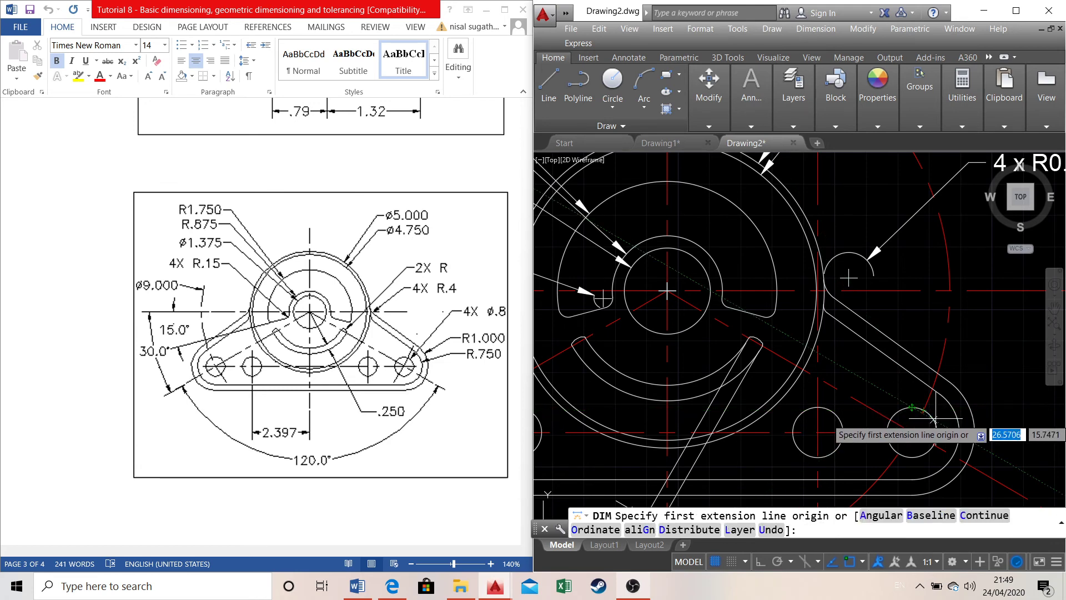
{"action": "scroll", "coordinate": [938, 421], "scroll_direction": "up", "scroll_amount": 2}
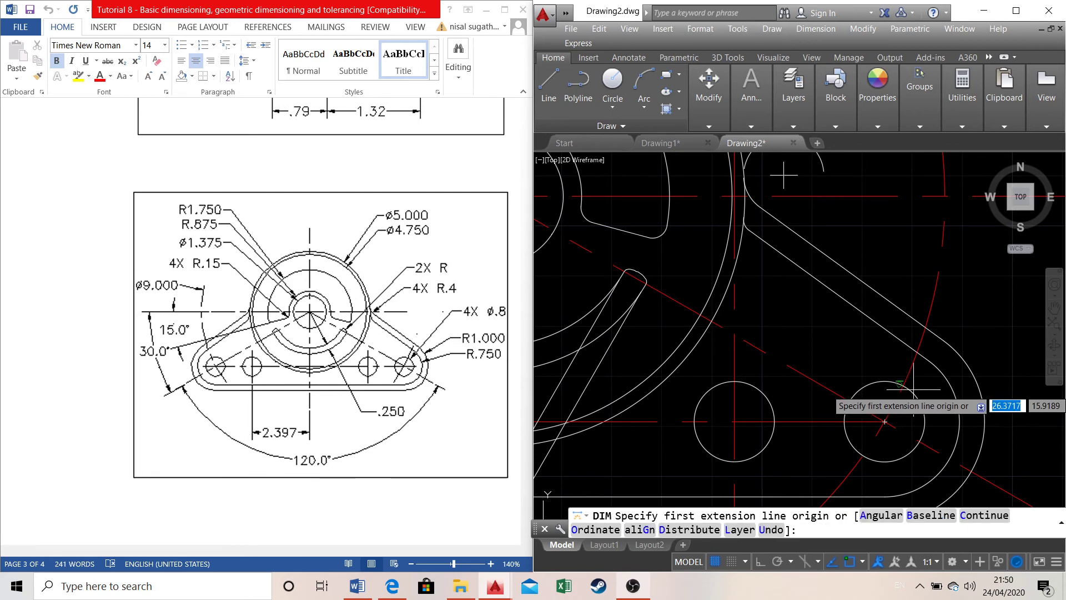
{"action": "scroll", "coordinate": [913, 389], "scroll_direction": "down", "scroll_amount": 3}
{"action": "scroll", "coordinate": [847, 319], "scroll_direction": "up", "scroll_amount": 3}
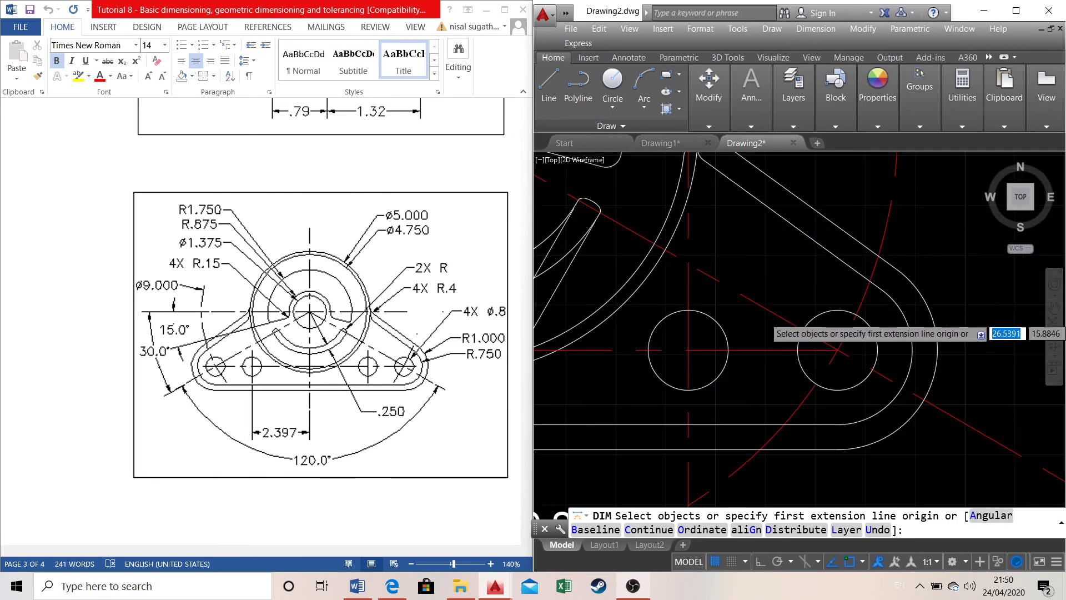
{"action": "scroll", "coordinate": [866, 325], "scroll_direction": "up", "scroll_amount": 2}
{"action": "left_click", "coordinate": [865, 328]}
{"action": "scroll", "coordinate": [867, 326], "scroll_direction": "down", "scroll_amount": 6}
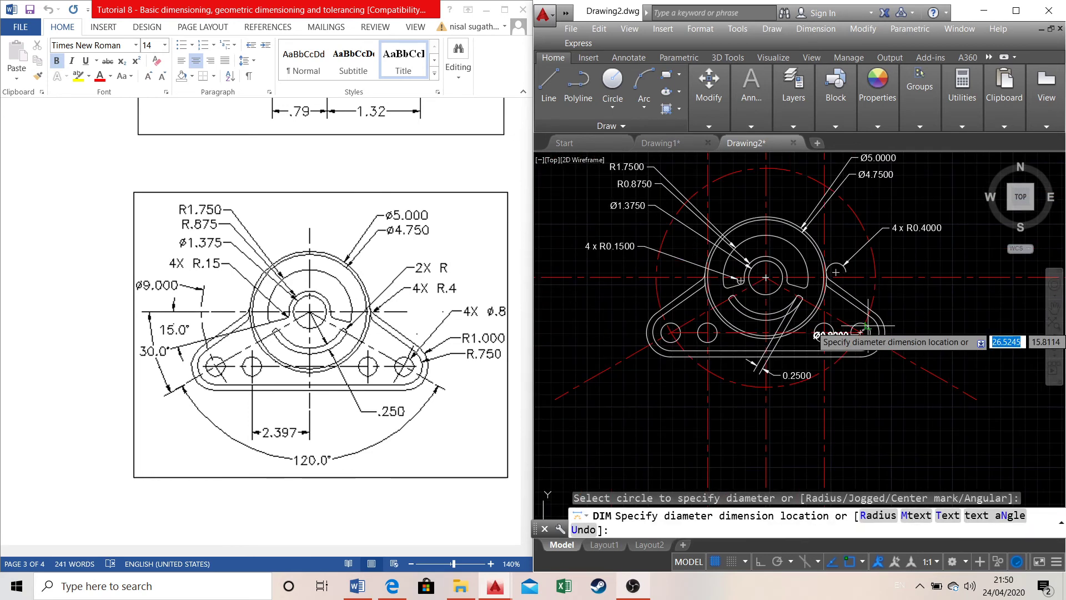
{"action": "left_click", "coordinate": [892, 299]}
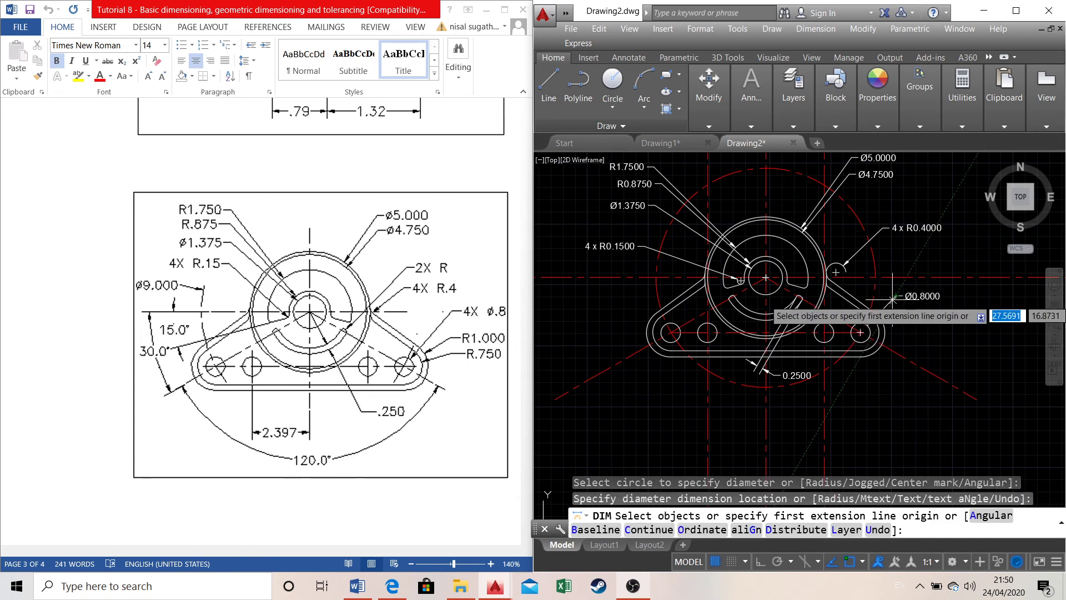
{"action": "key", "text": "Escape"}
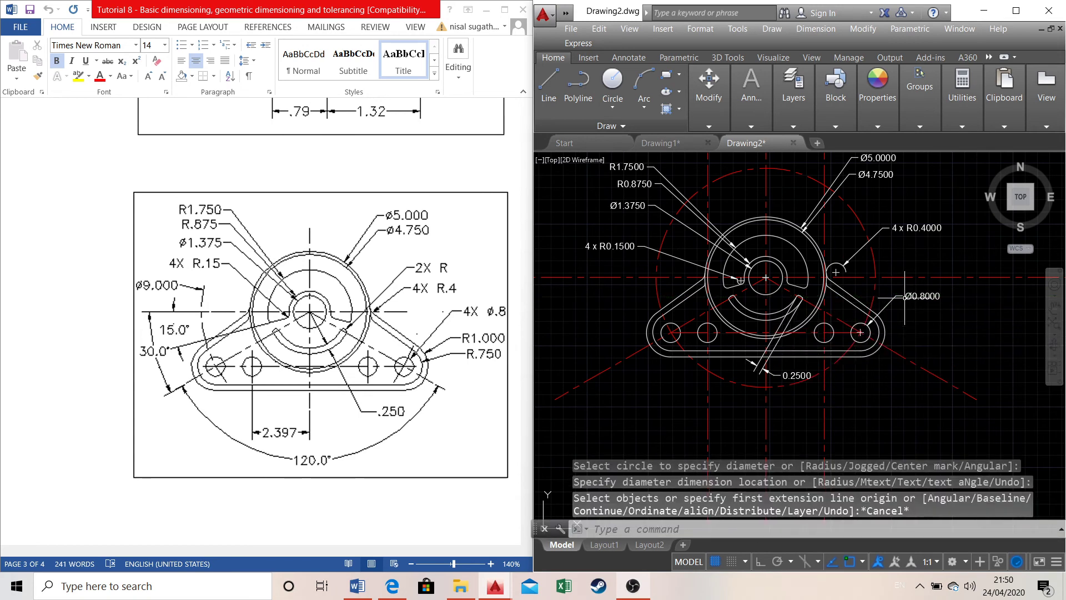
Edit the outermost right hole's diameter dimension to add the prefix "4 x" before its value
{"action": "left_click", "coordinate": [909, 296]}
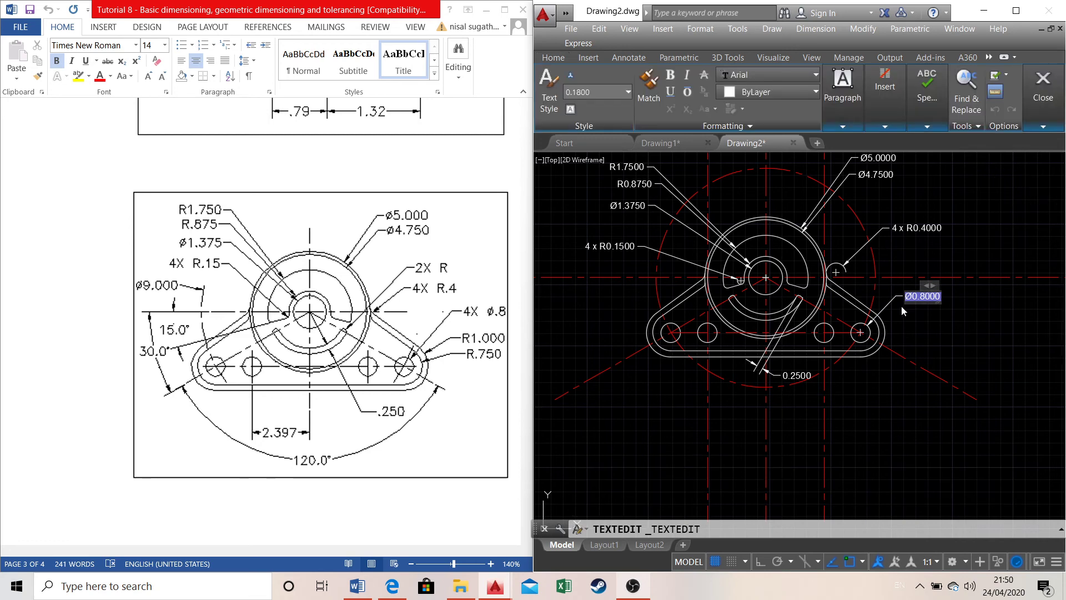
{"action": "type", "text": "4 x"}
{"action": "left_click", "coordinate": [906, 333]}
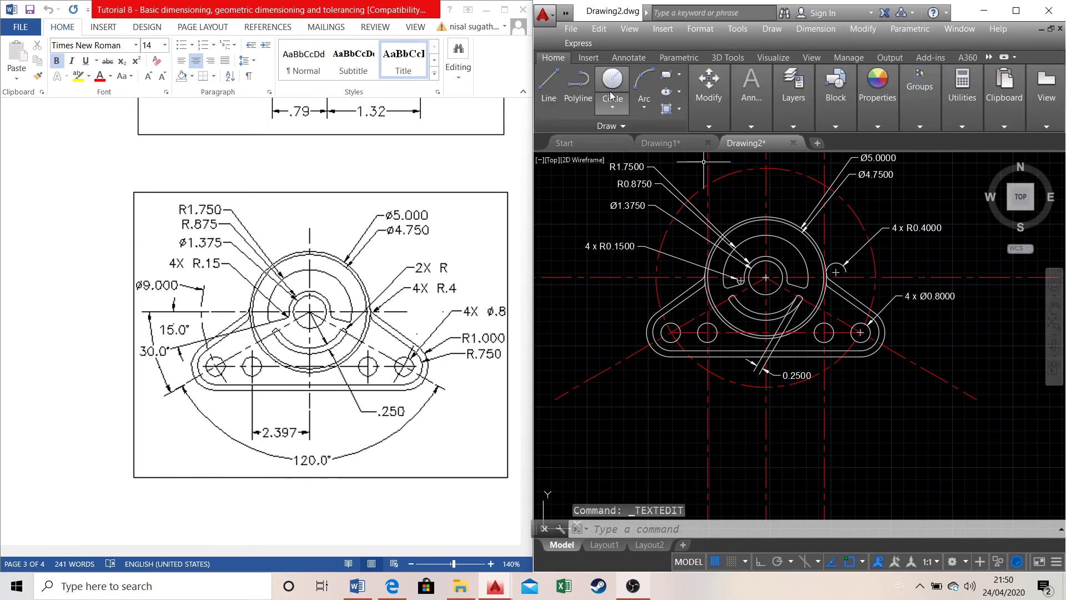
Dimension the radius of the bracket's outer right corner arc, placing the text outside the bracket below the 4 x Ø0.8000 dimension
{"action": "left_click", "coordinate": [746, 121]}
{"action": "left_click", "coordinate": [782, 155]}
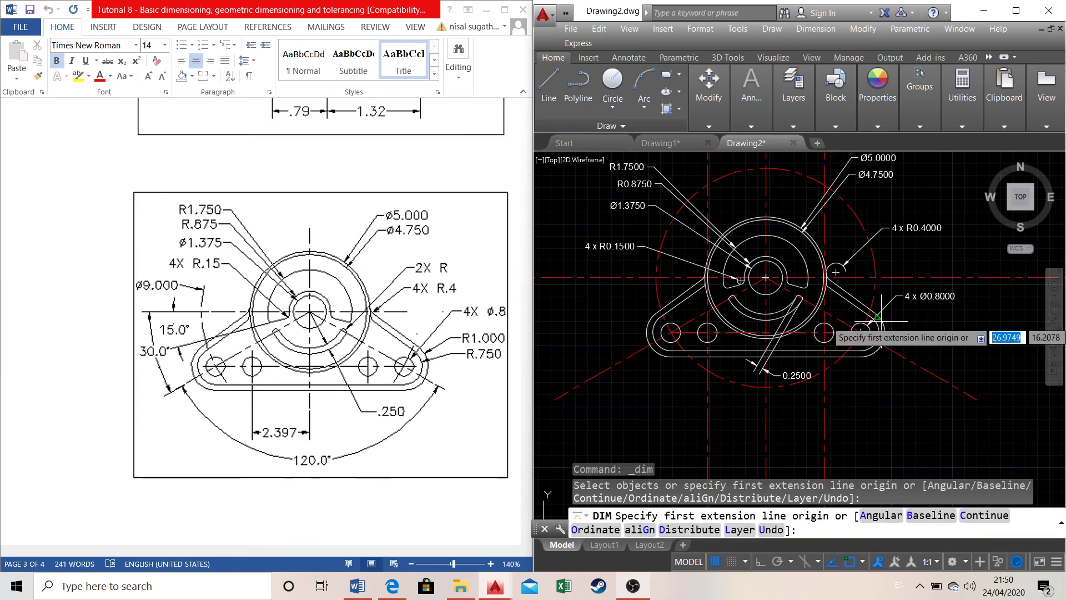
{"action": "scroll", "coordinate": [877, 317], "scroll_direction": "up", "scroll_amount": 4}
{"action": "left_click", "coordinate": [888, 330]}
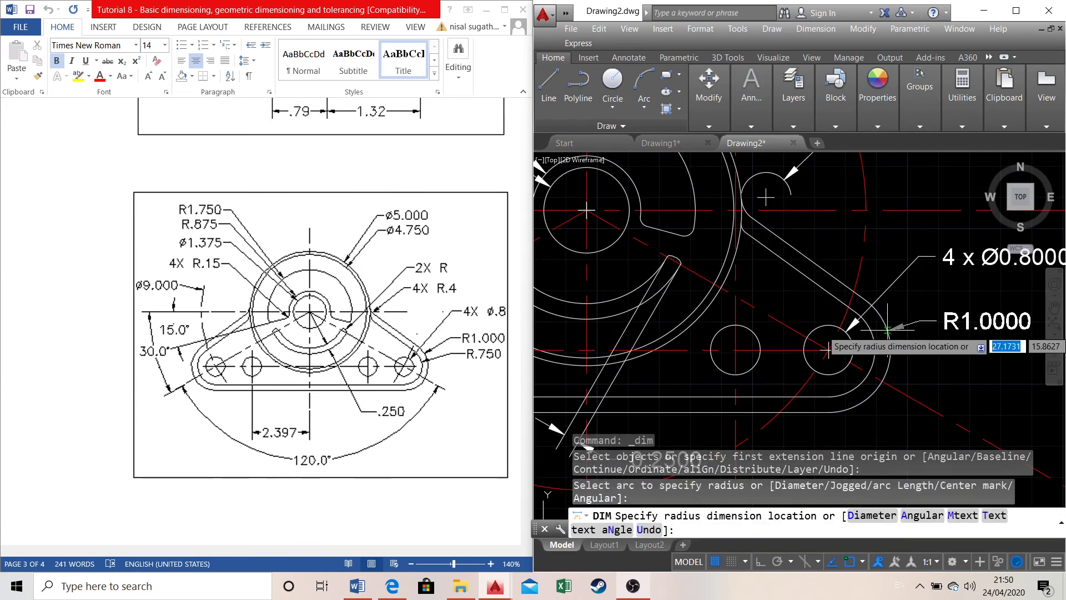
{"action": "left_click", "coordinate": [912, 324]}
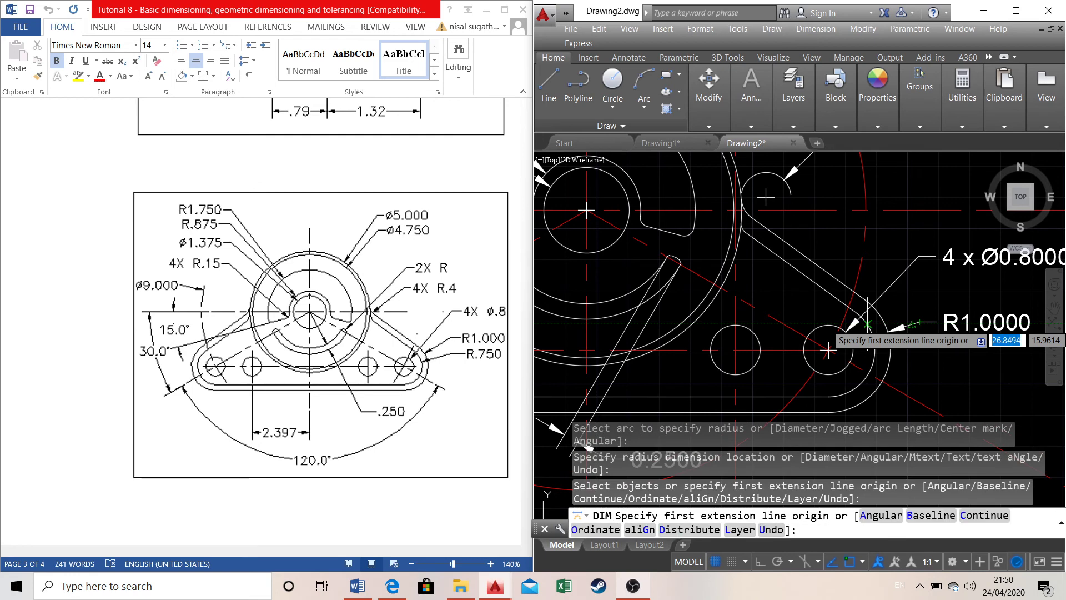
Dimension the radius of the bracket's inner right corner arc, placing the text directly below the R1.0000 dimension
{"action": "left_click", "coordinate": [765, 124]}
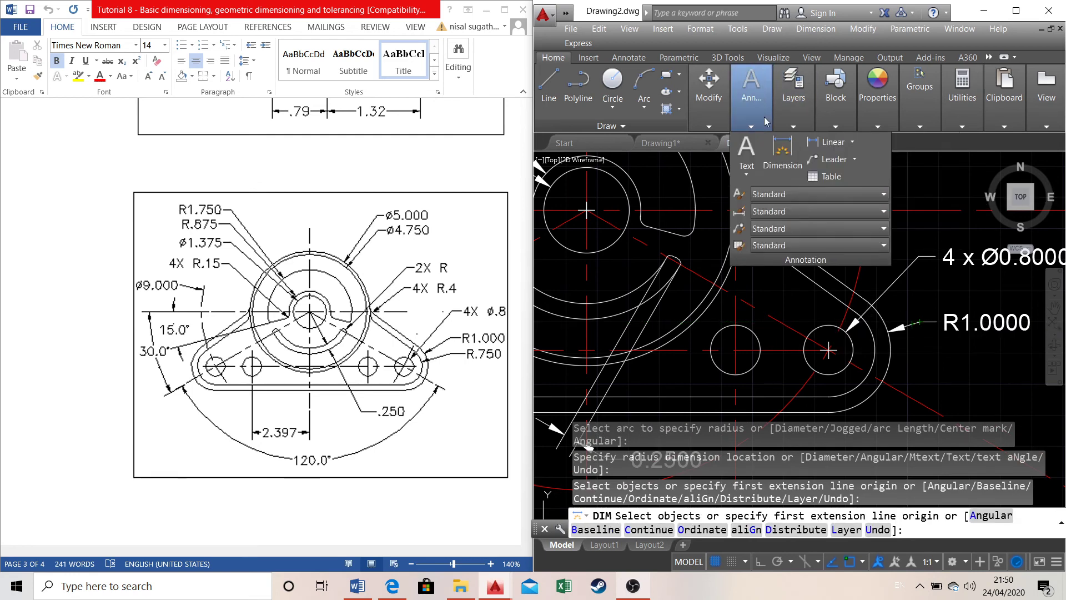
{"action": "left_click", "coordinate": [793, 146]}
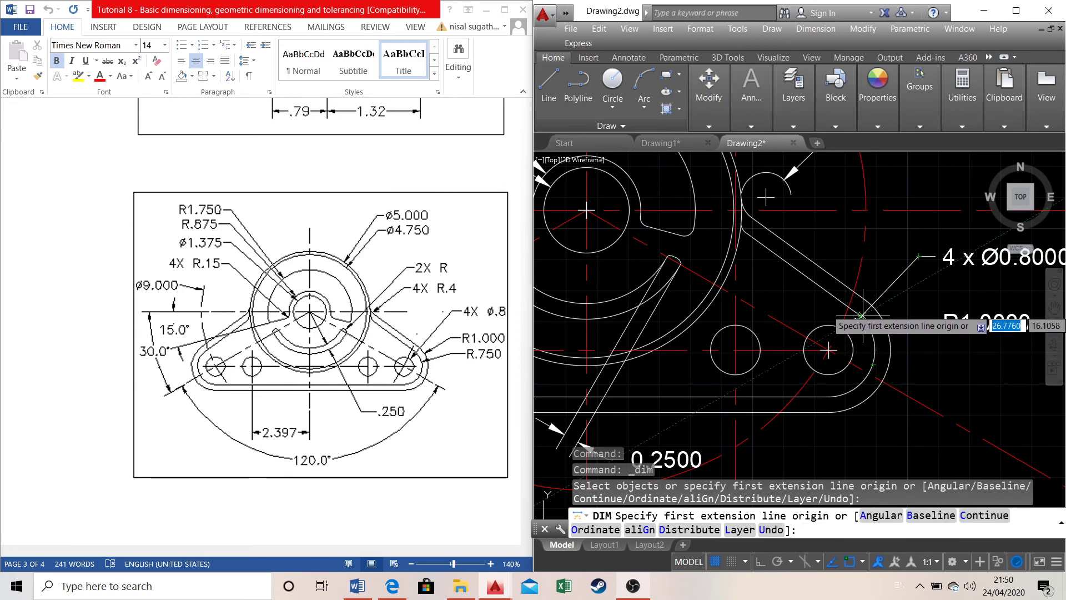
{"action": "scroll", "coordinate": [862, 315], "scroll_direction": "down", "scroll_amount": 3}
{"action": "scroll", "coordinate": [830, 347], "scroll_direction": "up", "scroll_amount": 7}
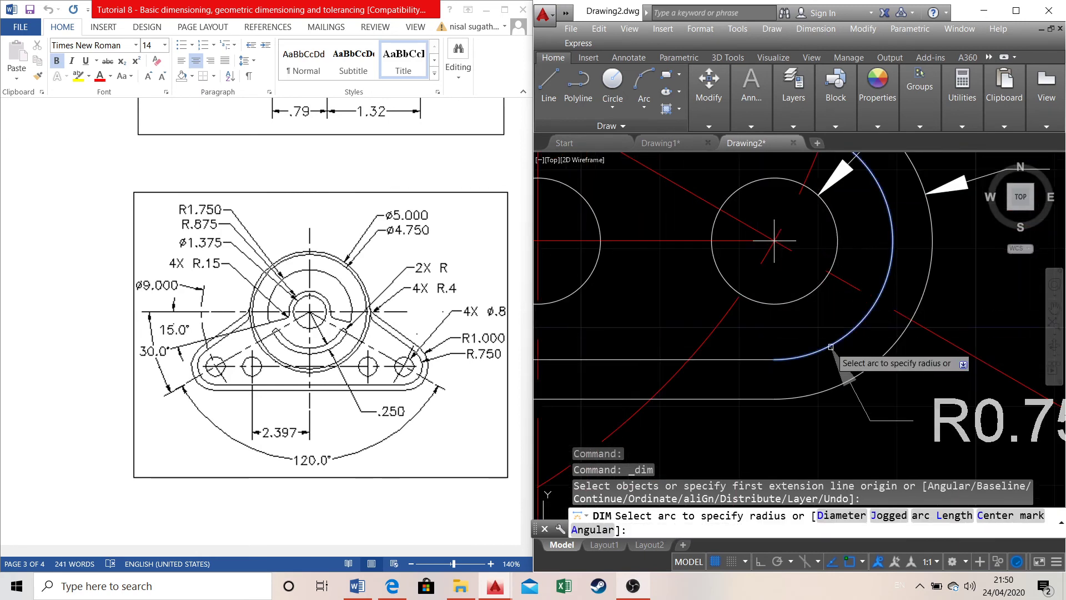
{"action": "left_click", "coordinate": [830, 347]}
{"action": "scroll", "coordinate": [833, 350], "scroll_direction": "down", "scroll_amount": 5}
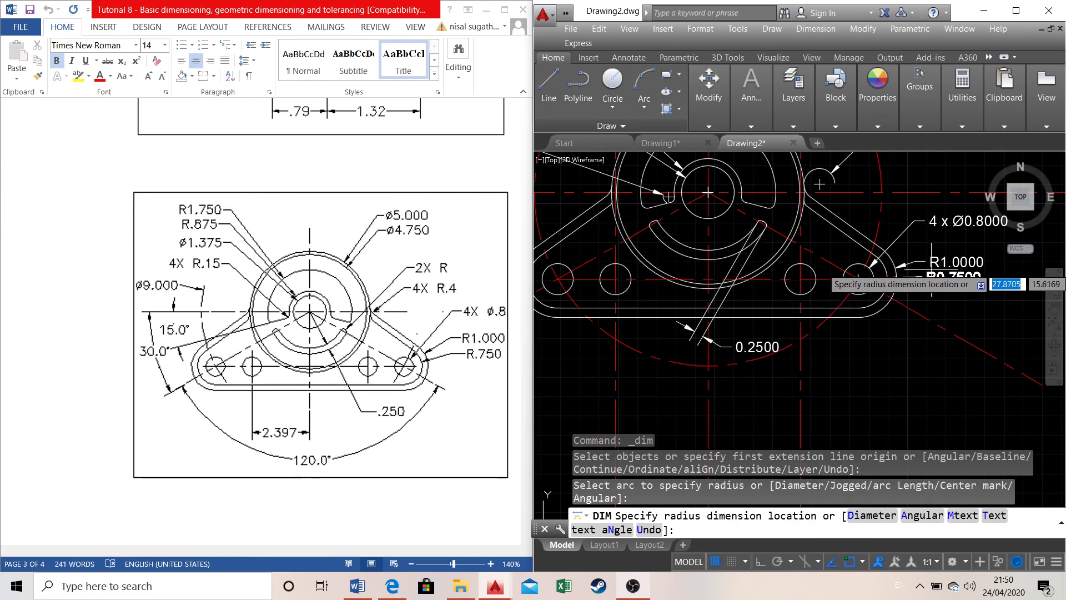
{"action": "left_click", "coordinate": [927, 277]}
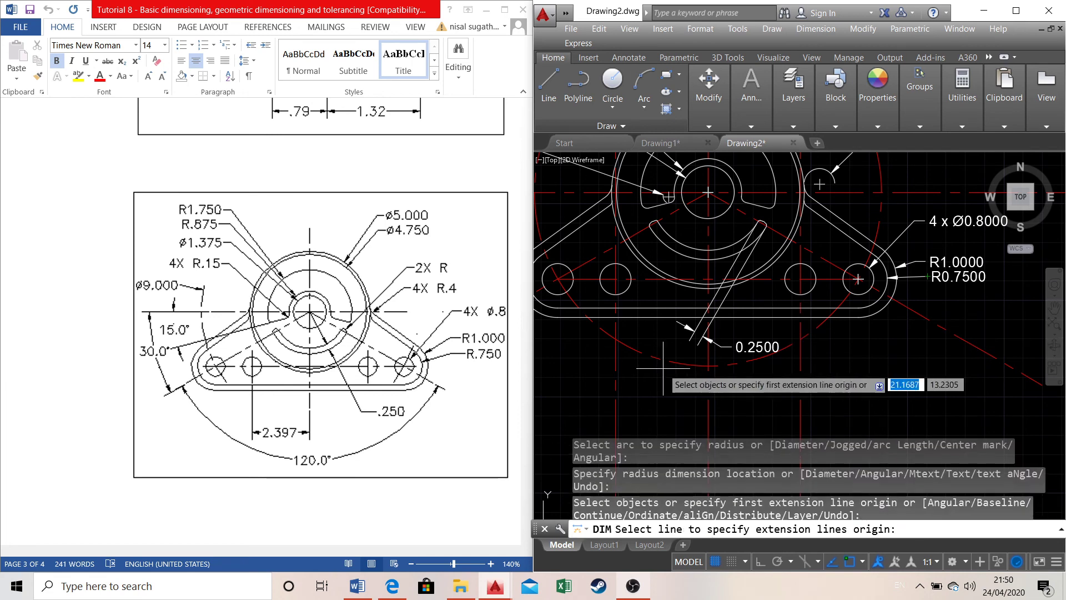
Dimension the angle between the two slanted centre lines, placing the dimension arc below the bracket's base
{"action": "scroll", "coordinate": [848, 267], "scroll_direction": "down", "scroll_amount": 2}
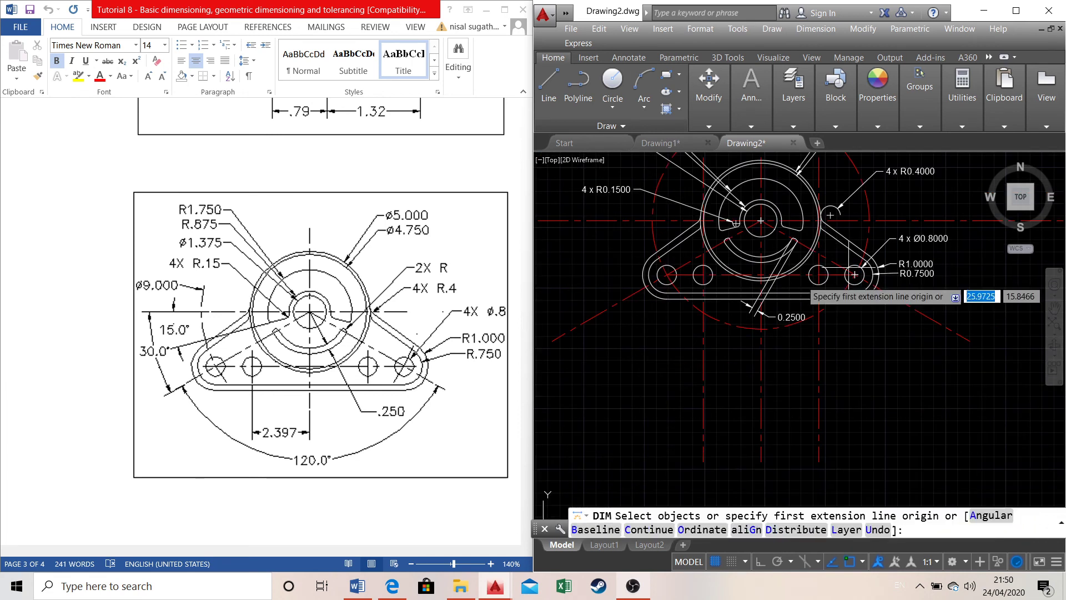
{"action": "left_click", "coordinate": [621, 298]}
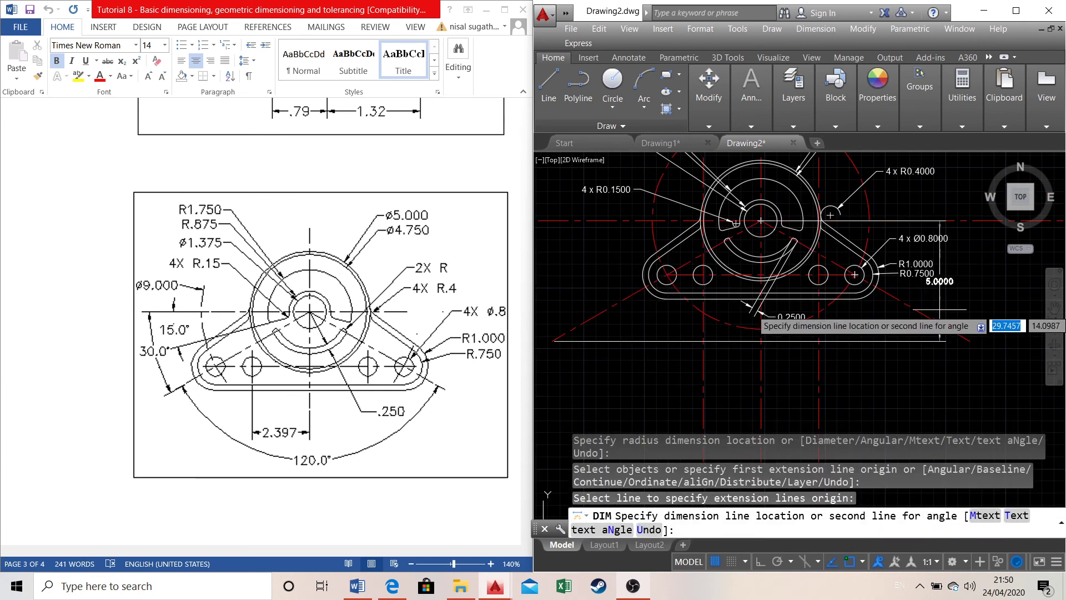
{"action": "left_click", "coordinate": [888, 293]}
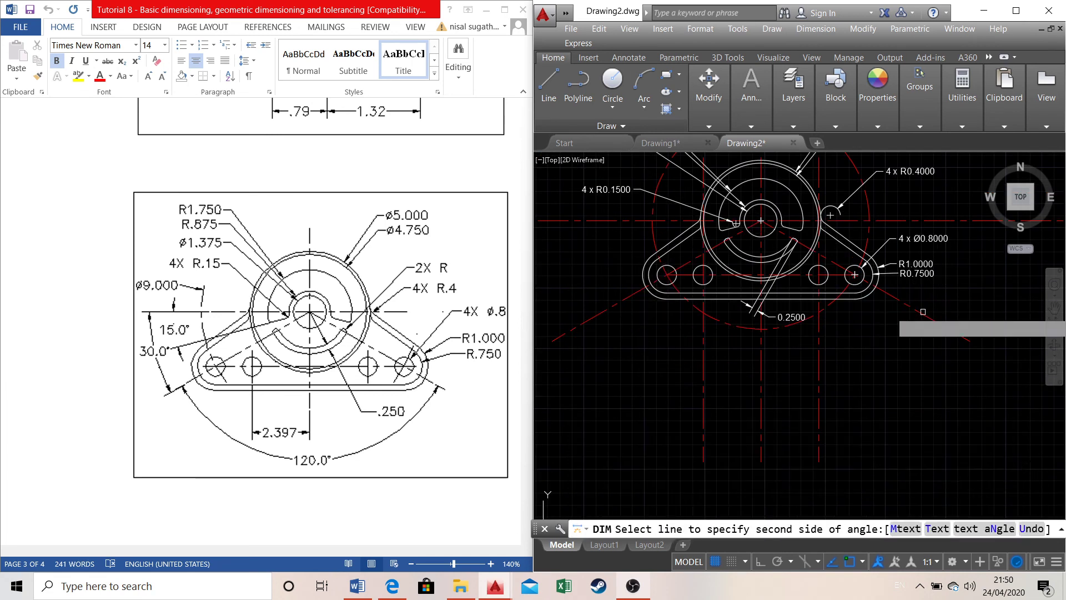
{"action": "left_click", "coordinate": [768, 361]}
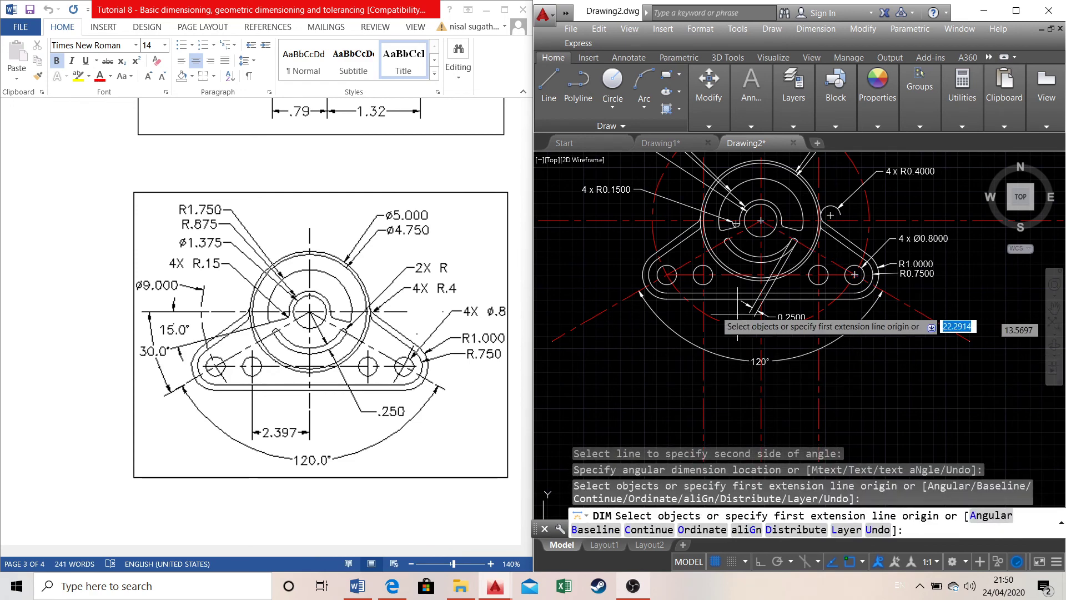
Try to dimension the distance between the left and middle vertical centre lines by selecting both lines, and undo that dimension
{"action": "scroll", "coordinate": [693, 361], "scroll_direction": "up", "scroll_amount": 2}
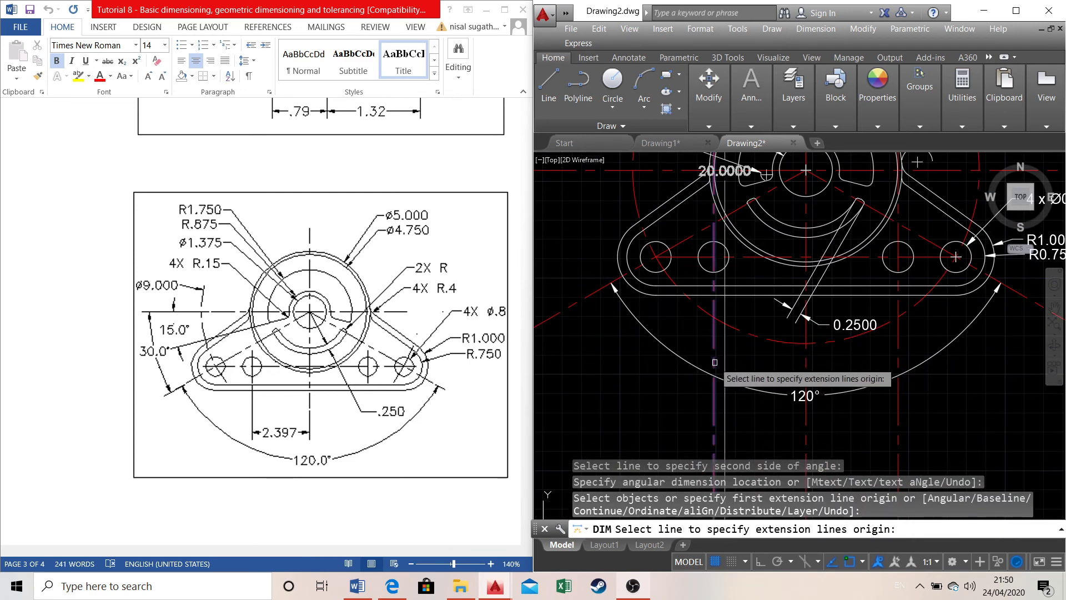
{"action": "left_click", "coordinate": [714, 362]}
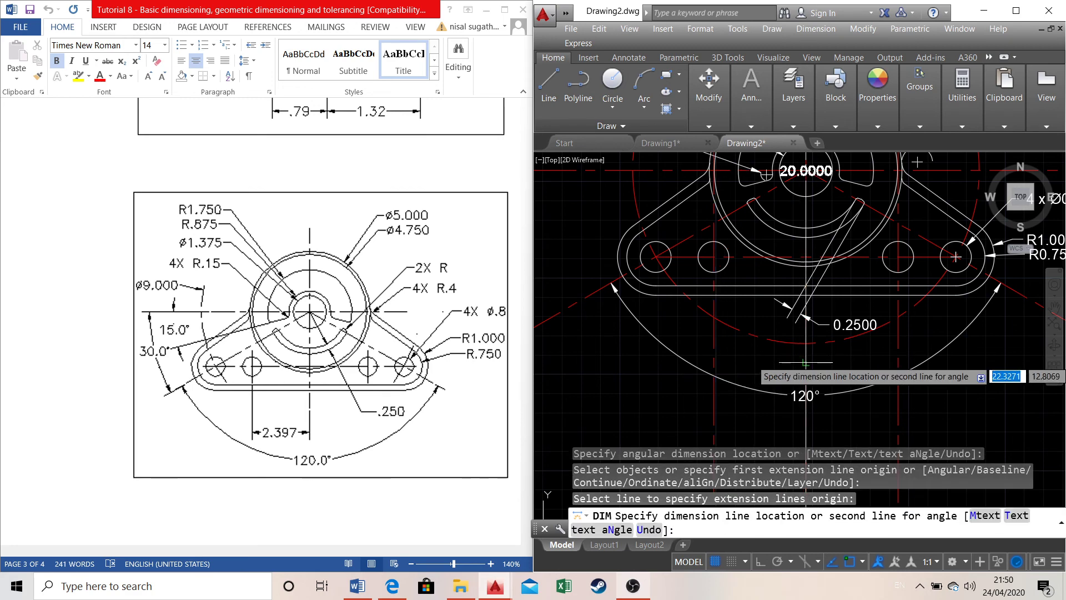
{"action": "left_click", "coordinate": [805, 361]}
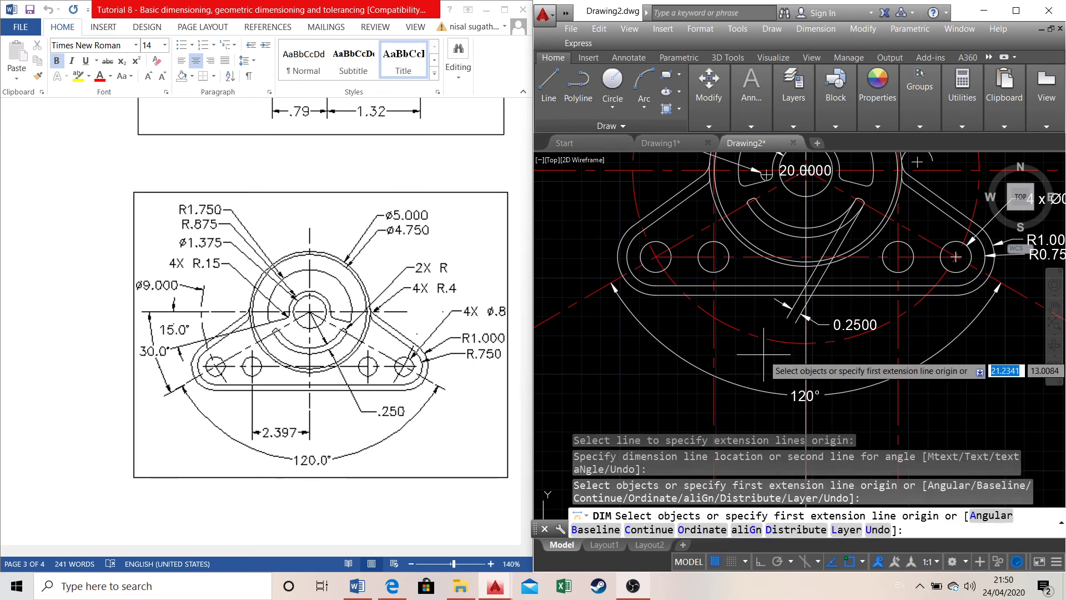
{"action": "key", "text": "ctrl+z"}
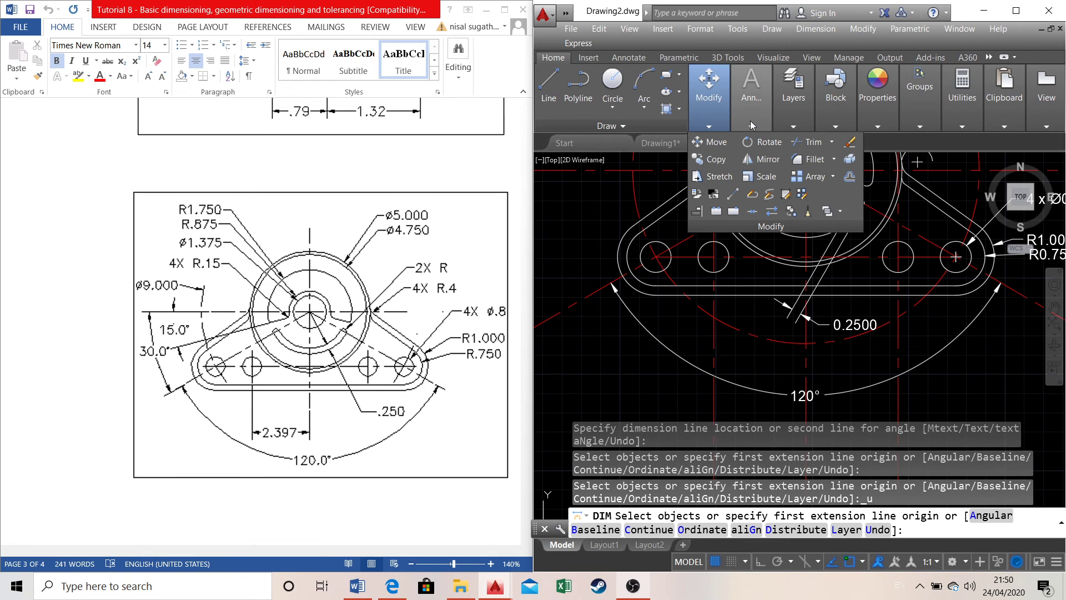
Dimension the horizontal distance from the main circle's centre to the left vertical centre line, placing the text below the 120° dimension
{"action": "left_click", "coordinate": [751, 125]}
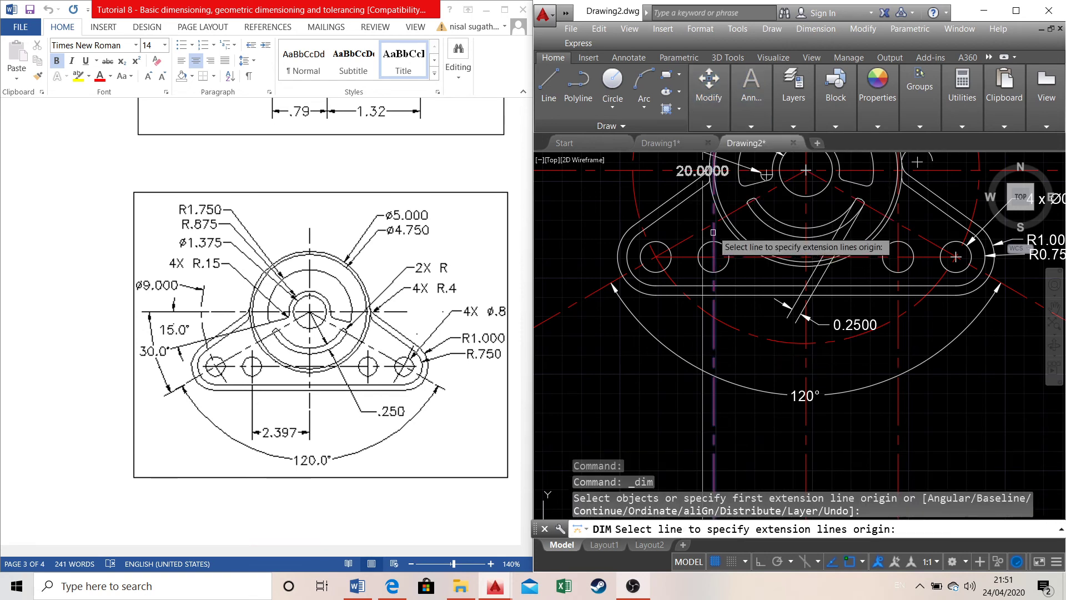
{"action": "scroll", "coordinate": [716, 205], "scroll_direction": "down", "scroll_amount": 2}
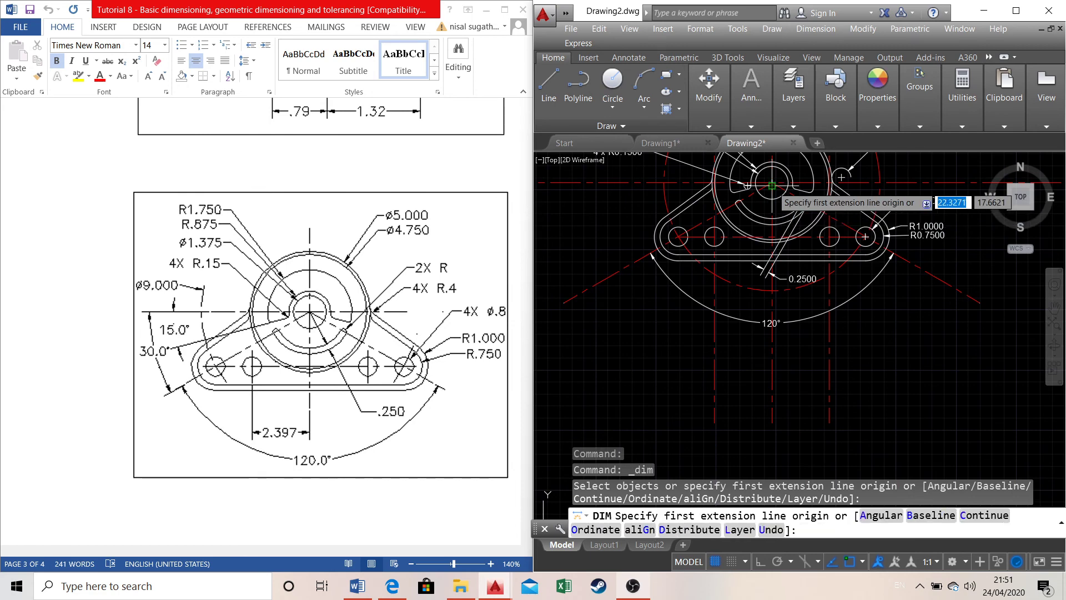
{"action": "middle_click_drag", "start_coordinate": [772, 185], "coordinate": [766, 205]}
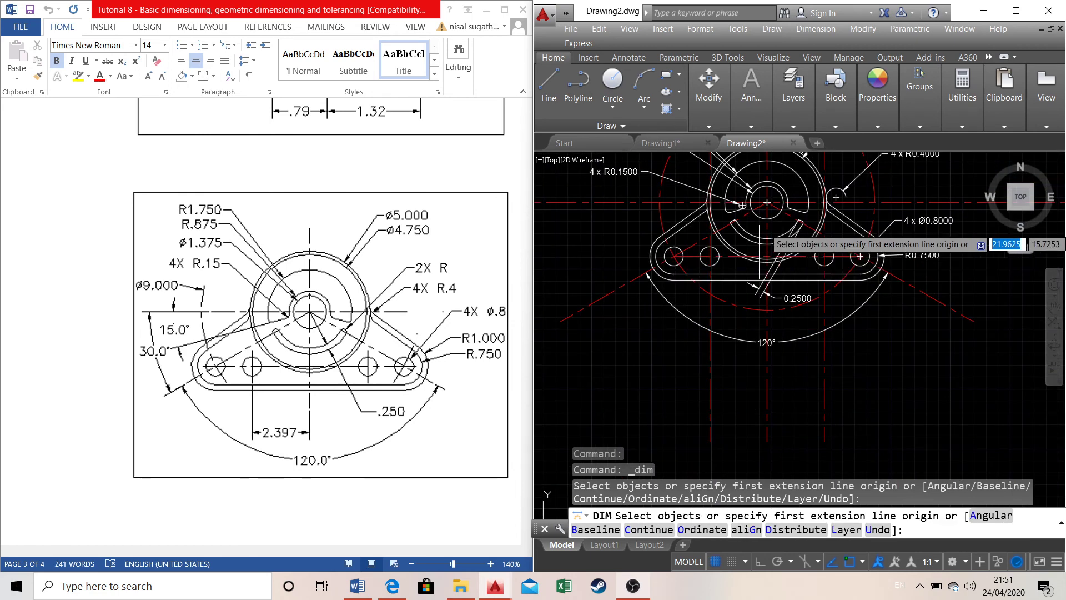
{"action": "scroll", "coordinate": [772, 189], "scroll_direction": "up", "scroll_amount": 2}
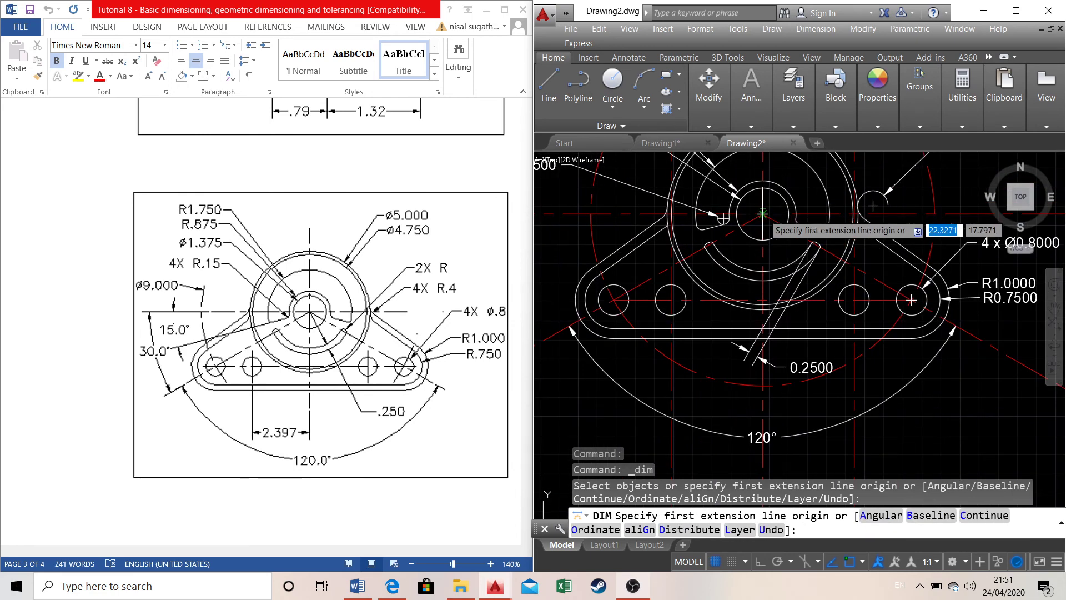
{"action": "scroll", "coordinate": [763, 213], "scroll_direction": "up", "scroll_amount": 6}
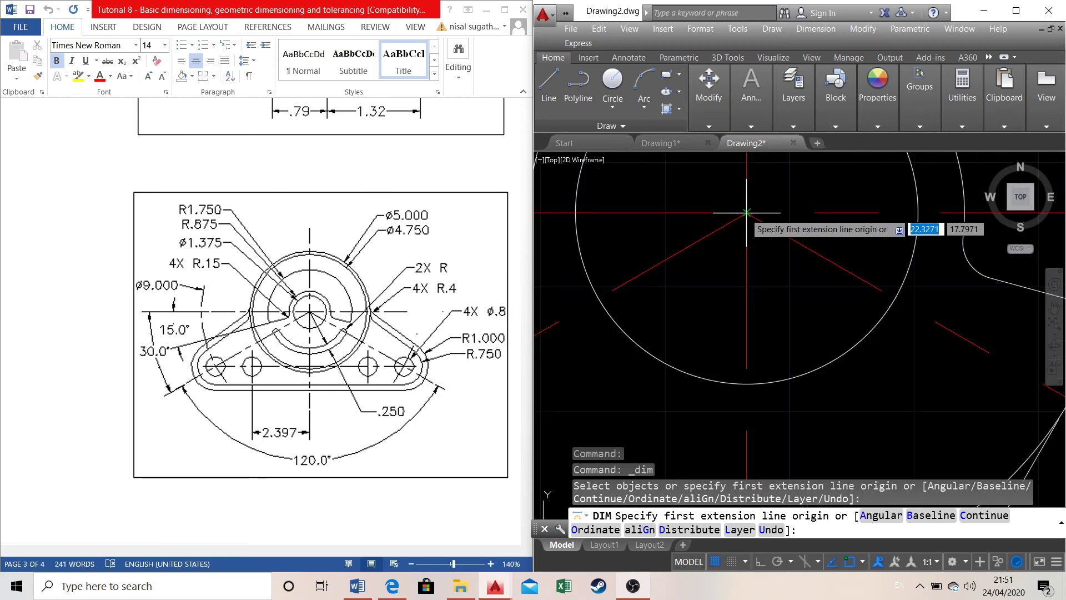
{"action": "left_click", "coordinate": [746, 213]}
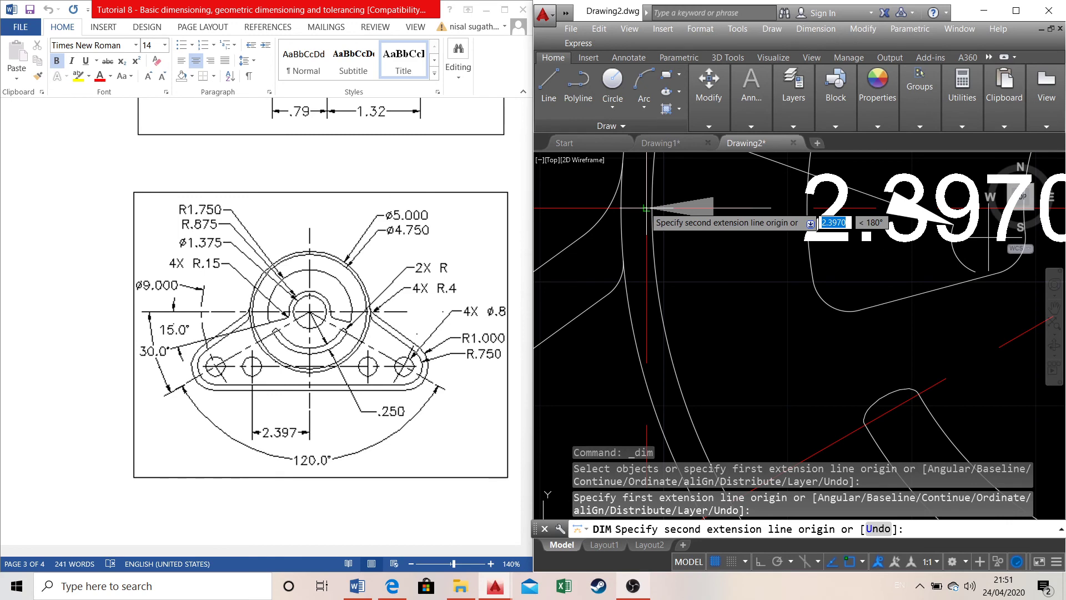
{"action": "left_click", "coordinate": [646, 208]}
{"action": "scroll", "coordinate": [661, 288], "scroll_direction": "down", "scroll_amount": 7}
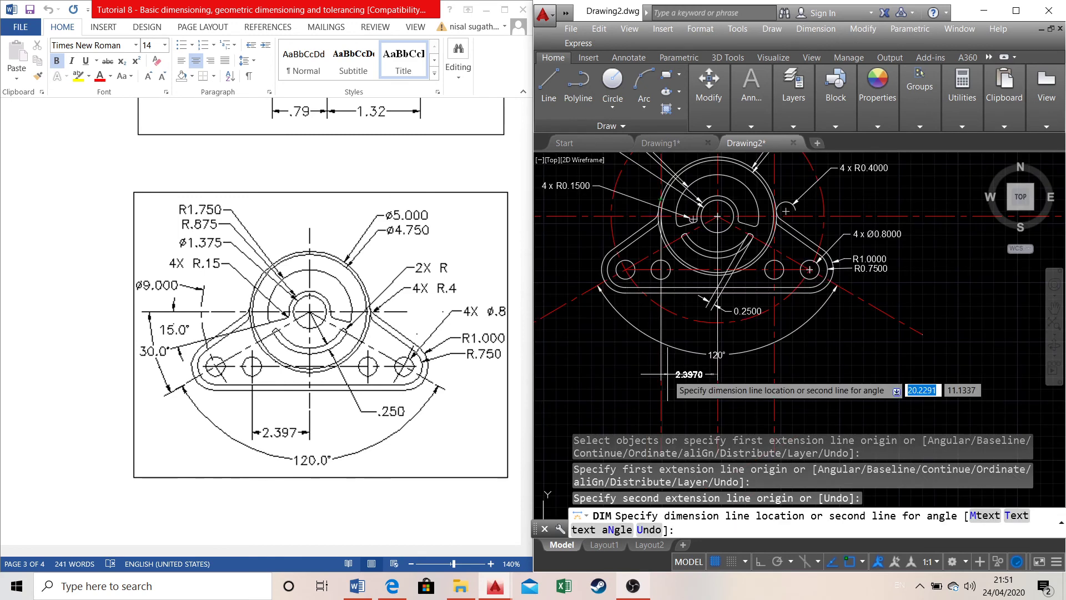
{"action": "left_click", "coordinate": [668, 374]}
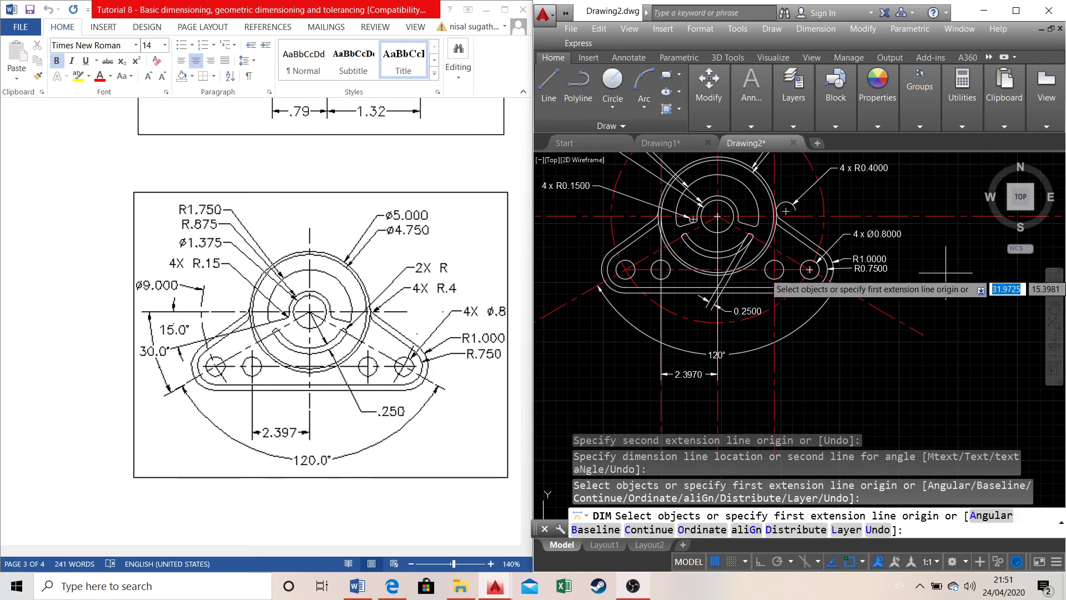
Dimension the large centre-line circle's diameter left of the bracket, and the angle between the horizontal and left slanted centre lines
{"action": "left_click", "coordinate": [611, 237]}
{"action": "left_click", "coordinate": [551, 254]}
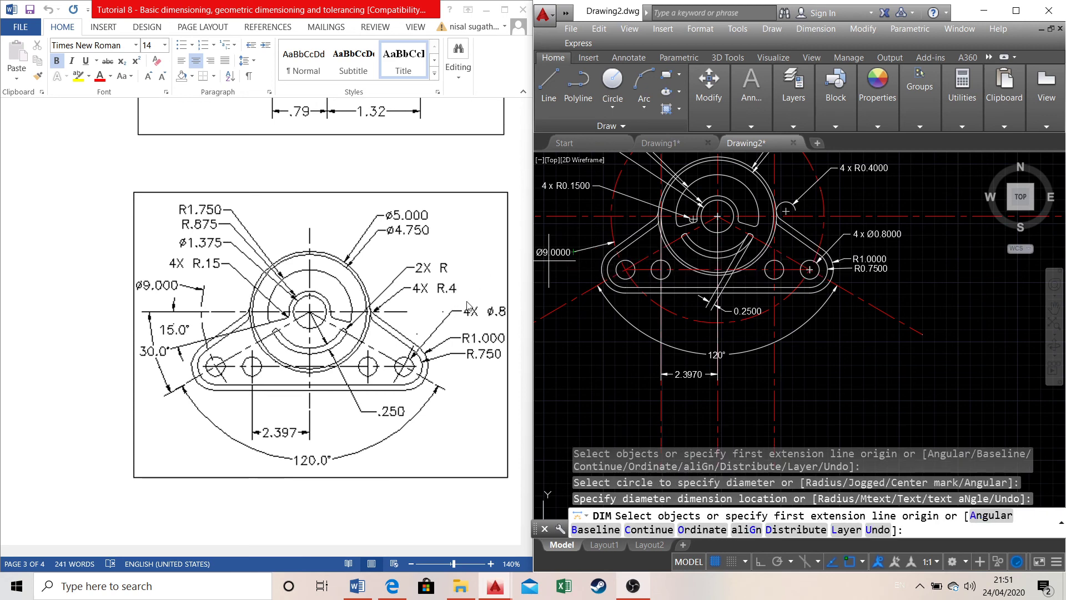
{"action": "left_click", "coordinate": [587, 217]}
{"action": "left_click", "coordinate": [588, 287]}
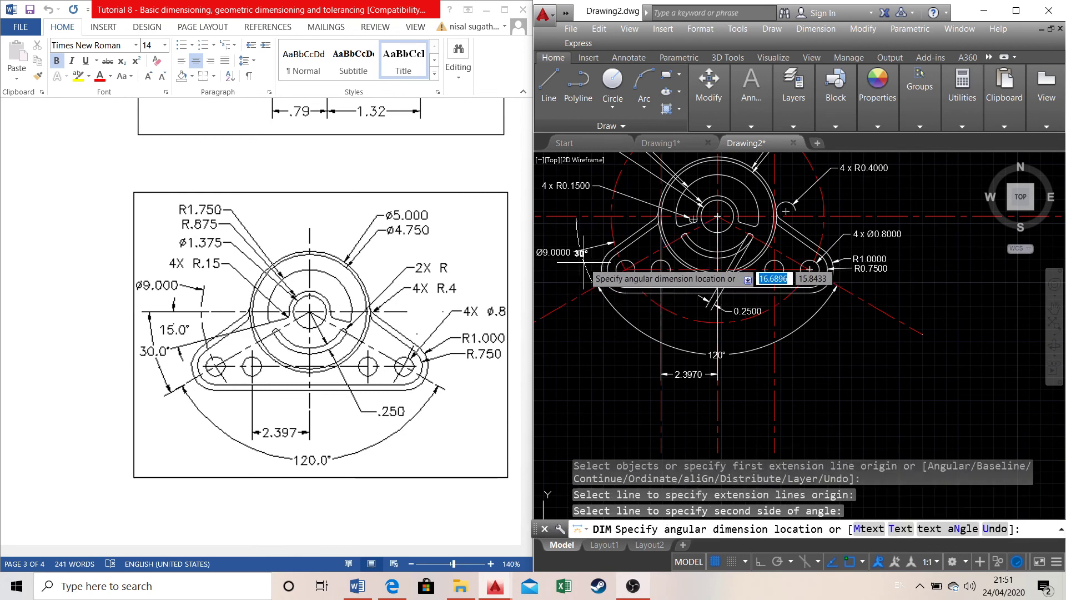
{"action": "left_click", "coordinate": [587, 260]}
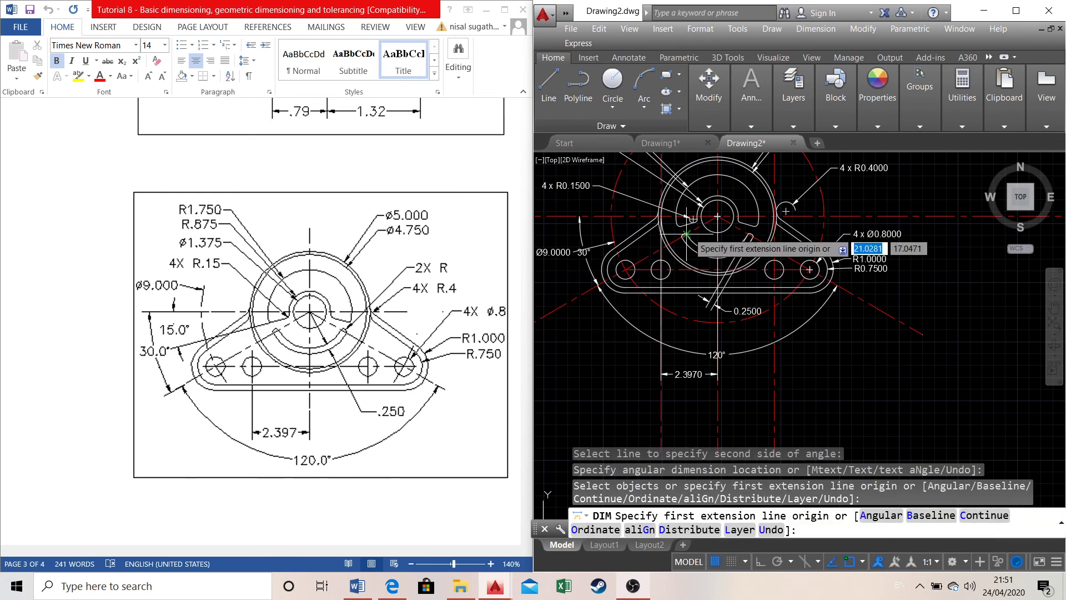
Try to dimension the angle between the horizontal centre line and the upper slot's left slanted end edge, and undo that dimension
{"action": "scroll", "coordinate": [679, 201], "scroll_direction": "up", "scroll_amount": 2}
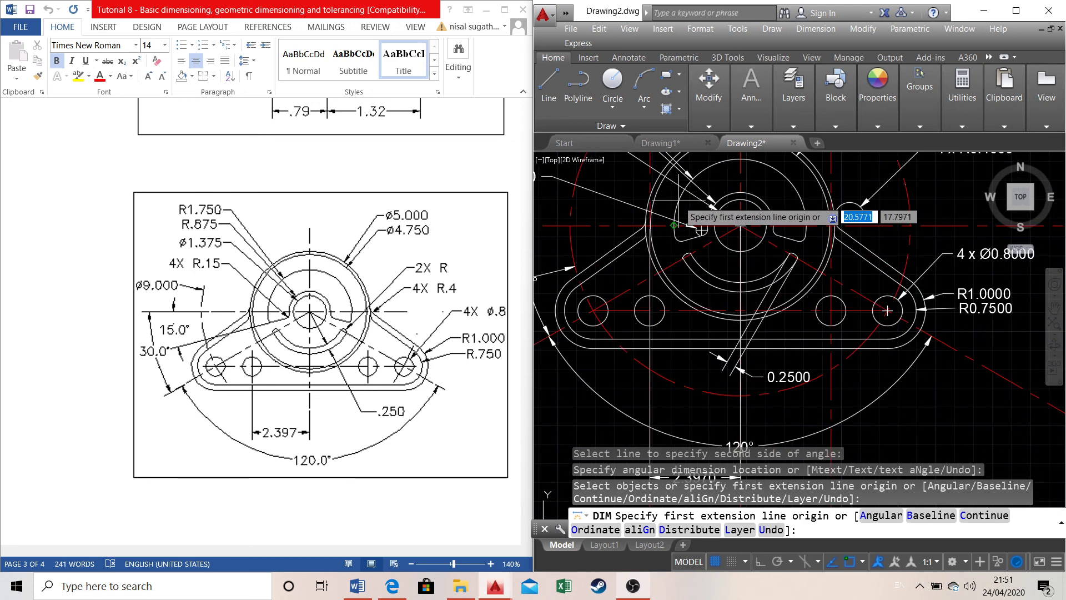
{"action": "scroll", "coordinate": [679, 208], "scroll_direction": "up", "scroll_amount": 4}
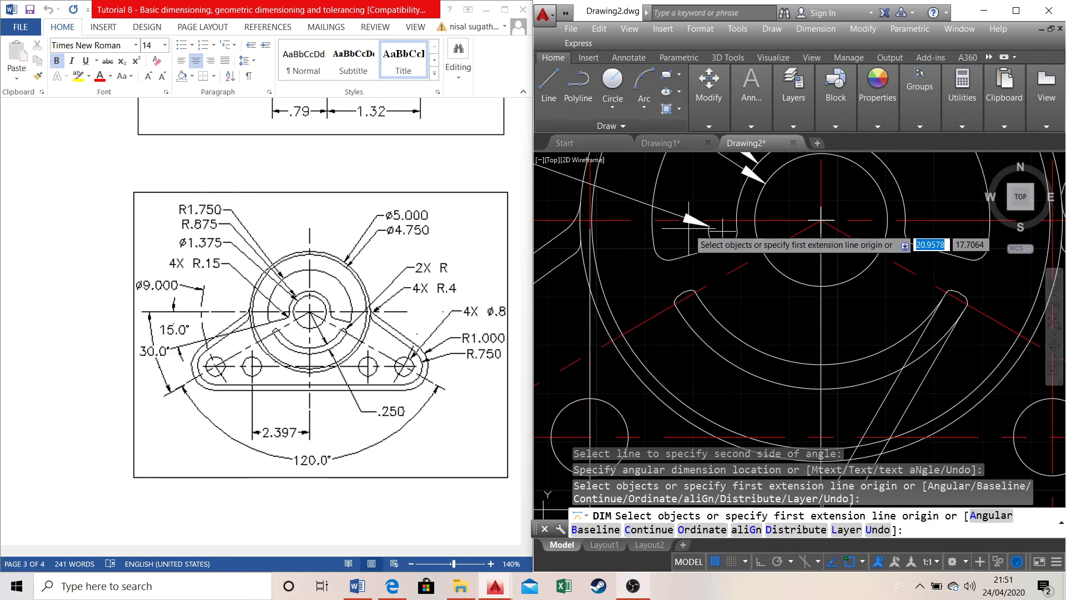
{"action": "left_click", "coordinate": [677, 221]}
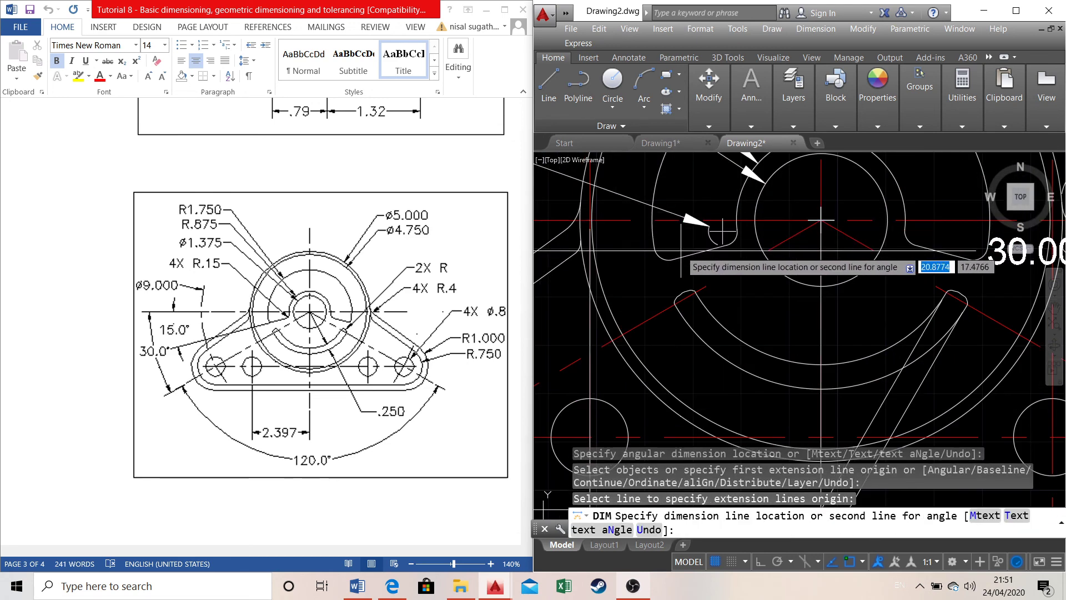
{"action": "left_click", "coordinate": [687, 256]}
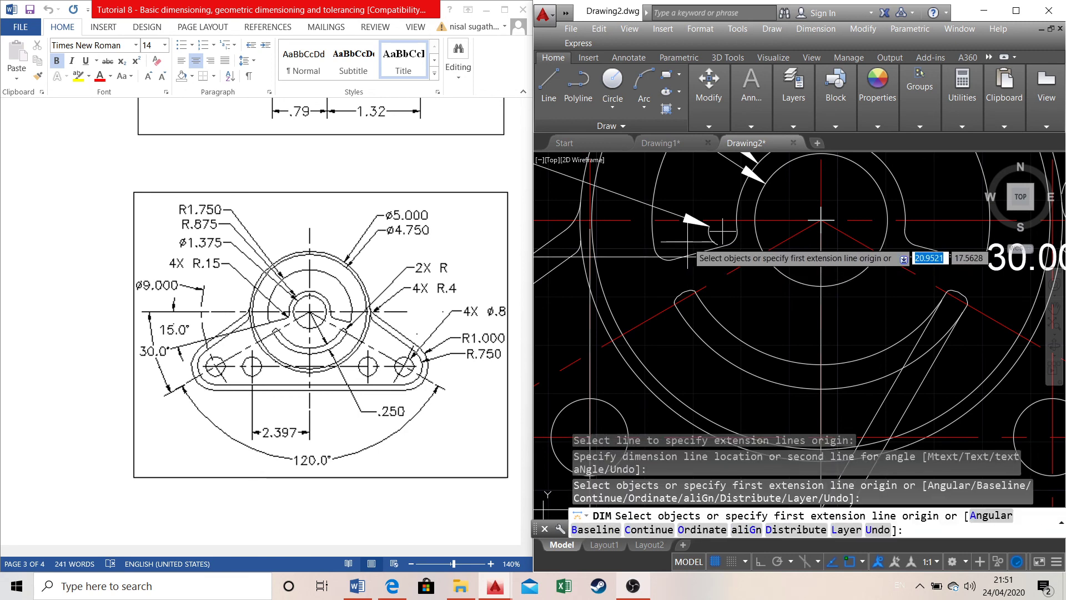
{"action": "key", "text": "ctrl+z"}
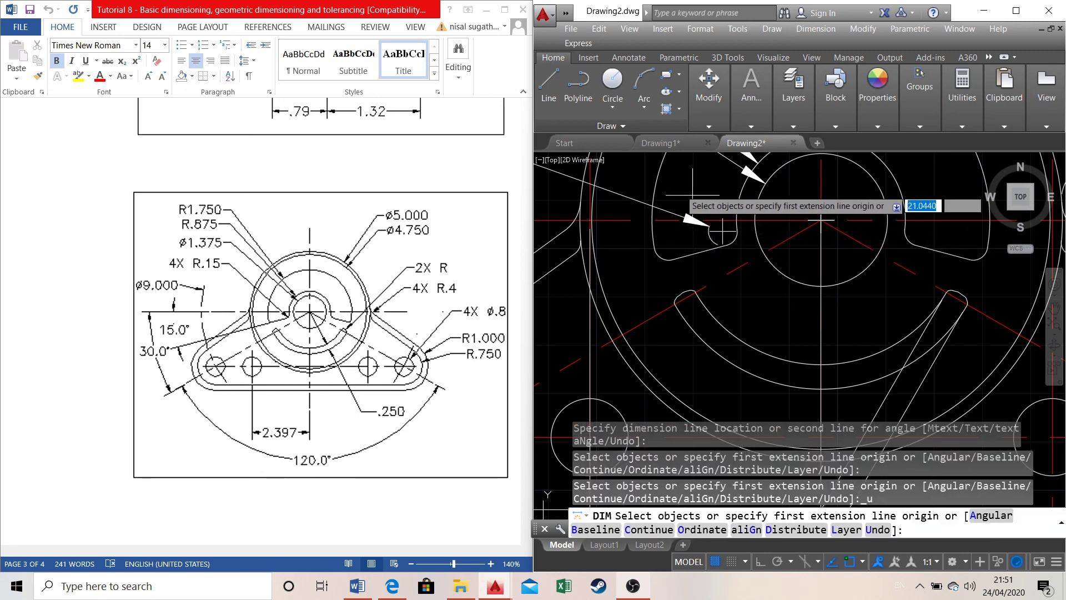
{"action": "mouse_move", "coordinate": [729, 118]}
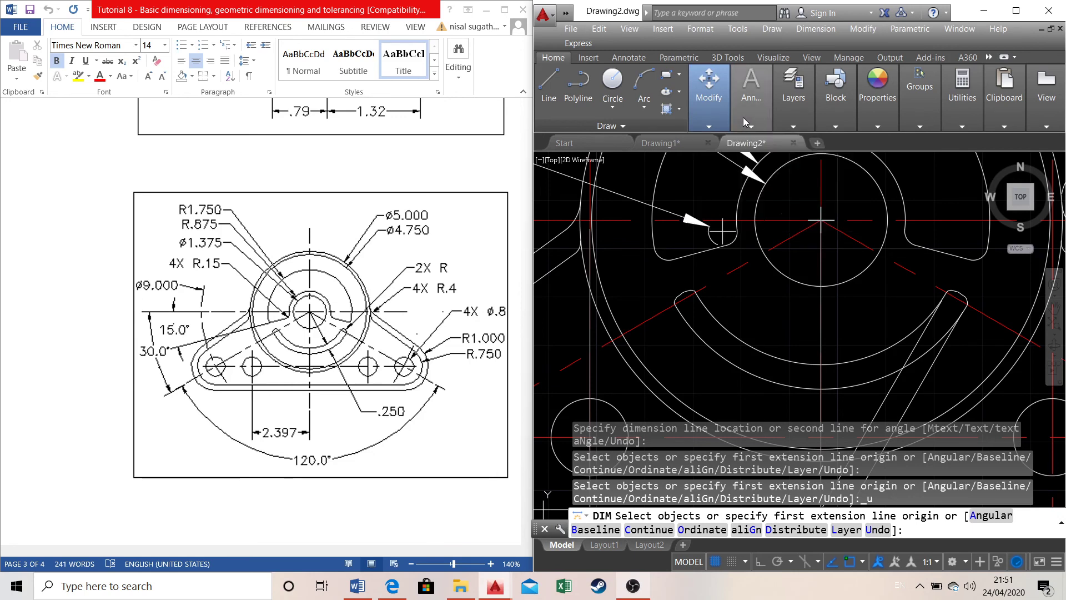
{"action": "left_click", "coordinate": [782, 149]}
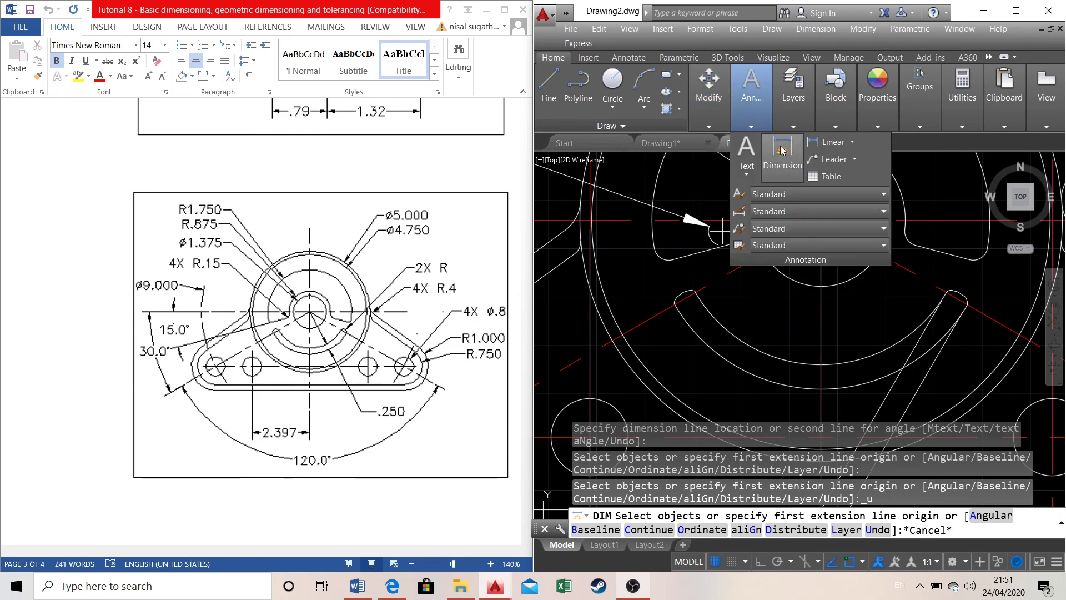
{"action": "left_click", "coordinate": [697, 253]}
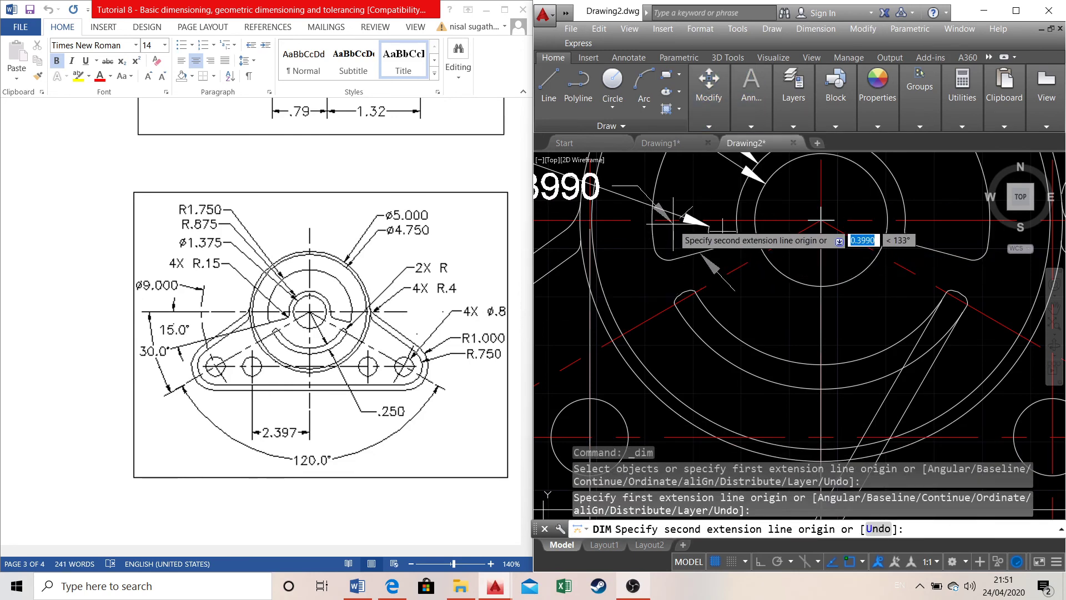
{"action": "left_click", "coordinate": [677, 236]}
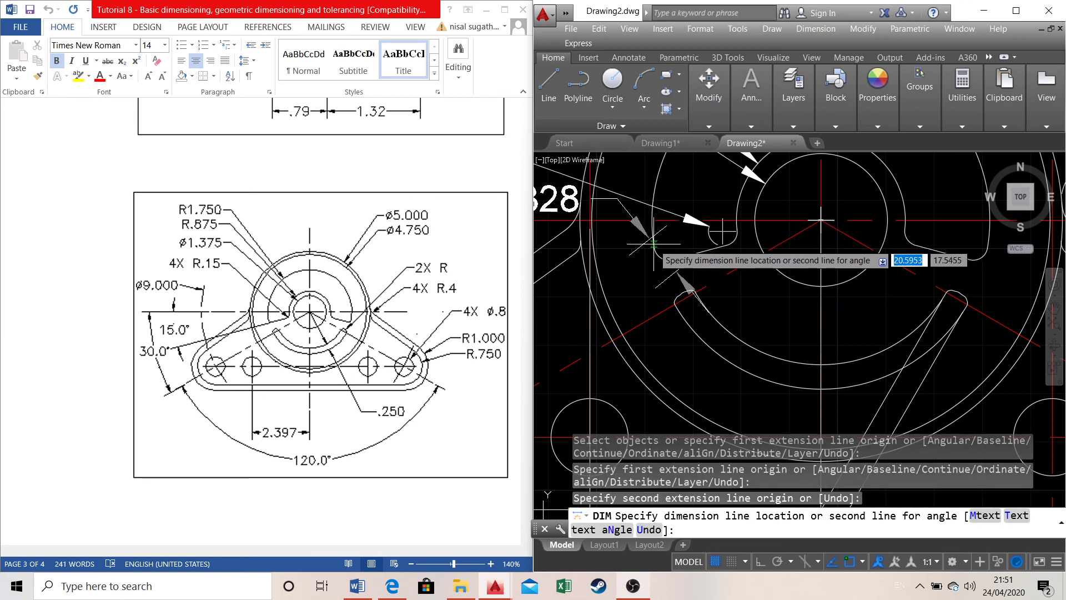
{"action": "key", "text": "Escape"}
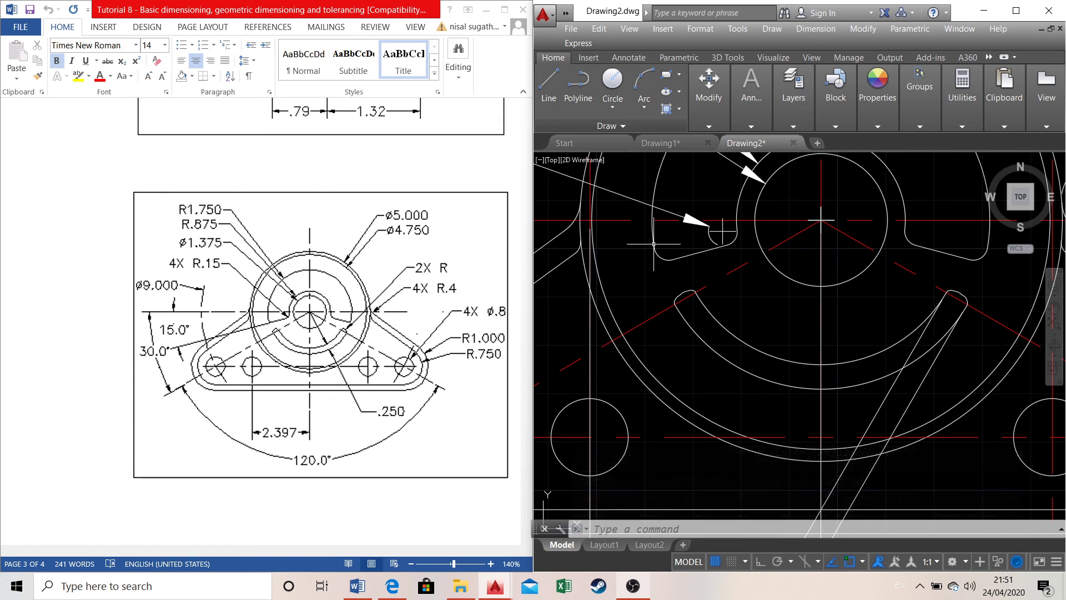
Examine the upper arc slot's slanted left end edge and the existing dimensions on the bracket's left side
{"action": "scroll", "coordinate": [760, 281], "scroll_direction": "down", "scroll_amount": 3}
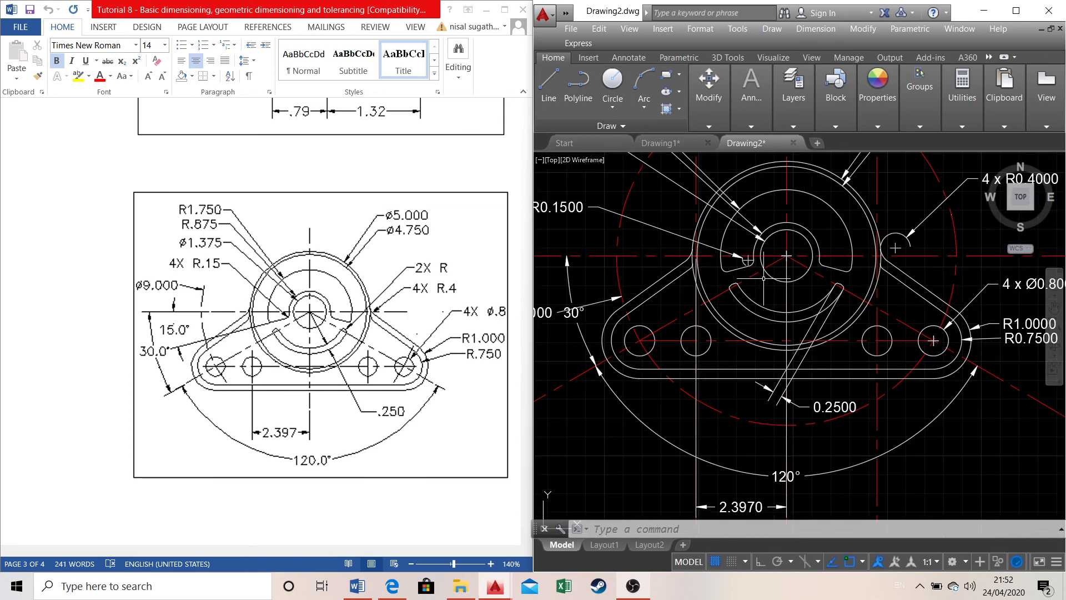
{"action": "scroll", "coordinate": [782, 255], "scroll_direction": "up", "scroll_amount": 4}
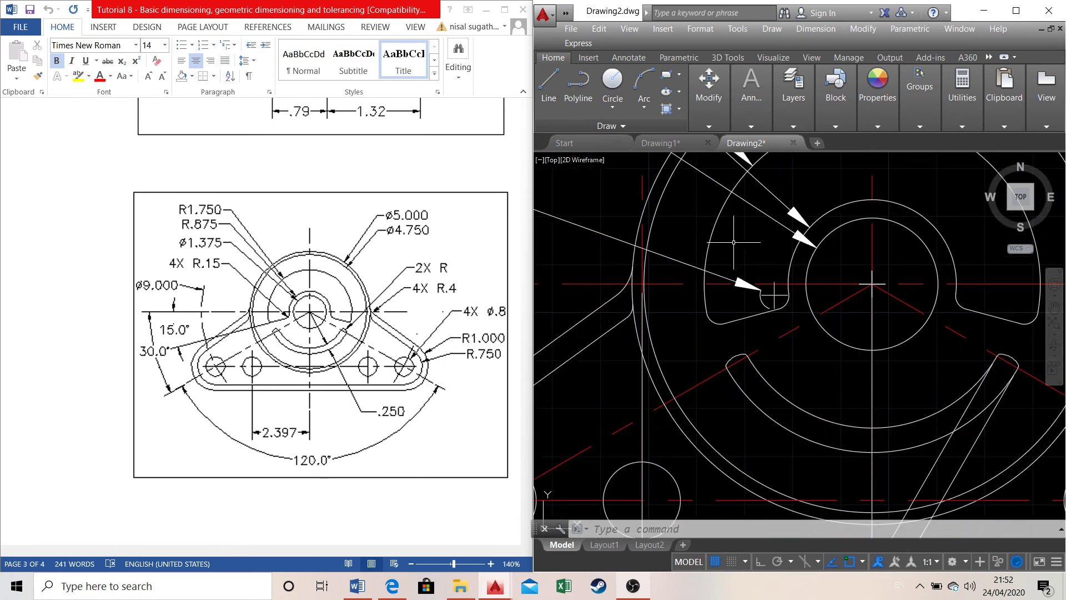
{"action": "scroll", "coordinate": [740, 244], "scroll_direction": "down", "scroll_amount": 4}
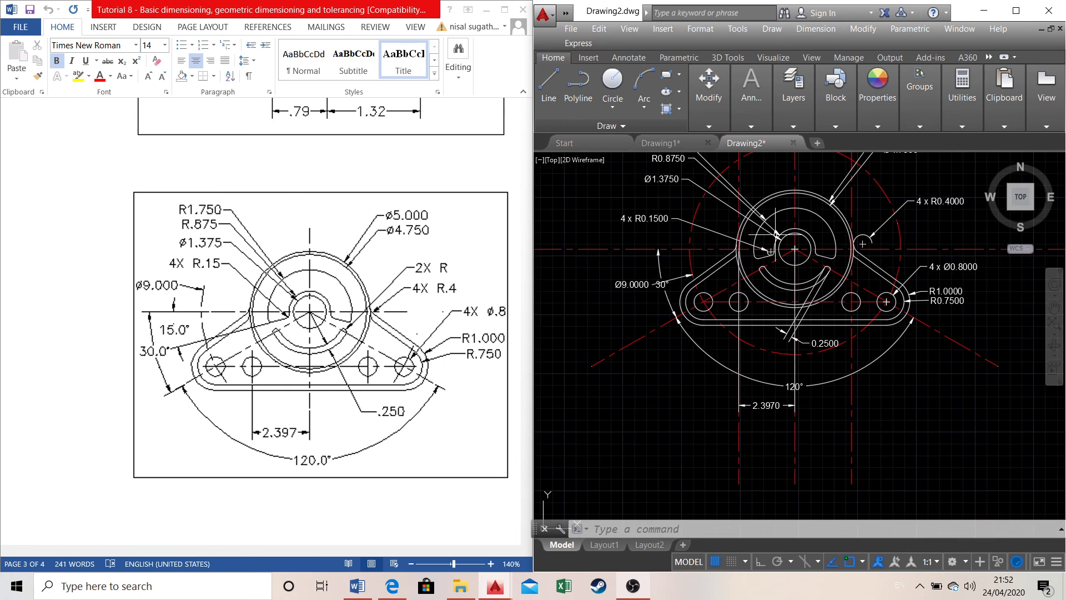
{"action": "scroll", "coordinate": [771, 253], "scroll_direction": "up", "scroll_amount": 5}
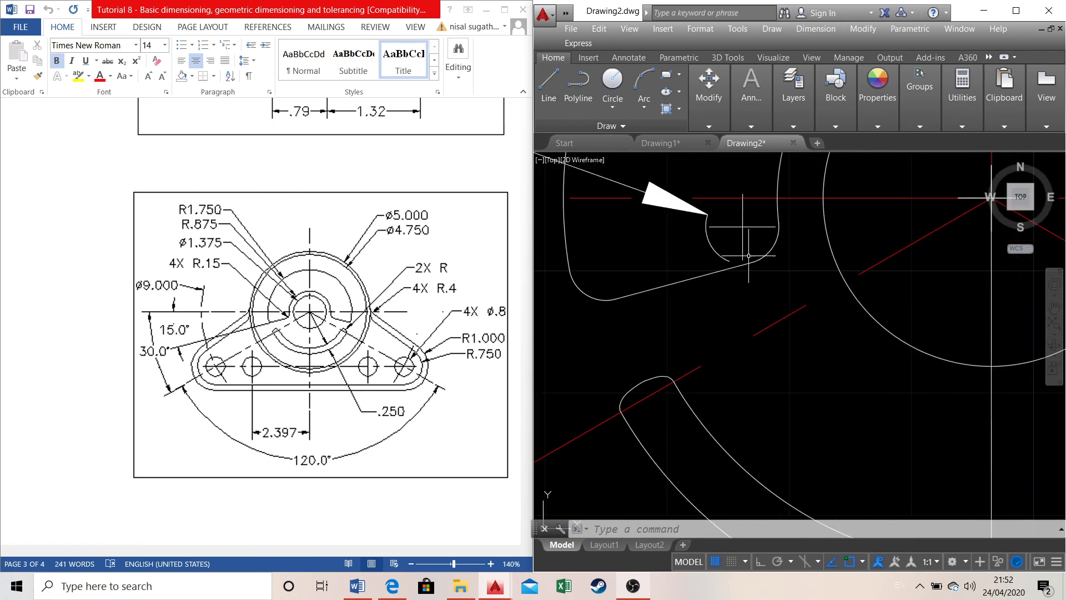
{"action": "left_click_drag", "start_coordinate": [678, 212], "coordinate": [678, 253]}
{"action": "key", "text": "Escape"}
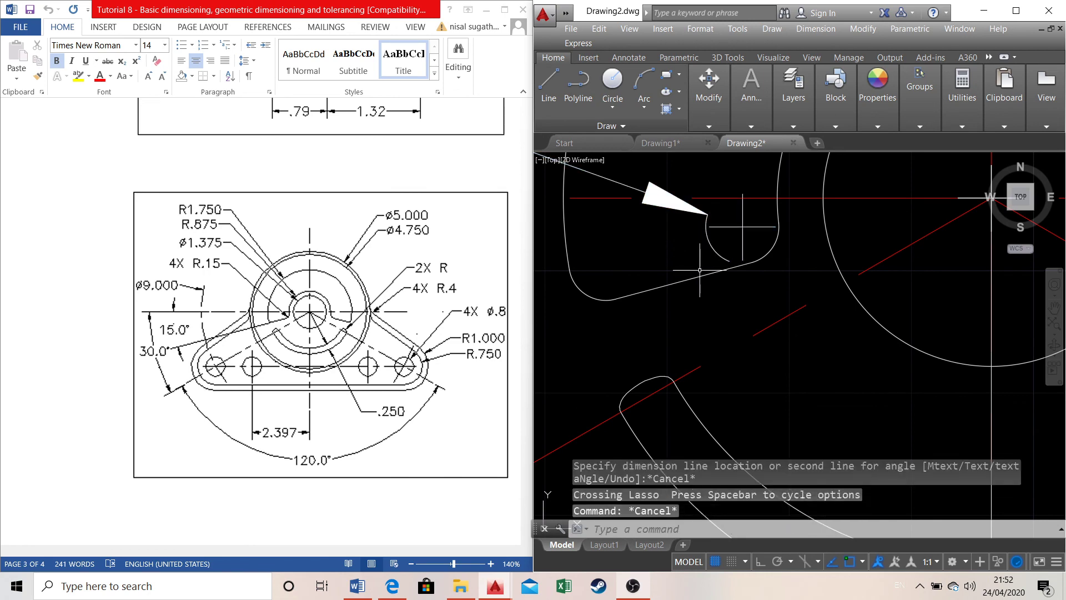
{"action": "scroll", "coordinate": [710, 275], "scroll_direction": "down", "scroll_amount": 4}
{"action": "scroll", "coordinate": [711, 274], "scroll_direction": "down", "scroll_amount": 4}
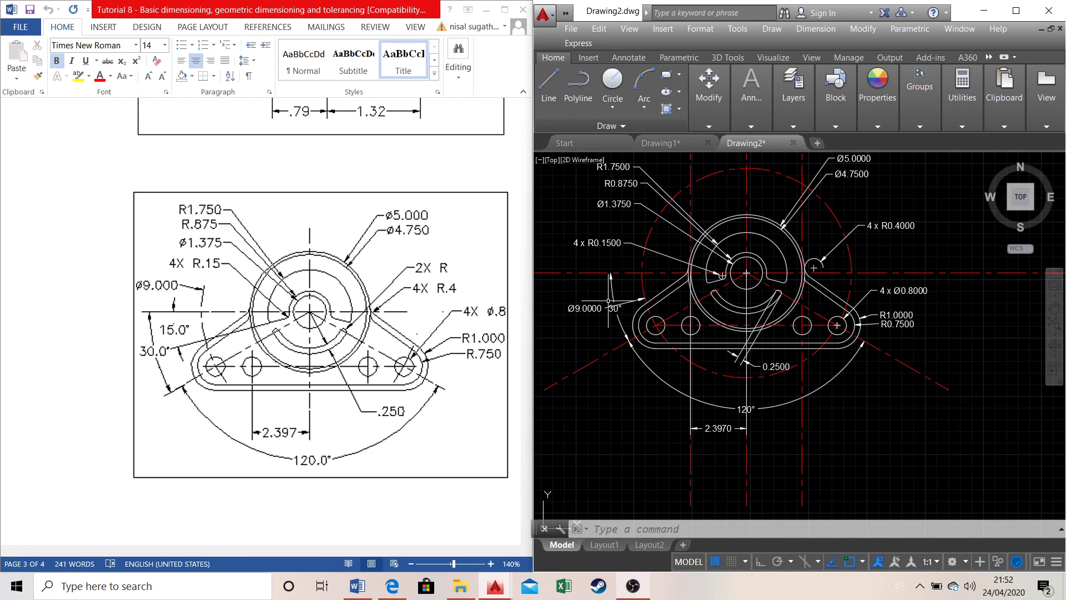
{"action": "scroll", "coordinate": [718, 243], "scroll_direction": "down", "scroll_amount": 2}
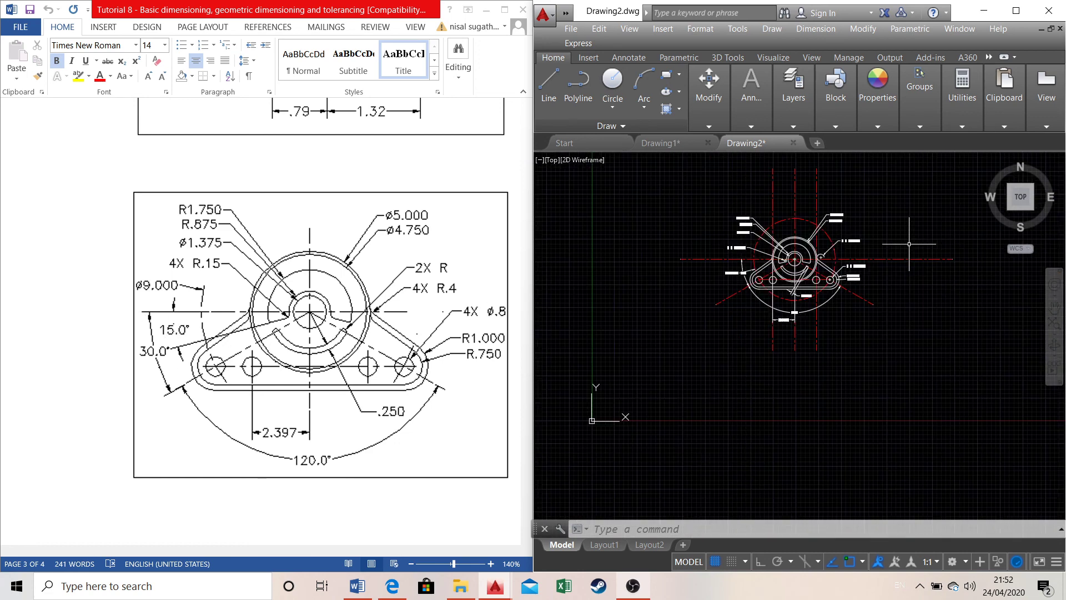
{"action": "scroll", "coordinate": [853, 239], "scroll_direction": "up", "scroll_amount": 5}
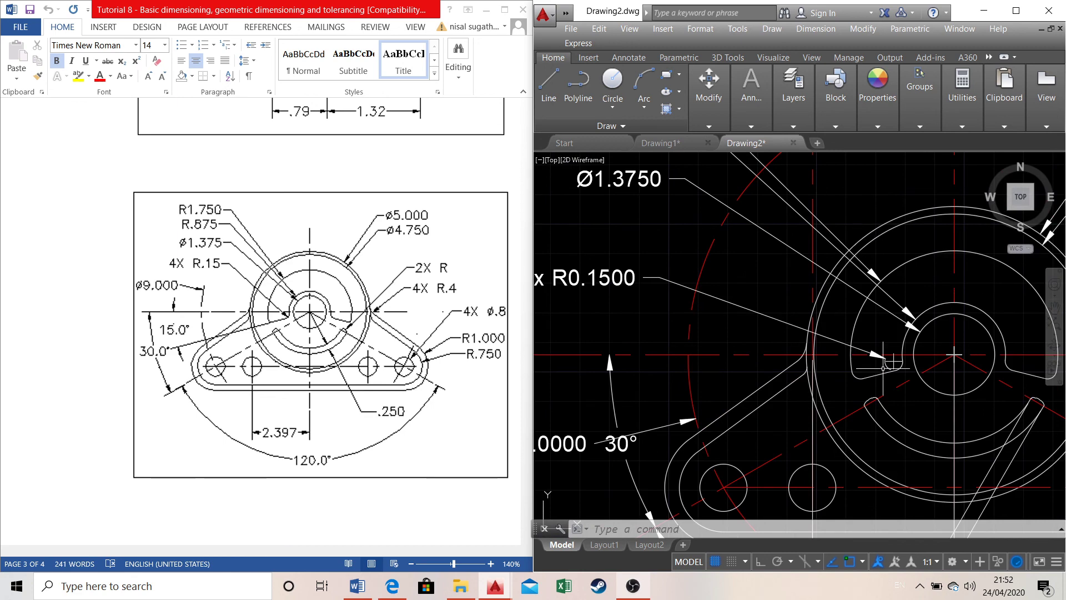
{"action": "scroll", "coordinate": [935, 365], "scroll_direction": "up", "scroll_amount": 4}
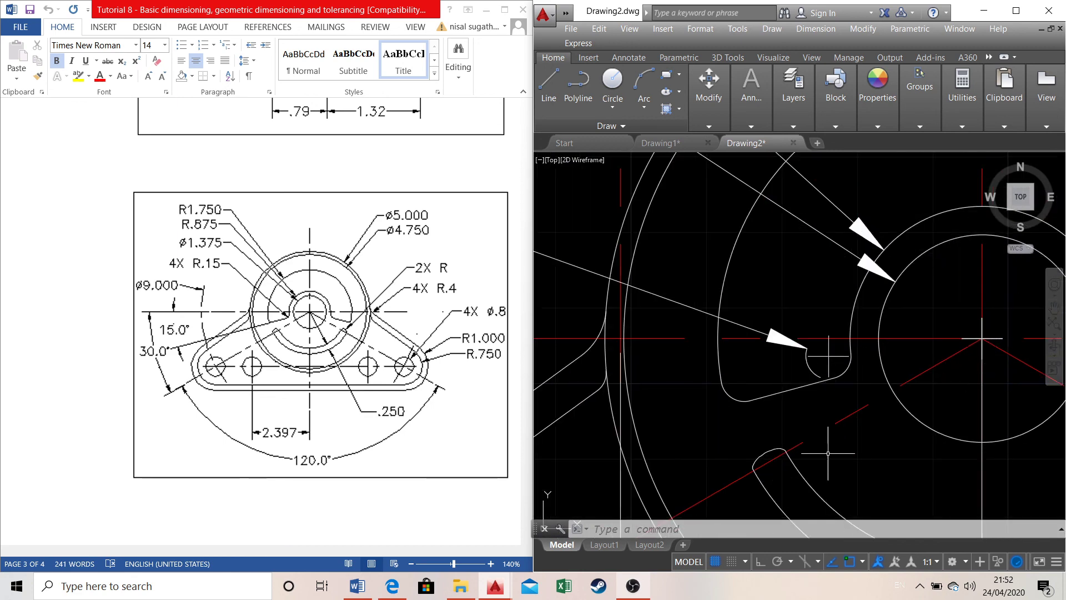
{"action": "left_click", "coordinate": [752, 92]}
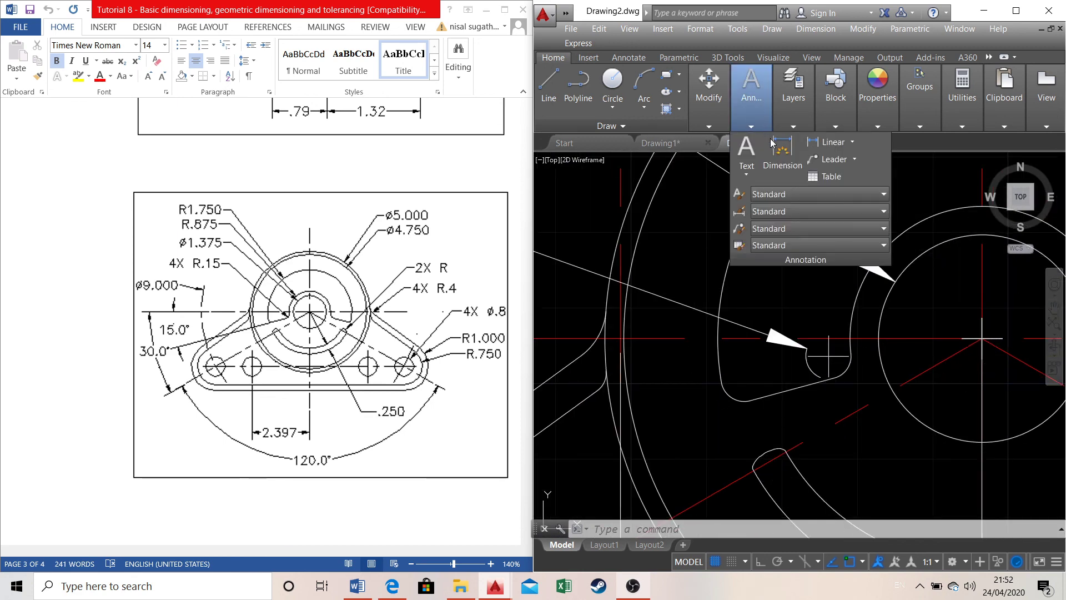
{"action": "left_click", "coordinate": [783, 158]}
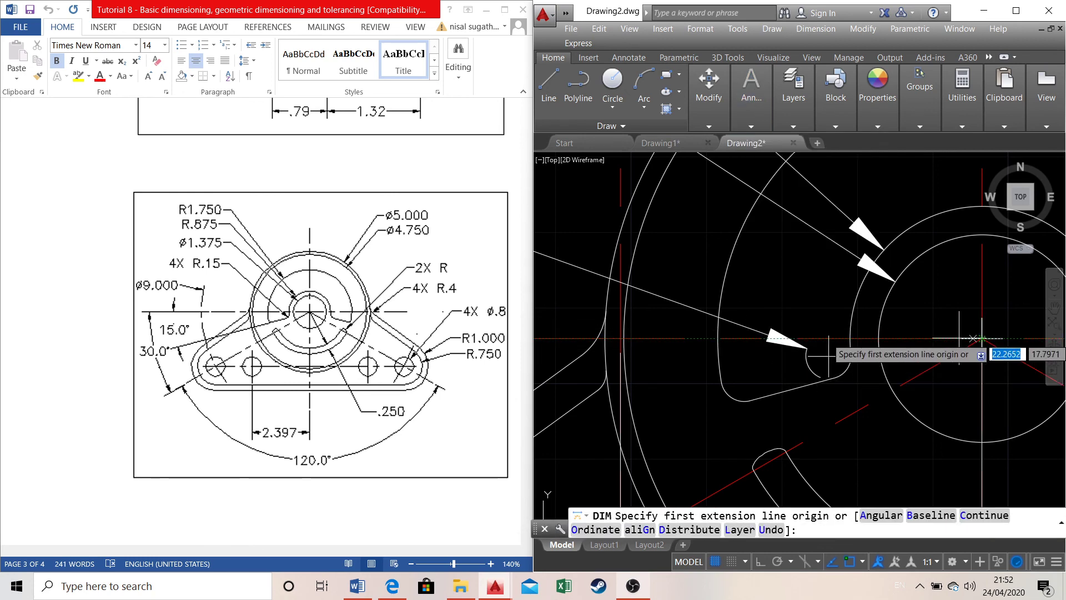
{"action": "left_click", "coordinate": [912, 338]}
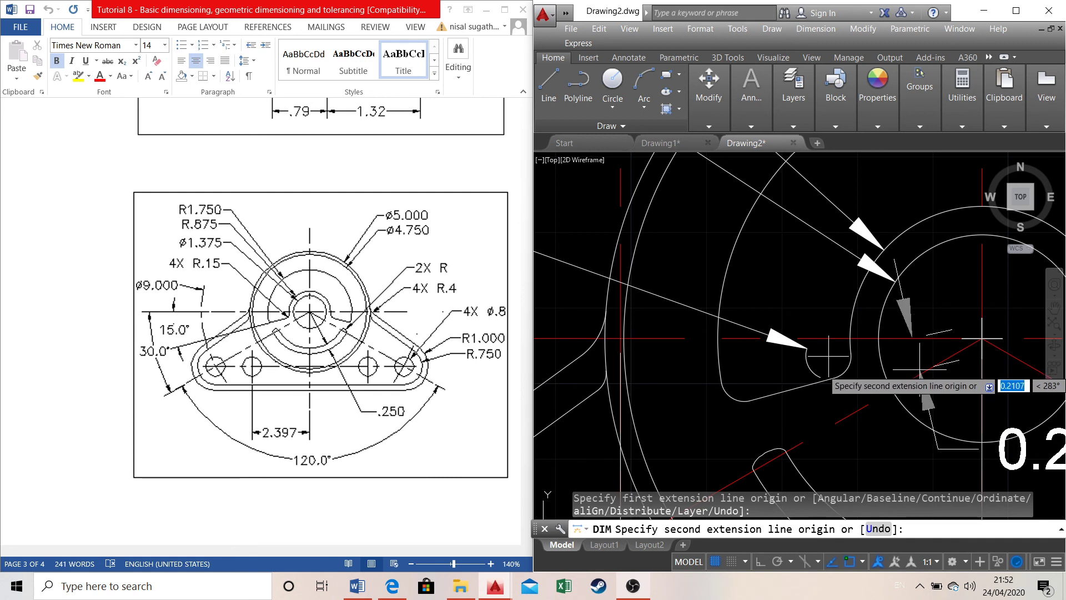
{"action": "left_click", "coordinate": [920, 373]}
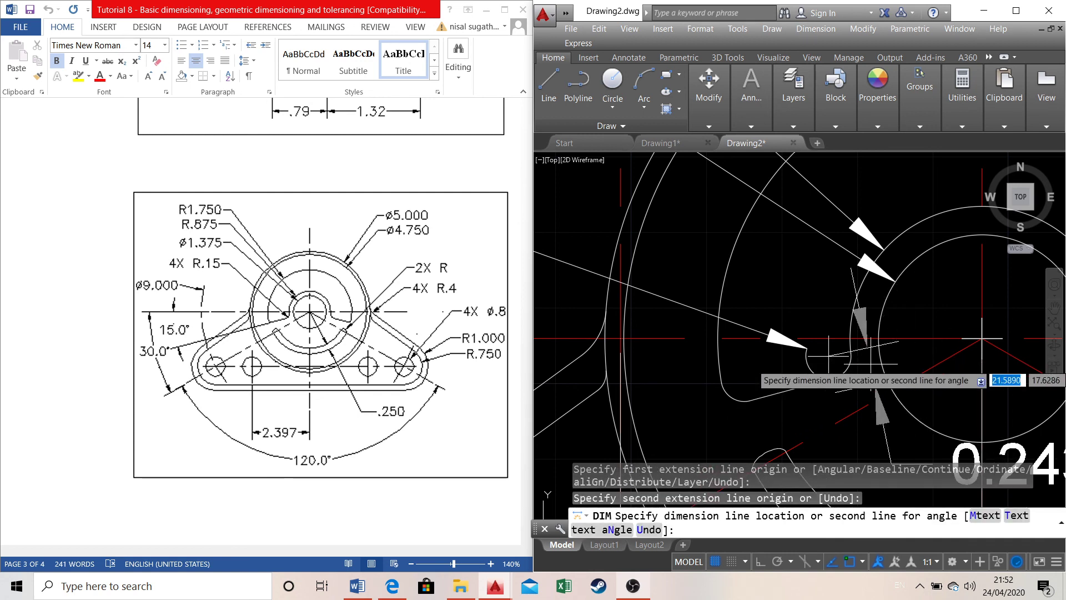
{"action": "key", "text": "Escape"}
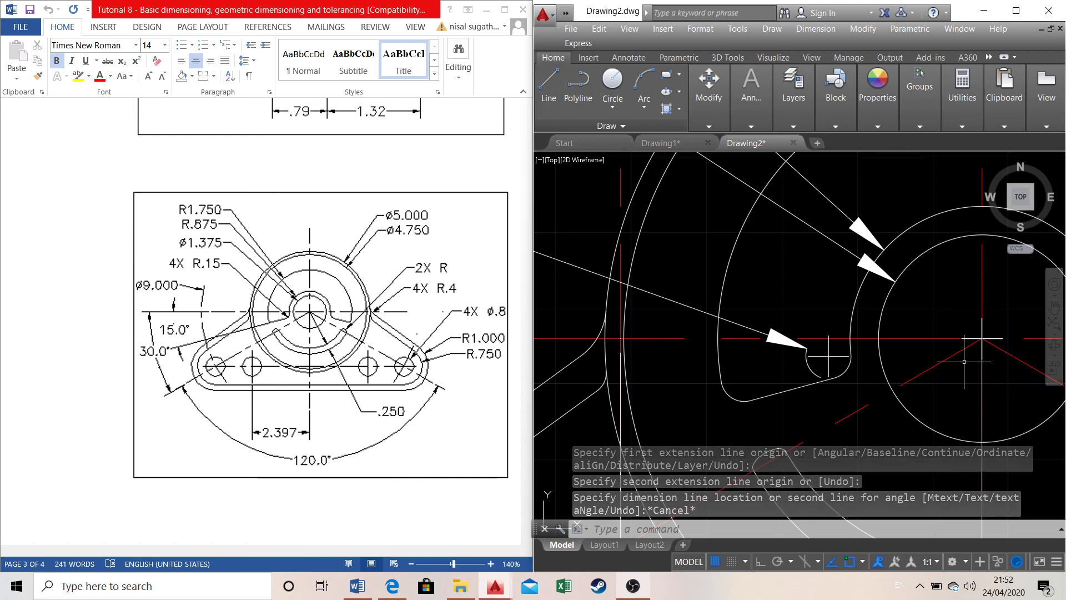
Draw a line on the center line layer from the main circle's centre along the upper slot's slanted left end edge to its outer corner
{"action": "left_click", "coordinate": [549, 83]}
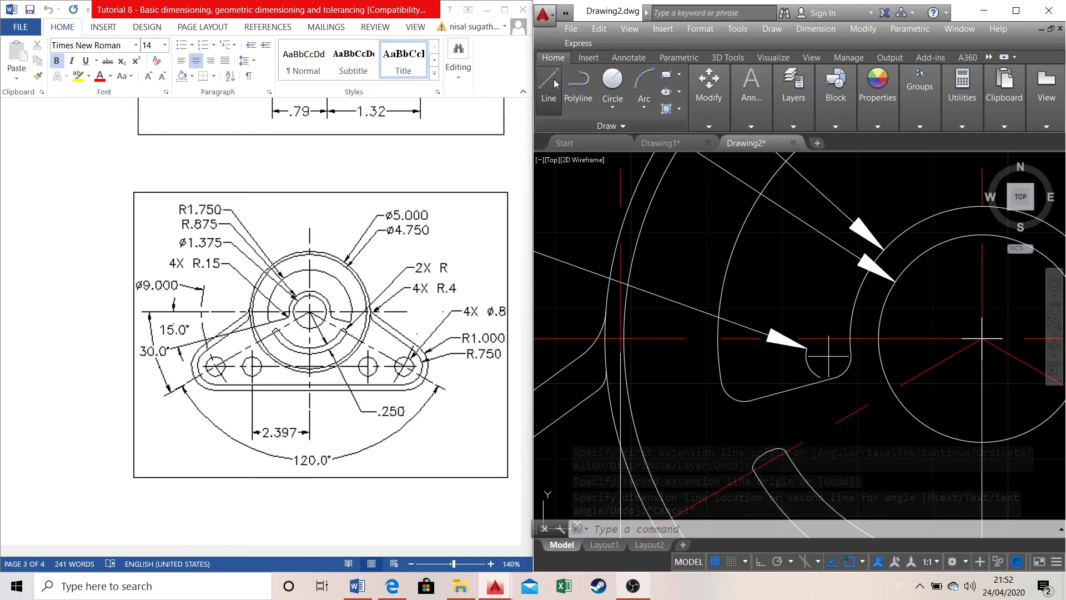
{"action": "left_click", "coordinate": [793, 92]}
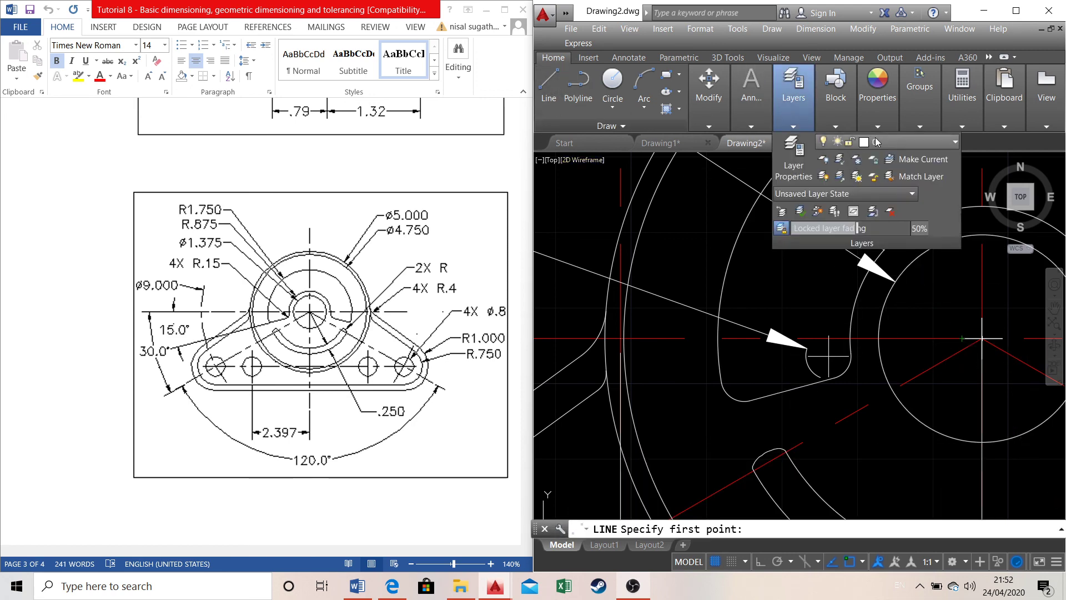
{"action": "left_click", "coordinate": [888, 142]}
{"action": "left_click", "coordinate": [881, 180]}
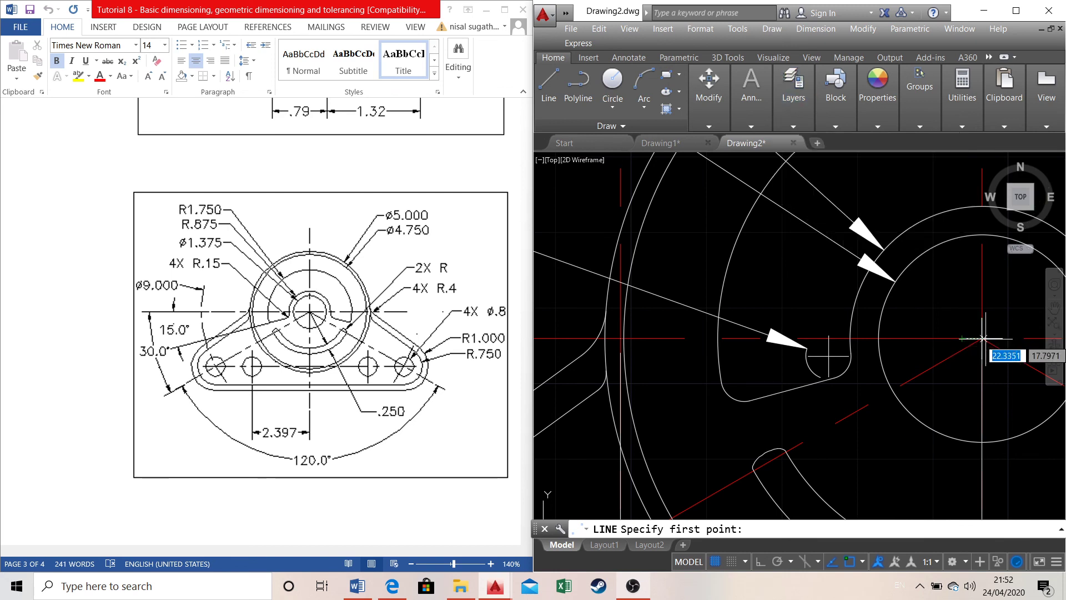
{"action": "left_click", "coordinate": [982, 337]}
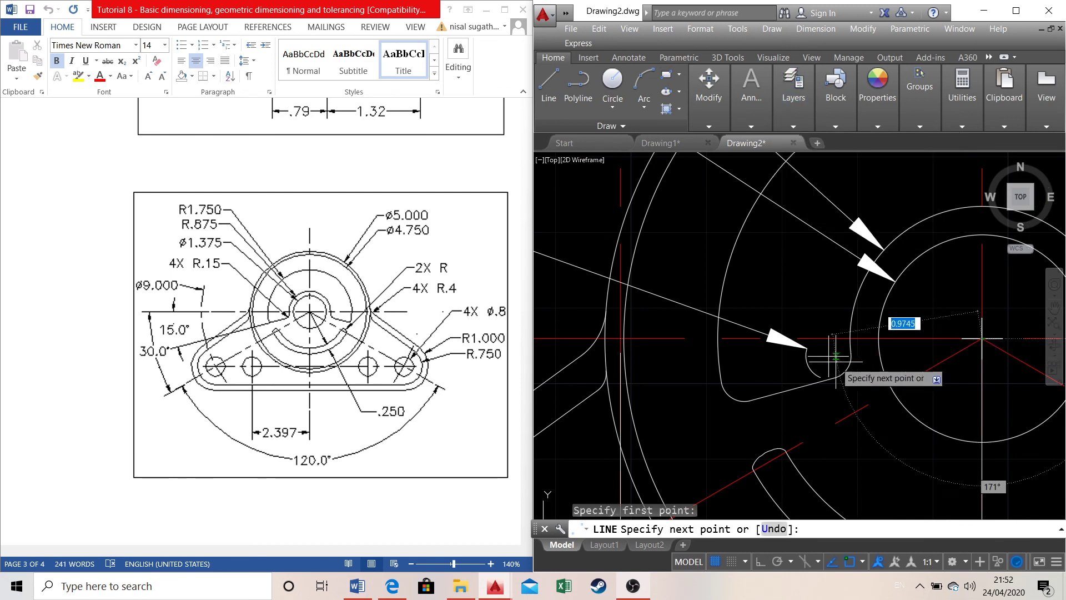
{"action": "left_click", "coordinate": [744, 400]}
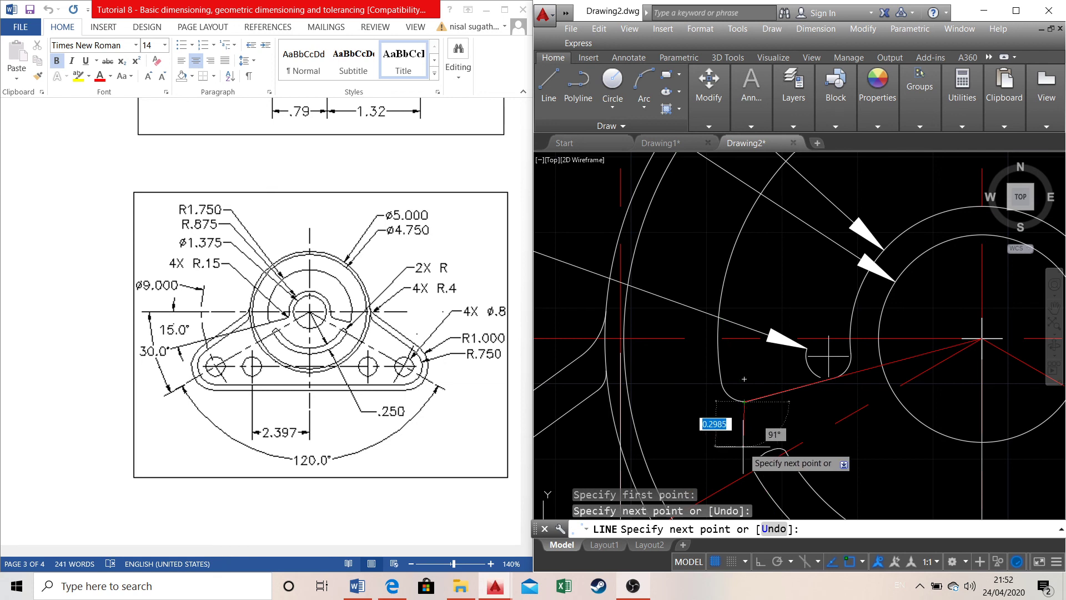
{"action": "key", "text": "Escape"}
Dimension the angle between the horizontal centre line and the new slanted line, placing it left of the 30° dimension
{"action": "left_click", "coordinate": [725, 122]}
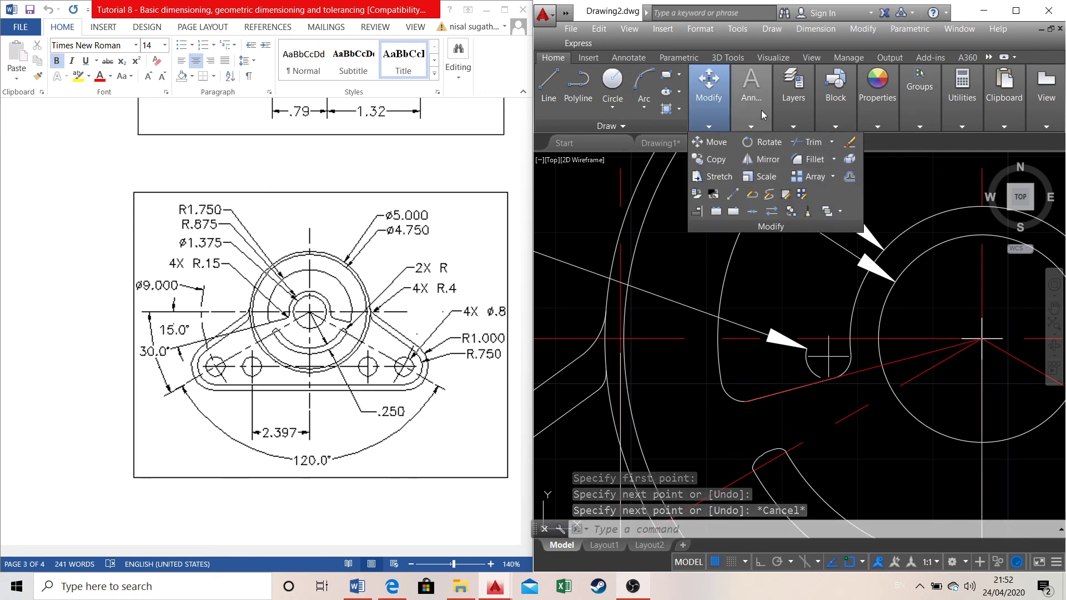
{"action": "left_click", "coordinate": [755, 120]}
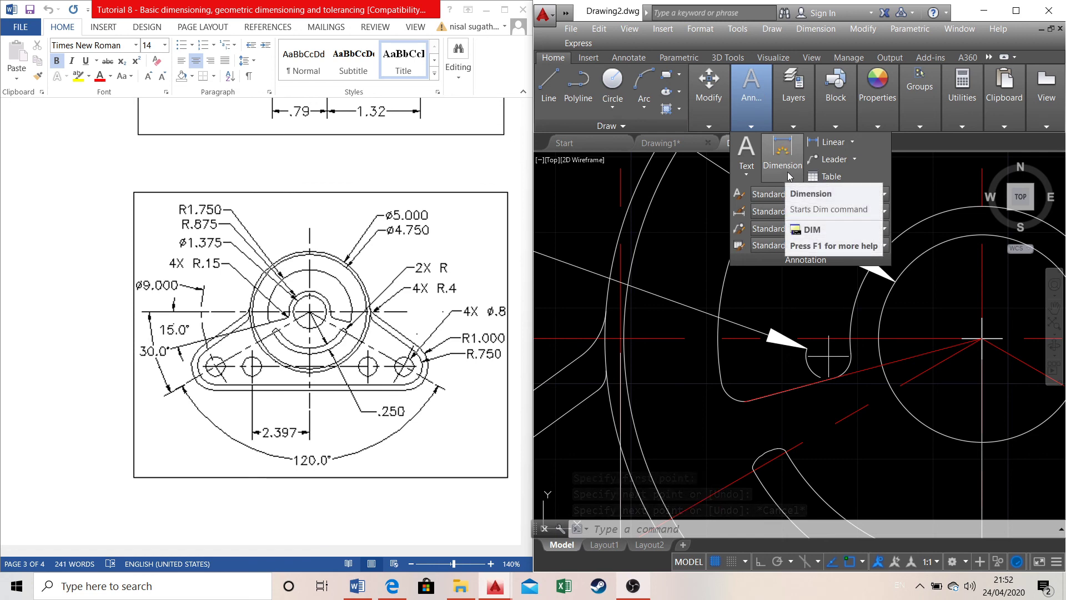
{"action": "left_click", "coordinate": [788, 174]}
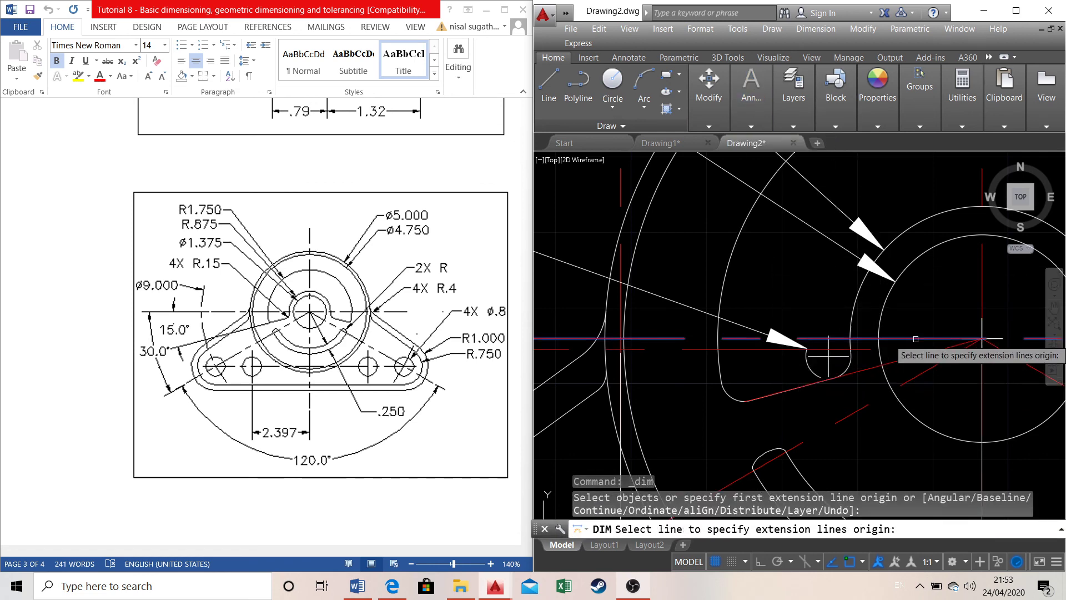
{"action": "left_click", "coordinate": [977, 338]}
{"action": "left_click", "coordinate": [900, 358]}
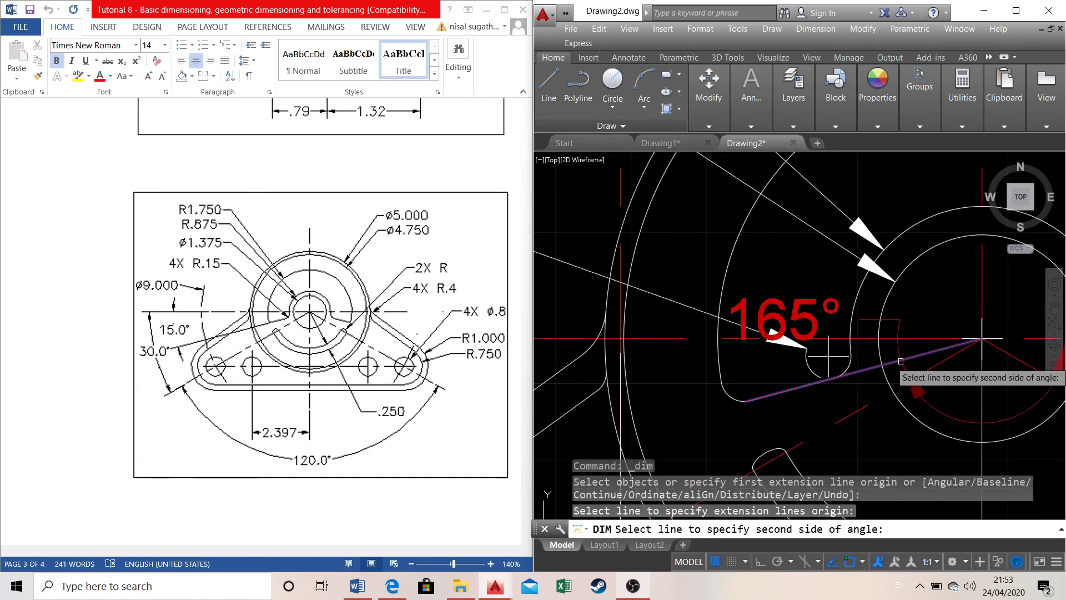
{"action": "left_click", "coordinate": [901, 361]}
{"action": "scroll", "coordinate": [660, 373], "scroll_direction": "down", "scroll_amount": 2}
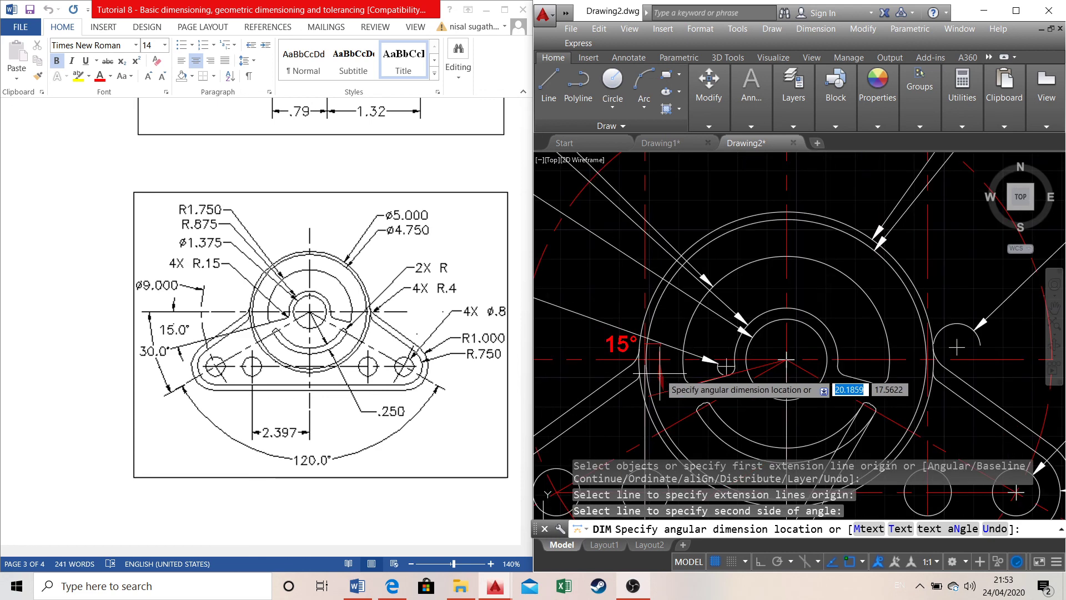
{"action": "scroll", "coordinate": [660, 373], "scroll_direction": "down", "scroll_amount": 2}
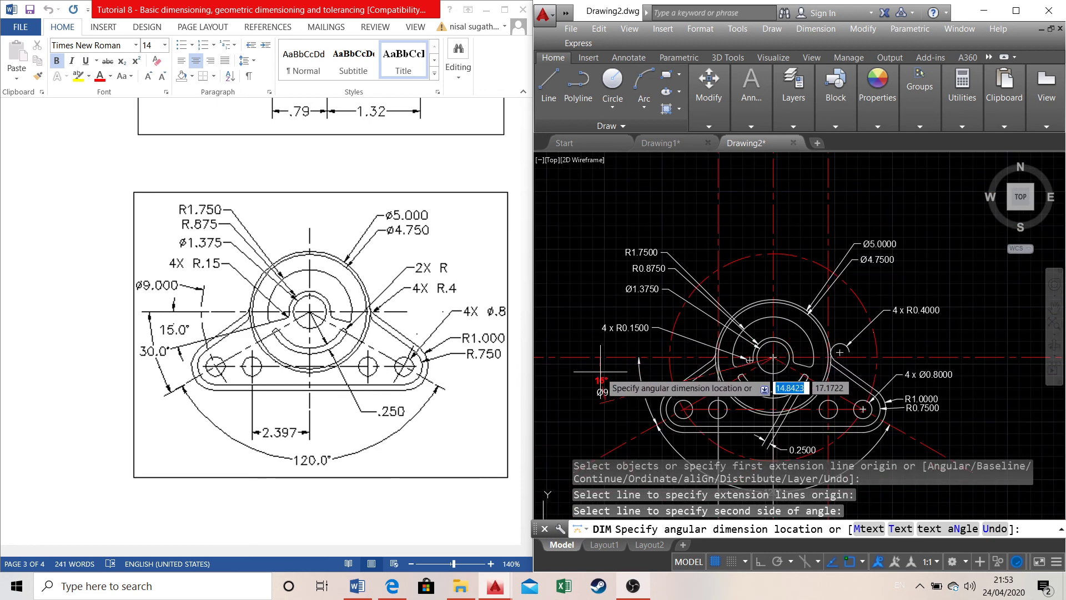
{"action": "left_click", "coordinate": [577, 381]}
{"action": "key", "text": "Escape"}
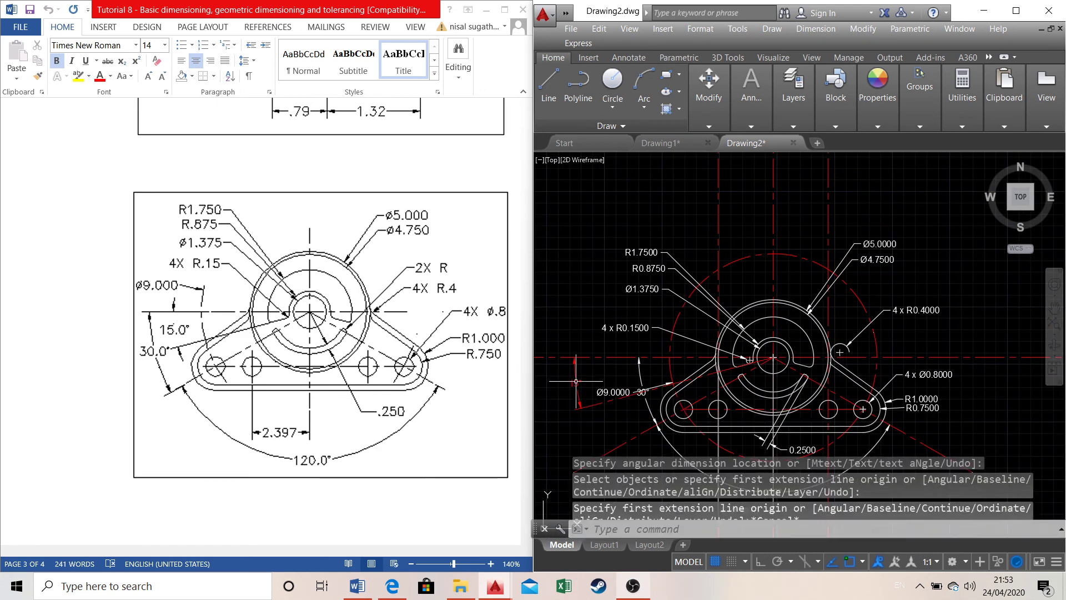
Move the 15° angular dimension from the center line layer to the white layer used by the other dimensions
{"action": "left_click", "coordinate": [576, 382]}
{"action": "left_click", "coordinate": [792, 127]}
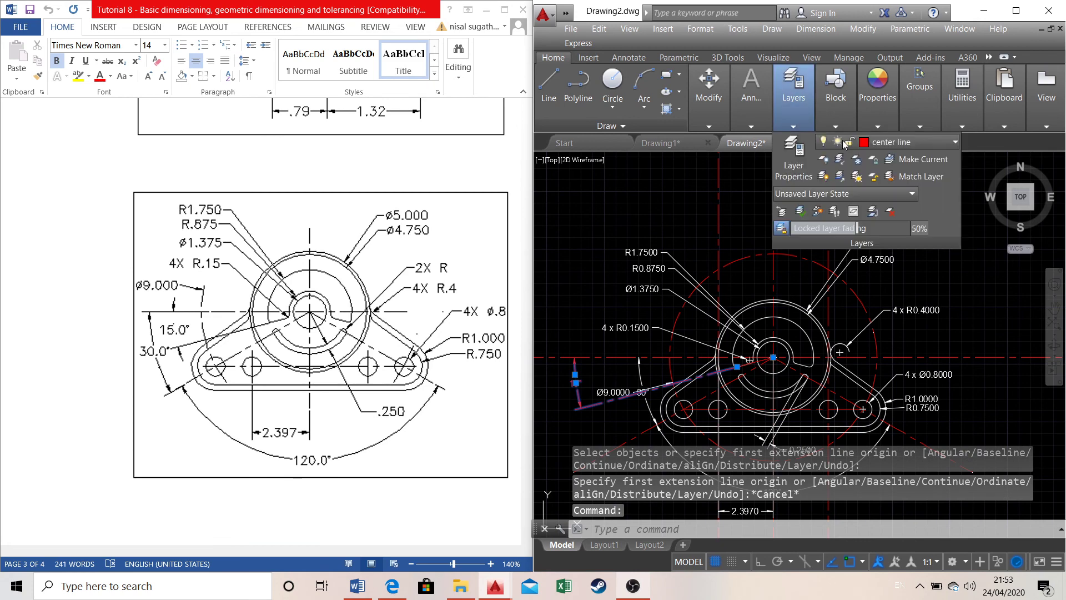
{"action": "left_click", "coordinate": [882, 142]}
{"action": "left_click", "coordinate": [879, 157]}
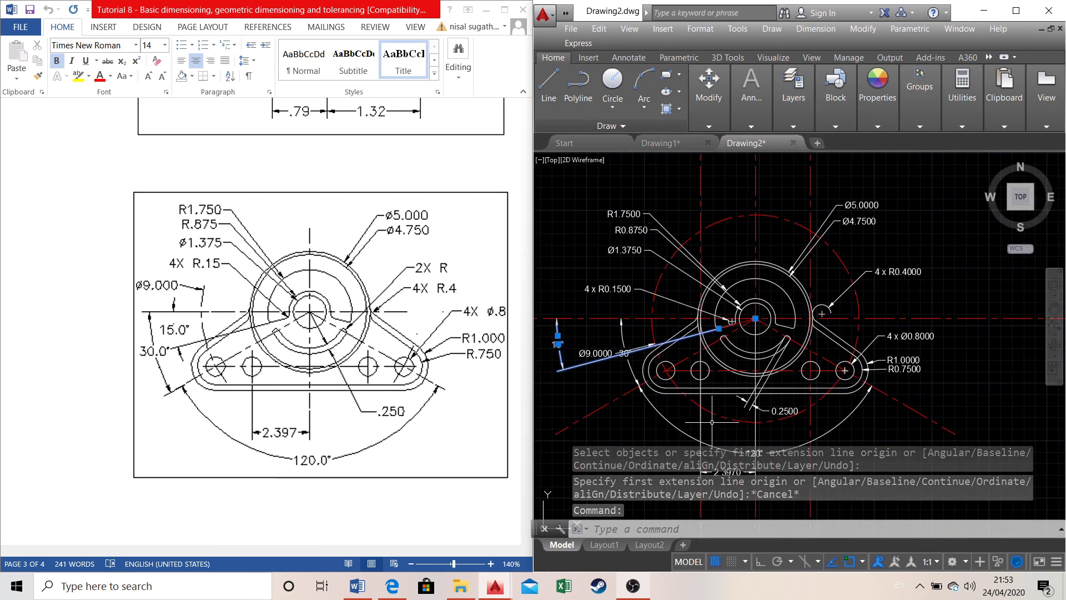
Move the text of the 30° angular dimension down along its arc so it clears the Ø9.0000 dimension text
{"action": "scroll", "coordinate": [704, 490], "scroll_direction": "up", "scroll_amount": 2}
{"action": "left_click", "coordinate": [610, 340]}
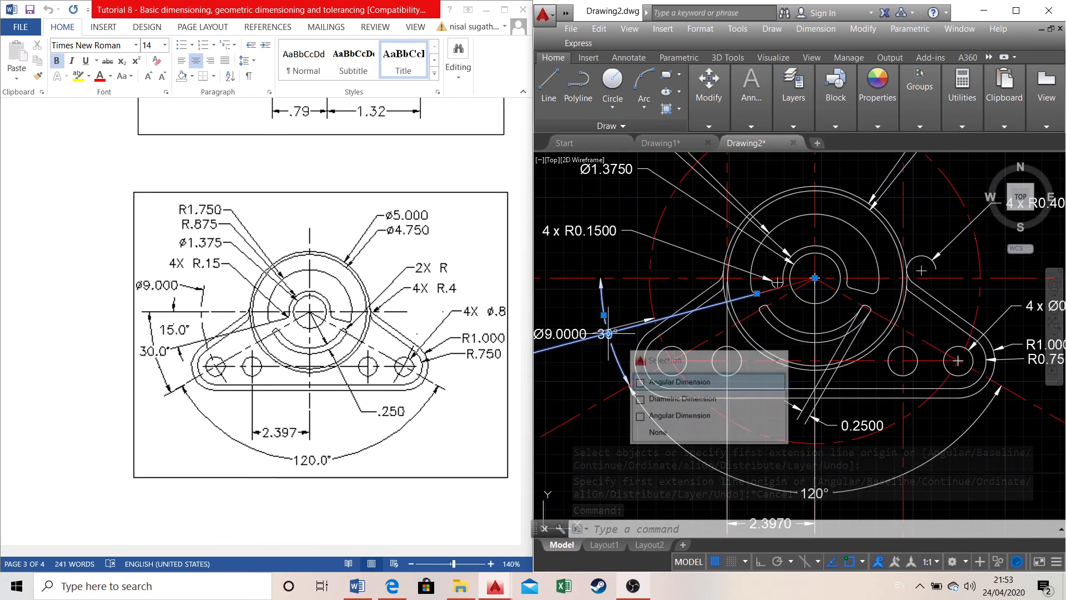
{"action": "left_click", "coordinate": [777, 359]}
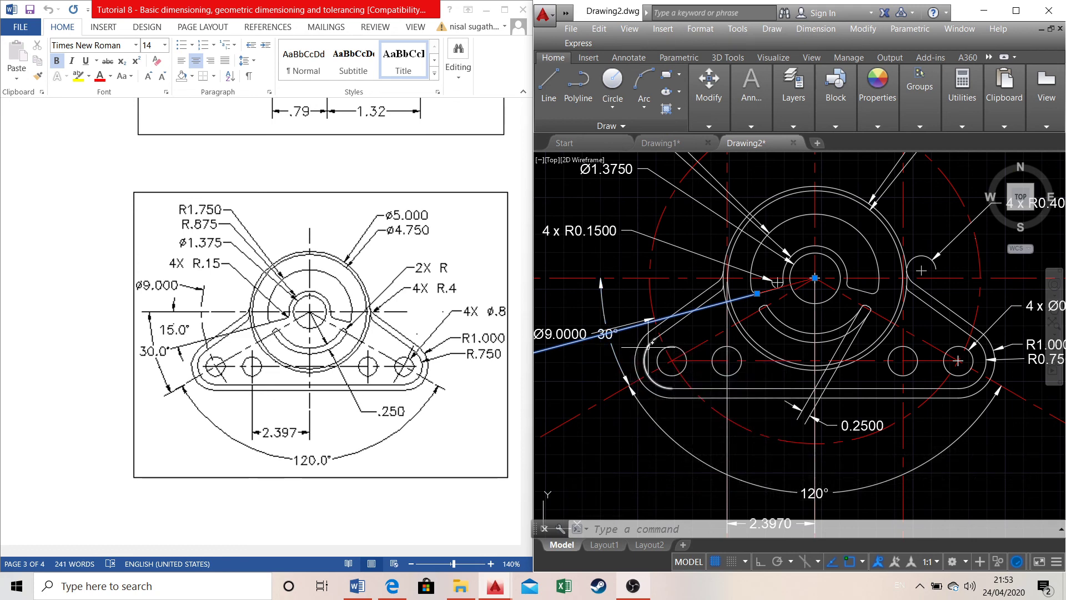
{"action": "left_click", "coordinate": [606, 333]}
{"action": "left_click", "coordinate": [608, 334]}
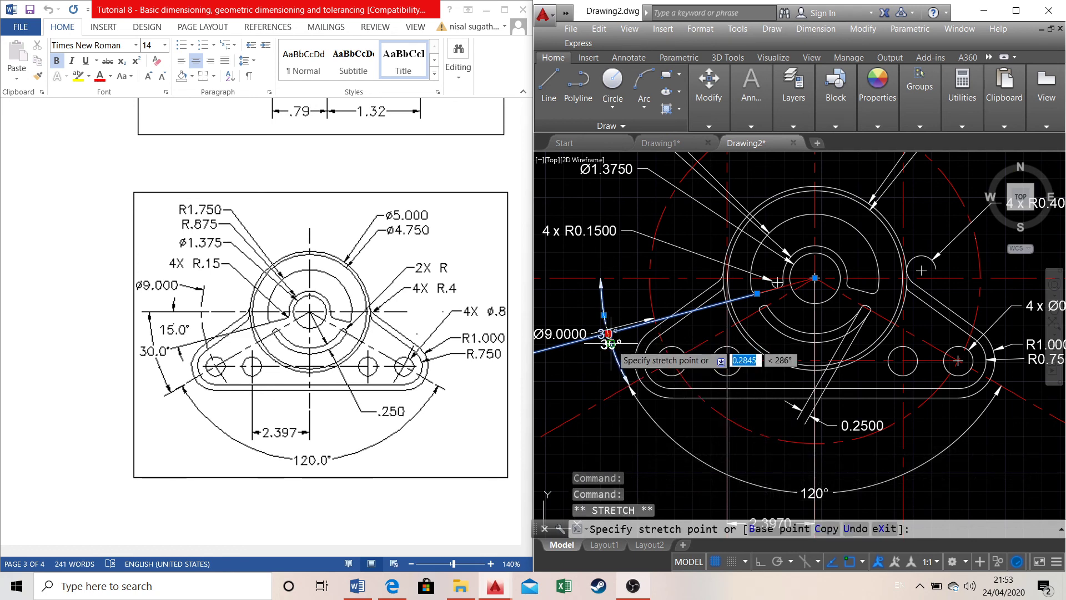
{"action": "left_click", "coordinate": [614, 352]}
{"action": "key", "text": "Escape"}
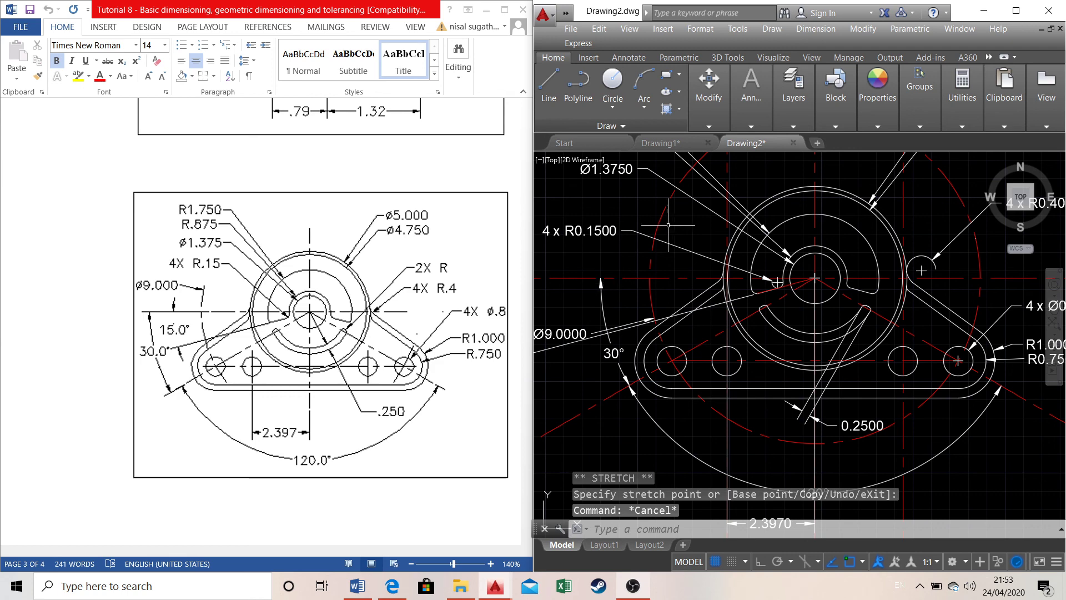
{"action": "scroll", "coordinate": [788, 302], "scroll_direction": "down", "scroll_amount": 2}
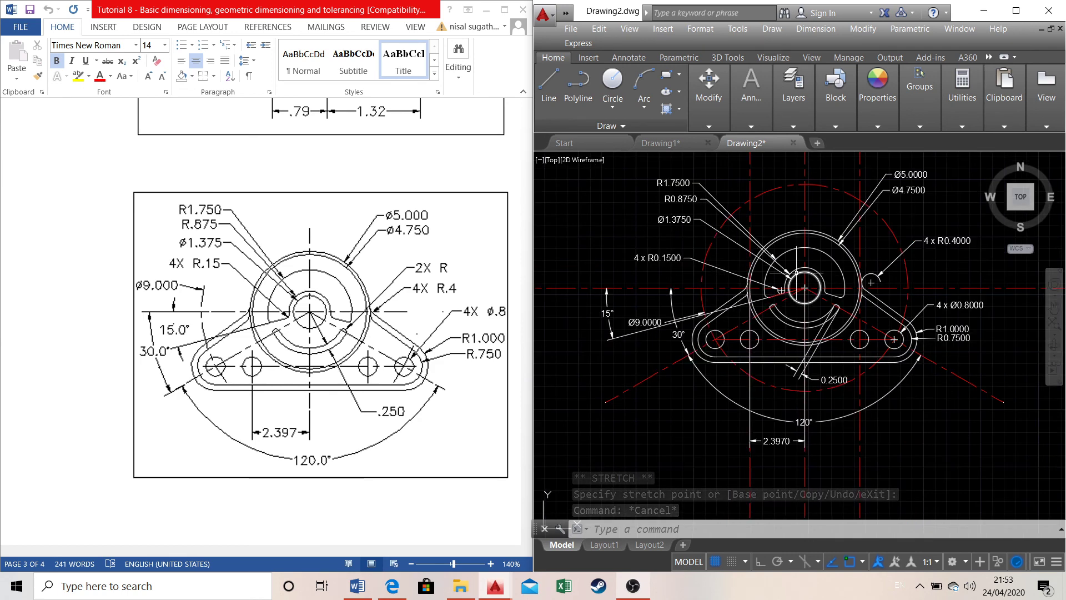
{"action": "scroll", "coordinate": [796, 272], "scroll_direction": "down", "scroll_amount": 2}
{"action": "scroll", "coordinate": [901, 209], "scroll_direction": "up", "scroll_amount": 2}
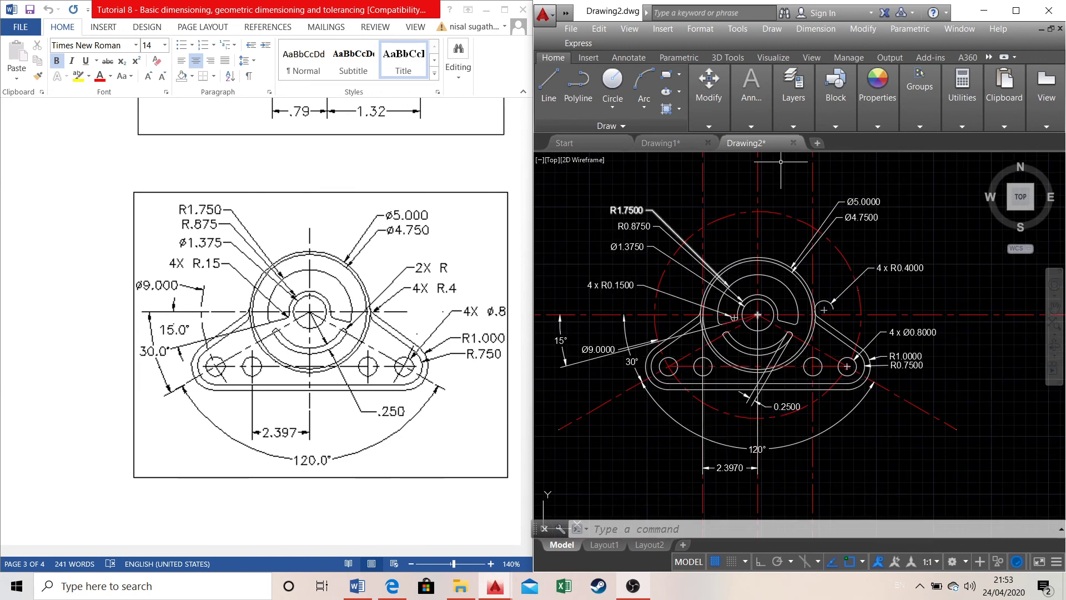
{"action": "left_click", "coordinate": [760, 122]}
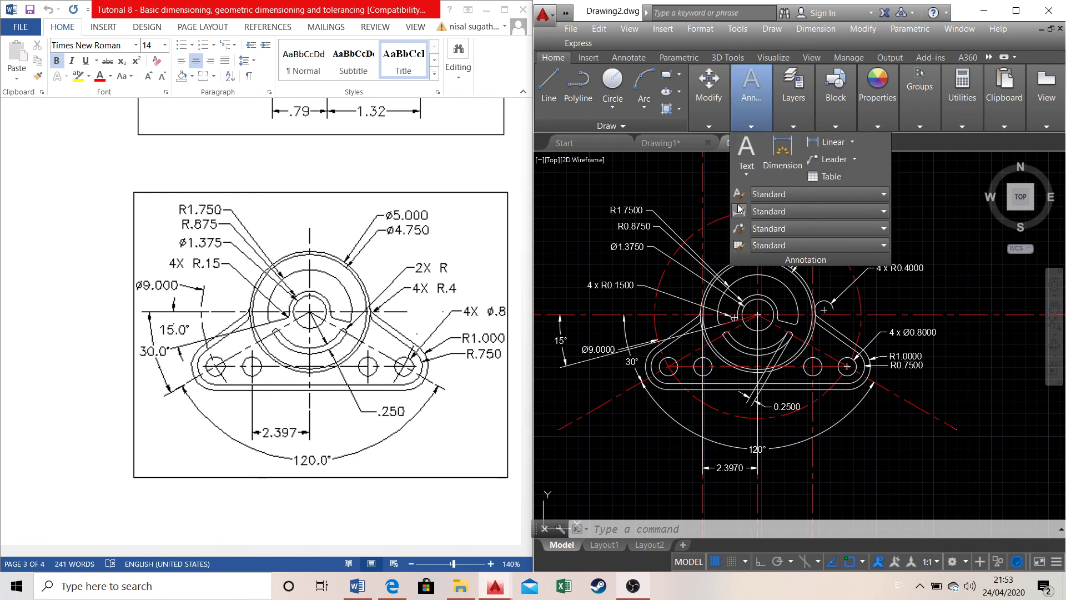
{"action": "left_click", "coordinate": [583, 234]}
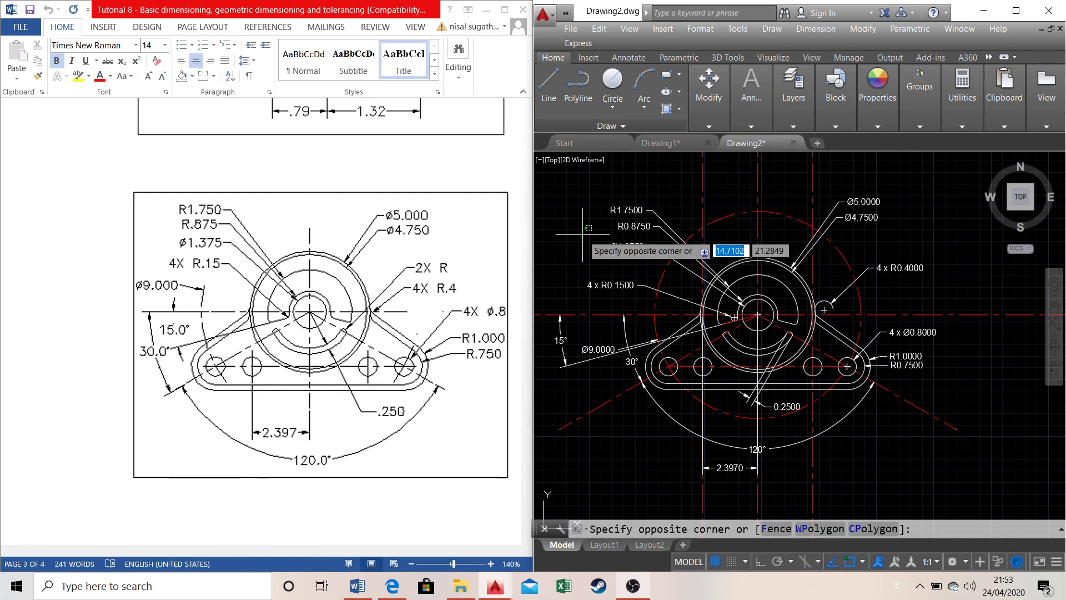
{"action": "left_click", "coordinate": [605, 293]}
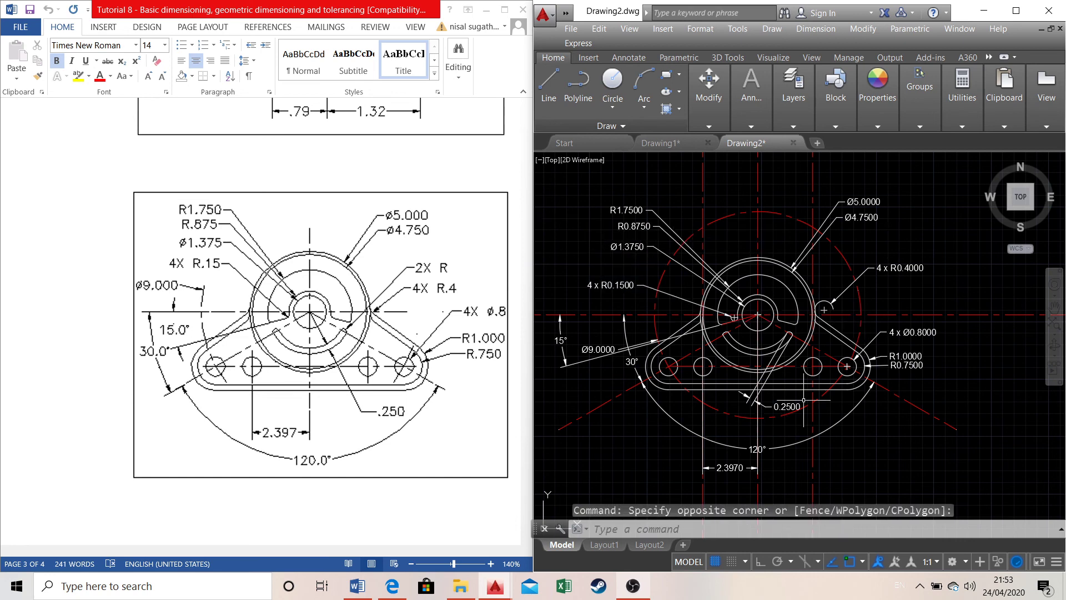
{"action": "left_click", "coordinate": [633, 586]}
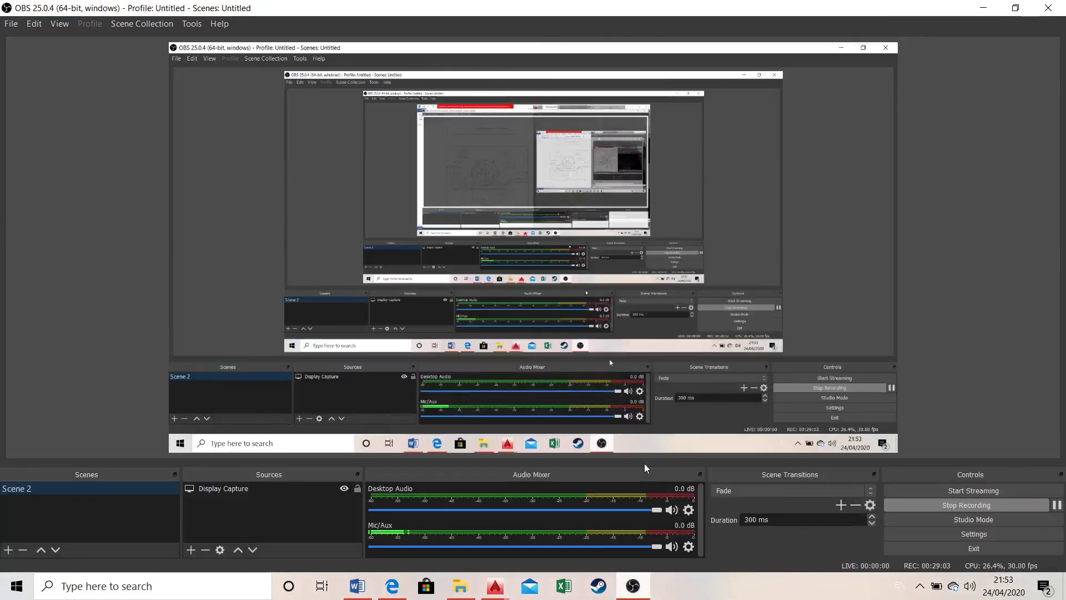